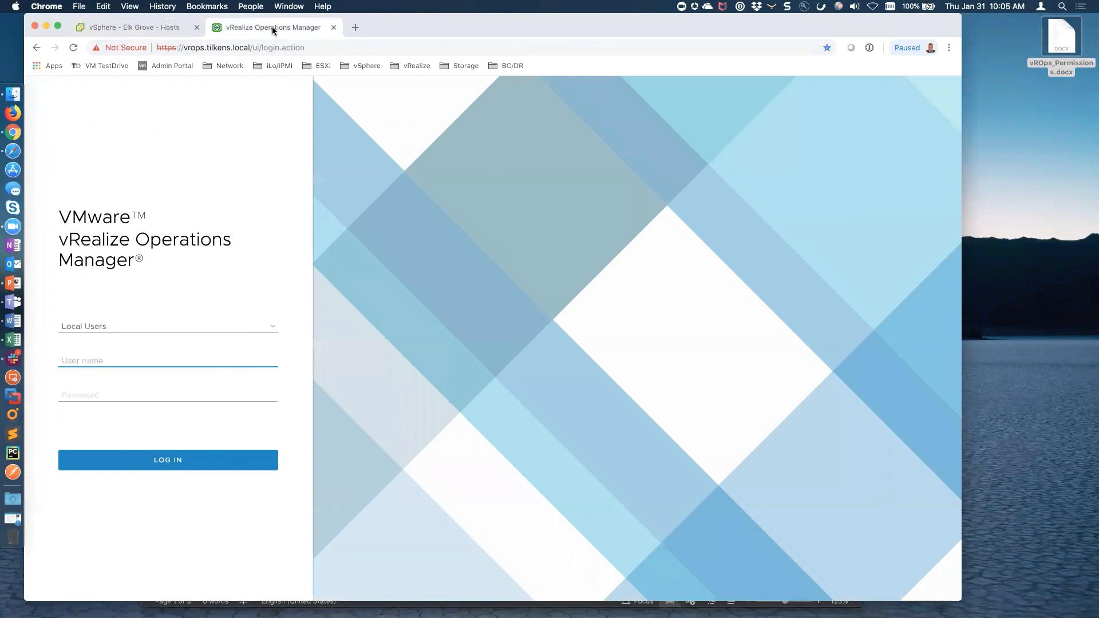
Log in as admin with the account password and wait for the Quick Start page
text(admin)
key(Tab)
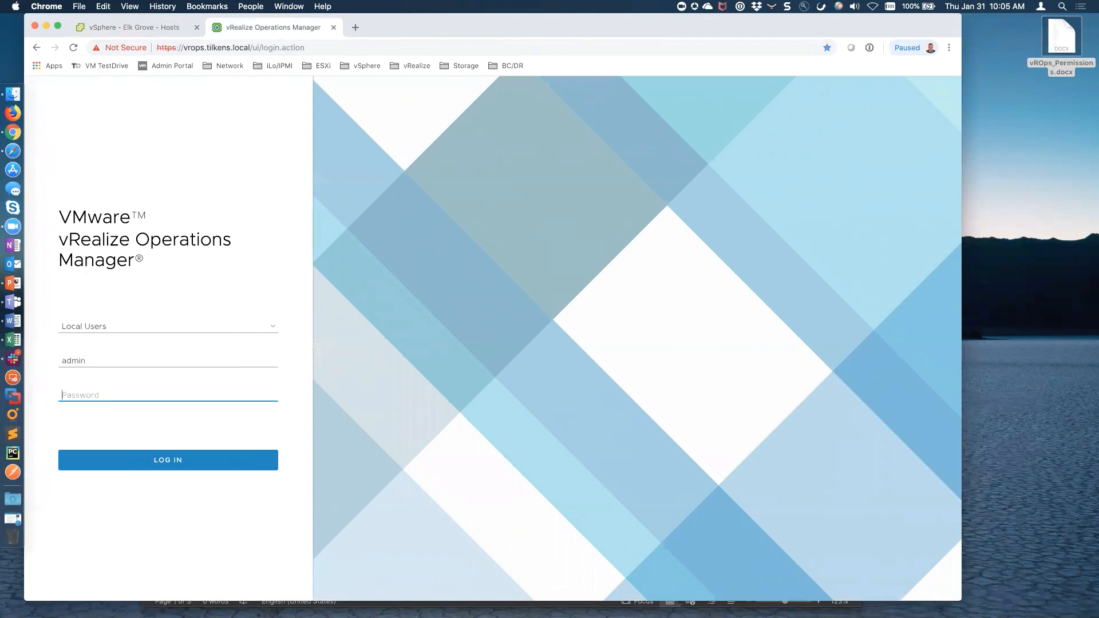
text(********)
key(Return)
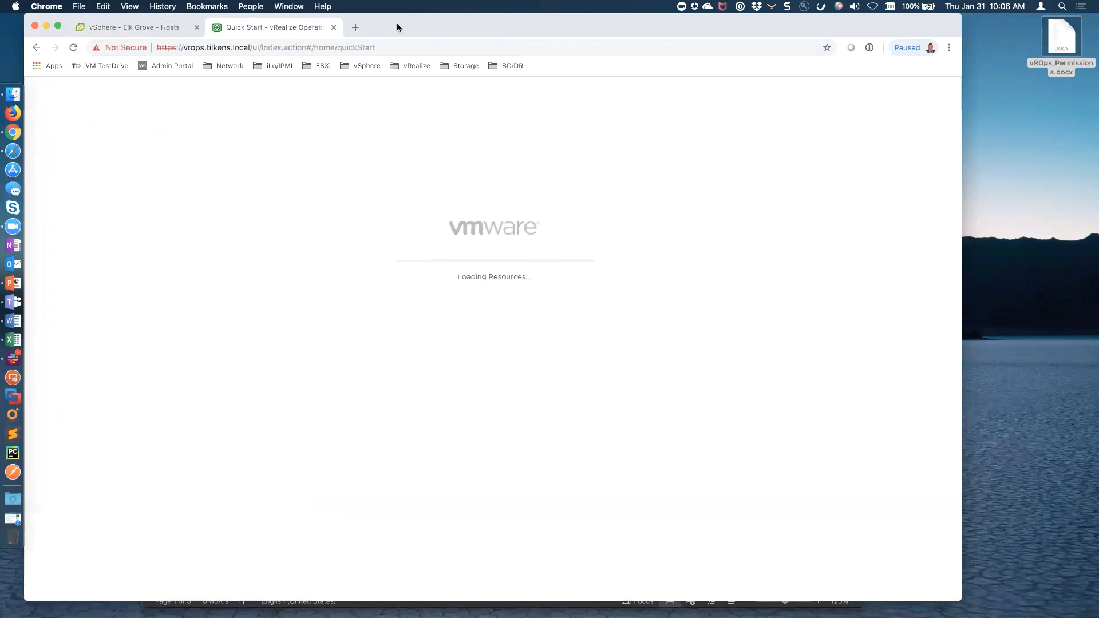
drag(397, 23, 434, 18)
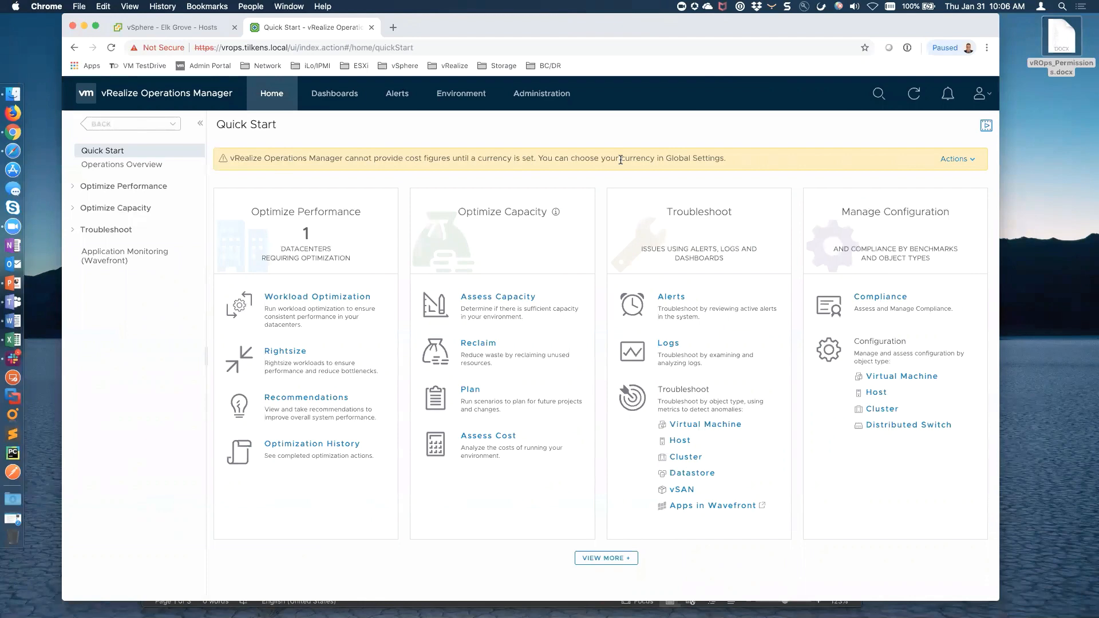
Confirm both vCenter adapter instances receive data, then go to the Dashboards Getting Started page
click(541, 94)
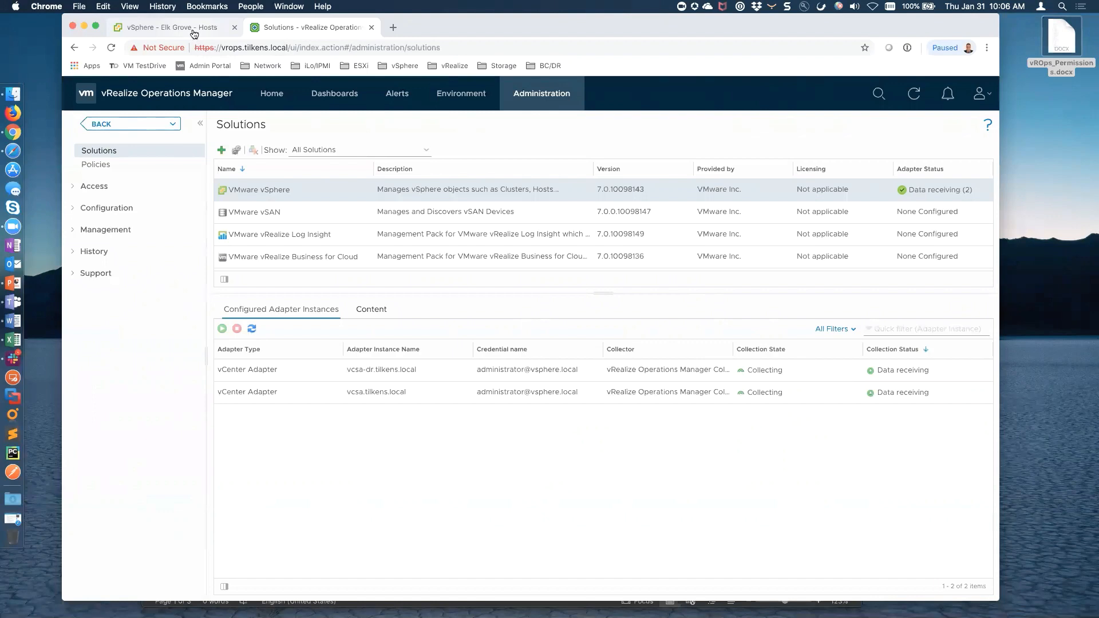
click(337, 95)
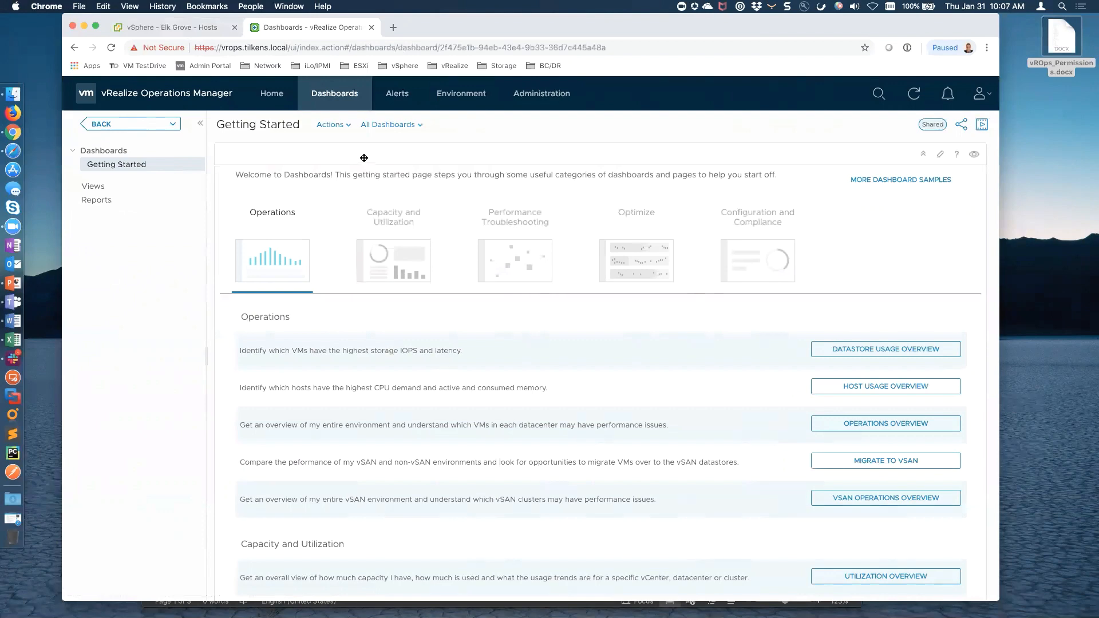
Open the Capacity & Utilization > Utilization Overview dashboard and show its Share Dashboard dialog
click(414, 125)
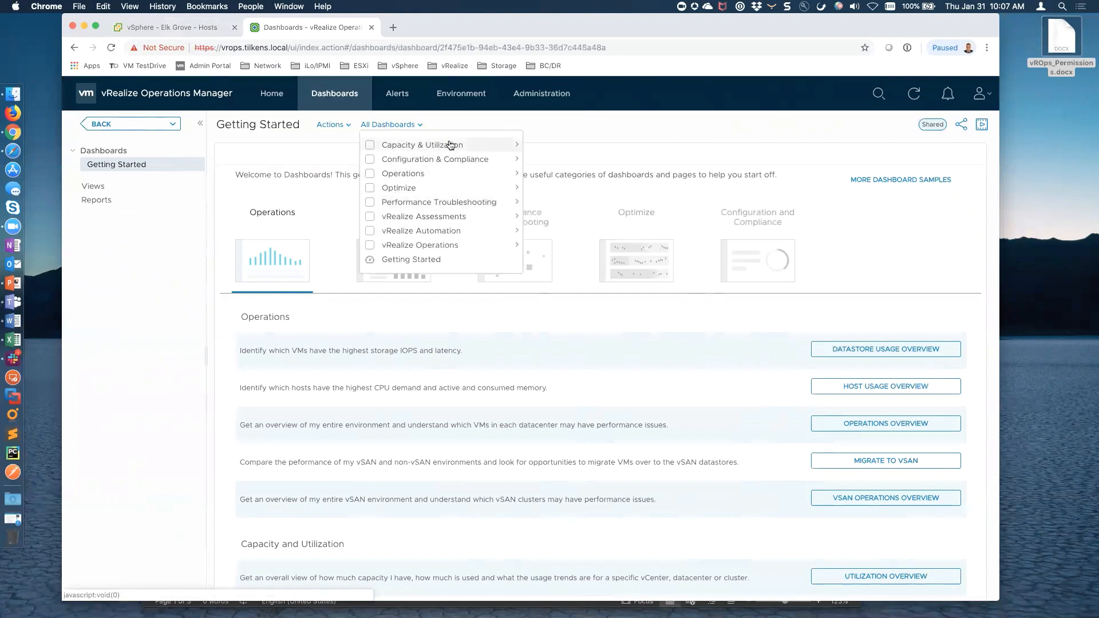
mouse_move(448, 147)
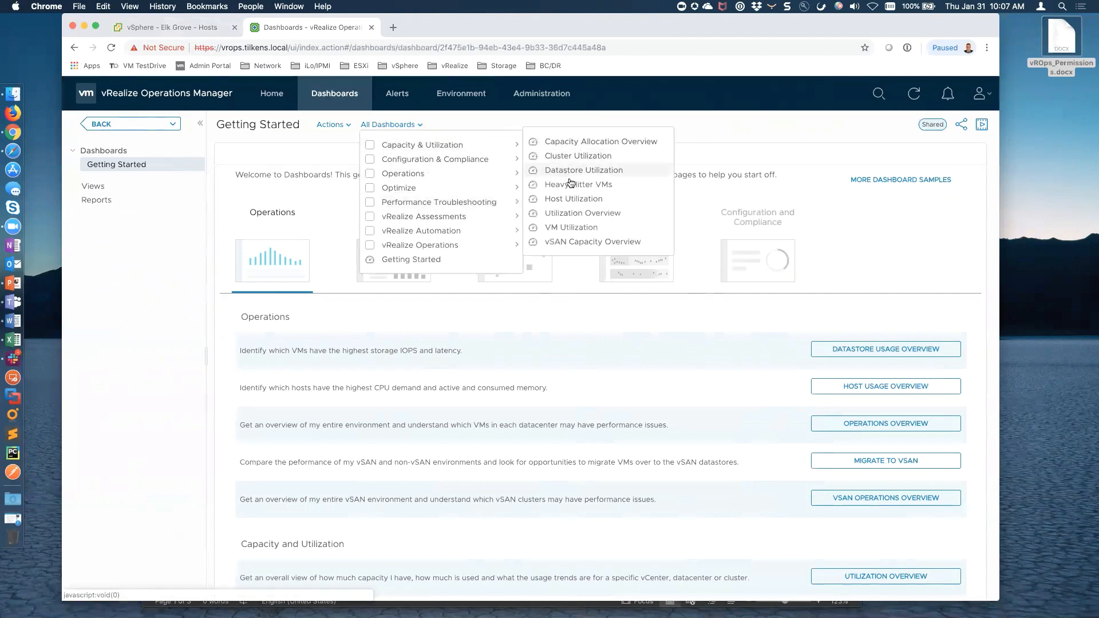
click(584, 215)
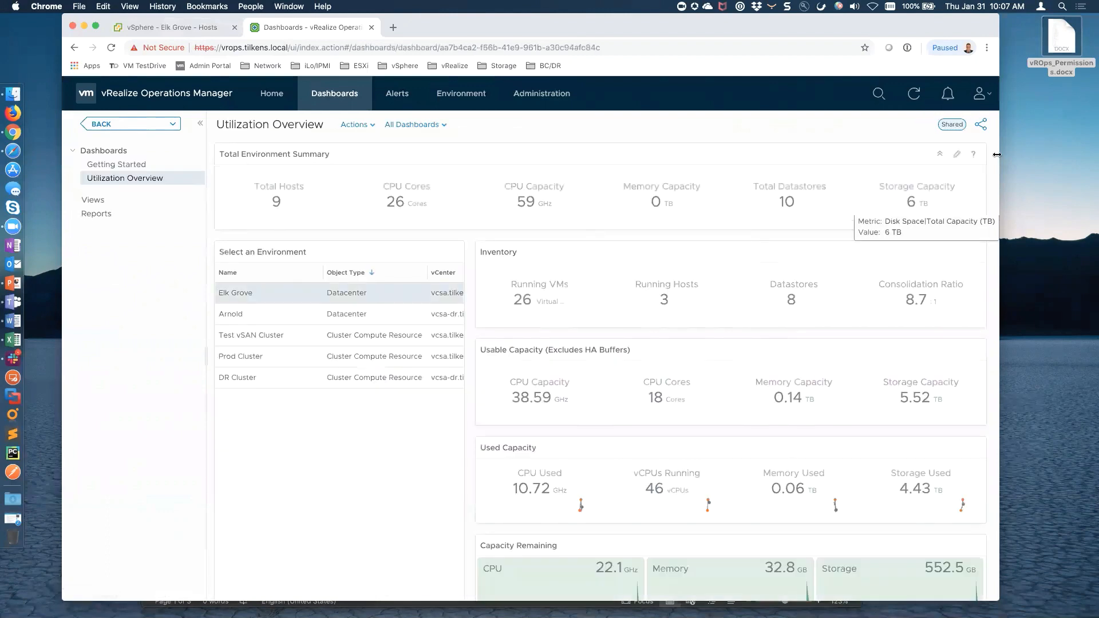
click(980, 127)
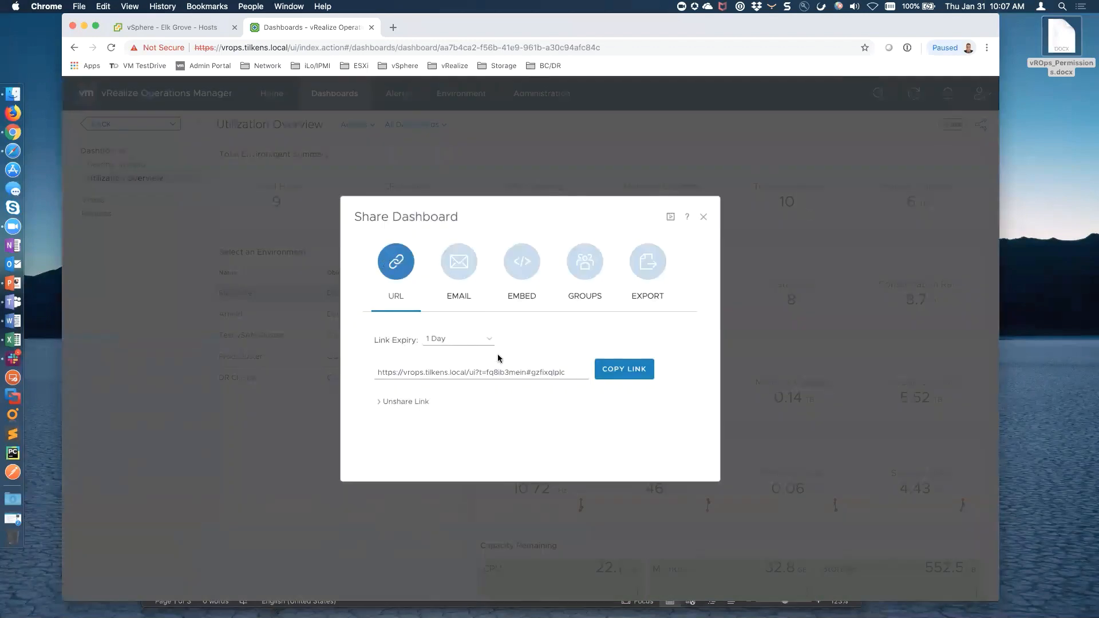
Copy the Utilization Overview URL link, review the GROUPS tab, then close the Share Dashboard dialog
click(612, 372)
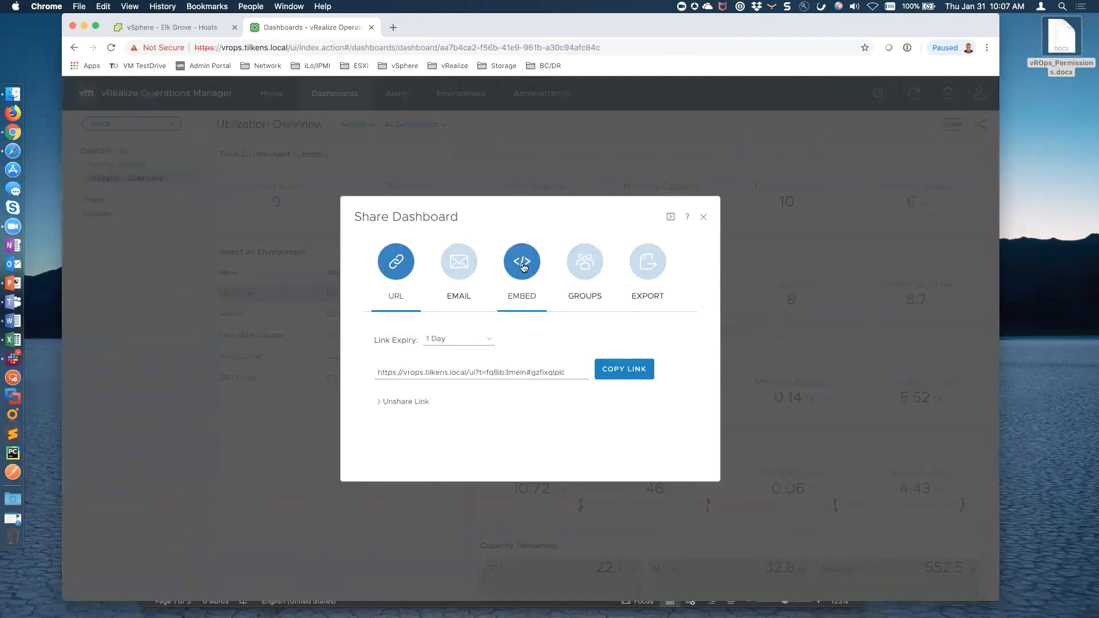
click(587, 265)
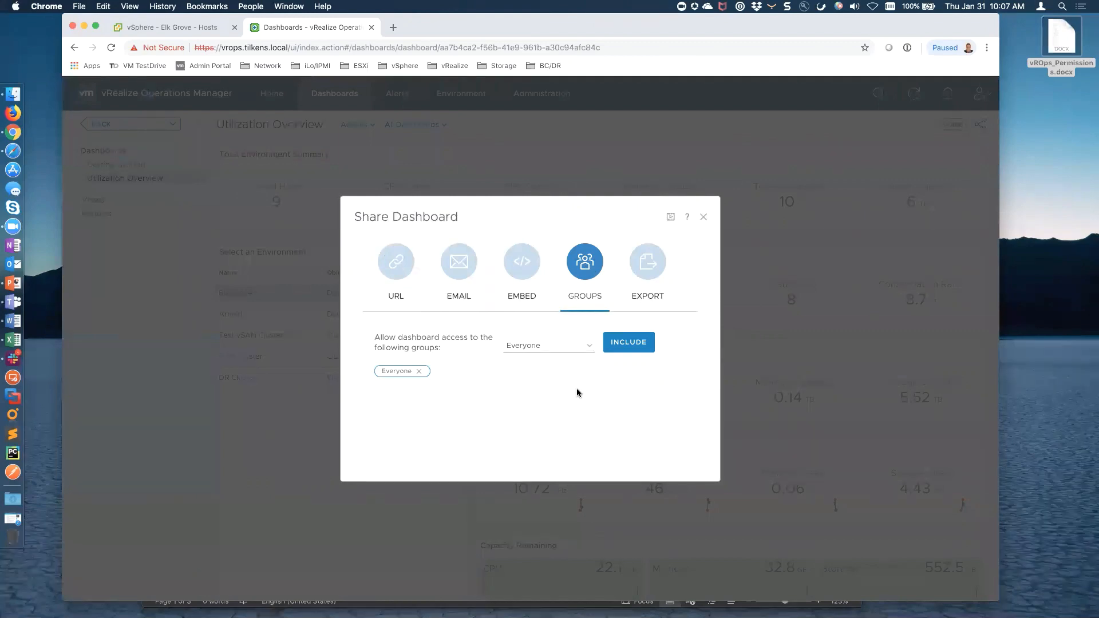
click(394, 269)
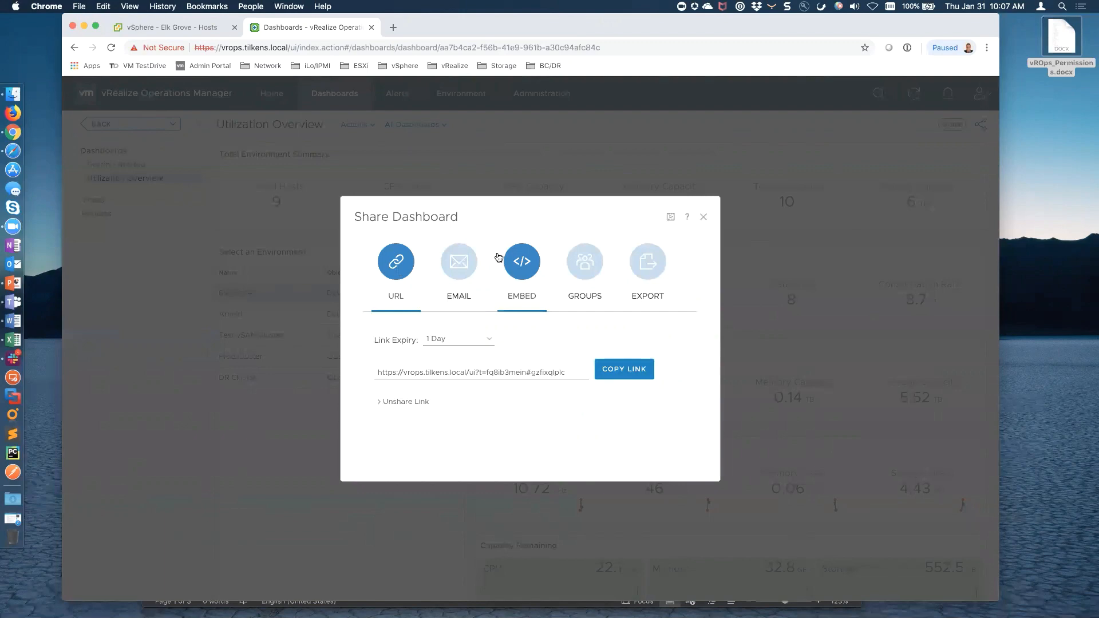
click(703, 217)
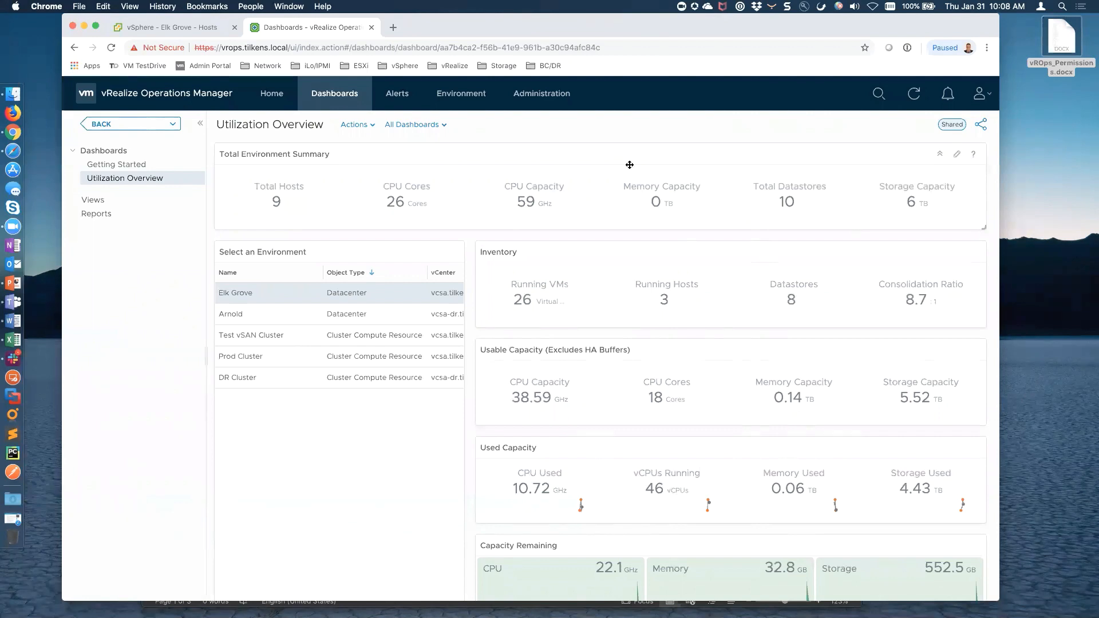
Switch to the vSphere Client showing Elk Grove's hosts and the Exchange folder VMs
click(178, 28)
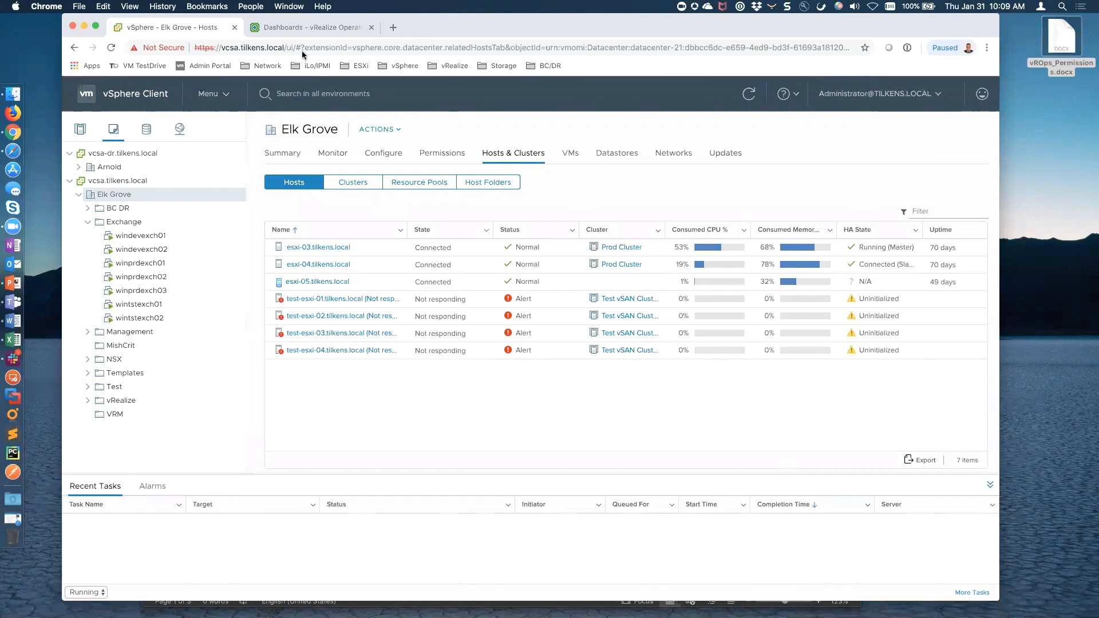
Go to Menu > Tags & Custom Attributes to view the seven existing tags
right_click(123, 224)
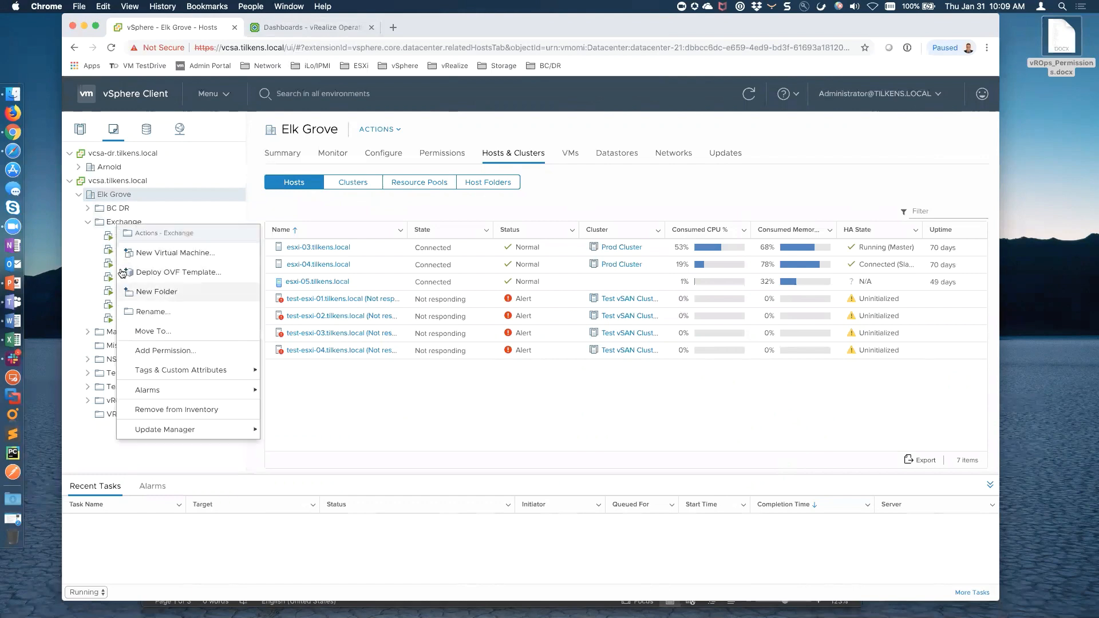
click(321, 399)
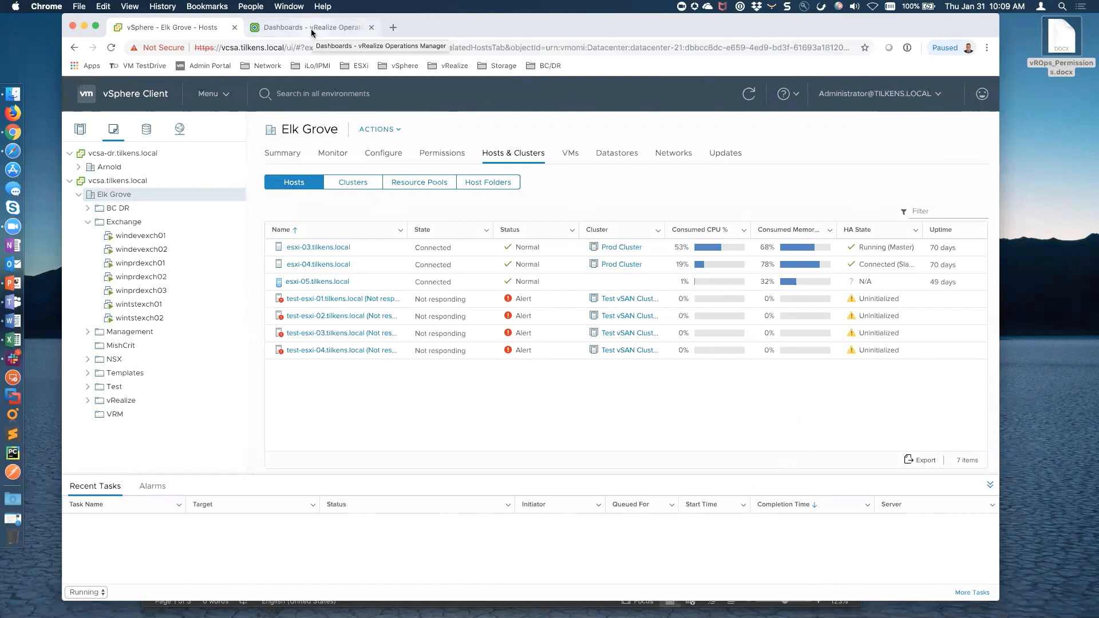
click(229, 100)
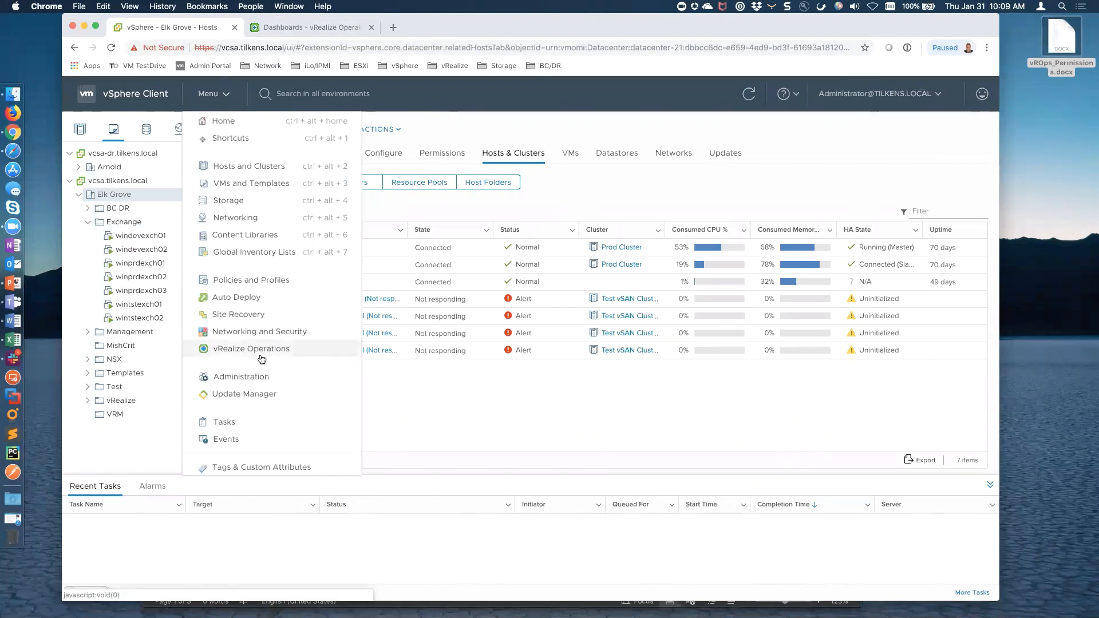
click(284, 468)
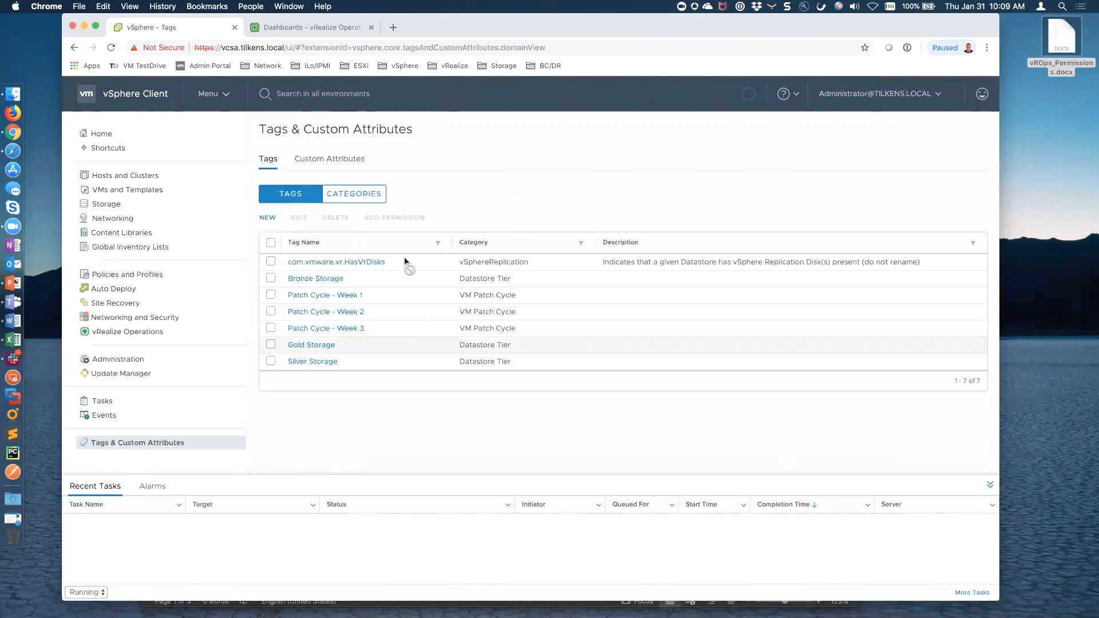
Create the Application tag category for Virtual Machine objects only, allowing many tags per object
click(354, 194)
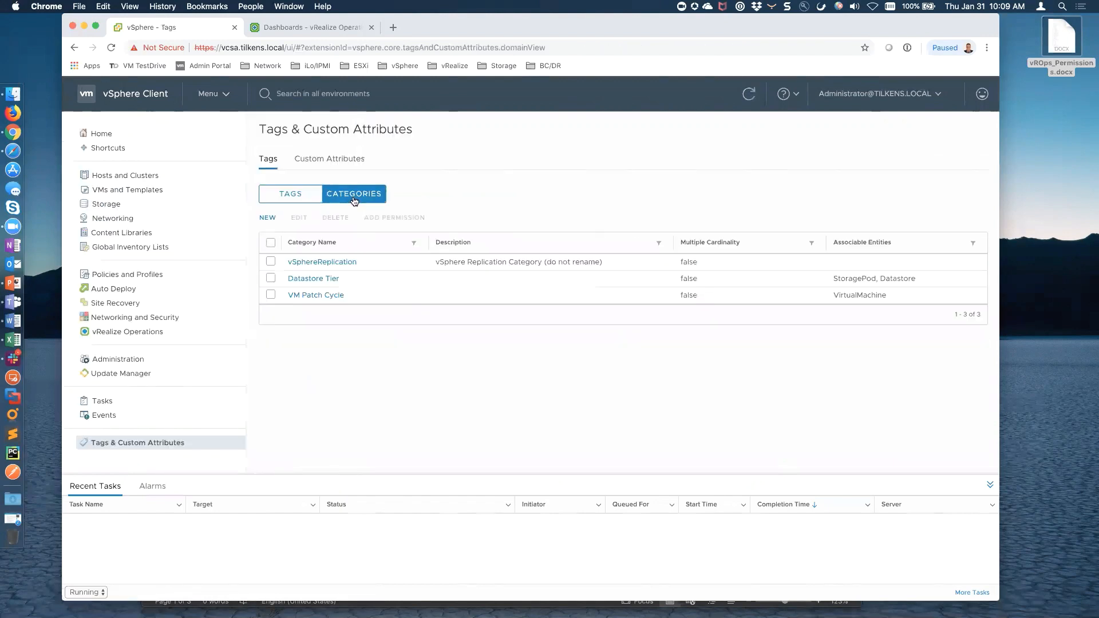
click(269, 218)
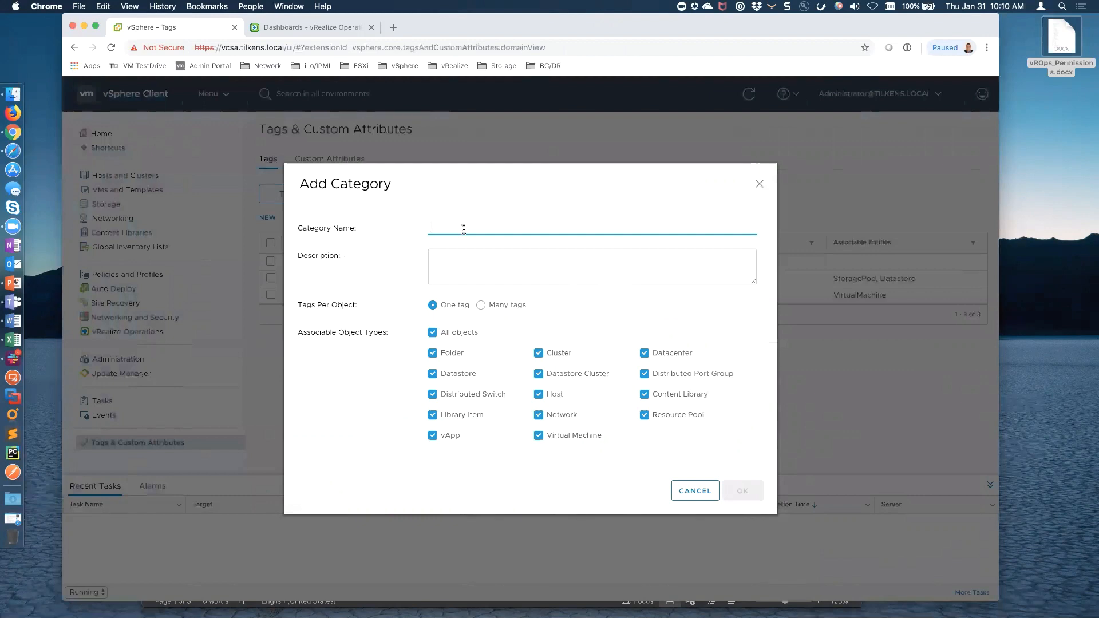
text(Application)
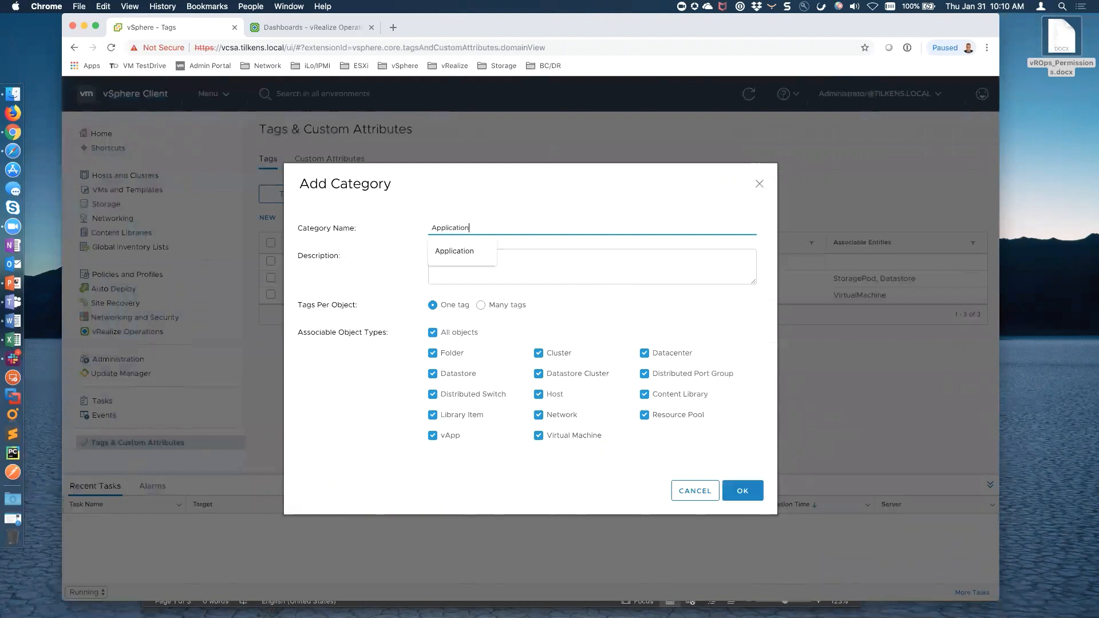
key(Tab)
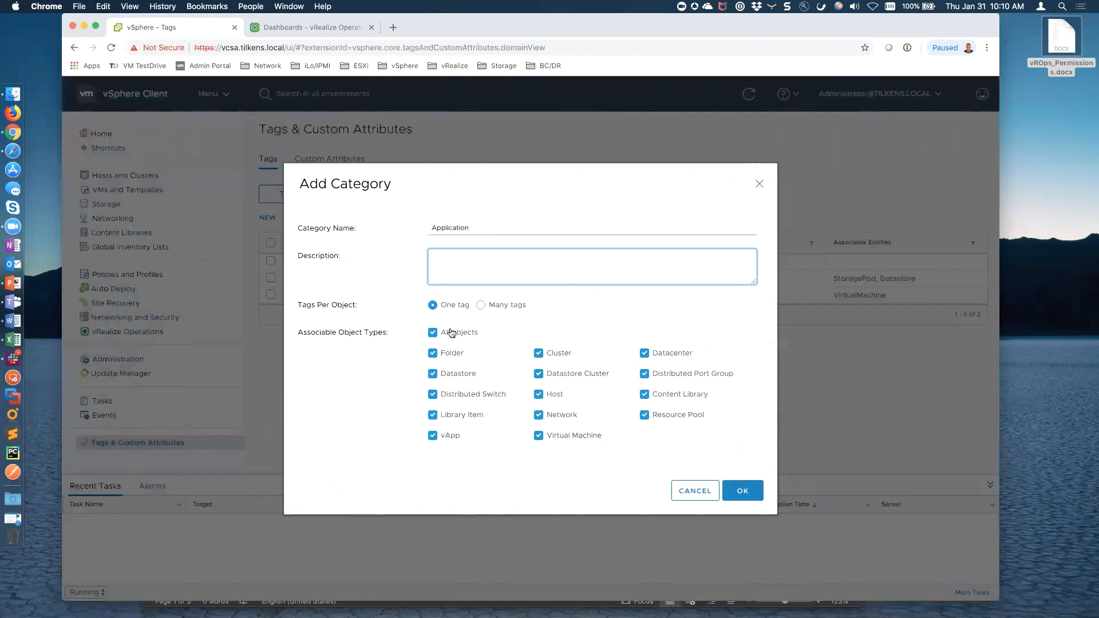
click(432, 332)
click(432, 332)
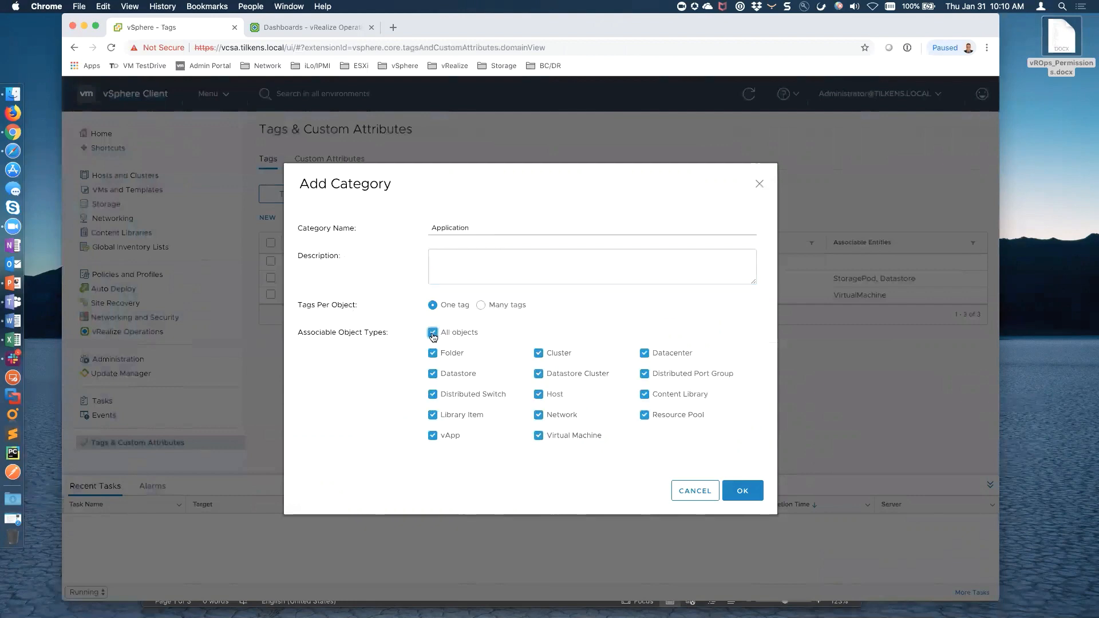
click(432, 334)
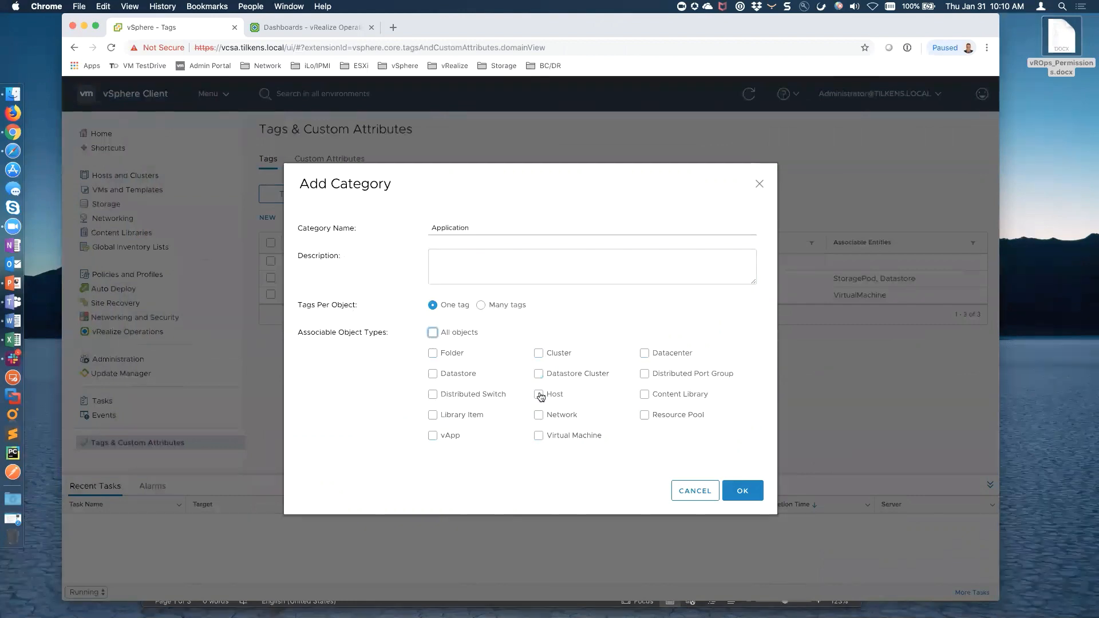
click(538, 436)
click(480, 305)
click(736, 493)
click(269, 218)
Add the Environment tag category with one tag per object, keeping all object types associable
click(466, 226)
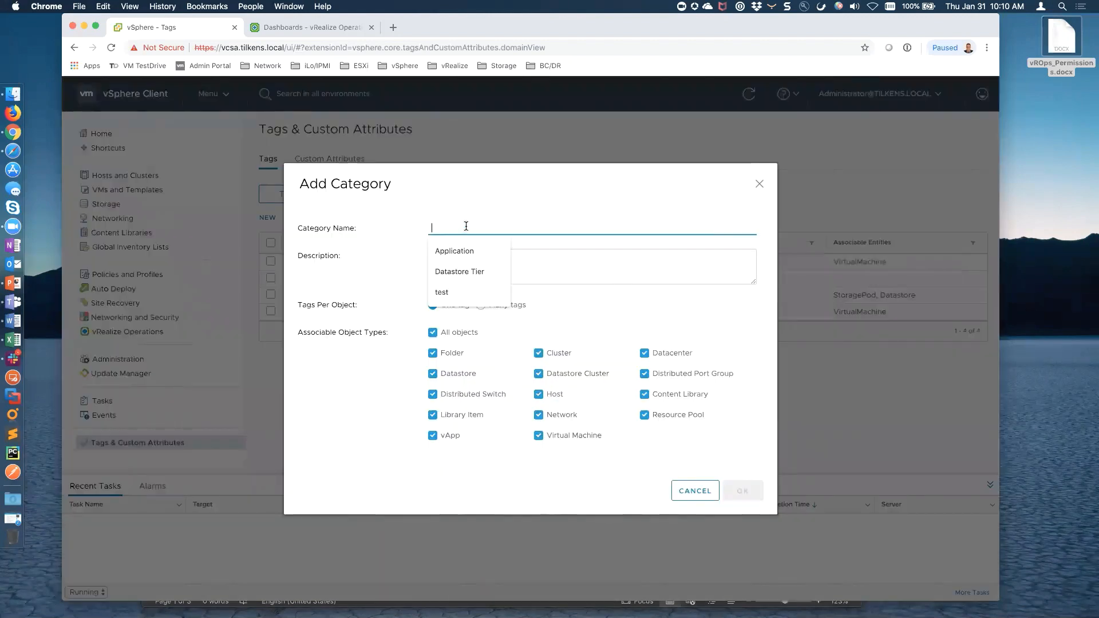
text(Environment)
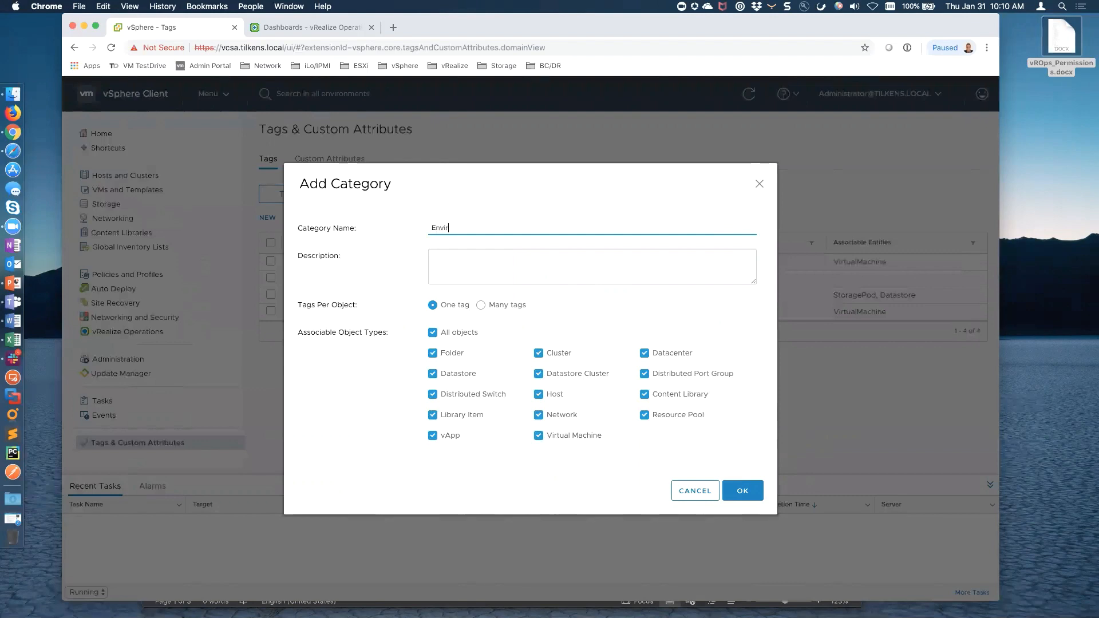
click(433, 333)
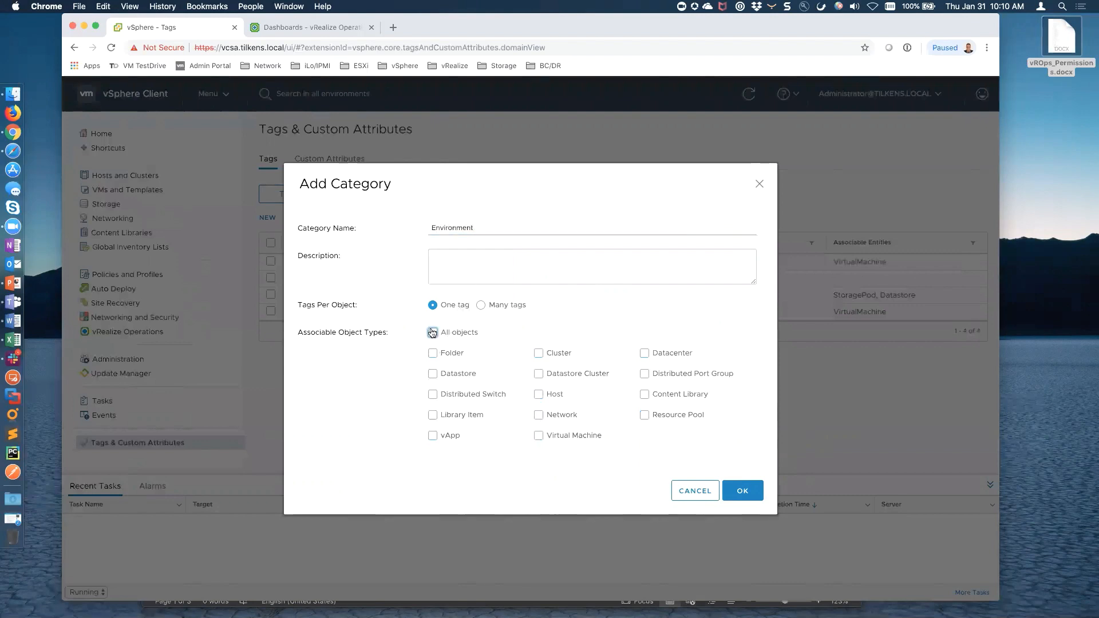
click(434, 333)
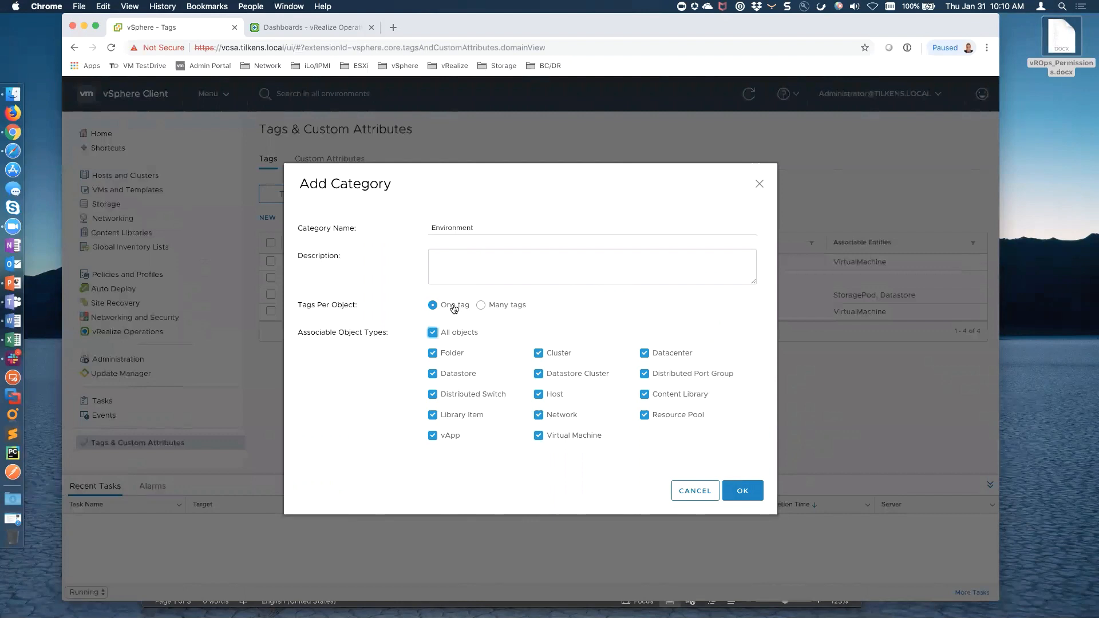
click(751, 495)
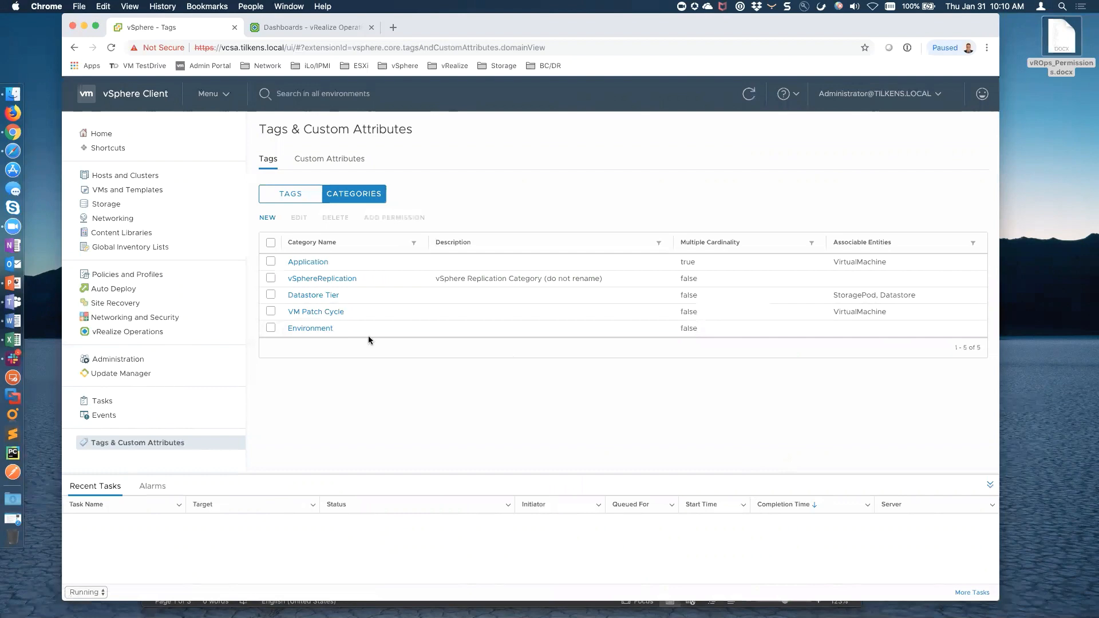
Create the Dev, Tst and Prd tags in the Environment category
click(292, 193)
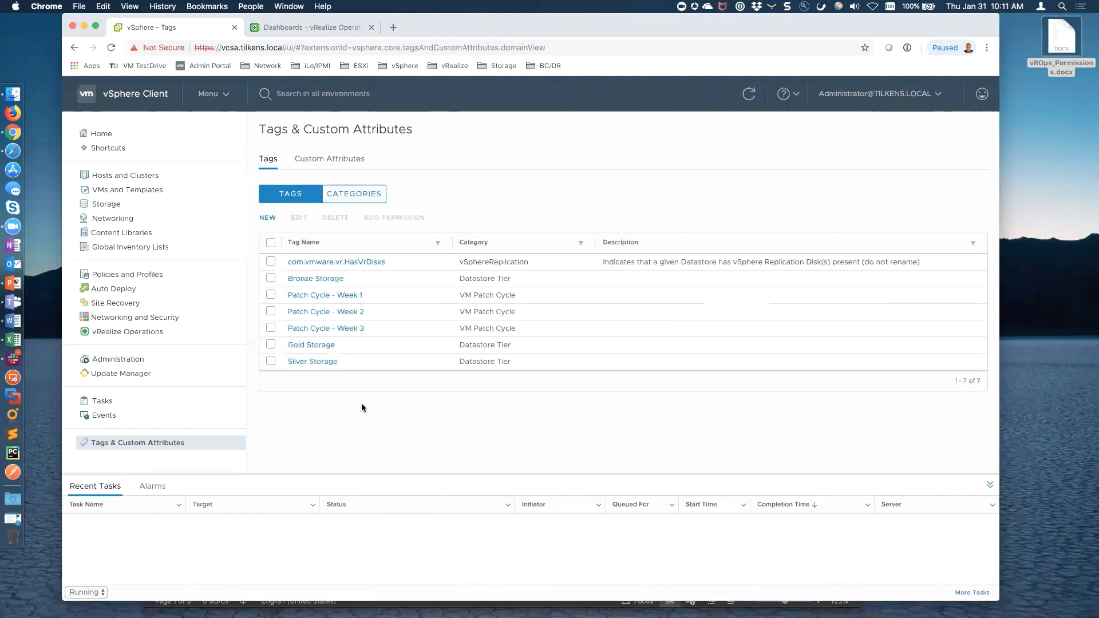
click(267, 218)
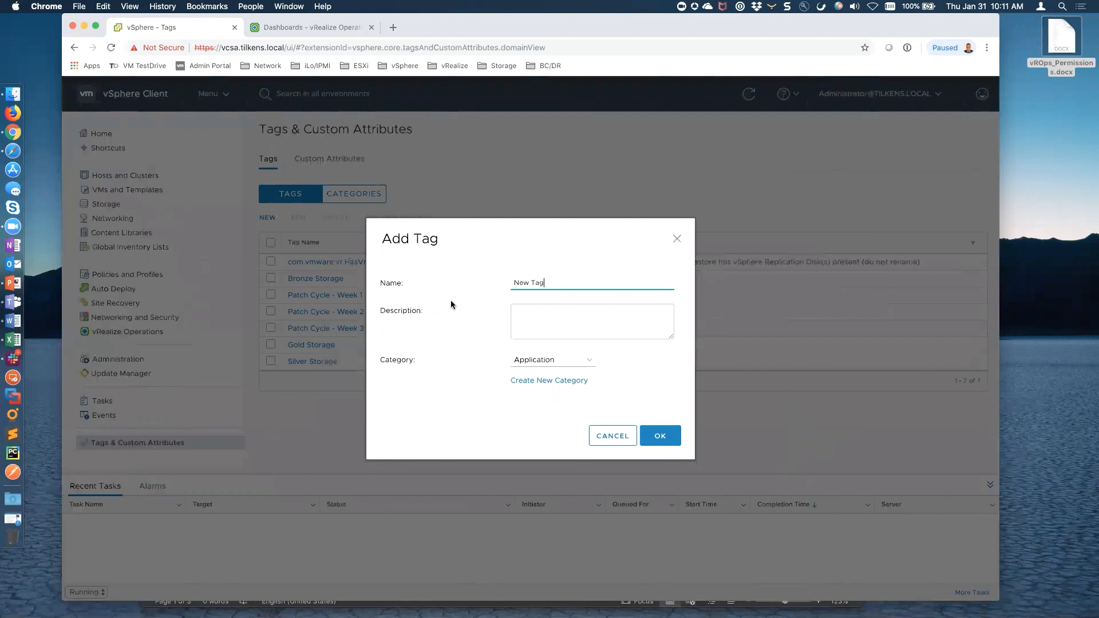
drag(553, 280, 513, 279)
text(Dev)
click(589, 362)
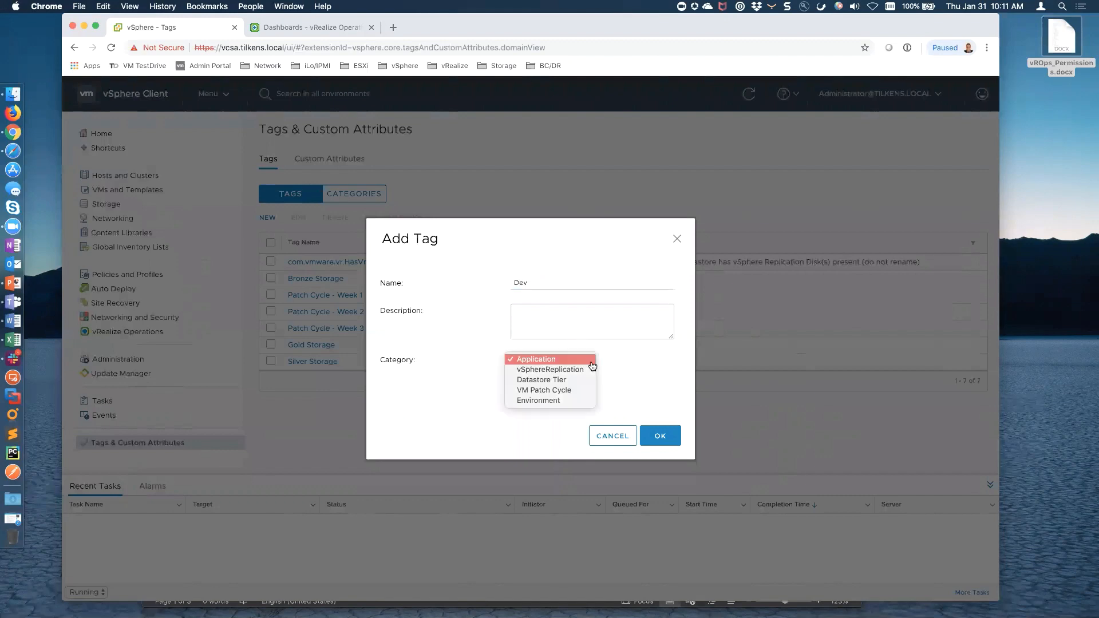
click(548, 400)
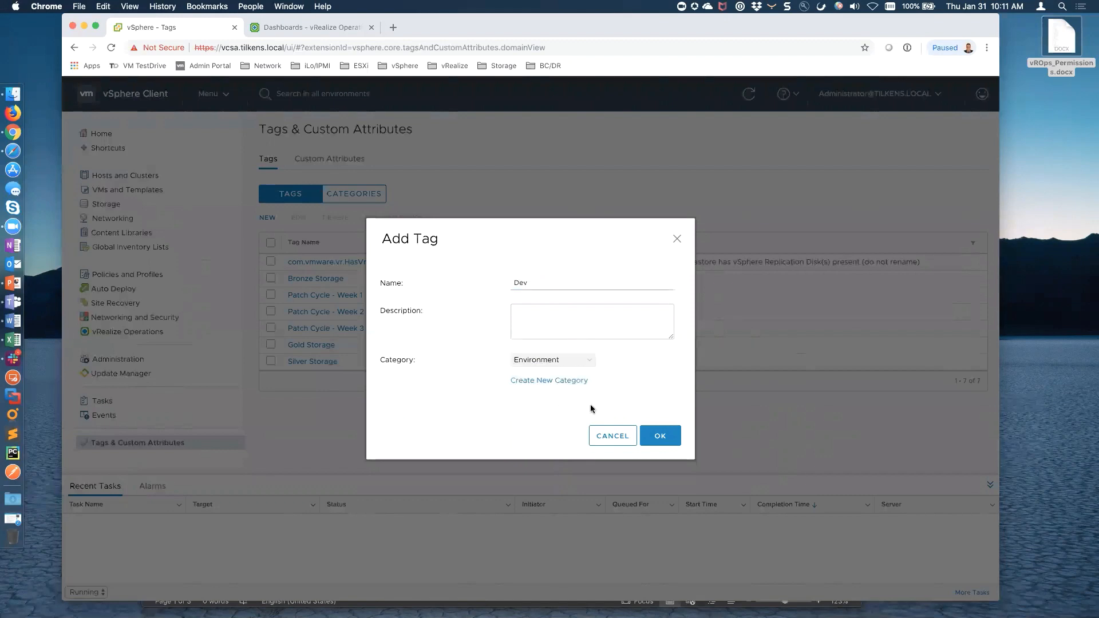
click(659, 440)
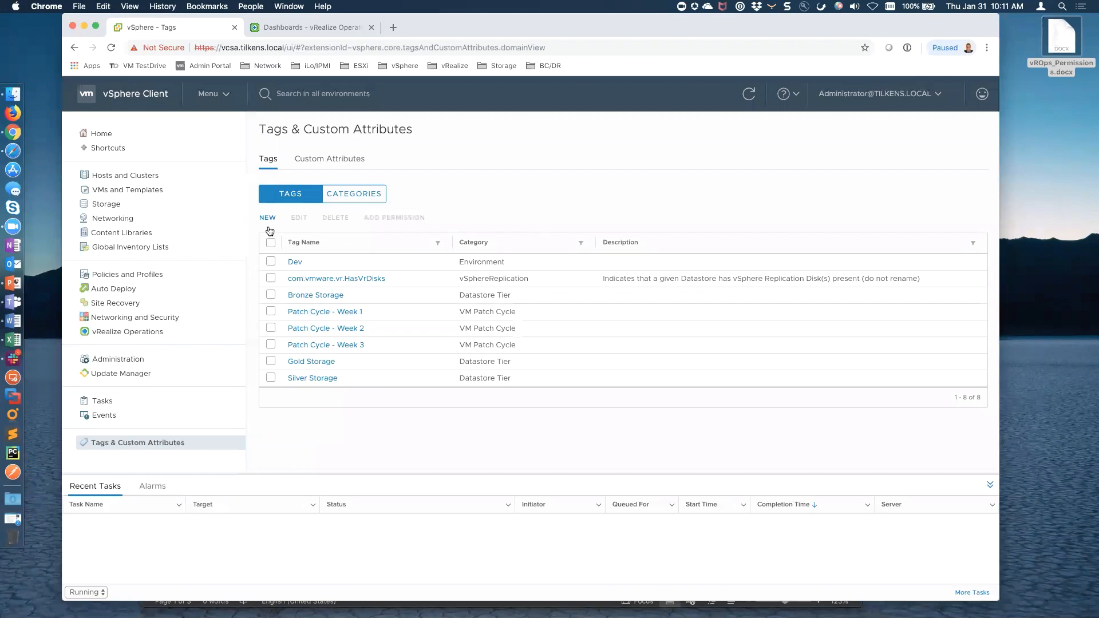
click(268, 217)
key(super+a)
text(Tst)
click(578, 360)
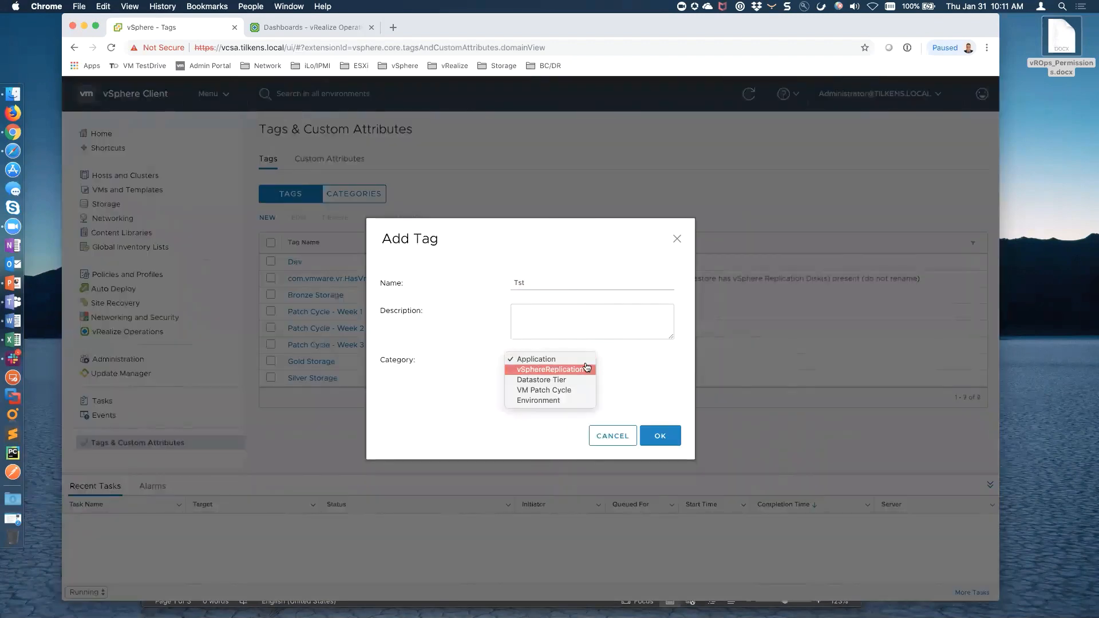
click(555, 400)
click(659, 435)
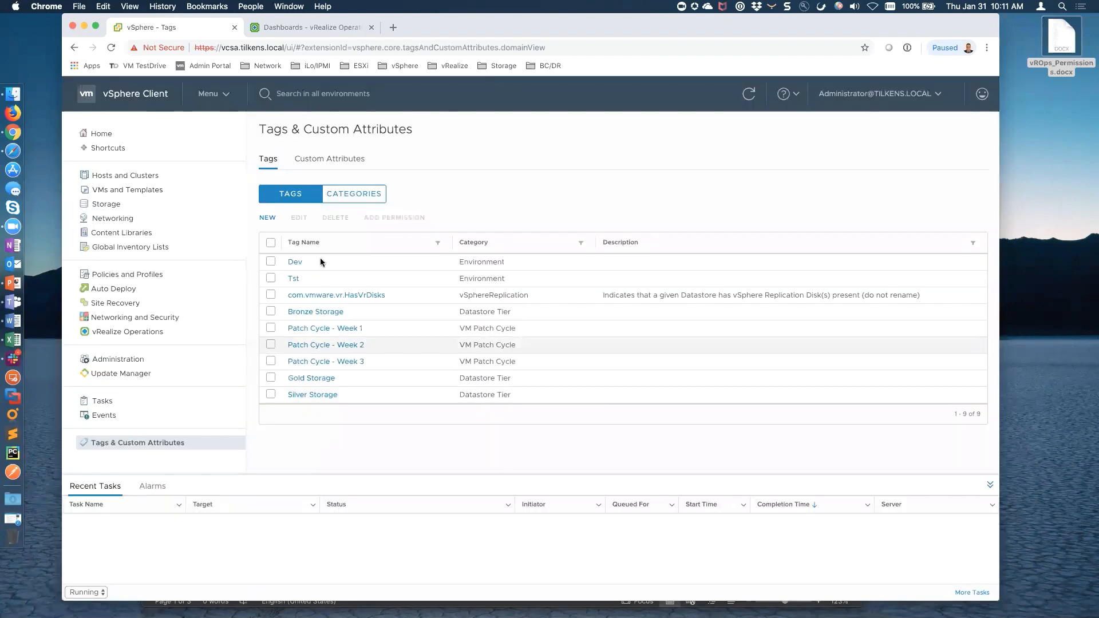
click(267, 217)
drag(559, 281, 522, 287)
text(Prd)
click(586, 360)
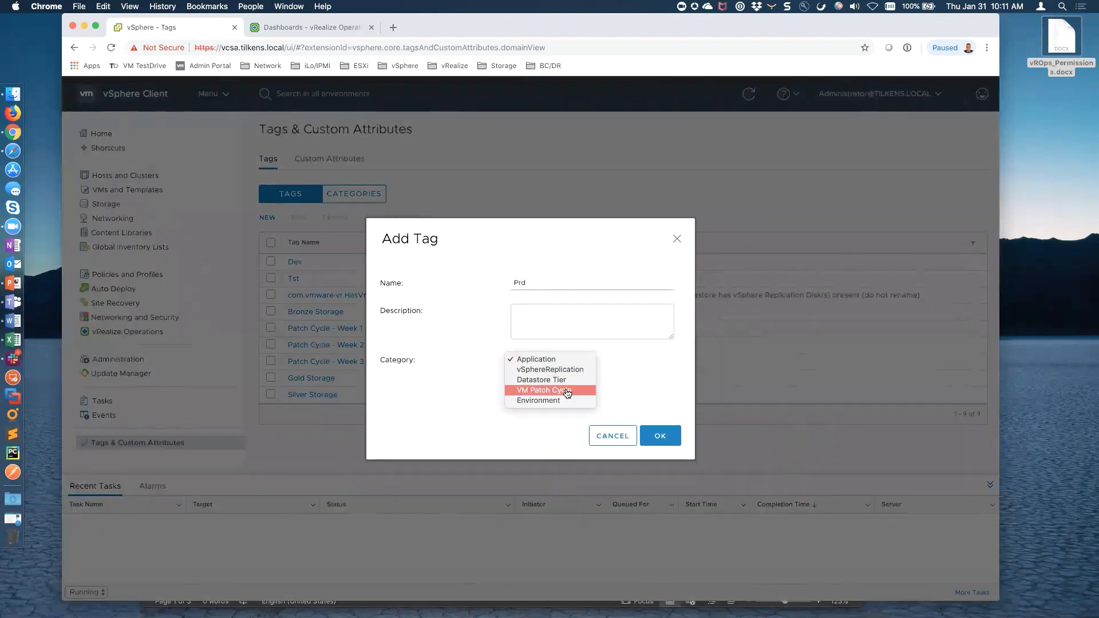
click(557, 400)
click(660, 436)
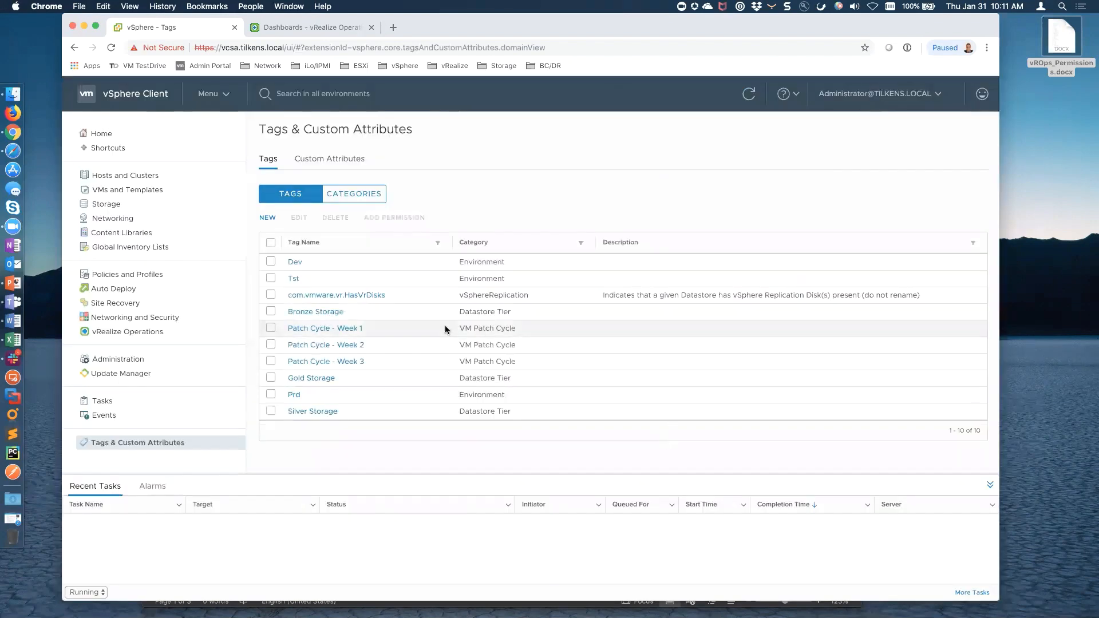
Create the Exchange, SharePoint and Active Directory tags in the Application category
click(268, 218)
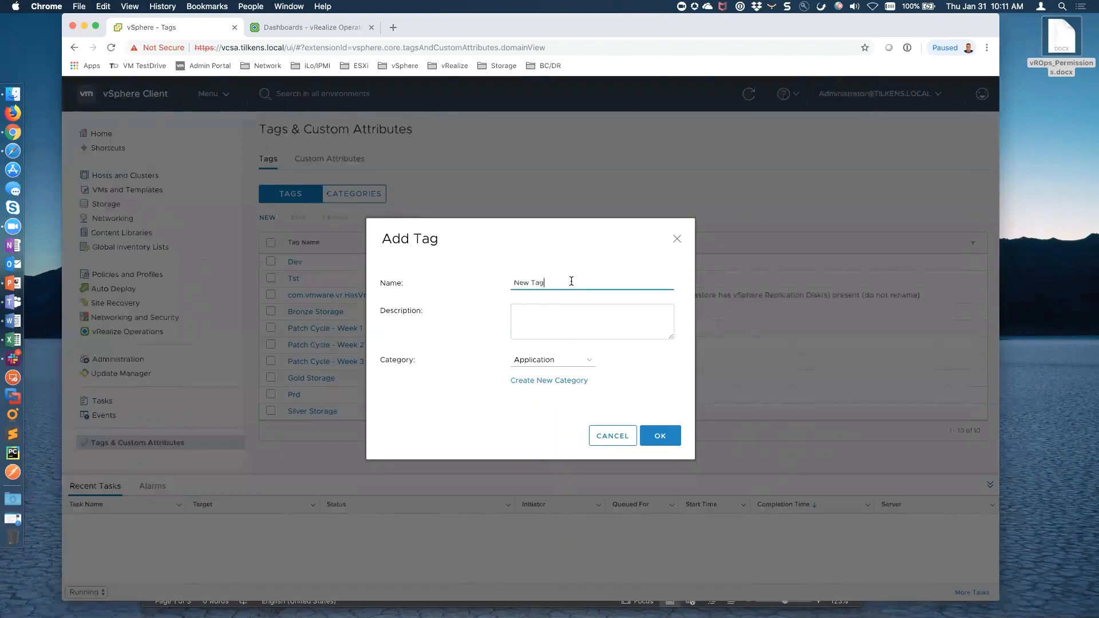
text(Exchange)
click(660, 436)
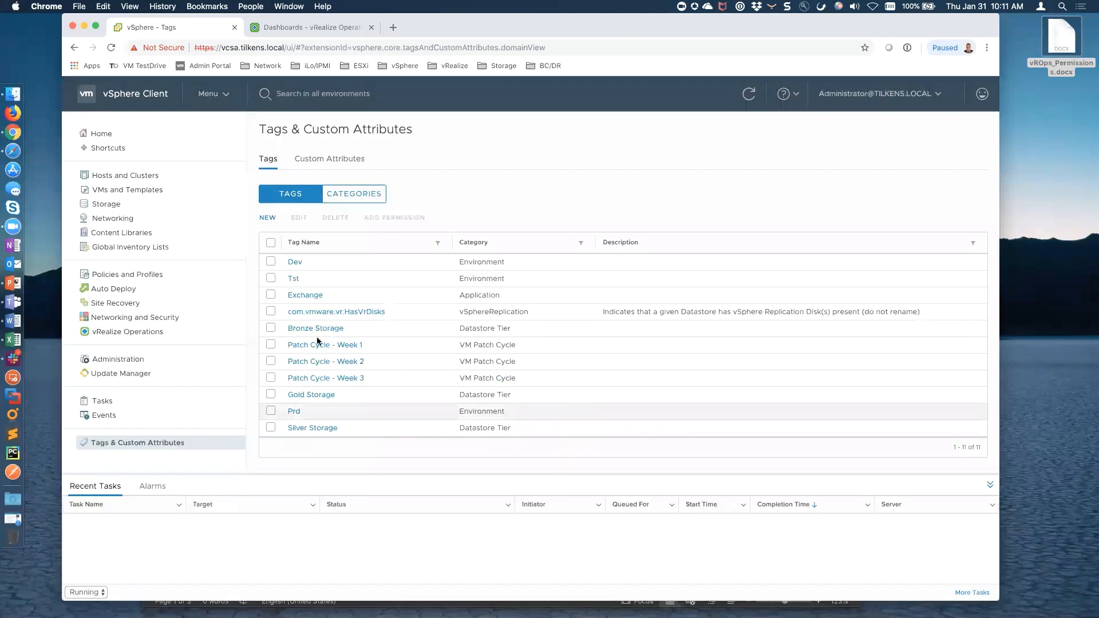
click(268, 218)
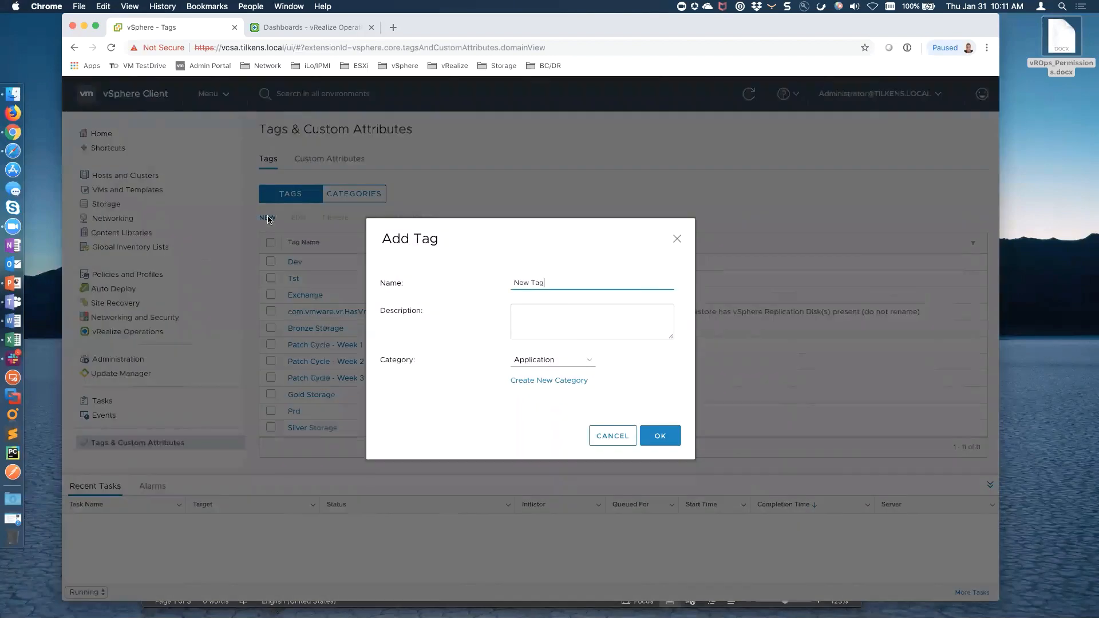
drag(555, 283, 479, 286)
text(SharePoint)
click(660, 436)
click(267, 218)
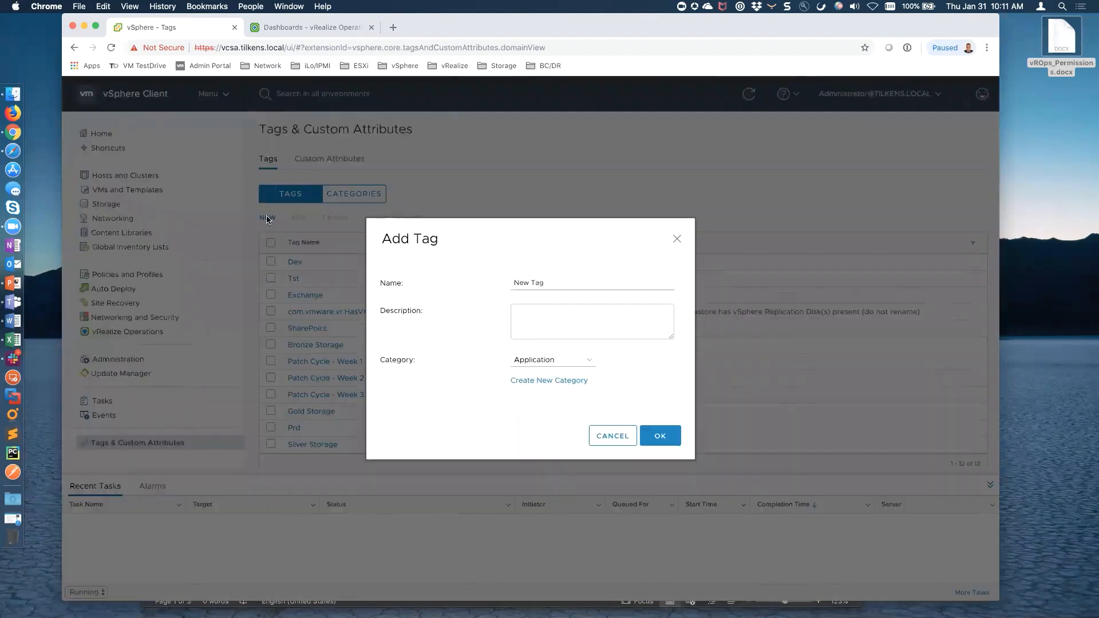
text(Active Directory)
click(658, 433)
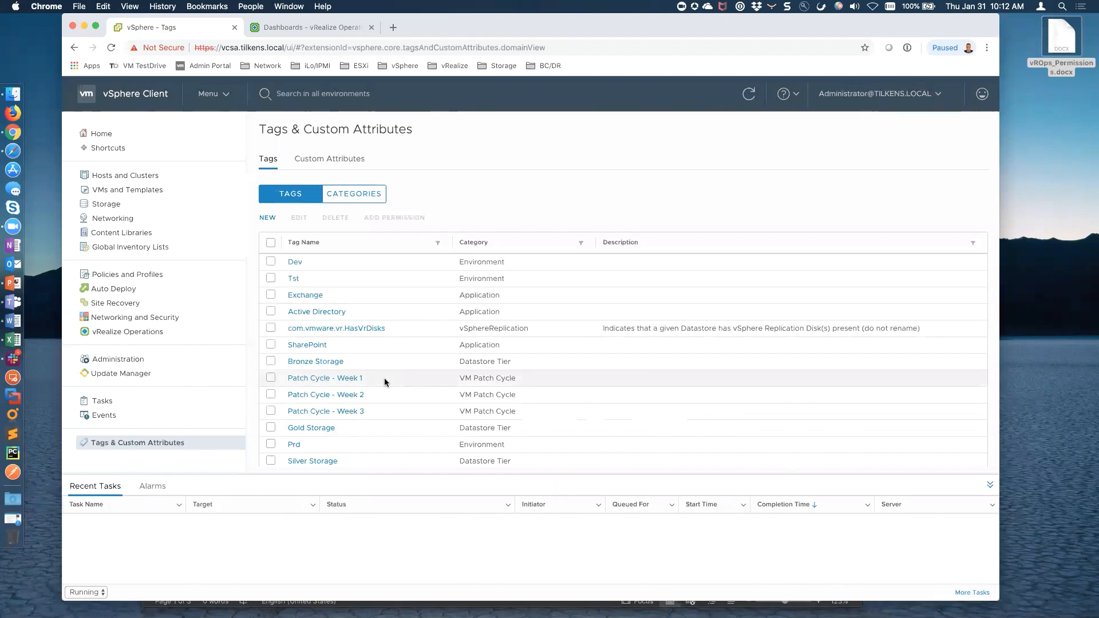
Review the new tag list and switch to the VMs and Templates inventory
scroll(410, 393, down, 1)
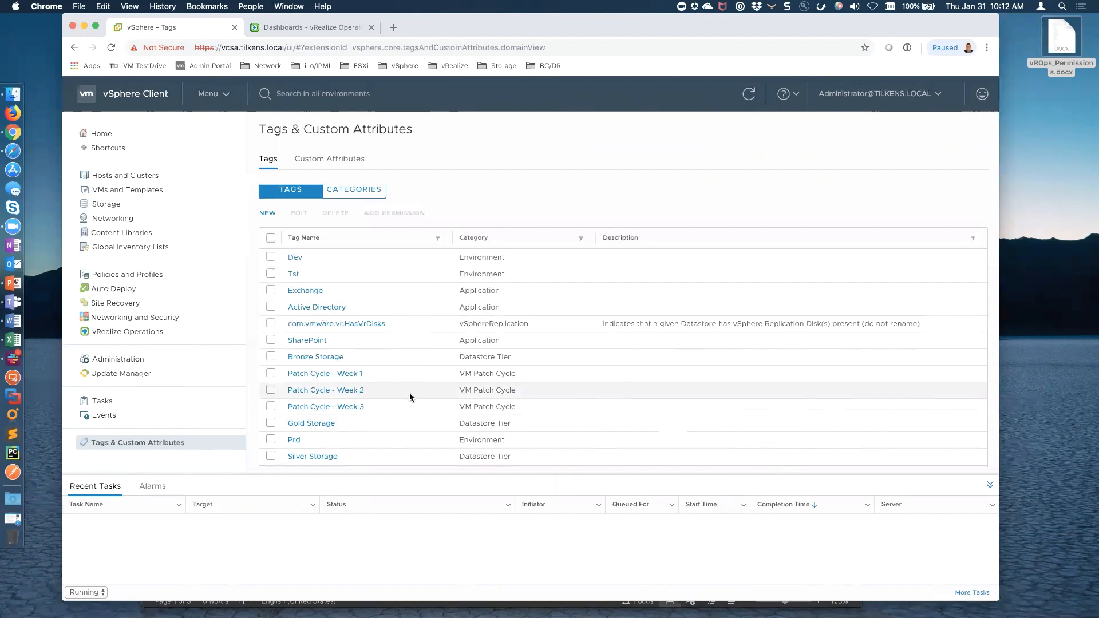
scroll(410, 393, down, 2)
scroll(410, 393, up, 3)
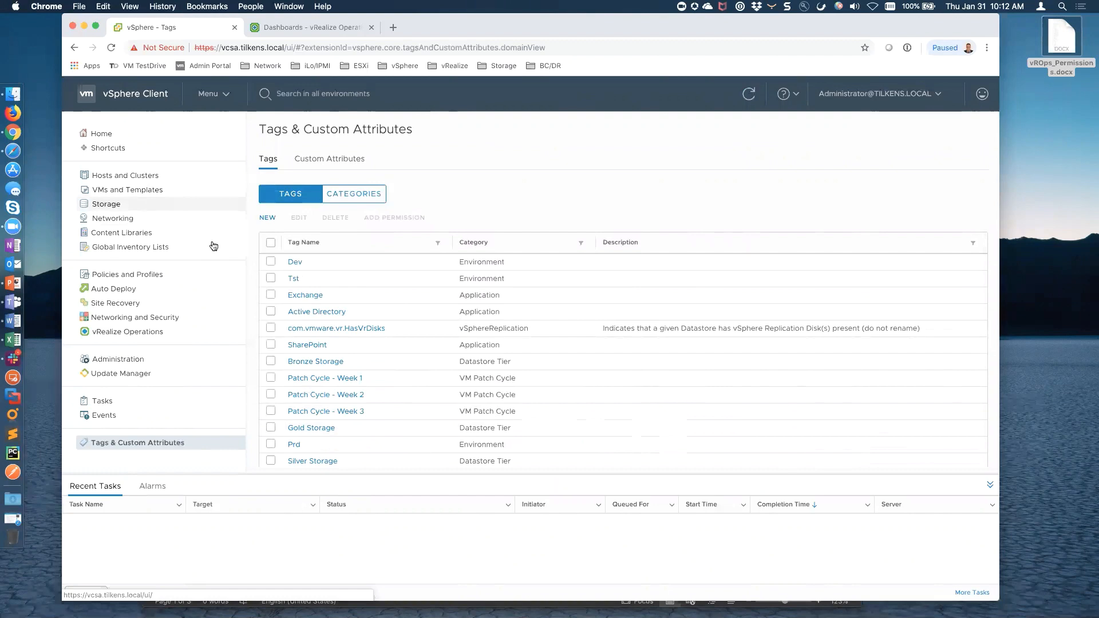
click(119, 189)
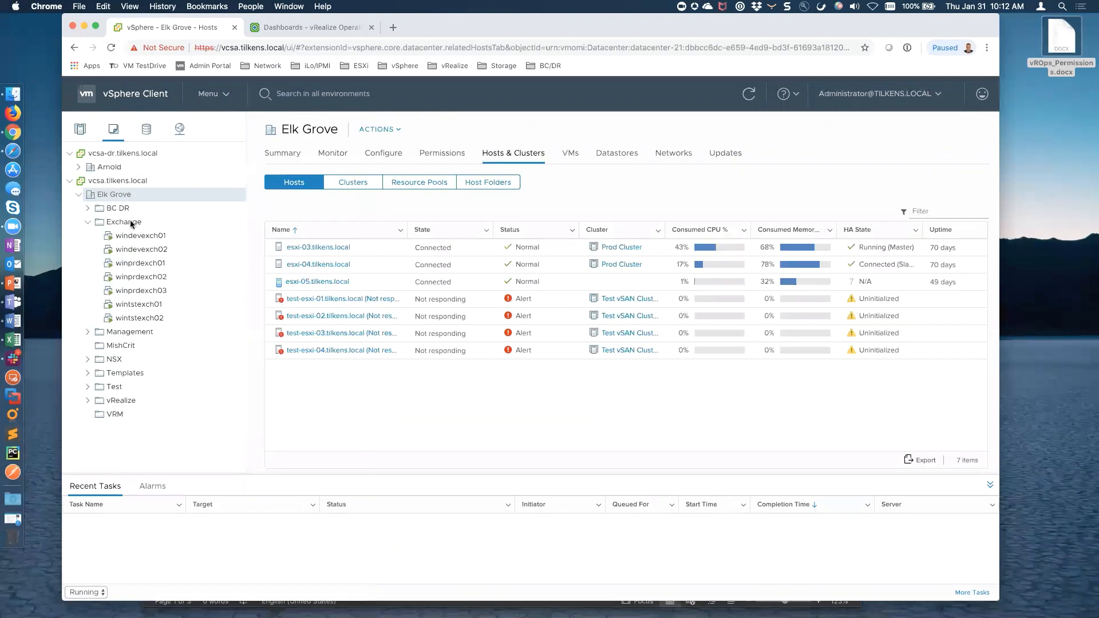
Assign the Exchange tag to all seven VMs in the Exchange folder
click(129, 222)
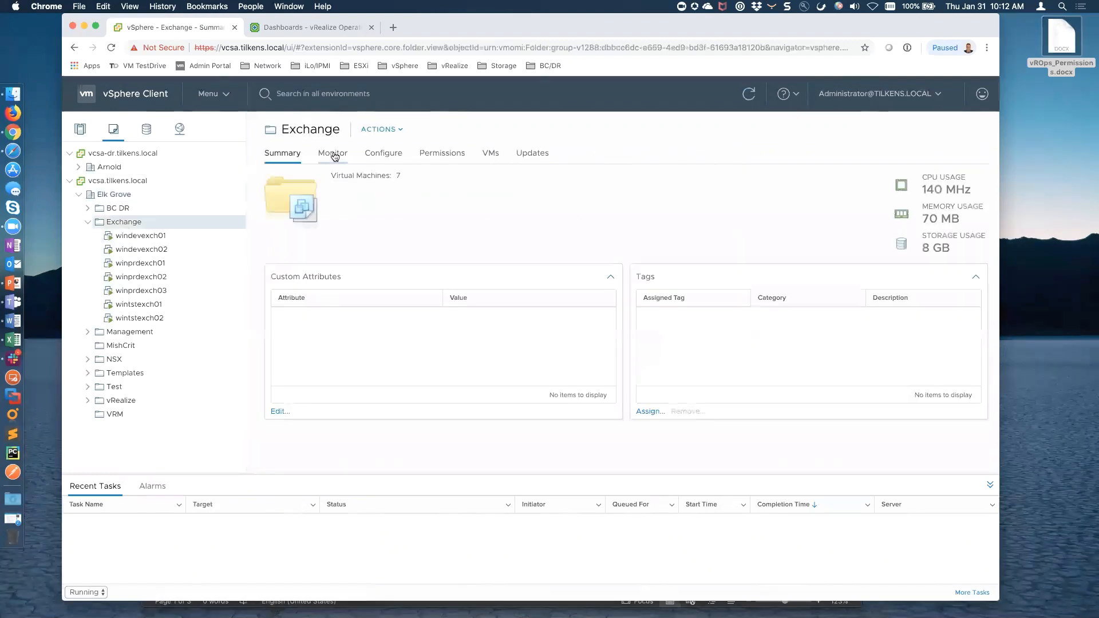
click(484, 153)
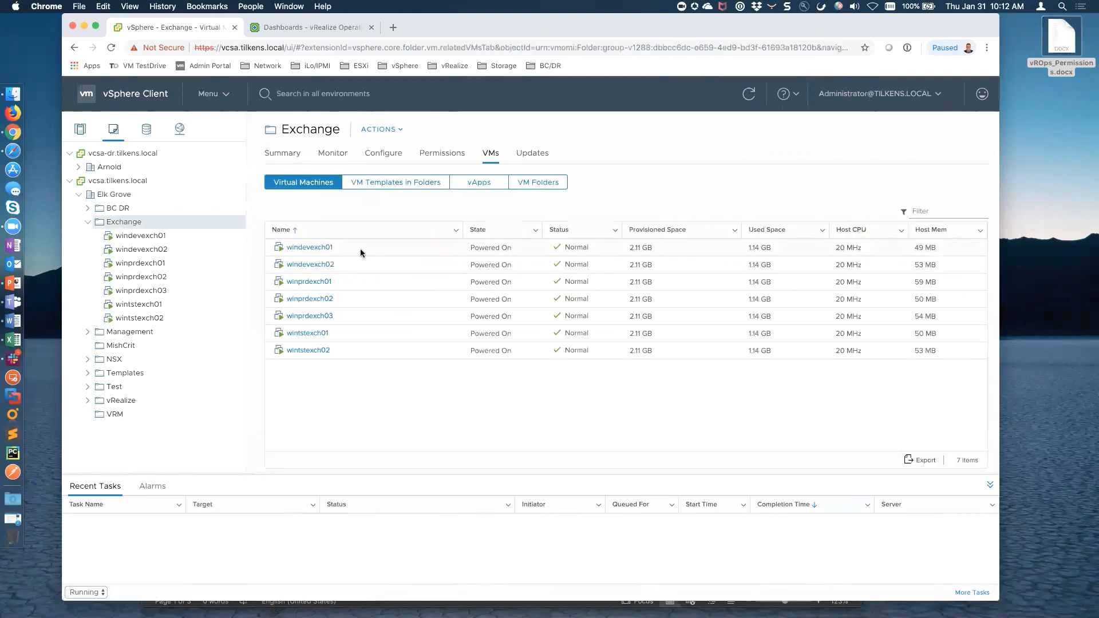
click(380, 344)
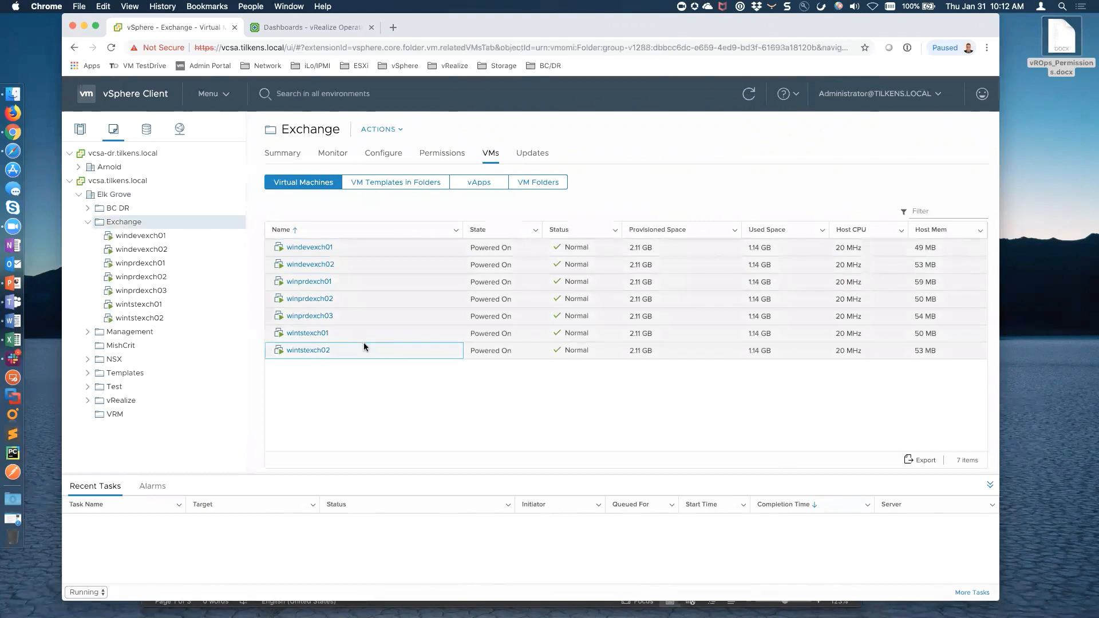
right_click(377, 300)
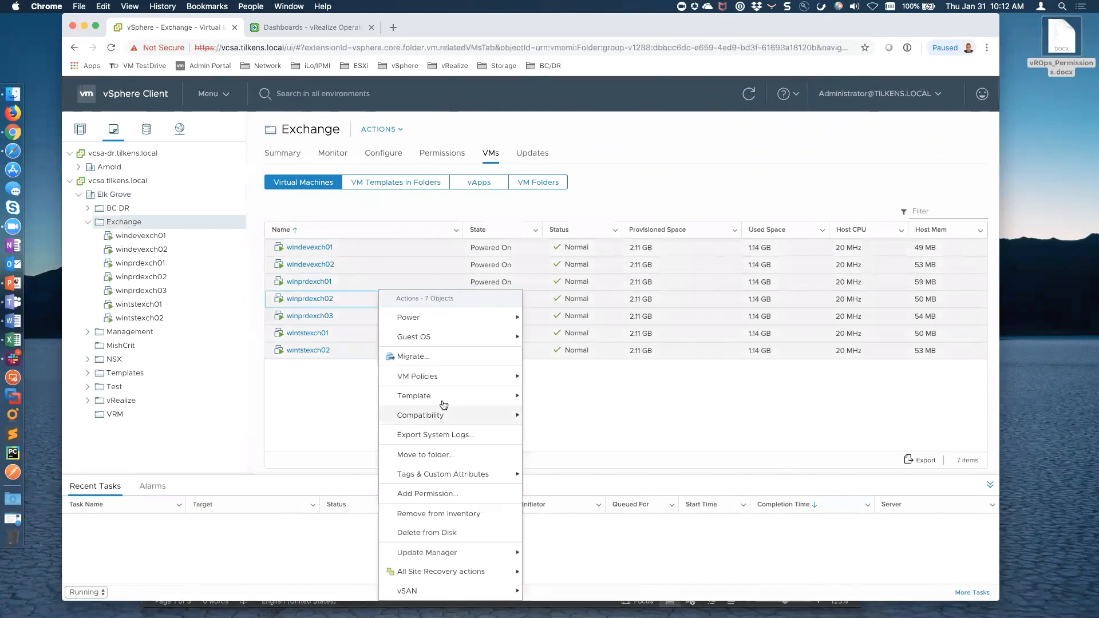
click(557, 475)
click(659, 379)
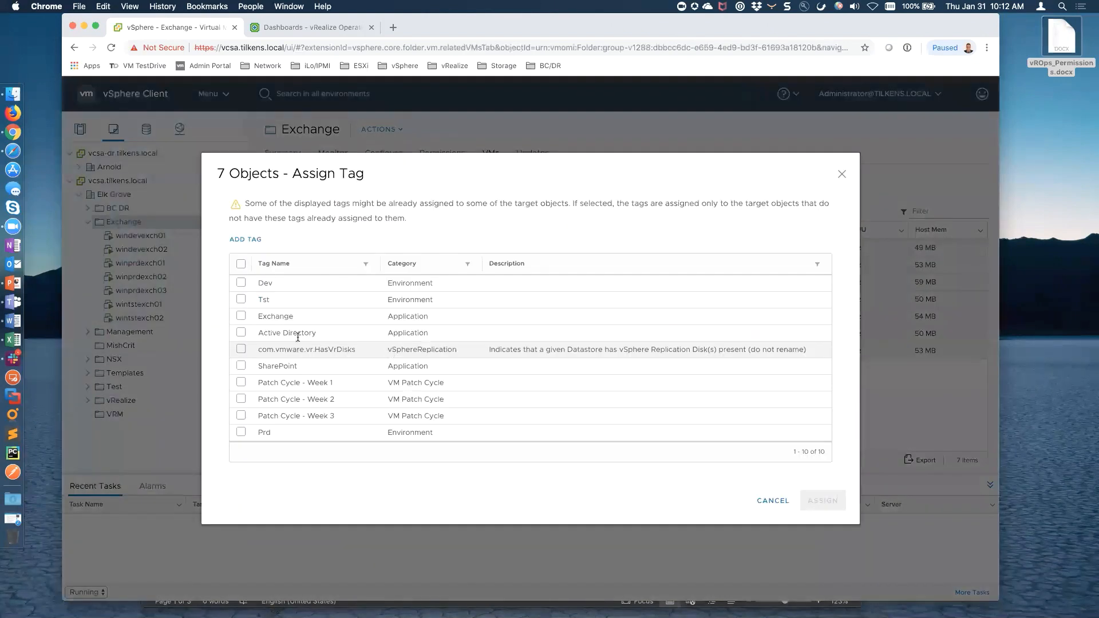
click(241, 317)
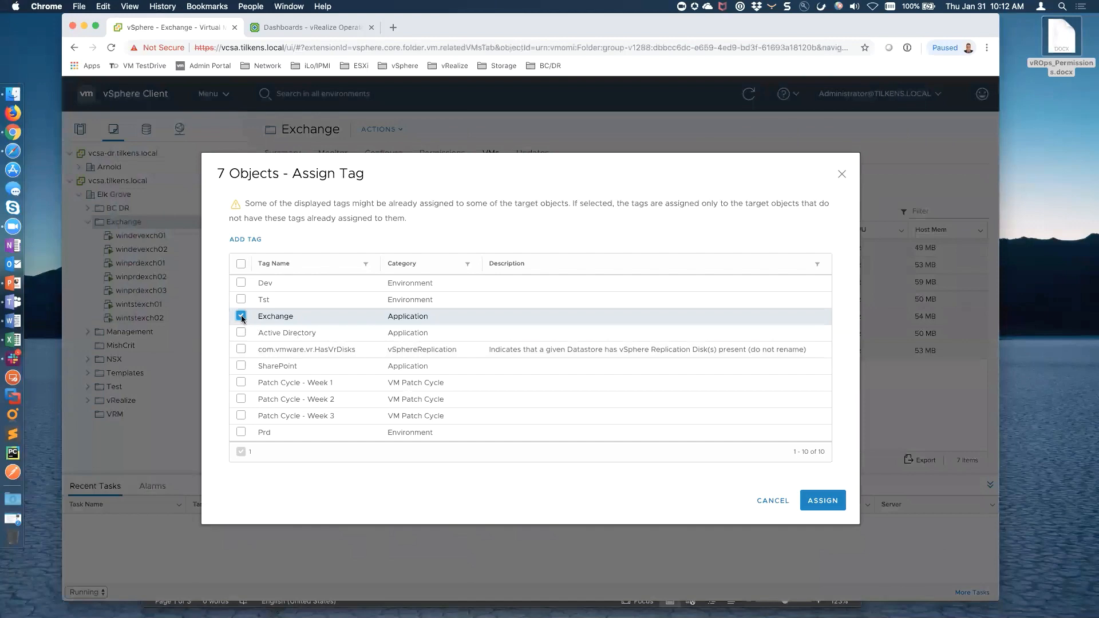
click(822, 501)
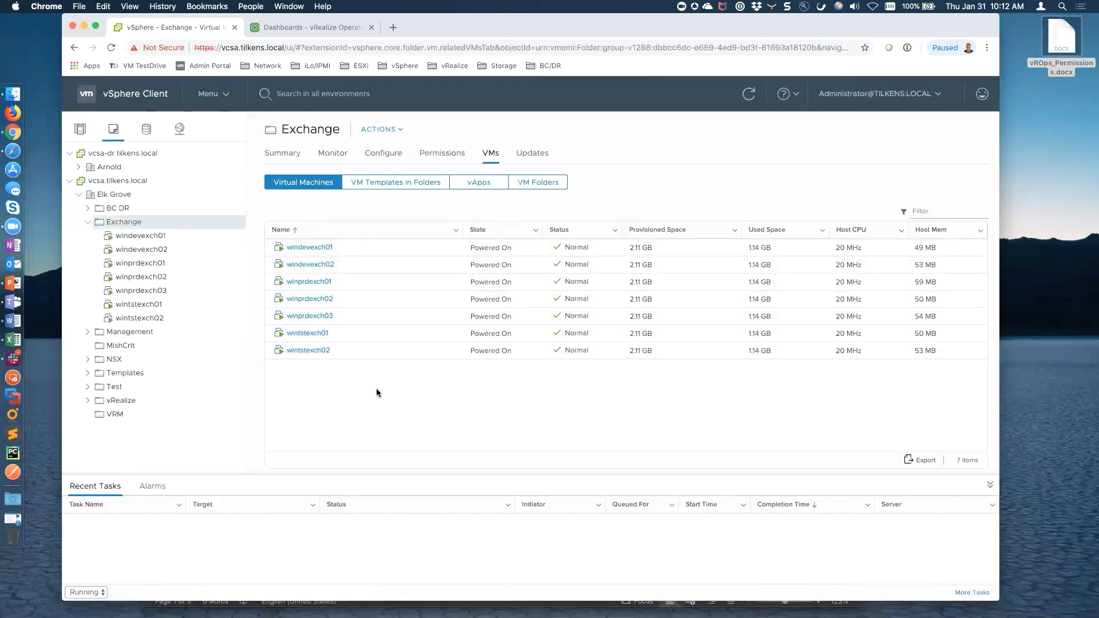
Tag windevexch01 and windevexch02 with Dev
click(354, 248)
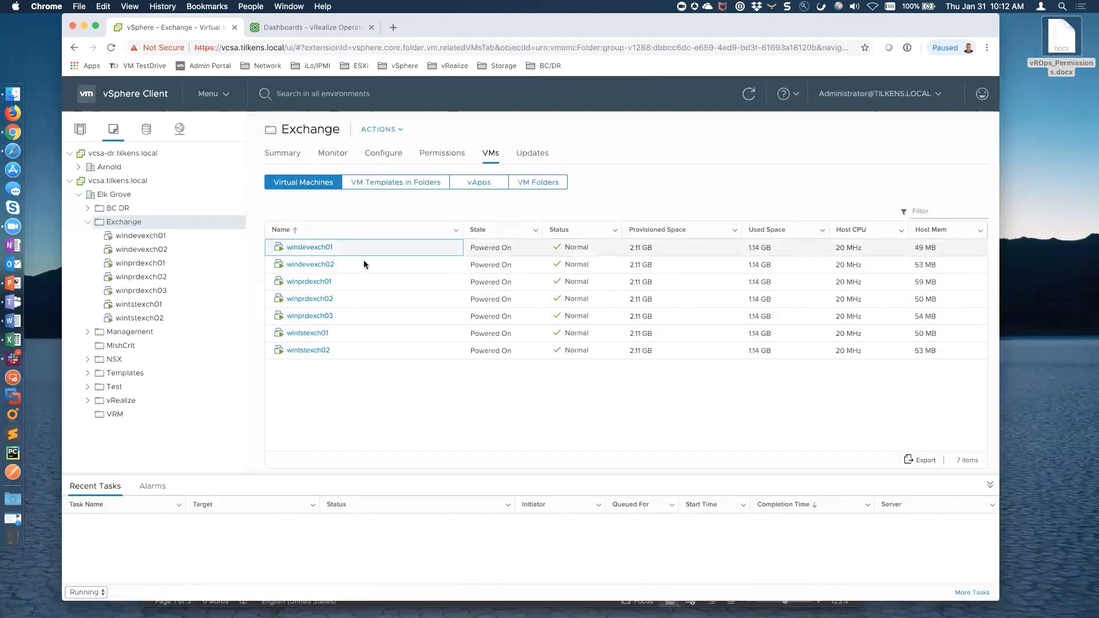
shift+click(365, 261)
right_click(365, 263)
mouse_move(464, 447)
click(527, 449)
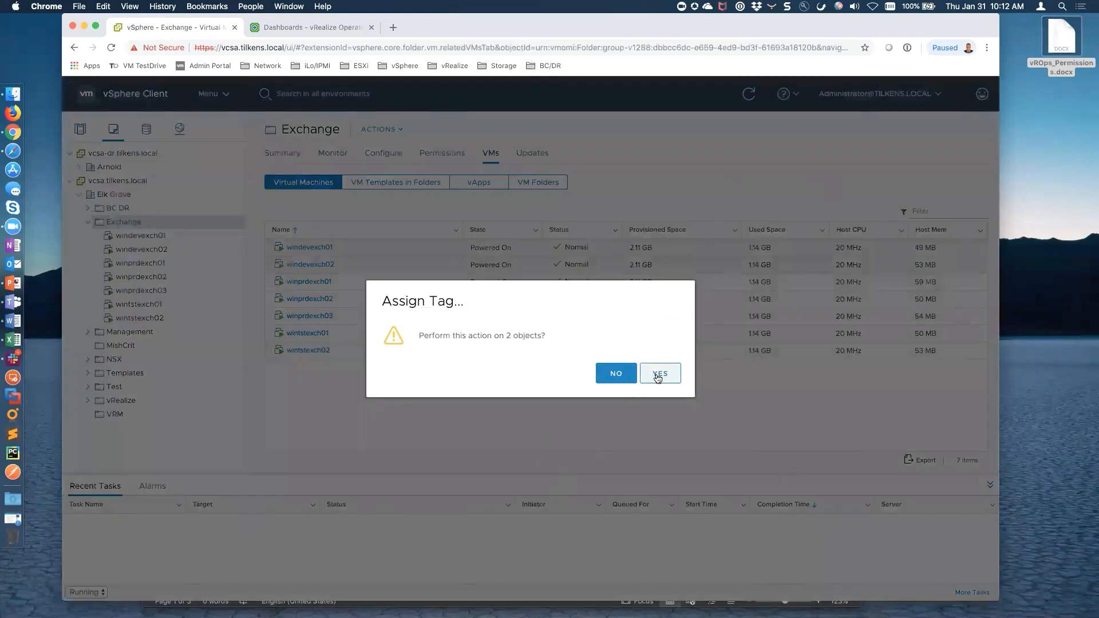
click(616, 371)
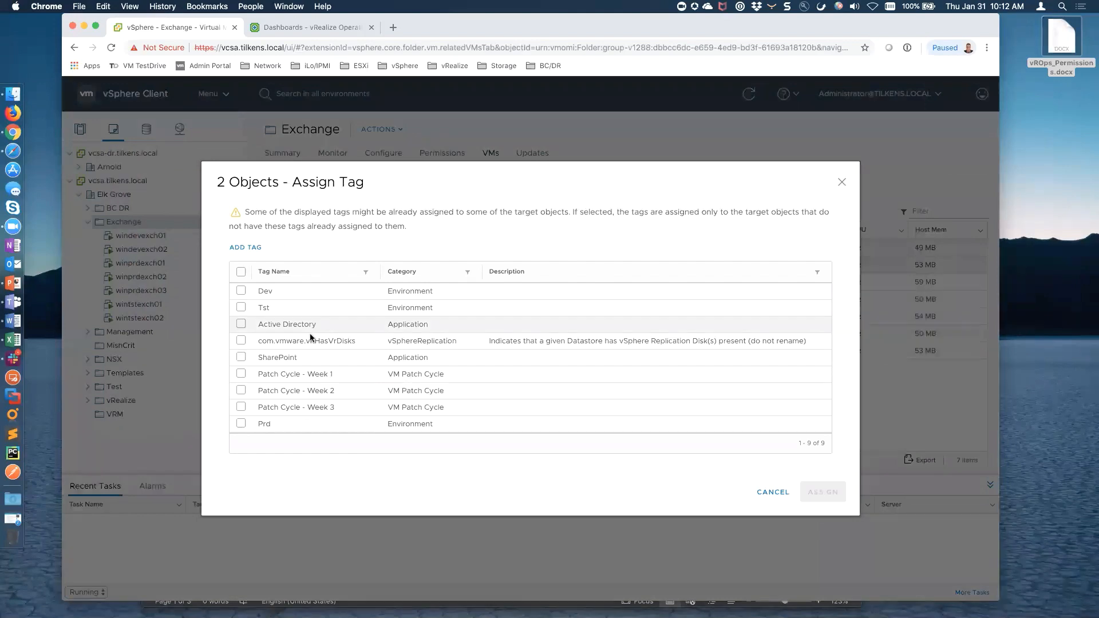
click(240, 290)
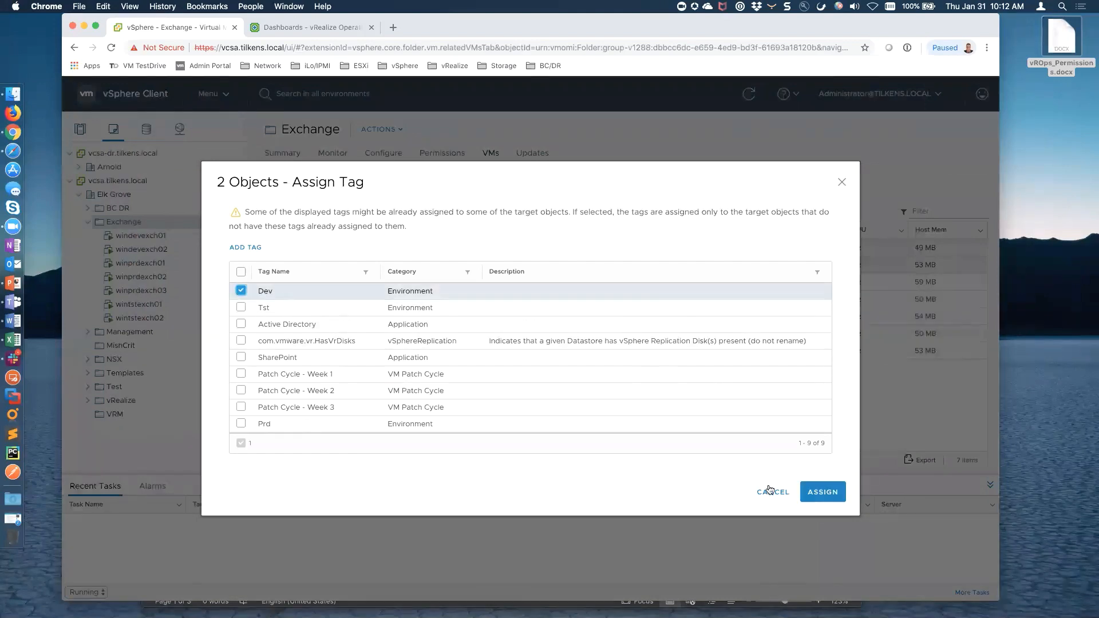
click(821, 491)
Tag winprdexch01 through winprdexch03 with Prd
click(359, 281)
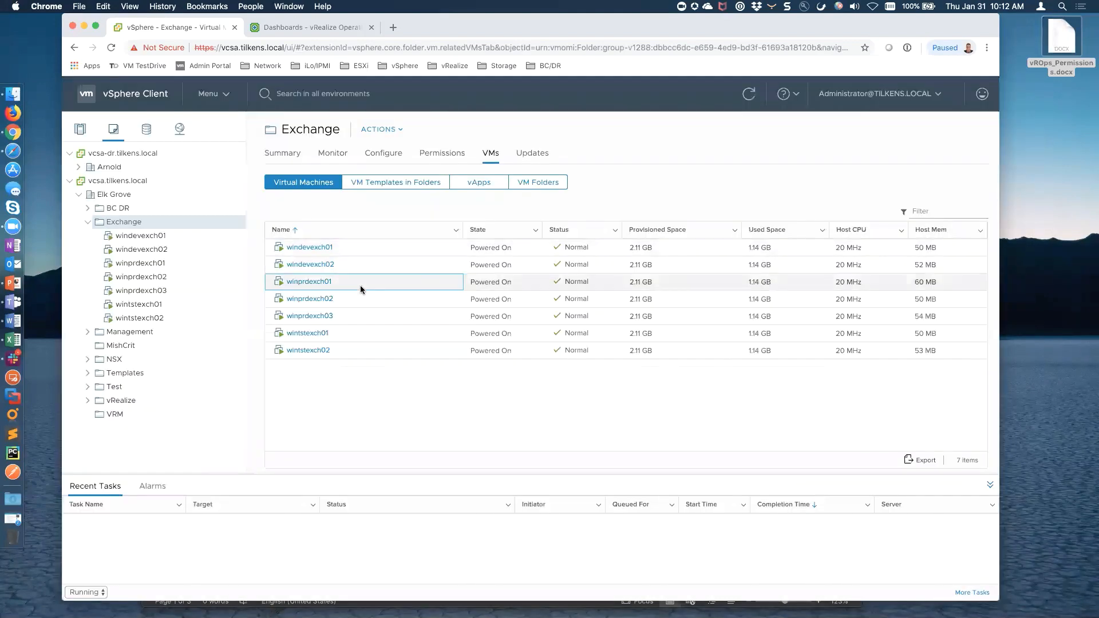
shift+click(362, 316)
right_click(362, 316)
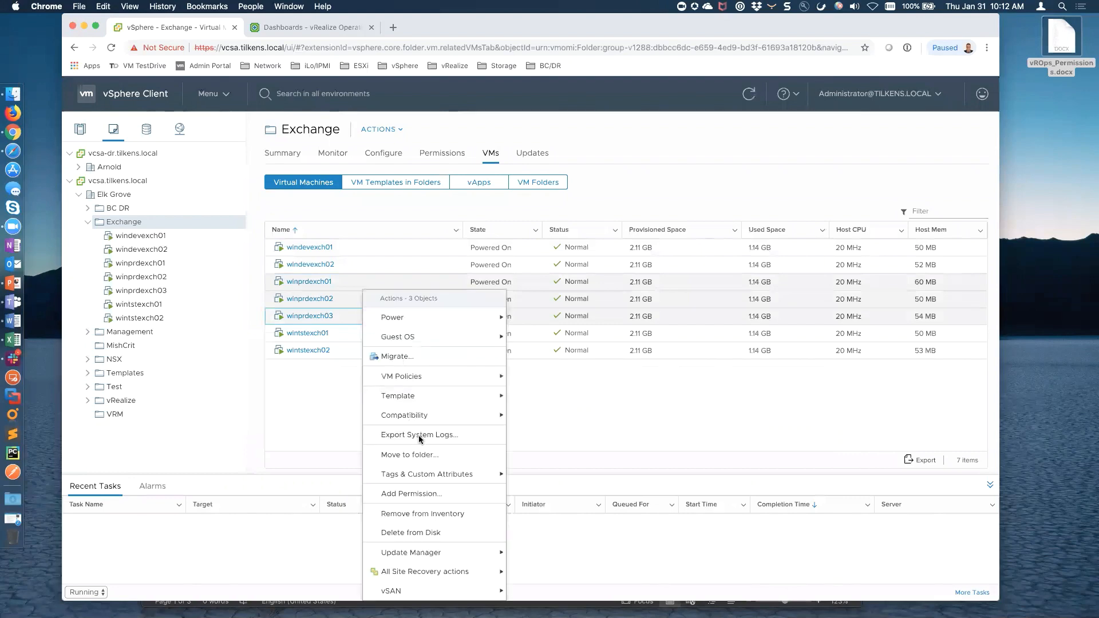
mouse_move(453, 475)
click(534, 476)
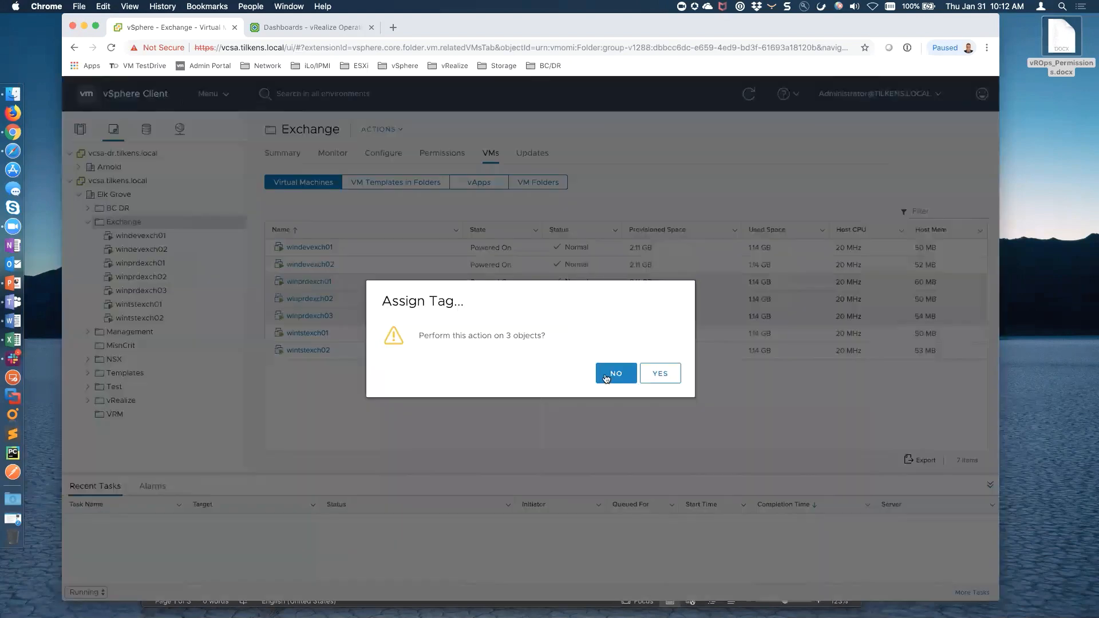
click(657, 373)
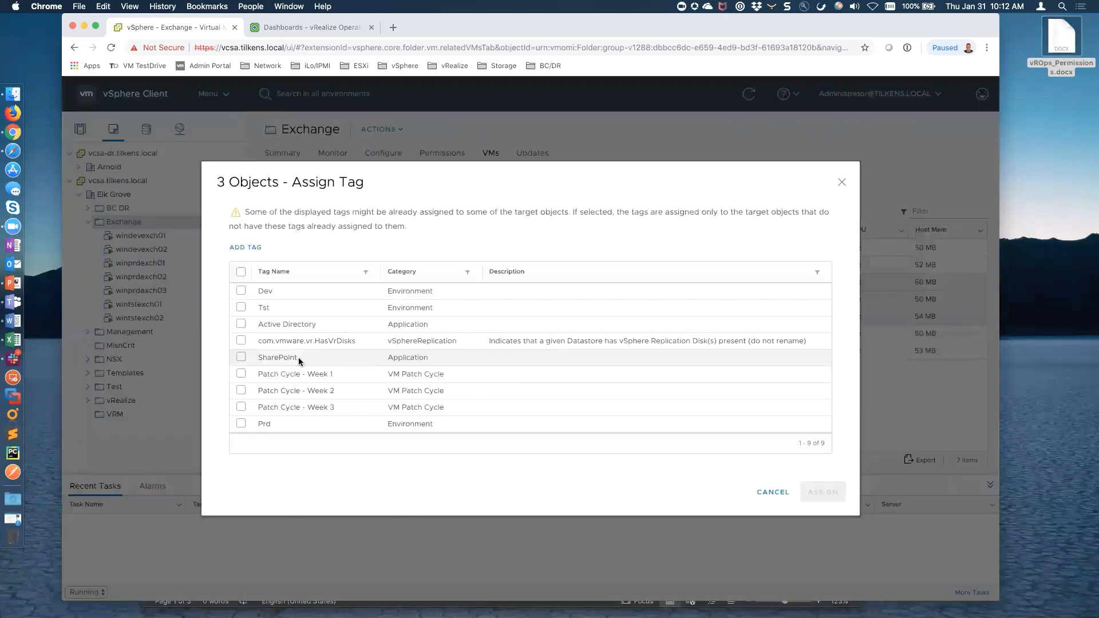
click(241, 424)
click(823, 493)
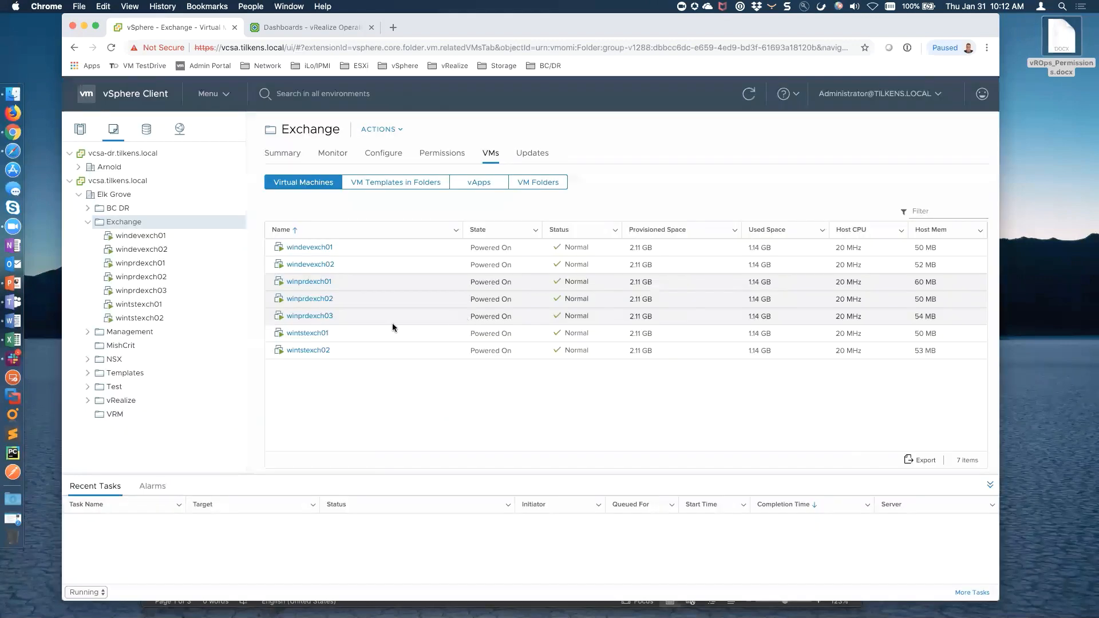
Tag wintstexch01 and wintstexch02 with Tst
click(335, 336)
shift+click(355, 349)
right_click(355, 350)
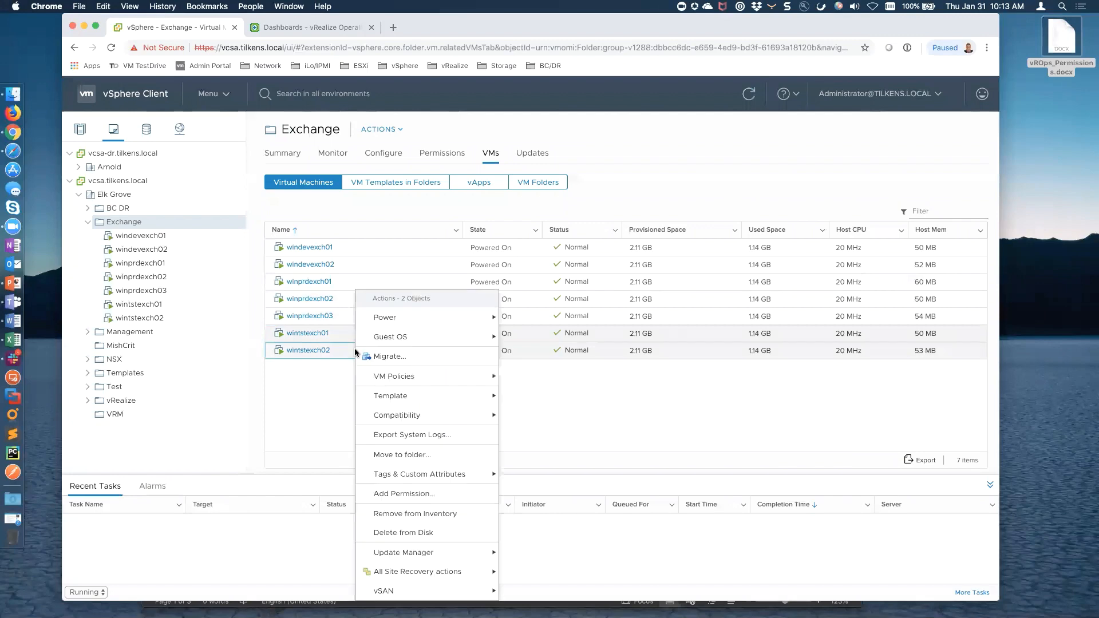
mouse_move(487, 474)
click(525, 473)
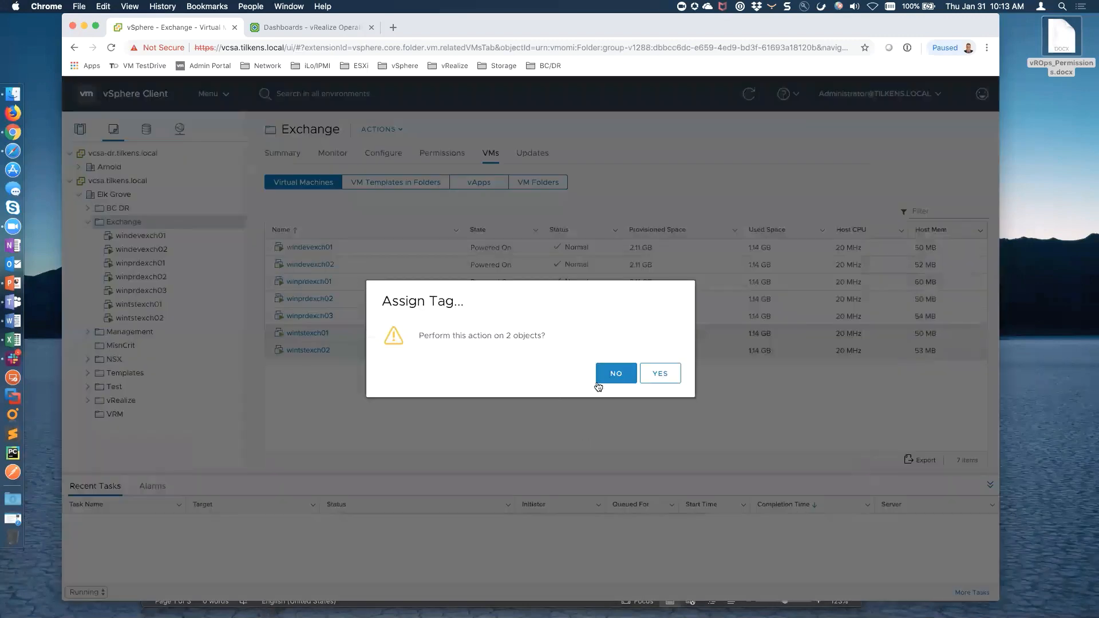
click(658, 373)
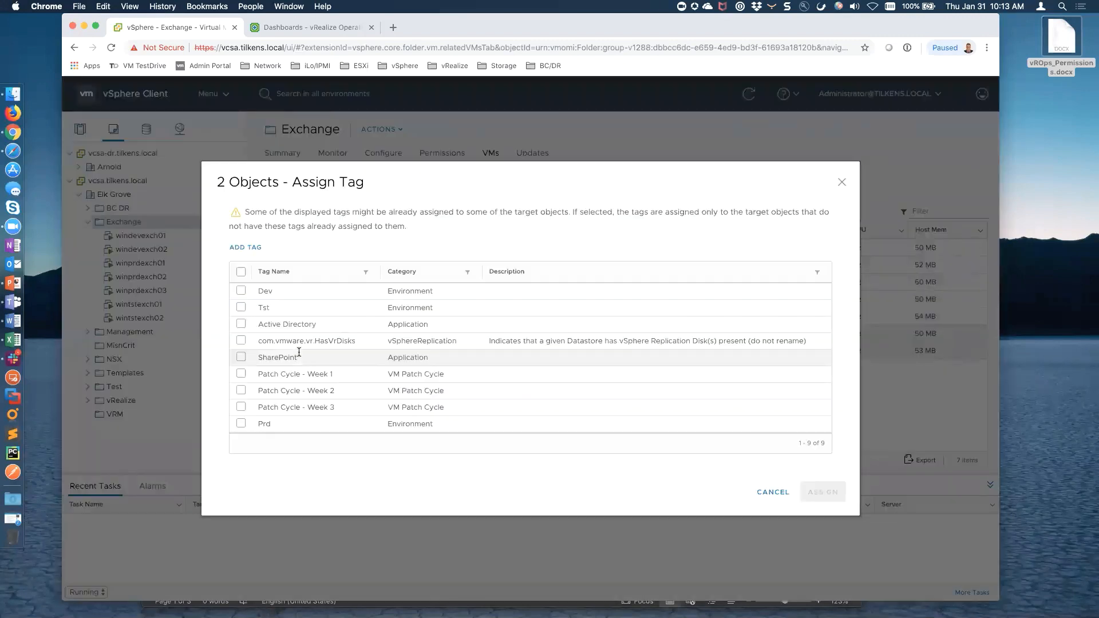
click(241, 307)
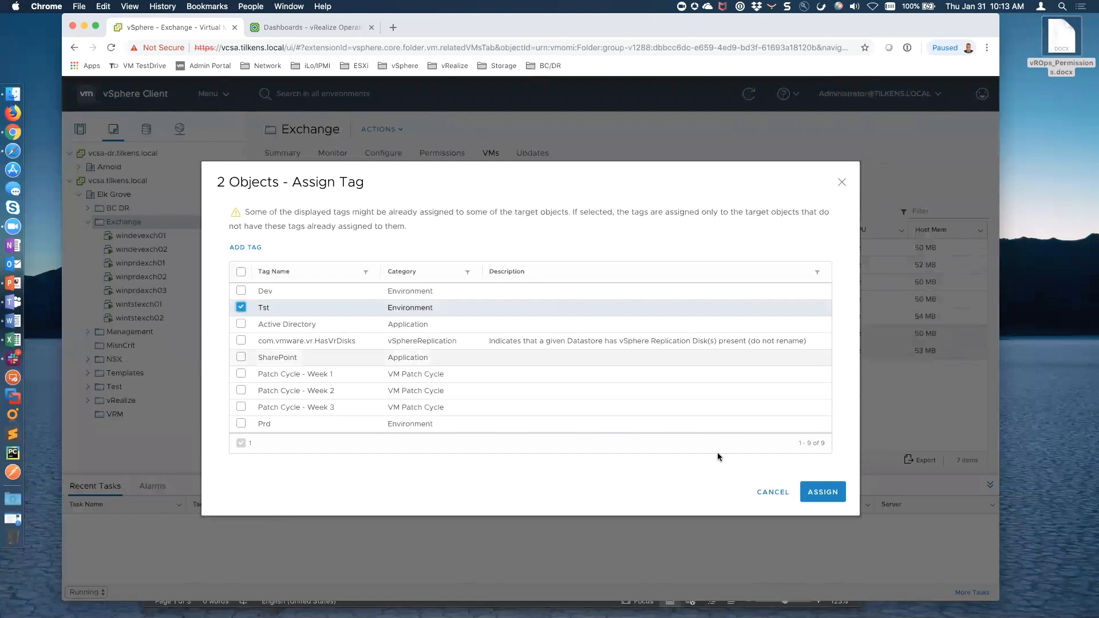
click(821, 492)
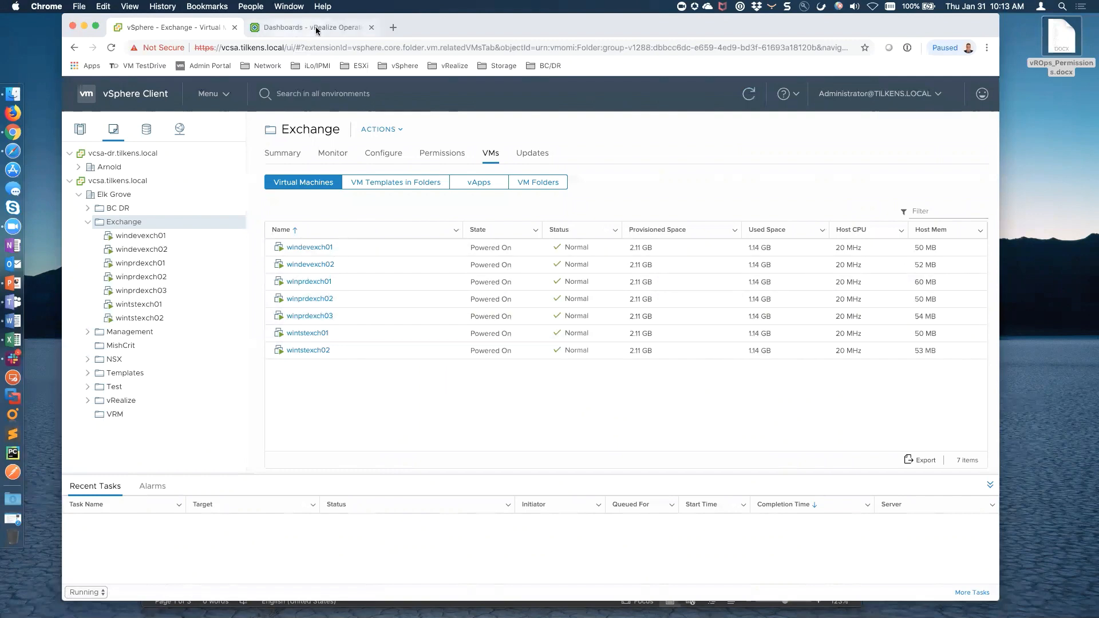
Open windevexch01's Summary and expand its Tags panel, which shows the Exchange and Dev tags
click(325, 248)
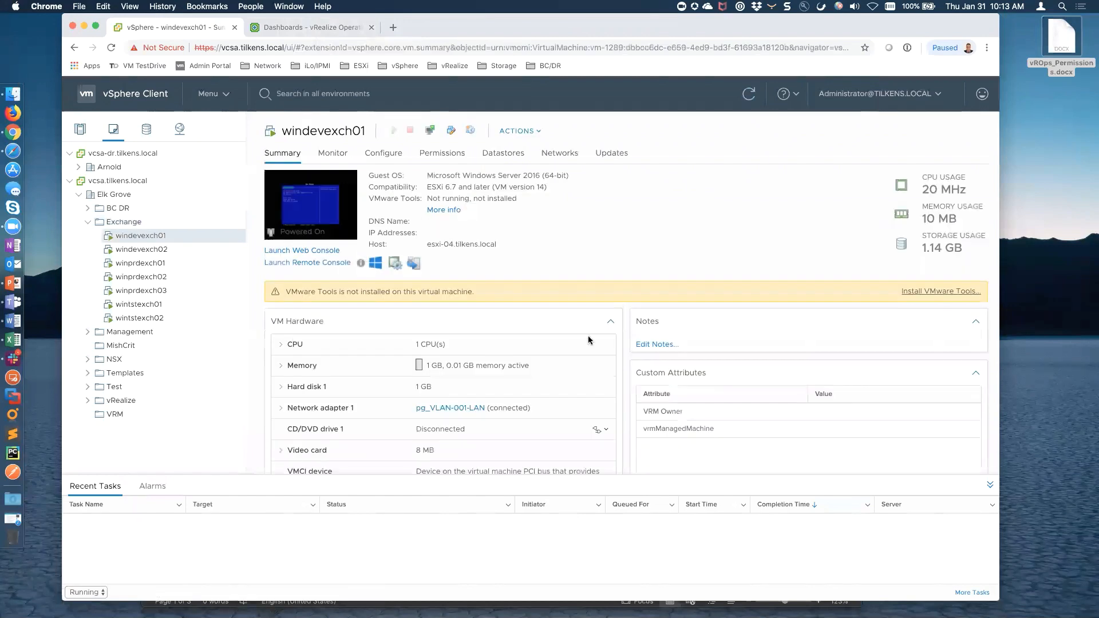
scroll(588, 338, down, 5)
scroll(589, 340, down, 3)
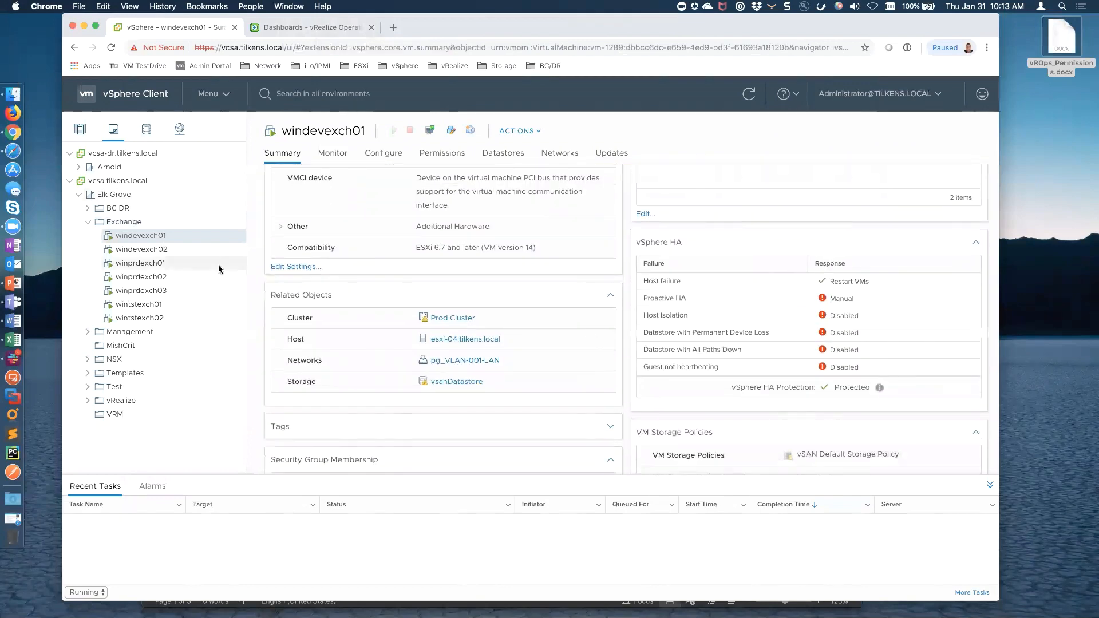
scroll(633, 371, down, 5)
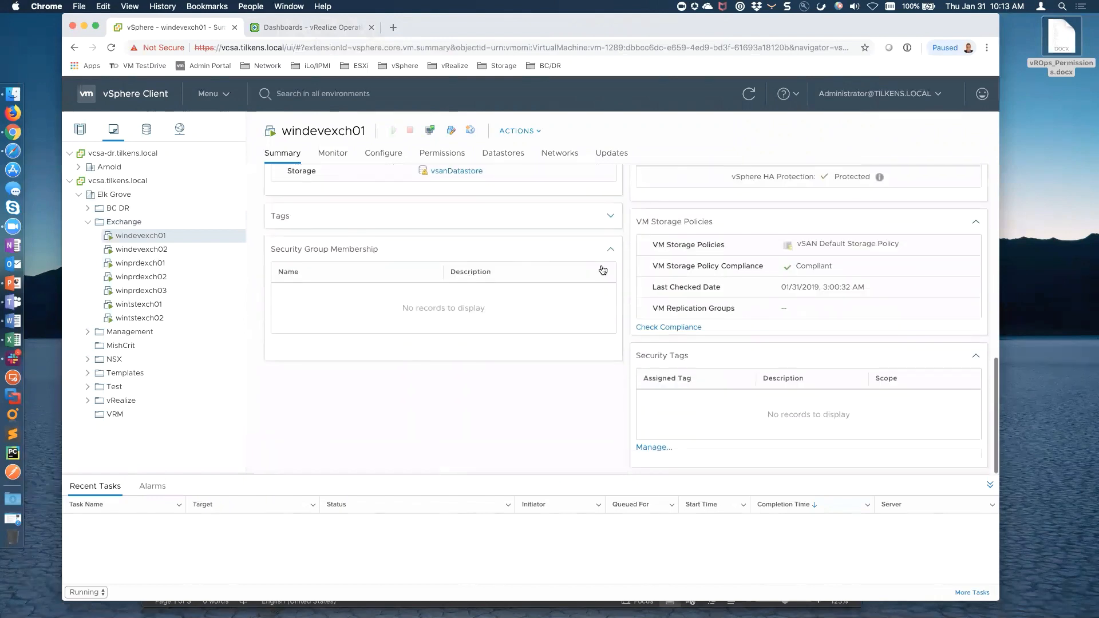
click(611, 216)
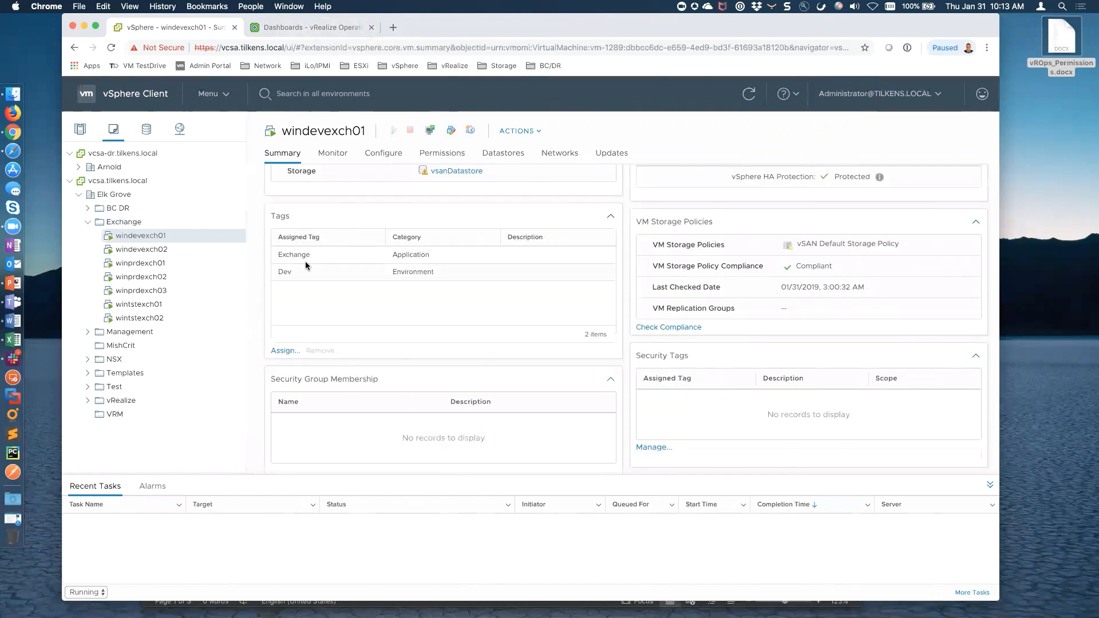
click(223, 95)
Confirm in the Prd tag's Objects list that it holds the three winprdexch VMs, then return to vROps
click(276, 461)
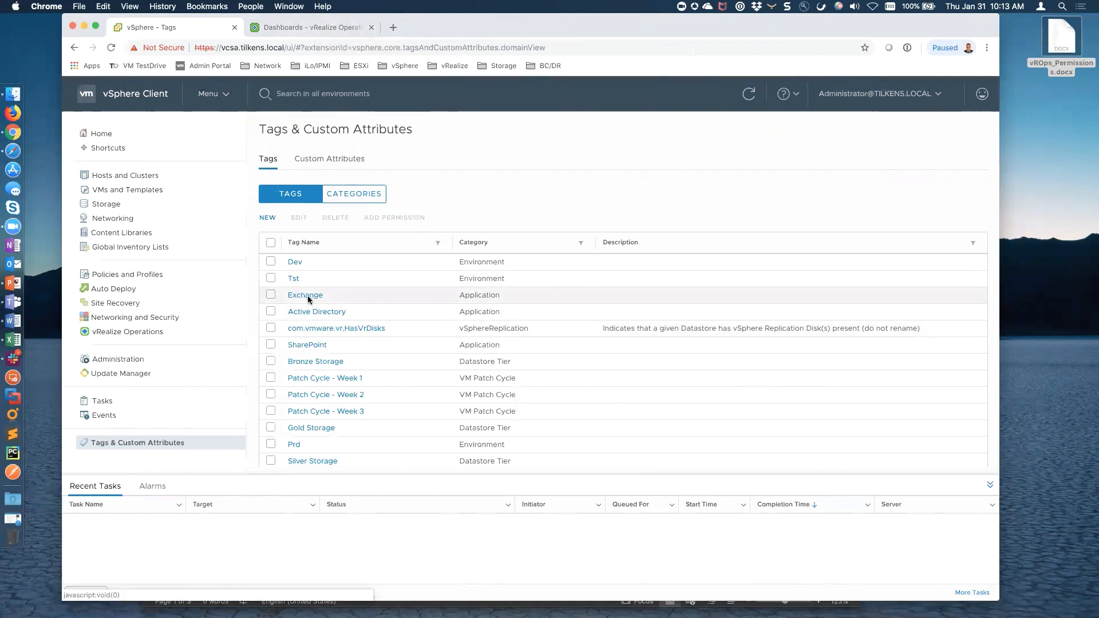
click(295, 445)
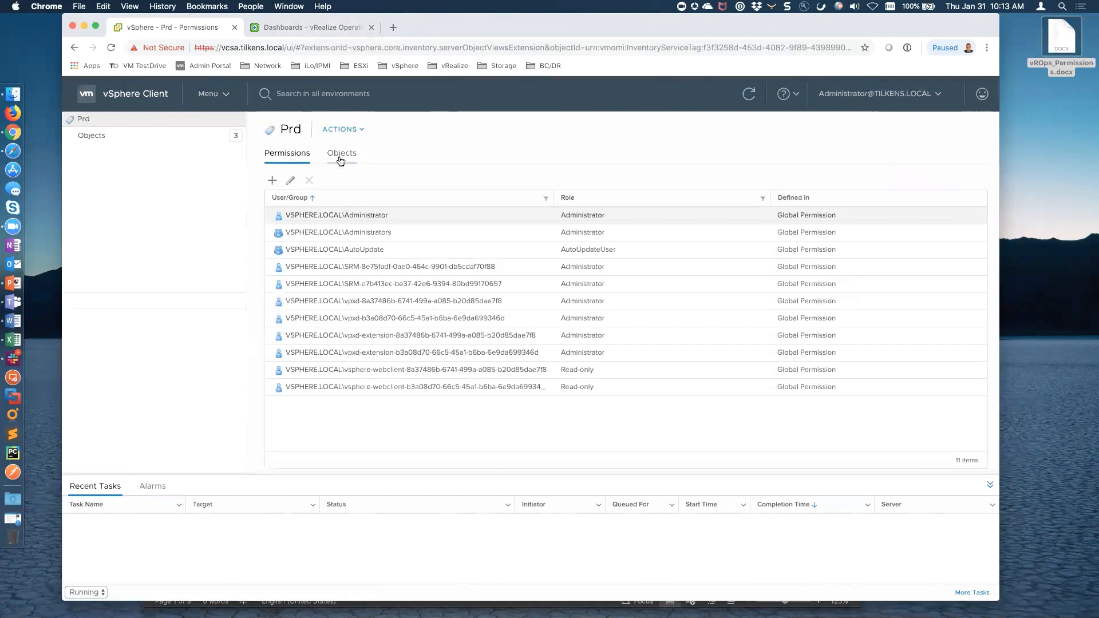
click(340, 159)
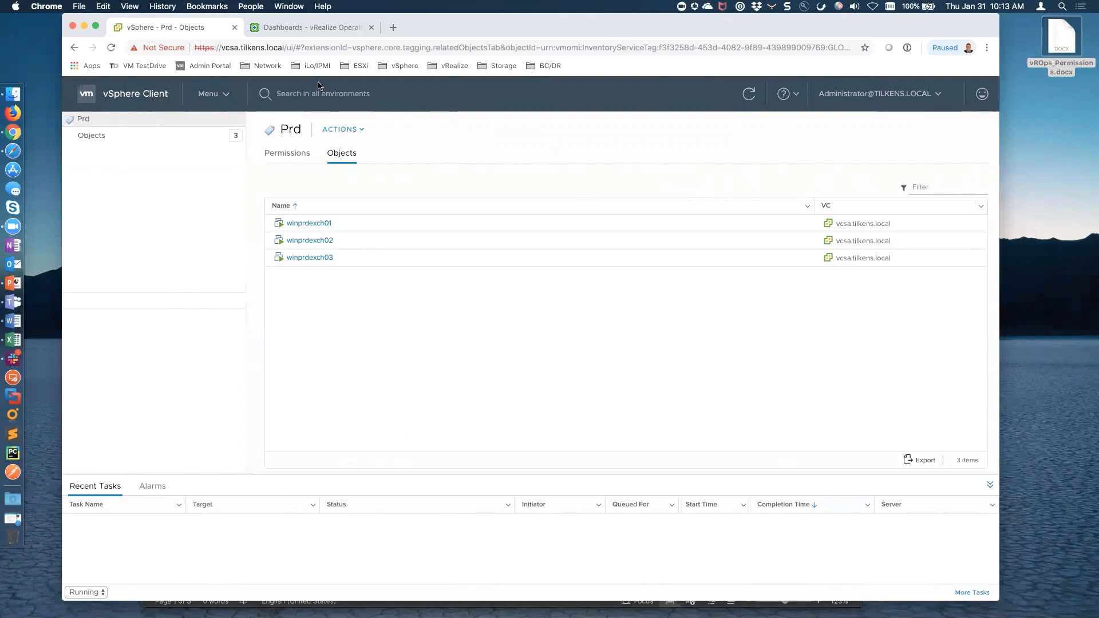
click(311, 29)
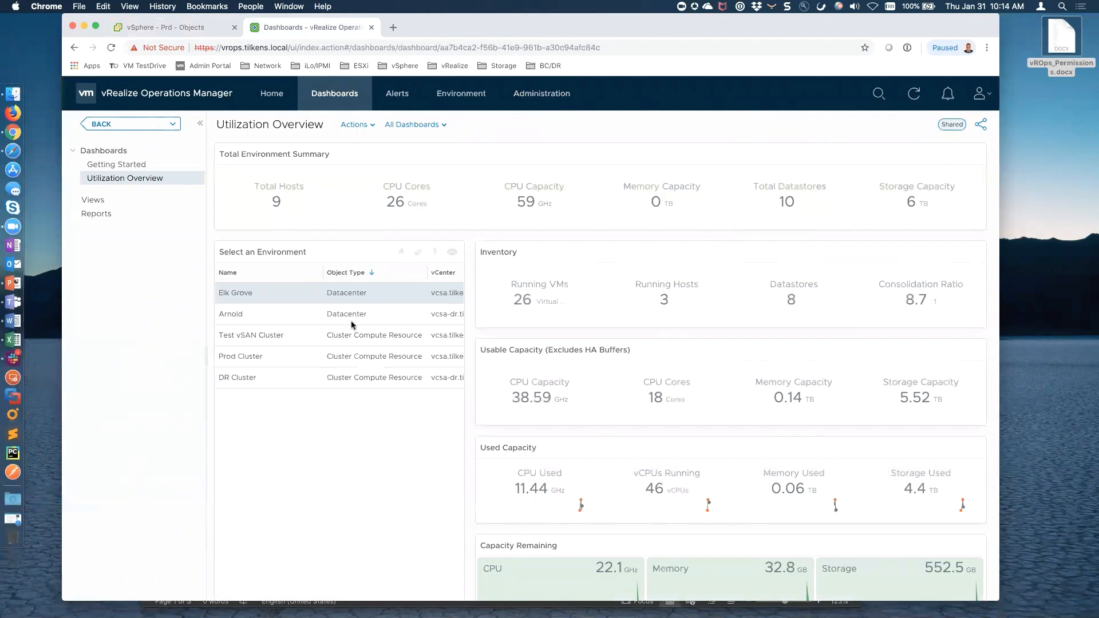
Connect to DC01 over Remote Desktop and create the 'VROps Admins' group in Tilkens
double_click(555, 98)
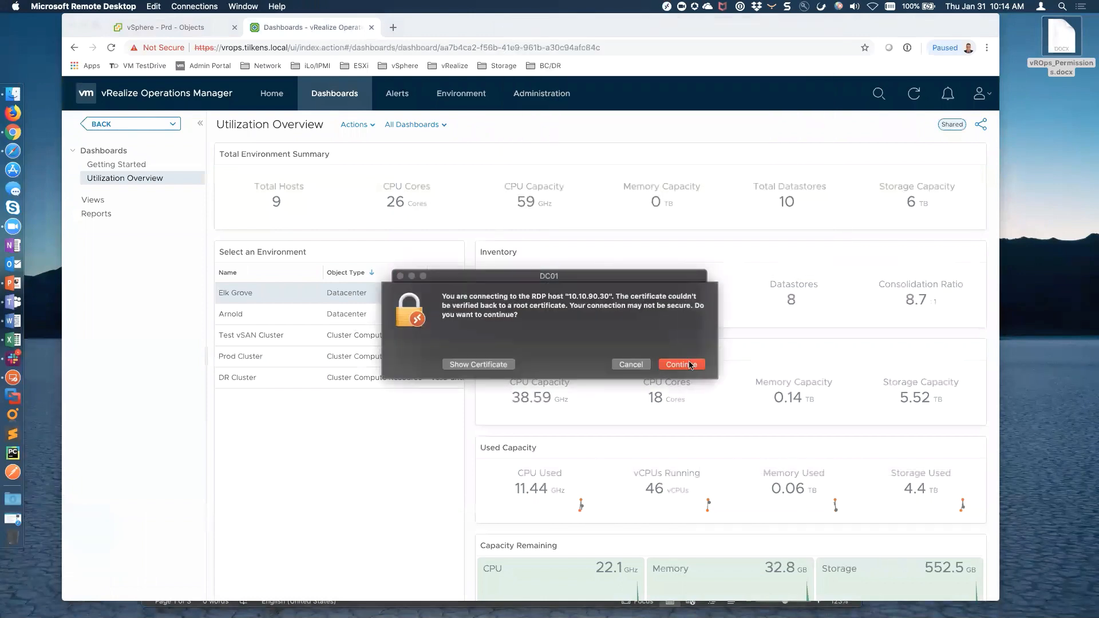
click(688, 365)
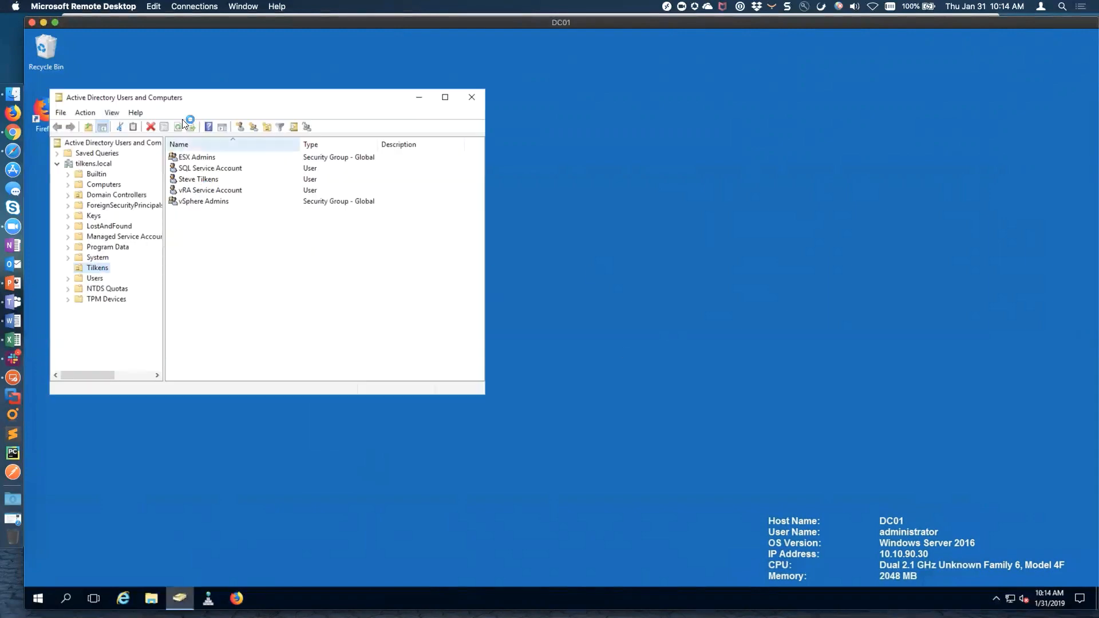
click(254, 126)
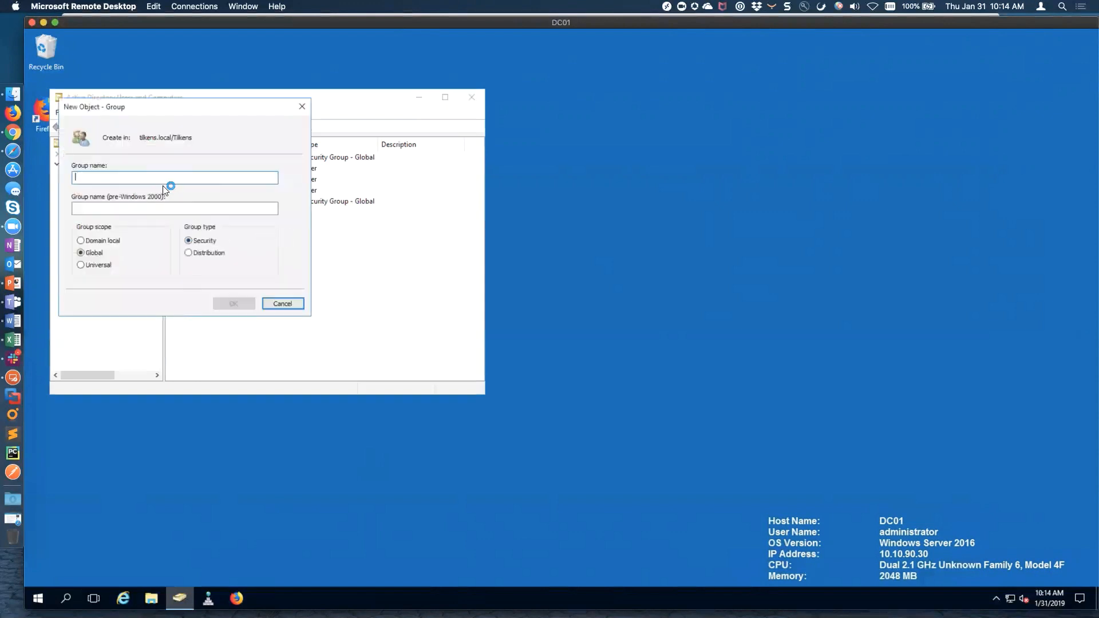
text(V)
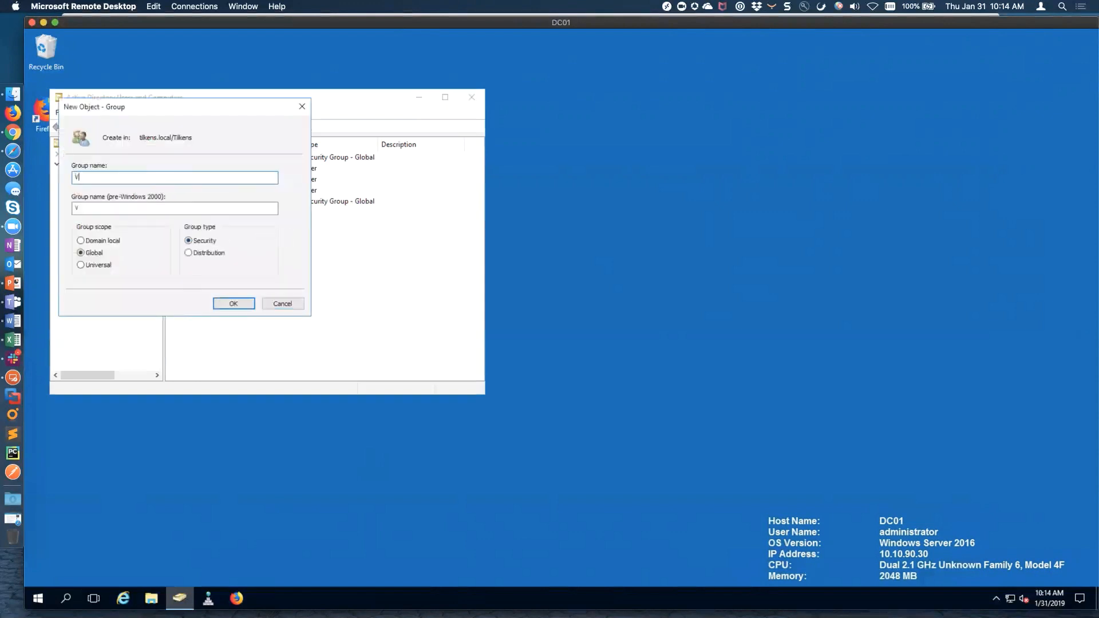
text(ROps Admins)
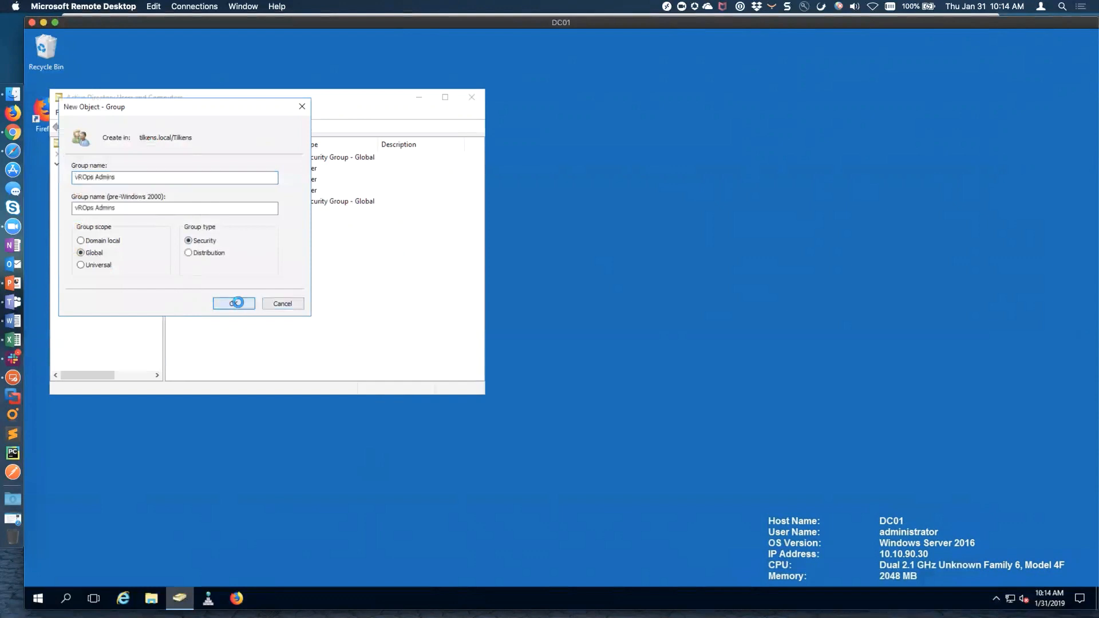
click(237, 302)
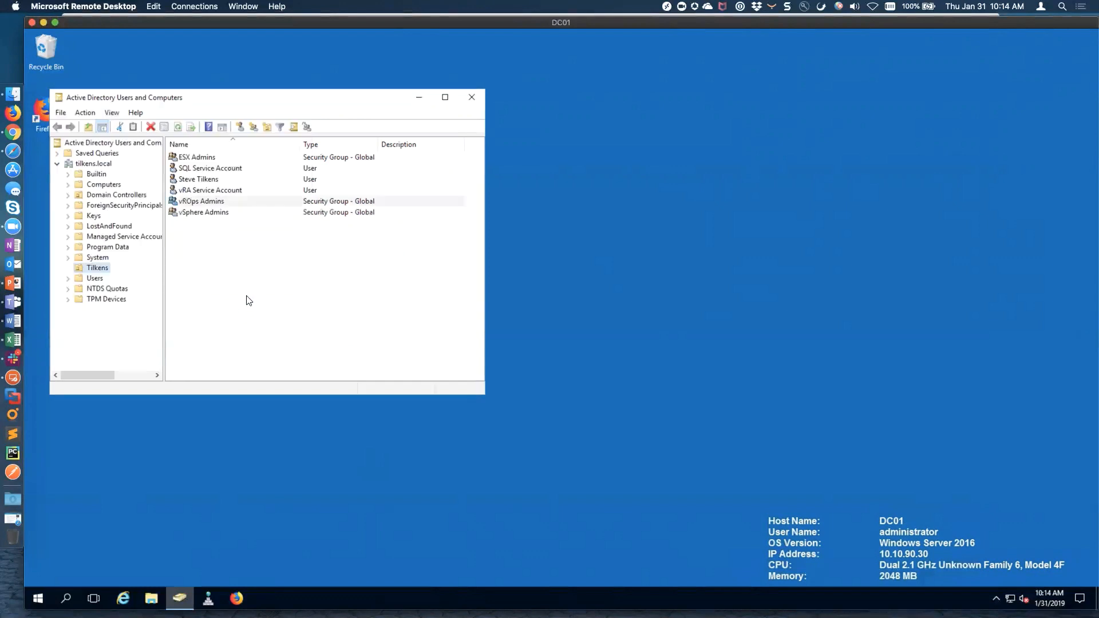
Create a second group in Tilkens named 'Exchange Admin'
click(252, 127)
text(Exchange Admins)
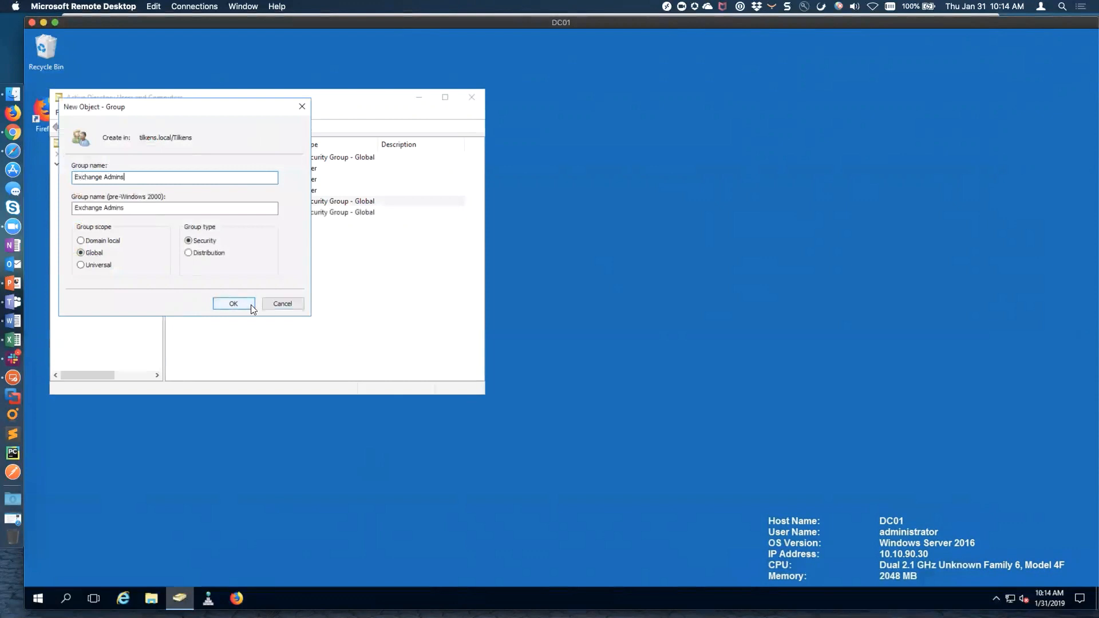
click(251, 304)
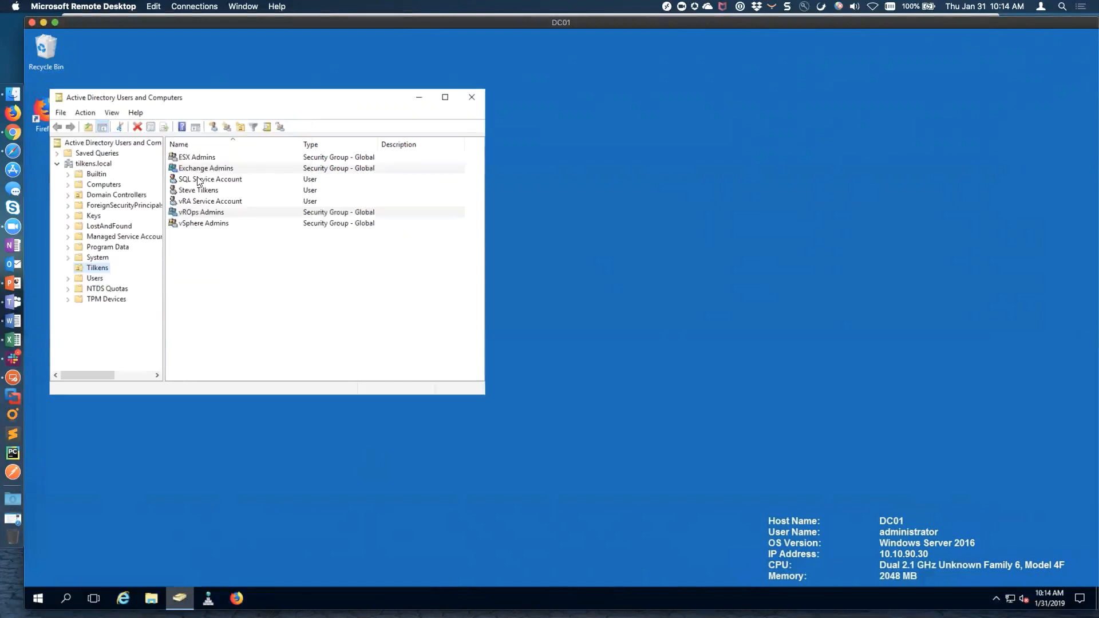
Start a new user with first name vrop, last name admin, full name 'vrops admin', logon vropsadmin
click(217, 130)
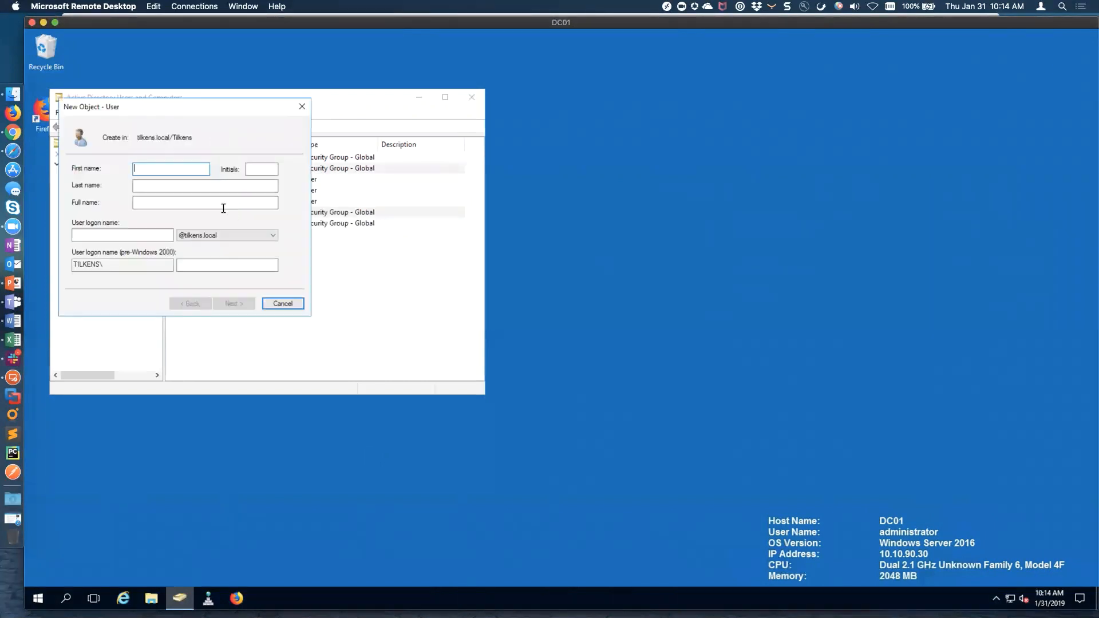
text(vrops)
key(Tab)
text(admin)
key(Tab)
text(v)
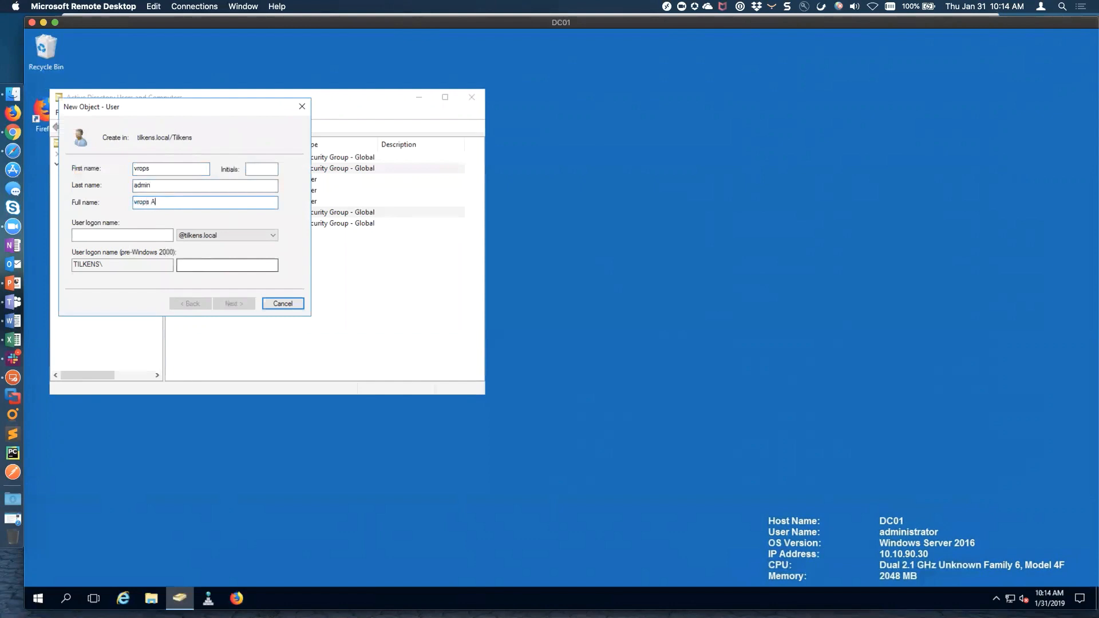
text(rops admin)
key(Tab)
text(vropsadmin)
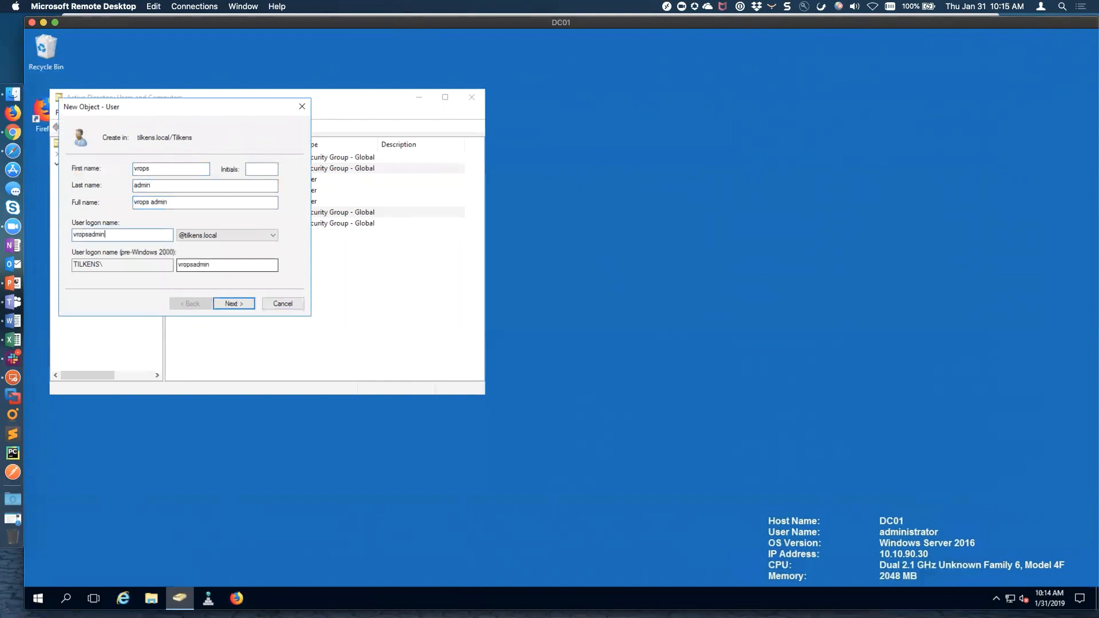
click(234, 303)
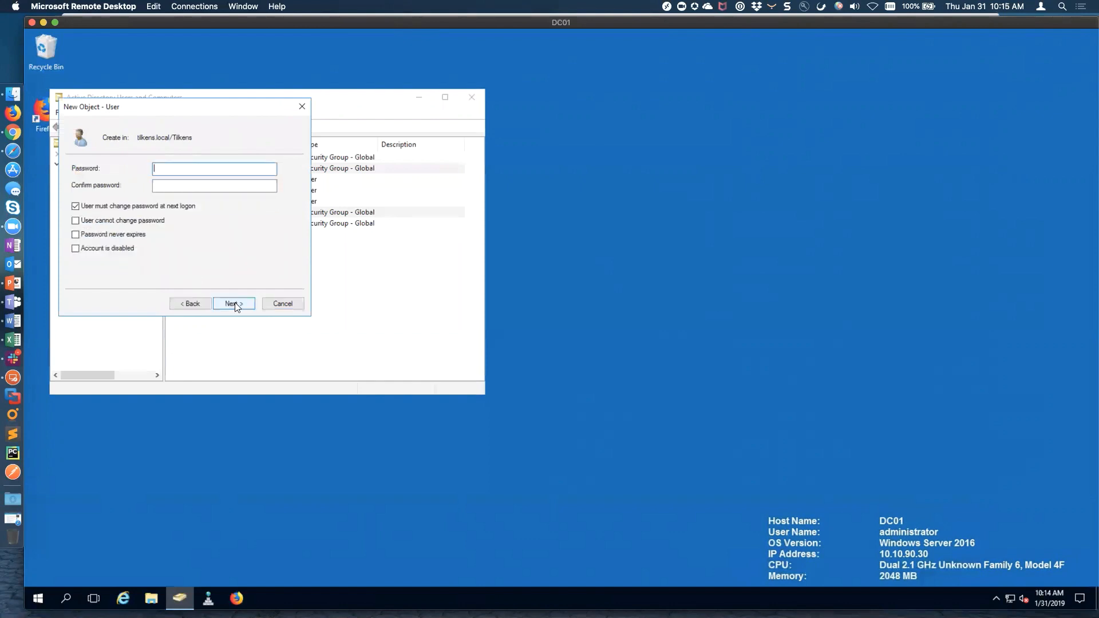
Set the password to never expire with no forced change at next logon, and finish the user
key(Tab)
click(75, 206)
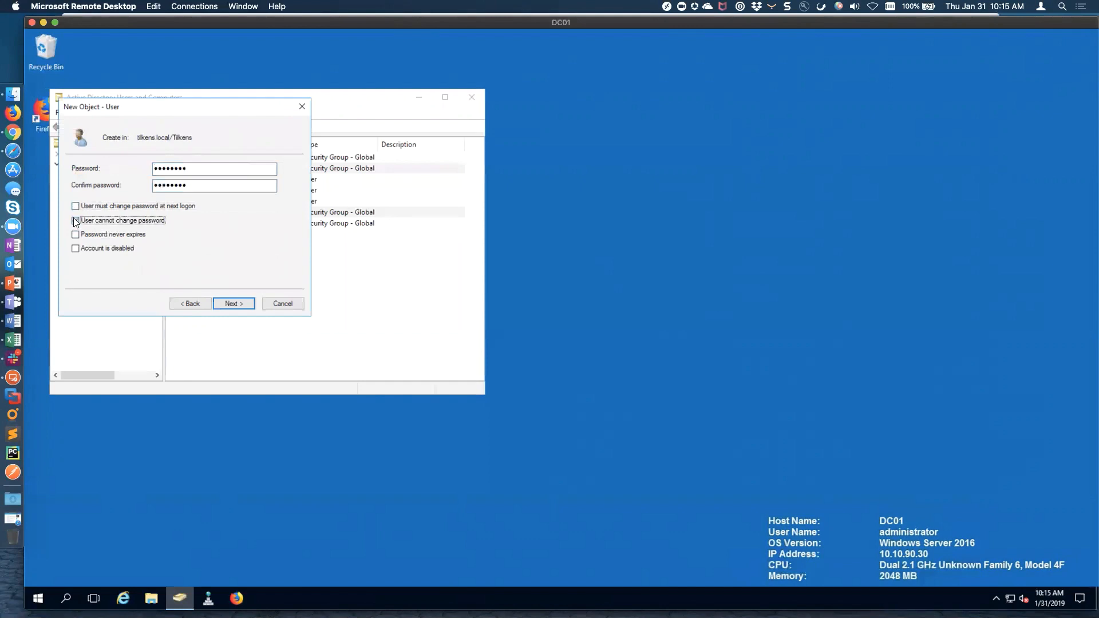
click(74, 235)
click(242, 301)
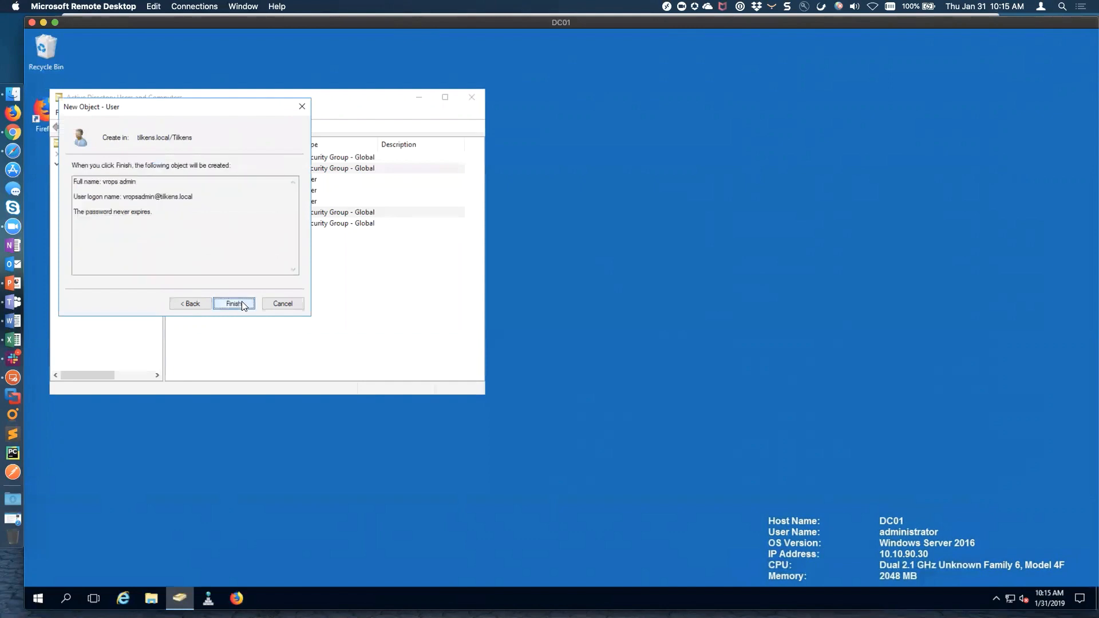
click(241, 301)
Start a new user with first name exch, last name admin, and logon name exchadmin
click(212, 127)
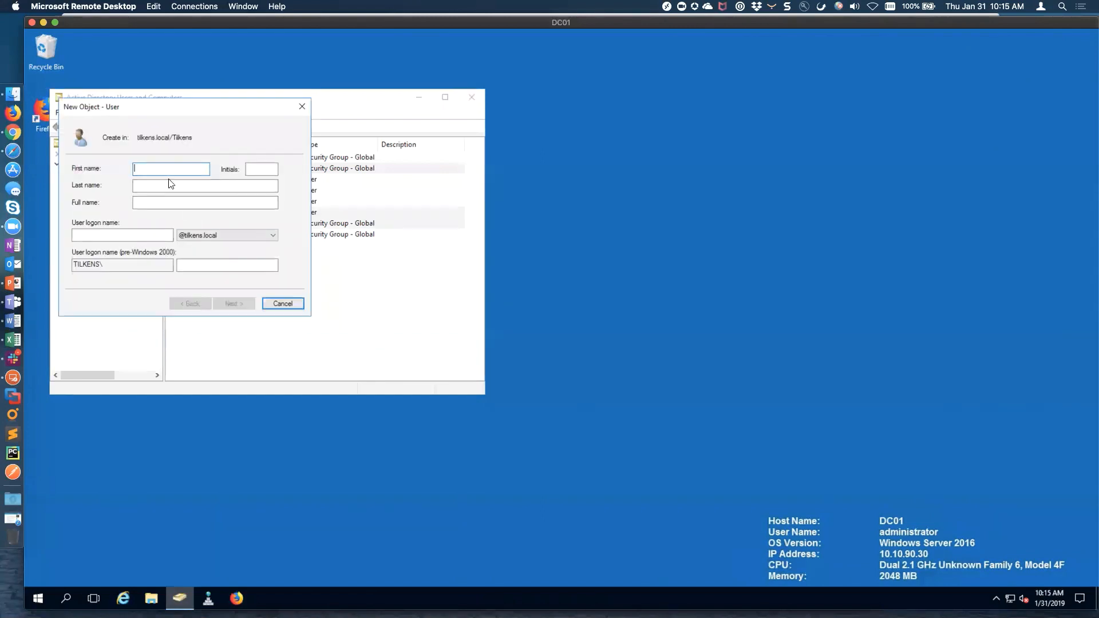
text(exch)
key(Tab)
key(Tab)
text(admin)
key(Tab)
key(Tab)
text(exchadmin)
key(Tab)
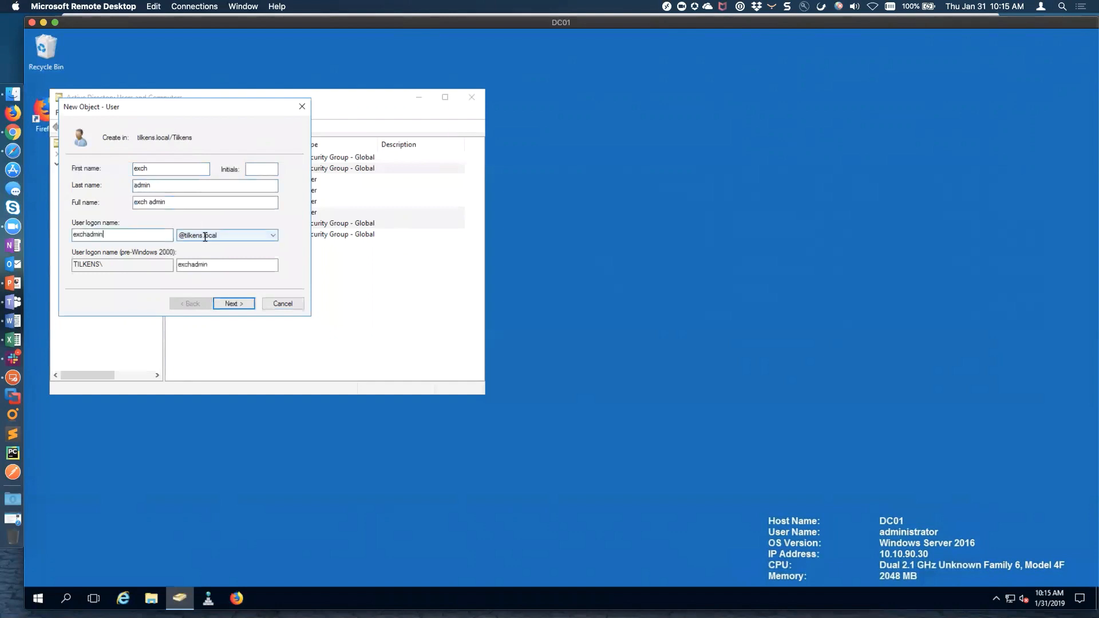
click(239, 304)
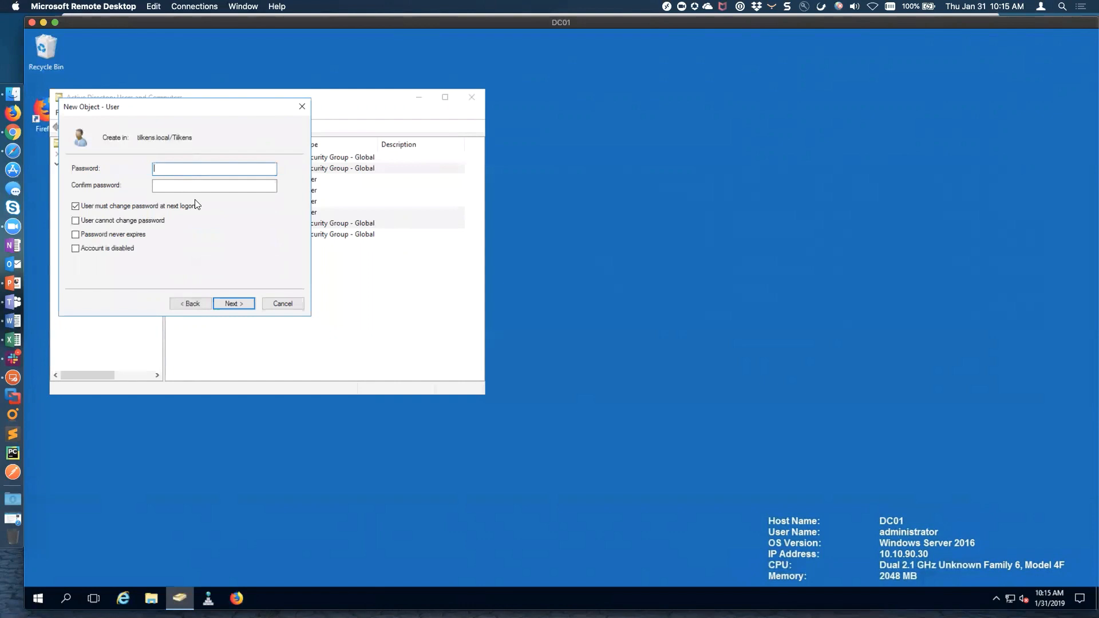
Enter and confirm the user's password, drop the must-change option, set never expires, and finish
text(••••••••)
key(Tab)
text(••••••••)
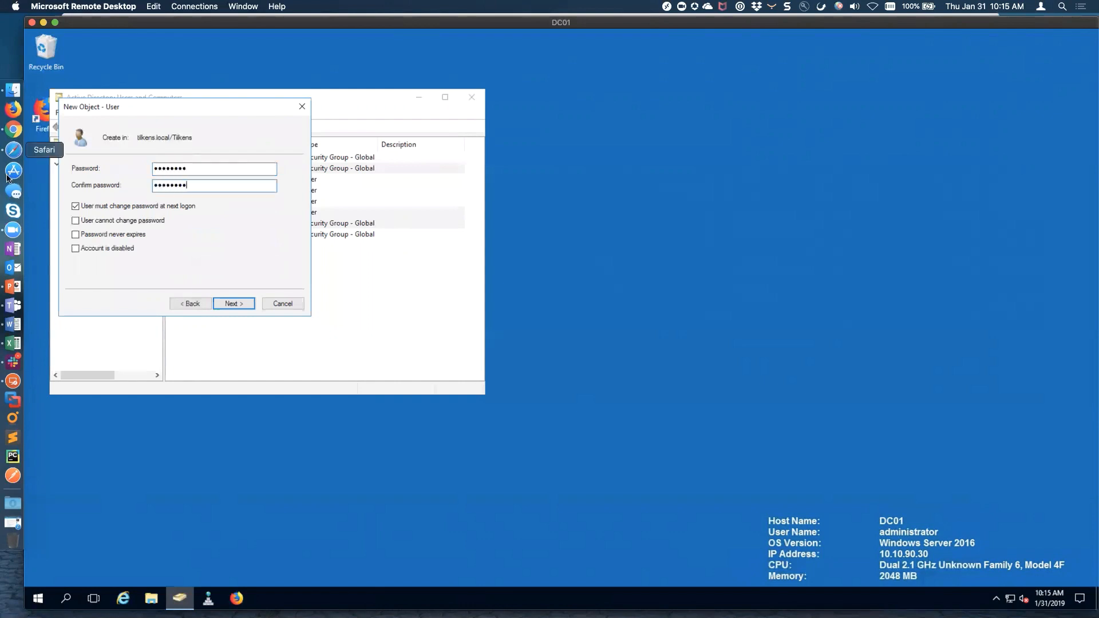
click(76, 206)
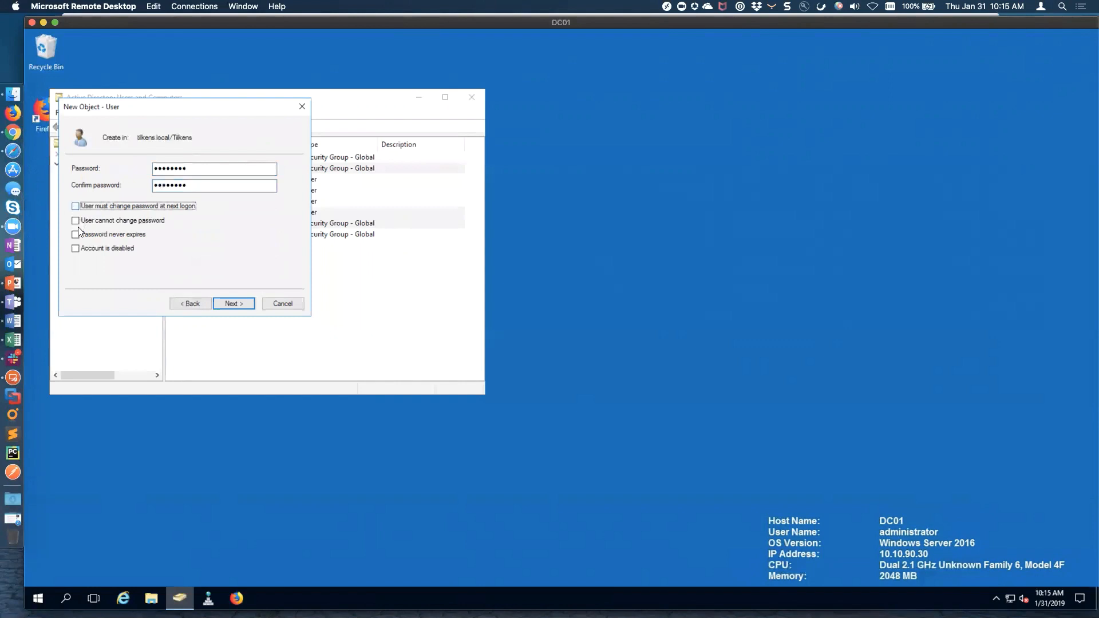
click(75, 234)
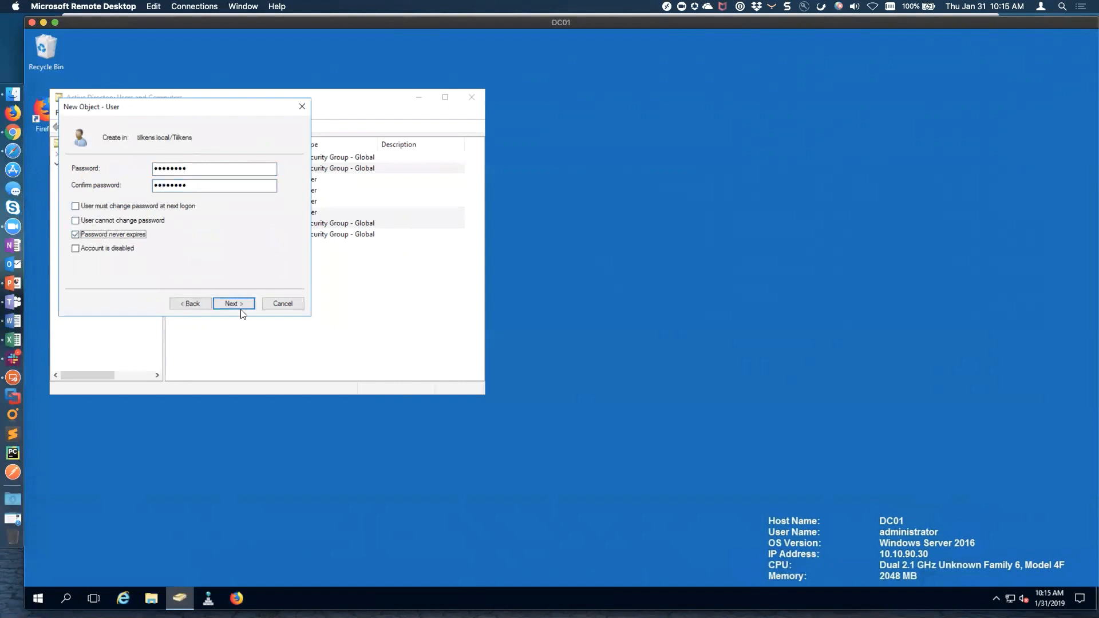
click(240, 308)
click(233, 303)
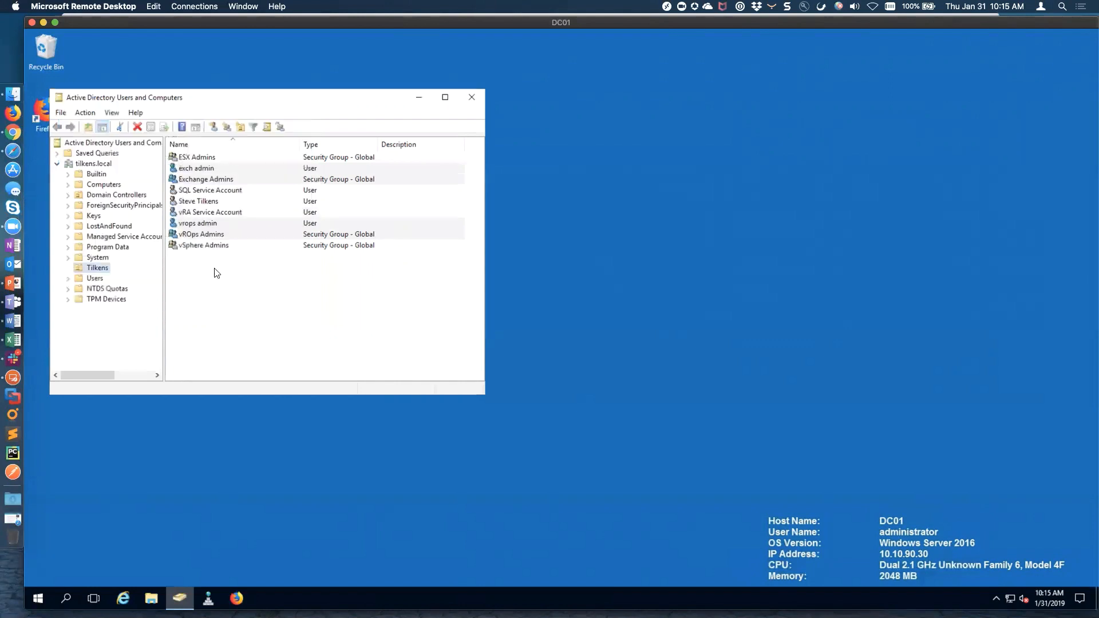
Add vrops admin as a member of the vROps Admins group
double_click(201, 234)
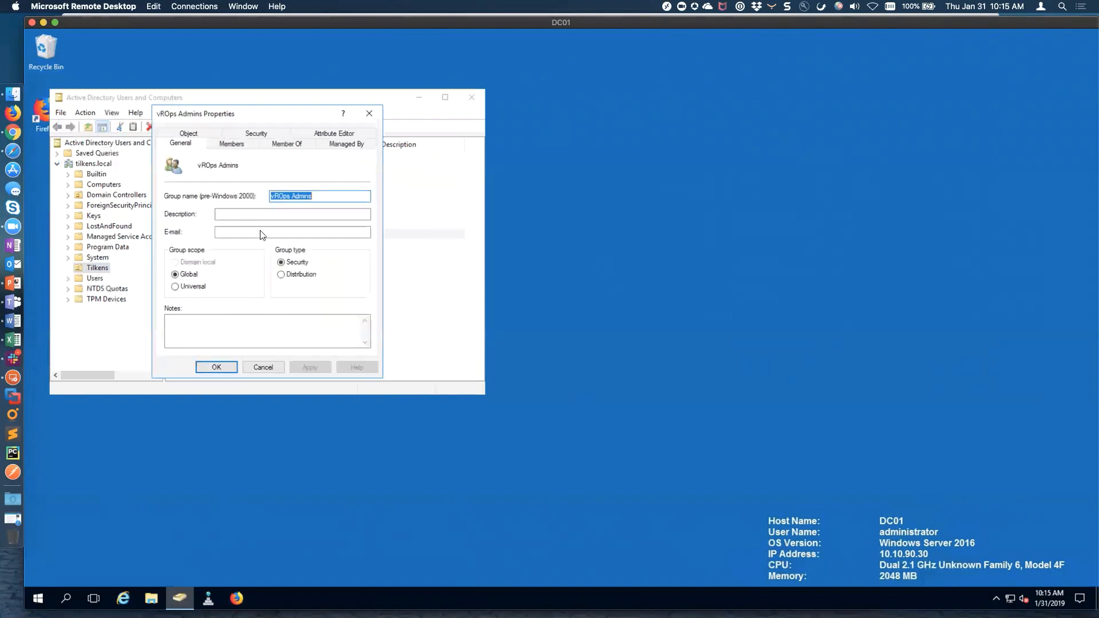
click(236, 144)
click(196, 337)
text(vropsadmin)
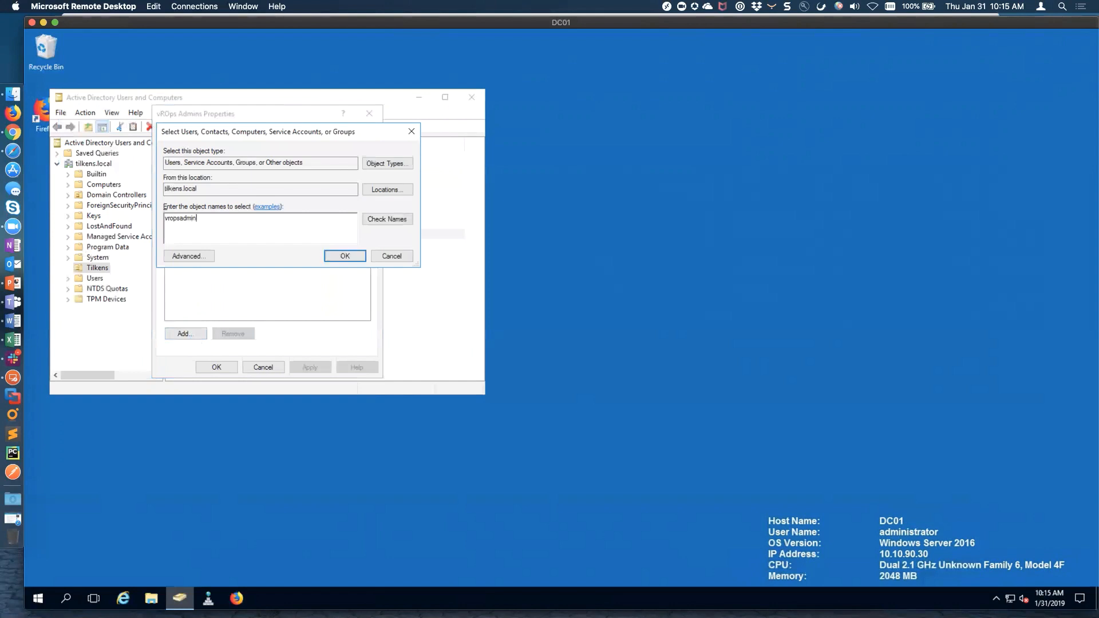
key(Return)
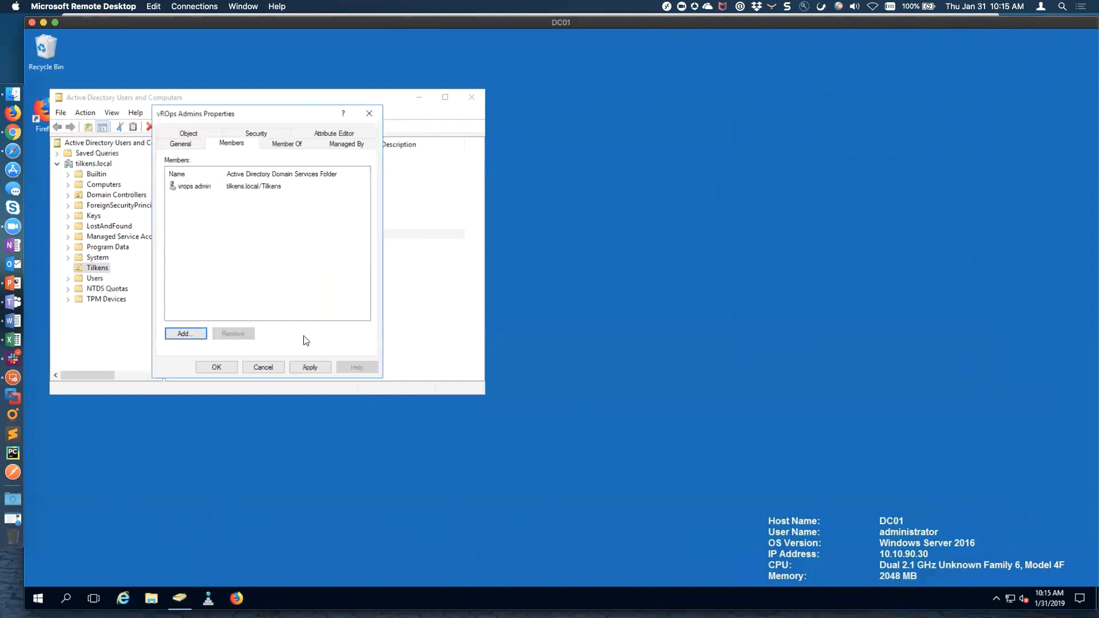
click(311, 368)
click(223, 367)
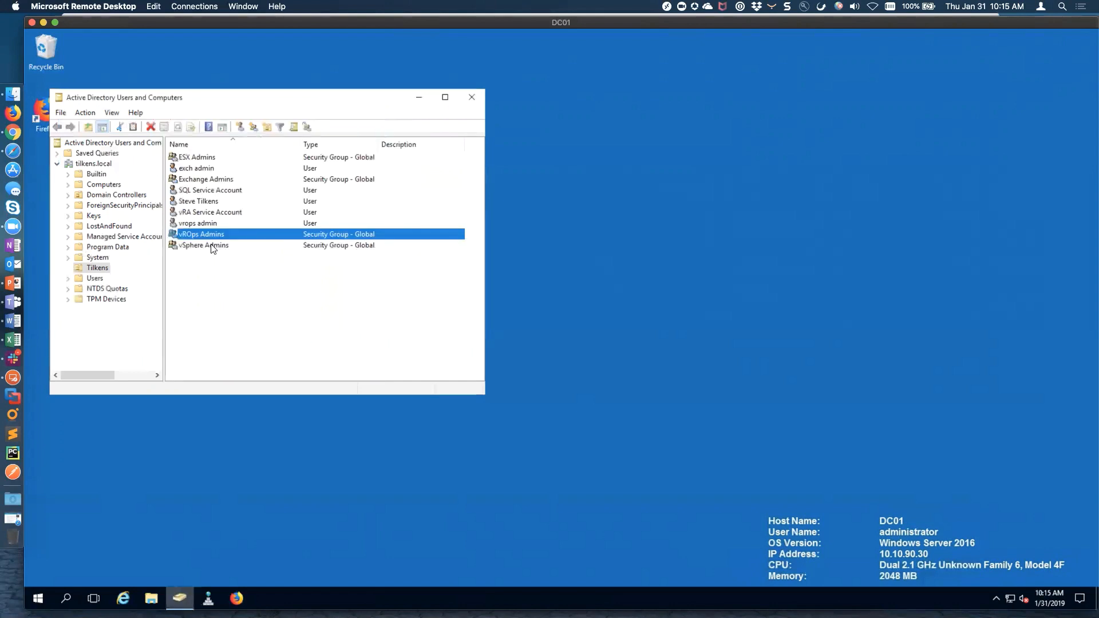
Add exch admin as a member of Exchange Admins and close the ADUC console
double_click(199, 180)
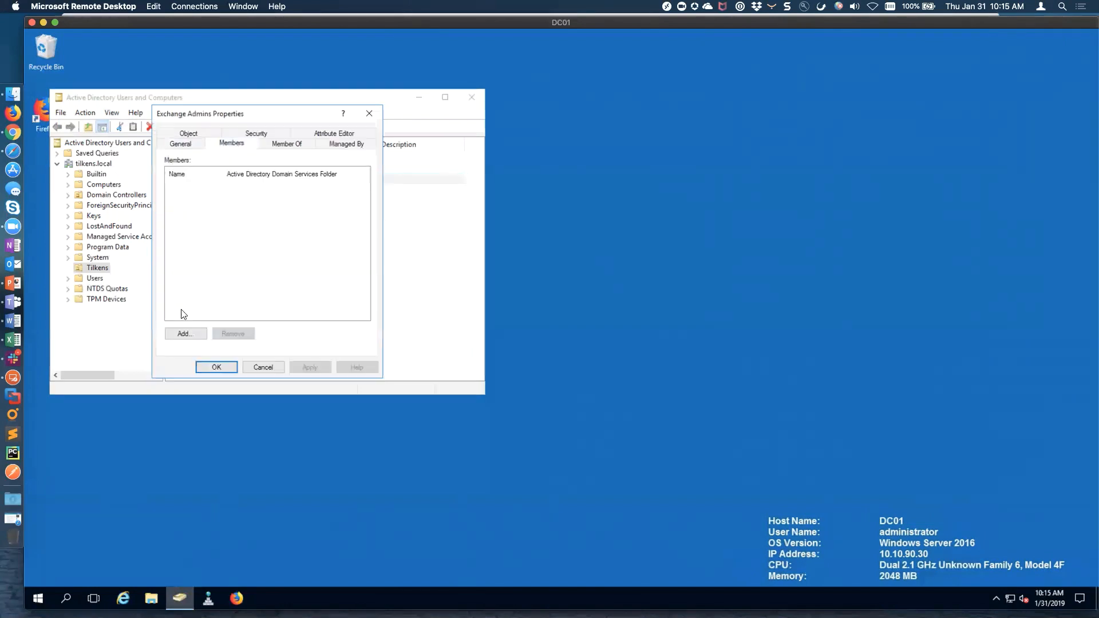
click(188, 332)
text(exc)
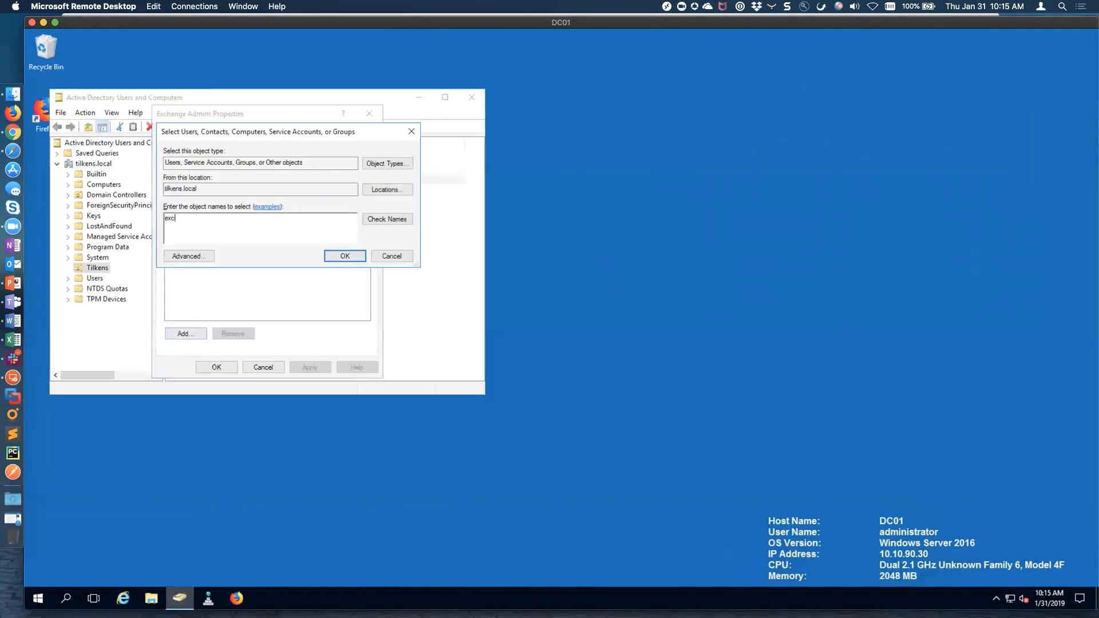
text(hadmin)
click(345, 256)
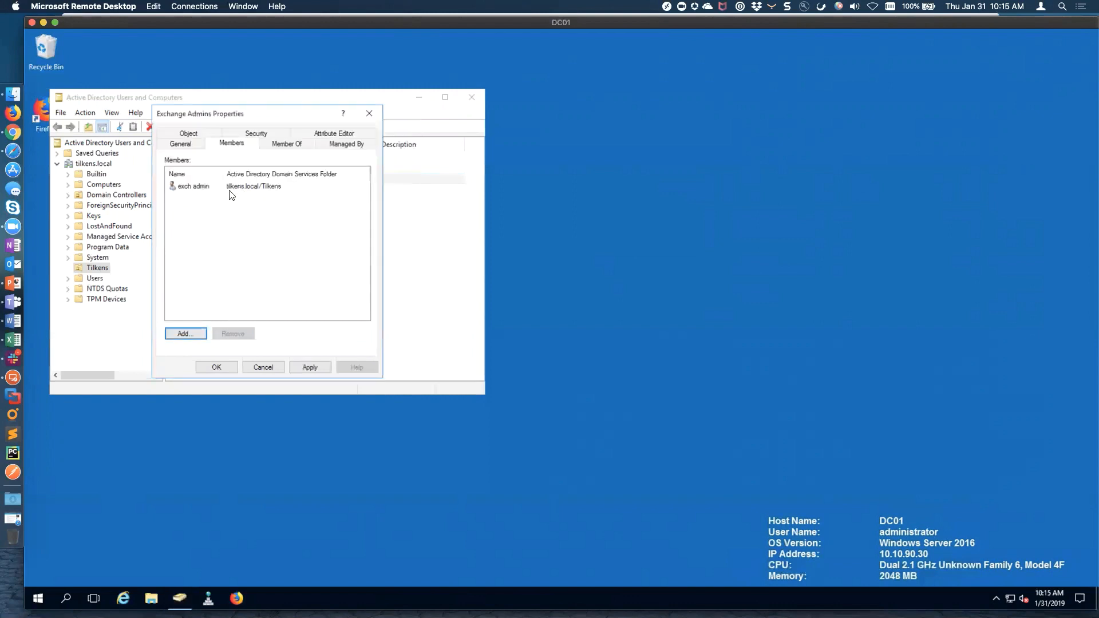
click(316, 366)
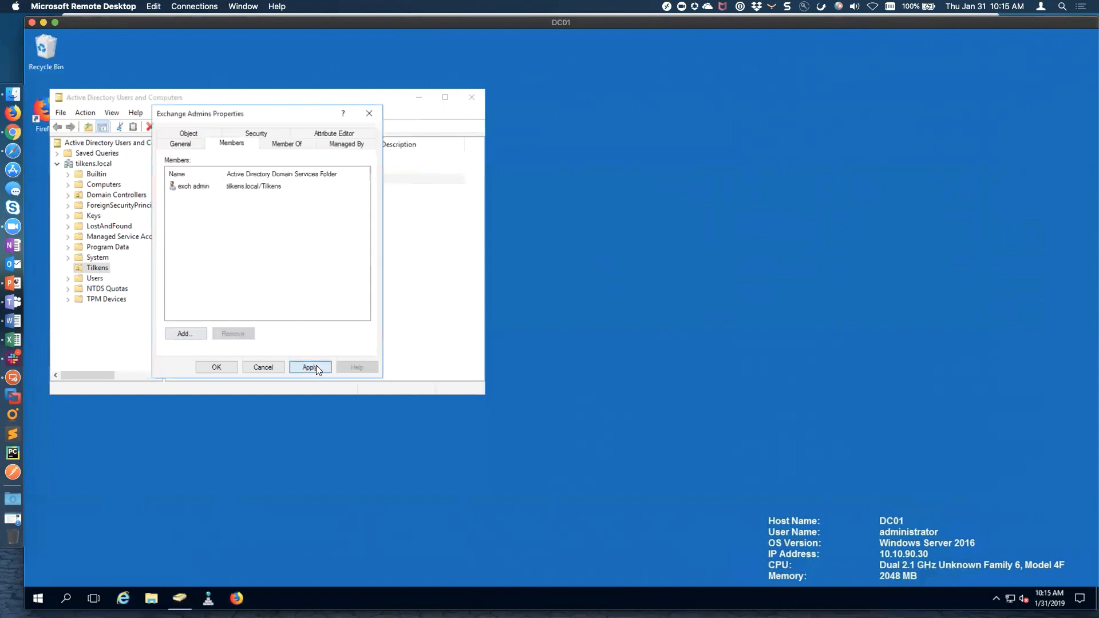
click(216, 367)
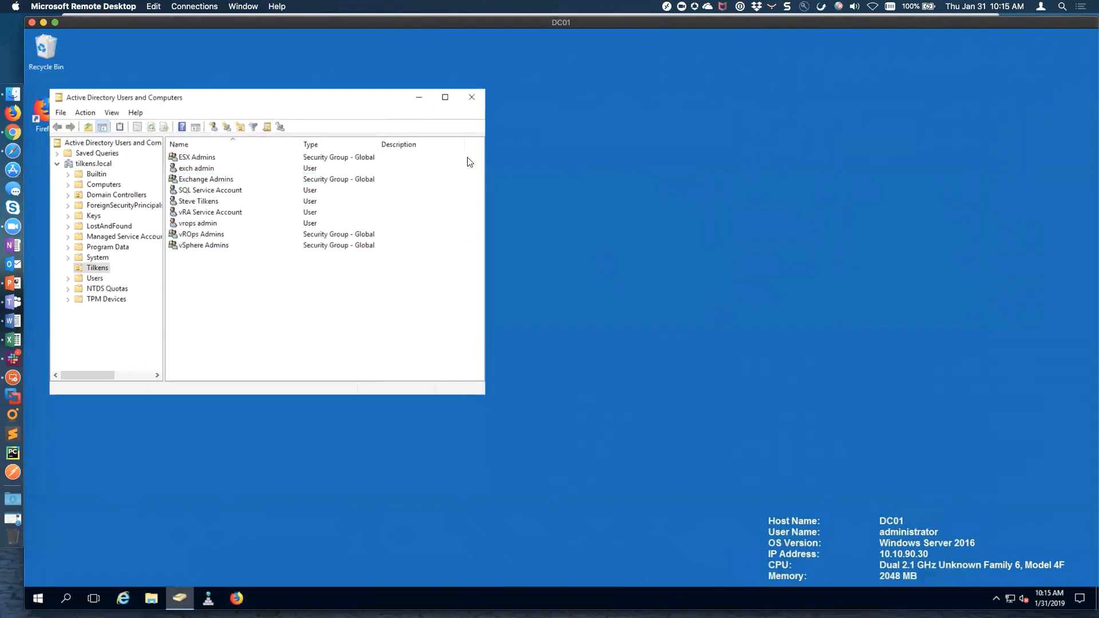
click(472, 97)
Sign out of the DC01 remote session
click(39, 597)
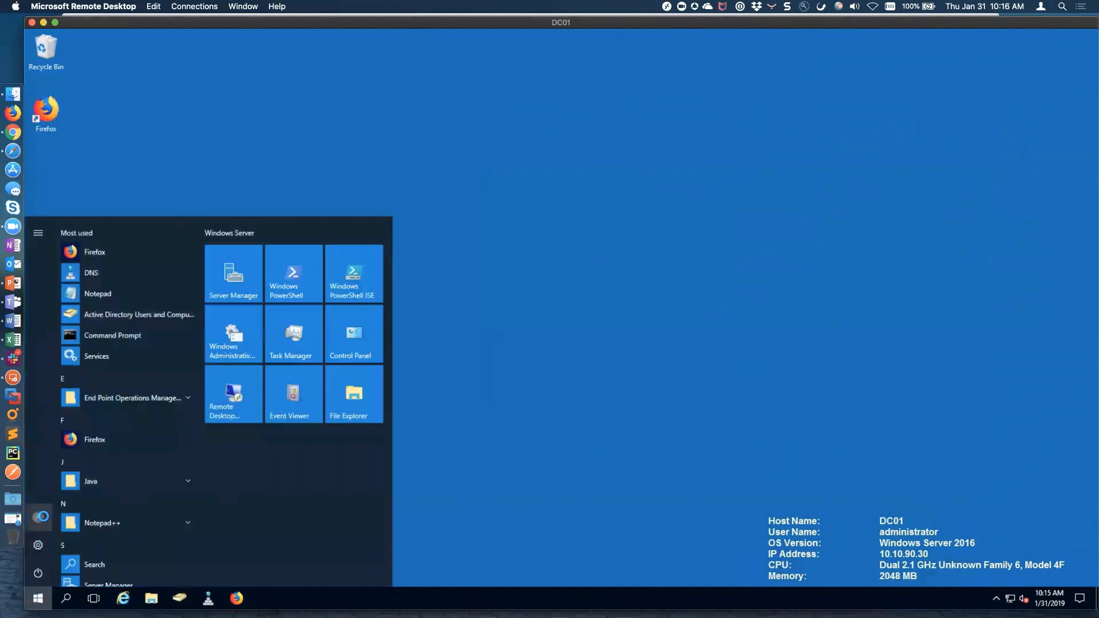
click(38, 518)
click(54, 489)
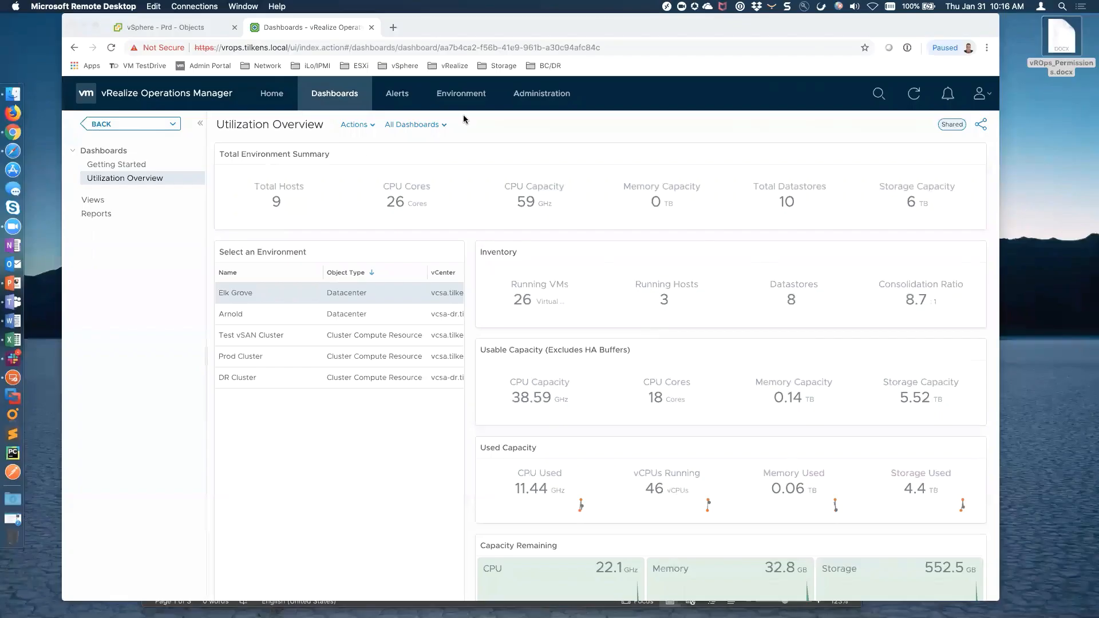
In vROps, go to Administration > Access > Authentication Sources
click(538, 97)
click(548, 97)
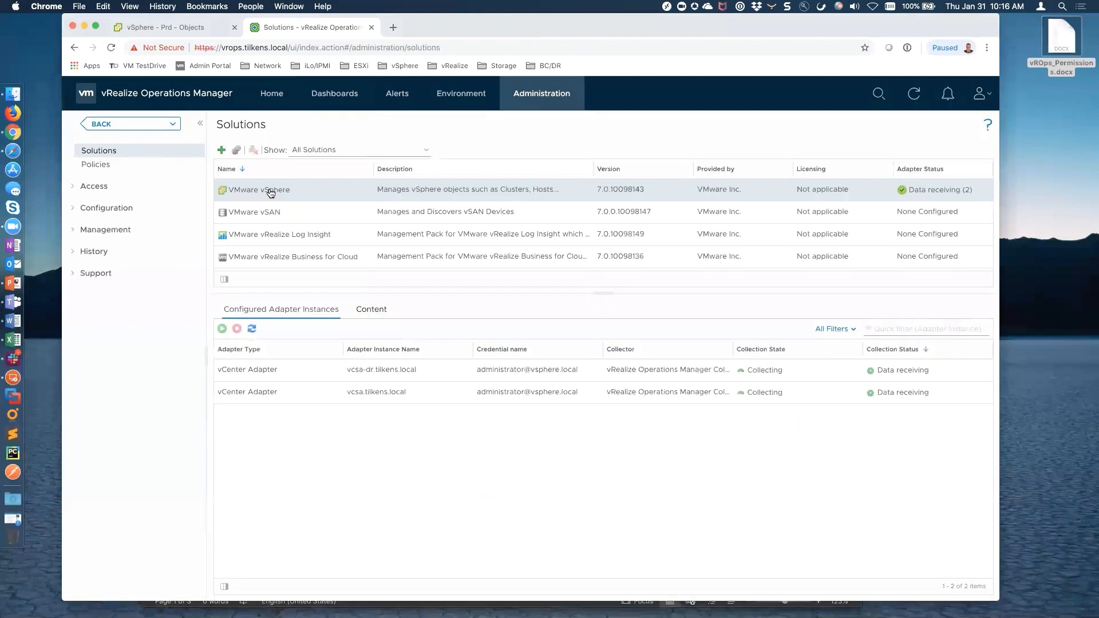
click(75, 188)
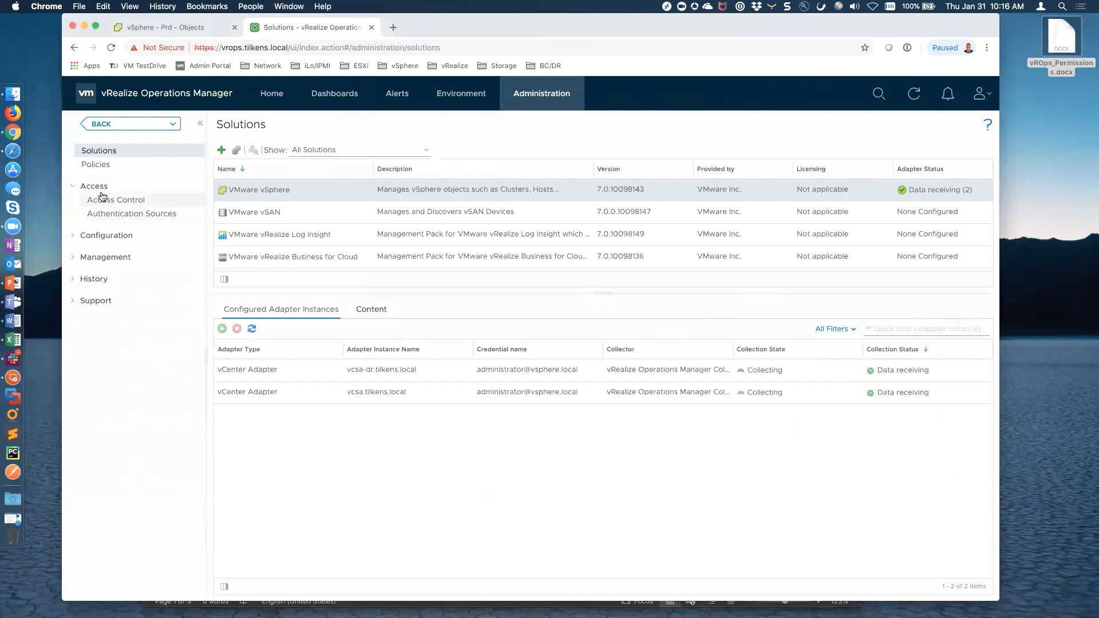
click(133, 217)
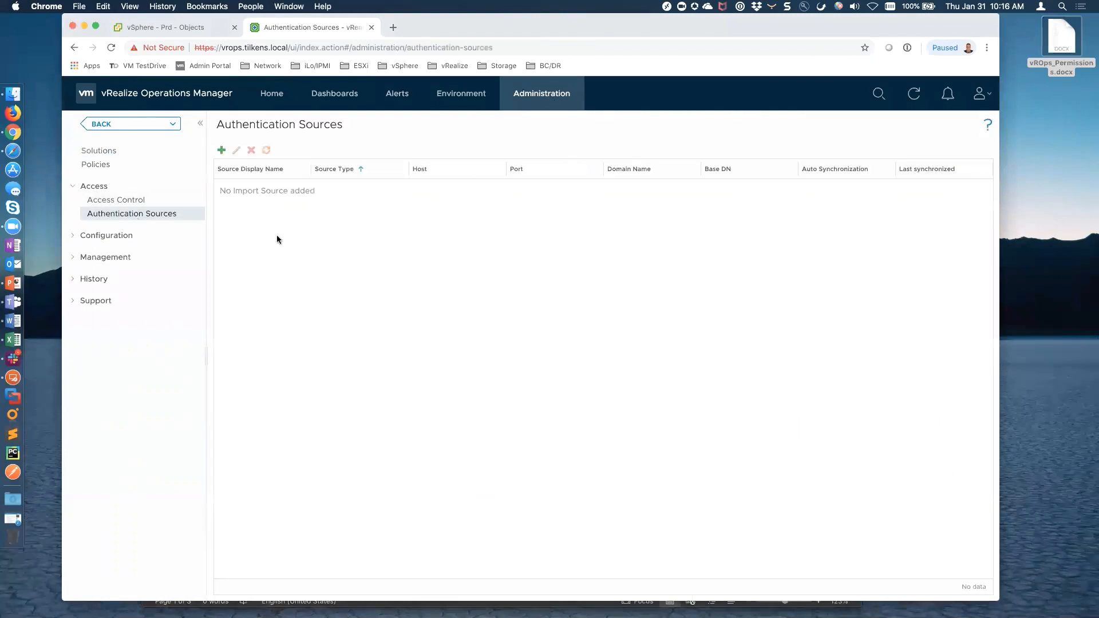
Add an import source named tilkens, type Active Directory, for domain tilkens.local
click(222, 150)
text(tilkens)
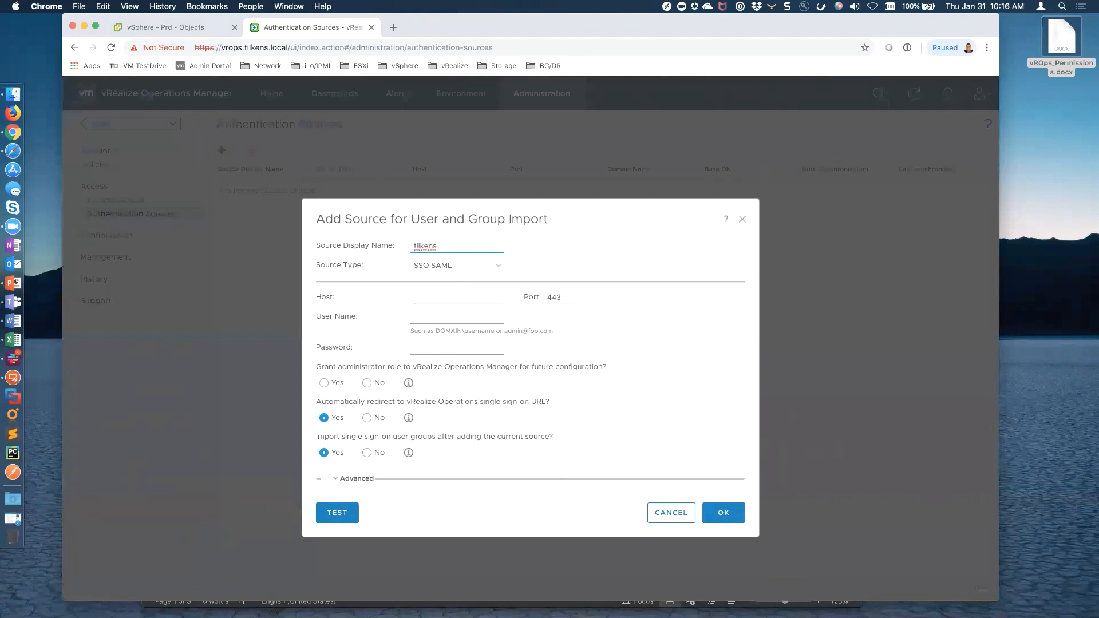
click(495, 267)
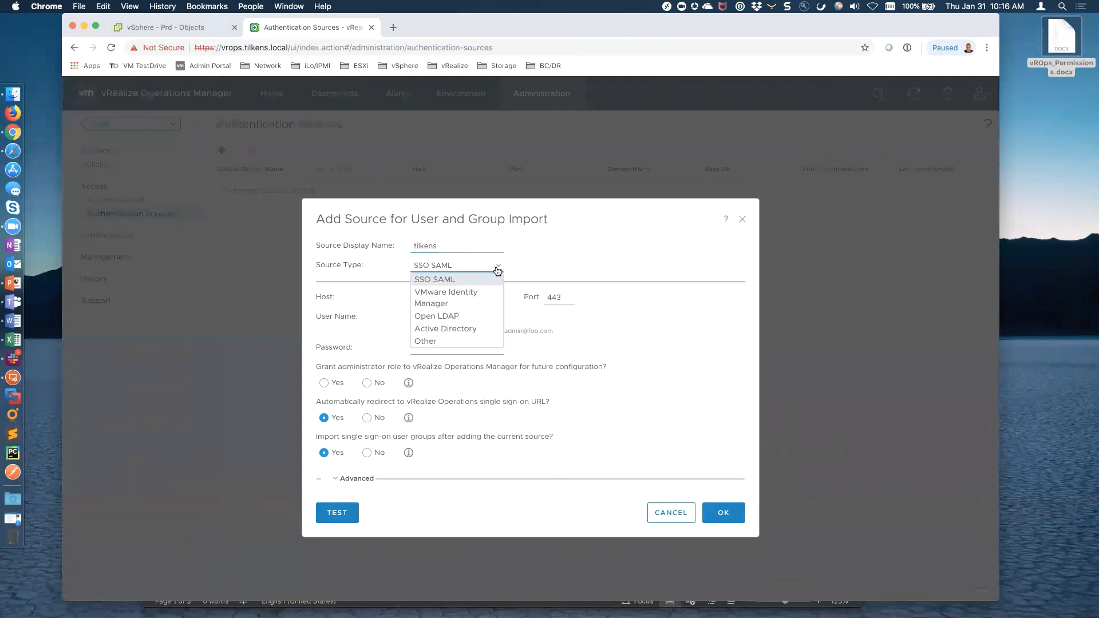
click(461, 329)
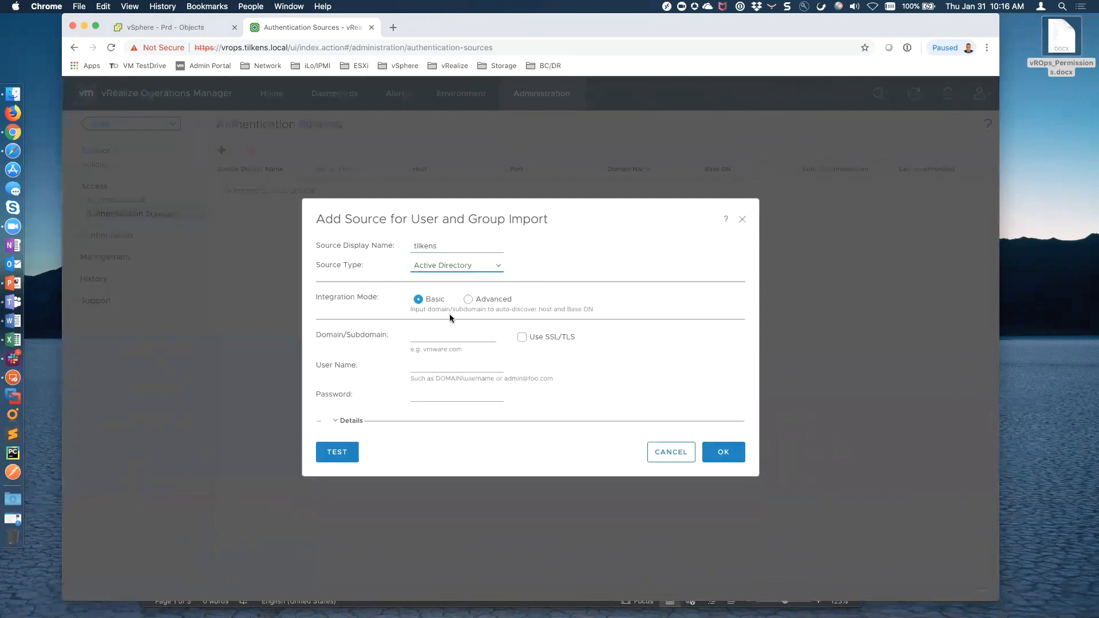
click(437, 336)
text(tilkens.local)
key(Tab)
Enter the domain administrator credentials, pass the connection test, and save the tilkens source
key(Tab)
text(ad)
key(BackSpace)
key(BackSpace)
text(tilkens\administrator)
key(Tab)
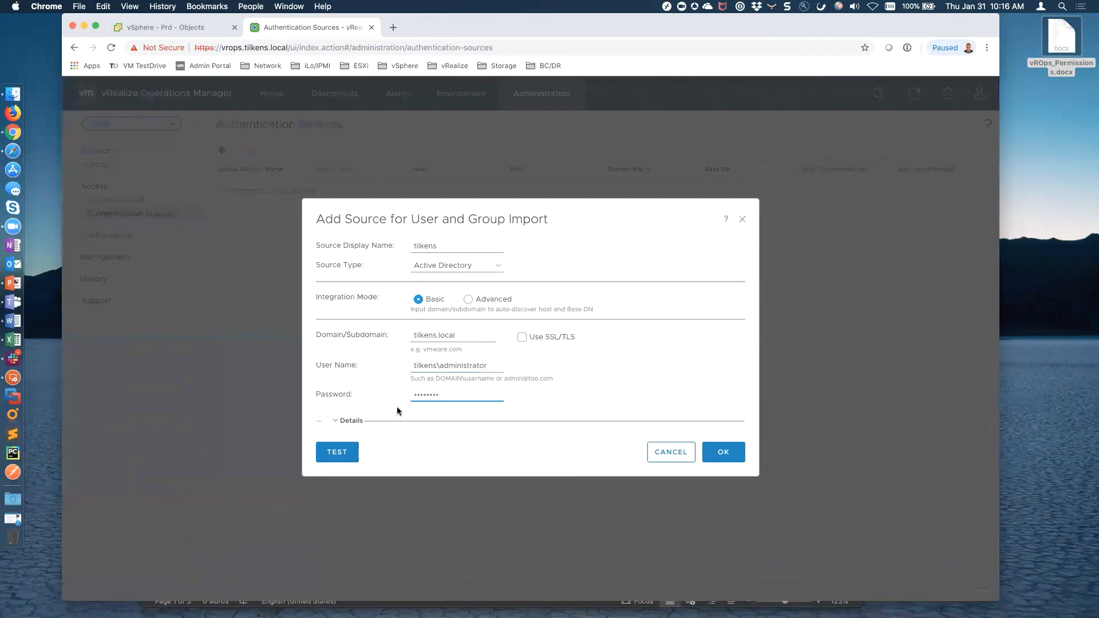
click(360, 444)
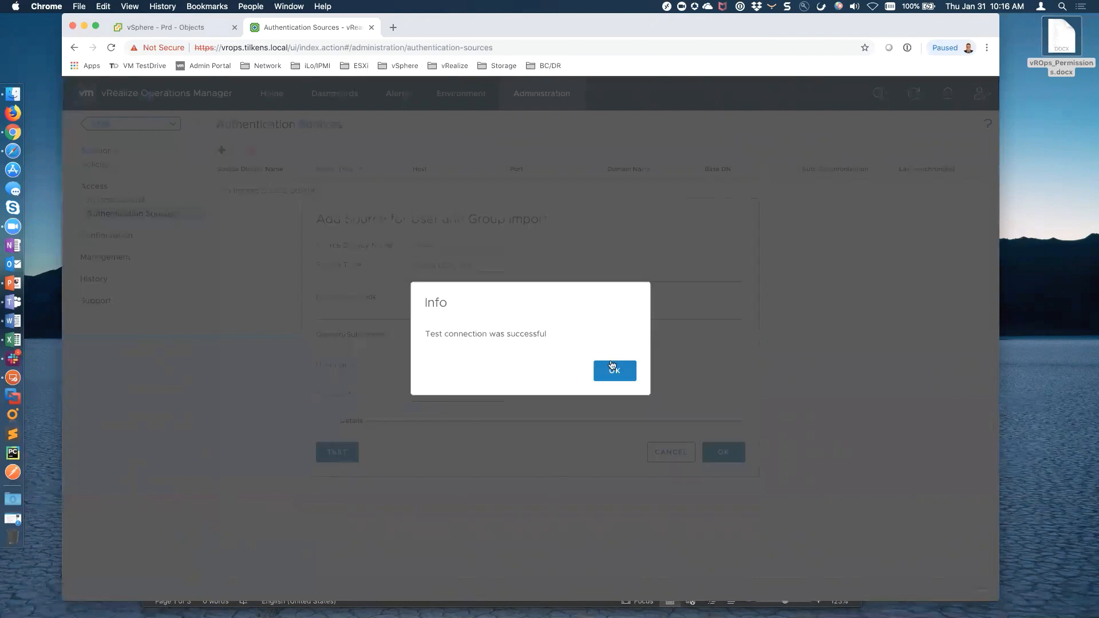
click(610, 369)
click(723, 451)
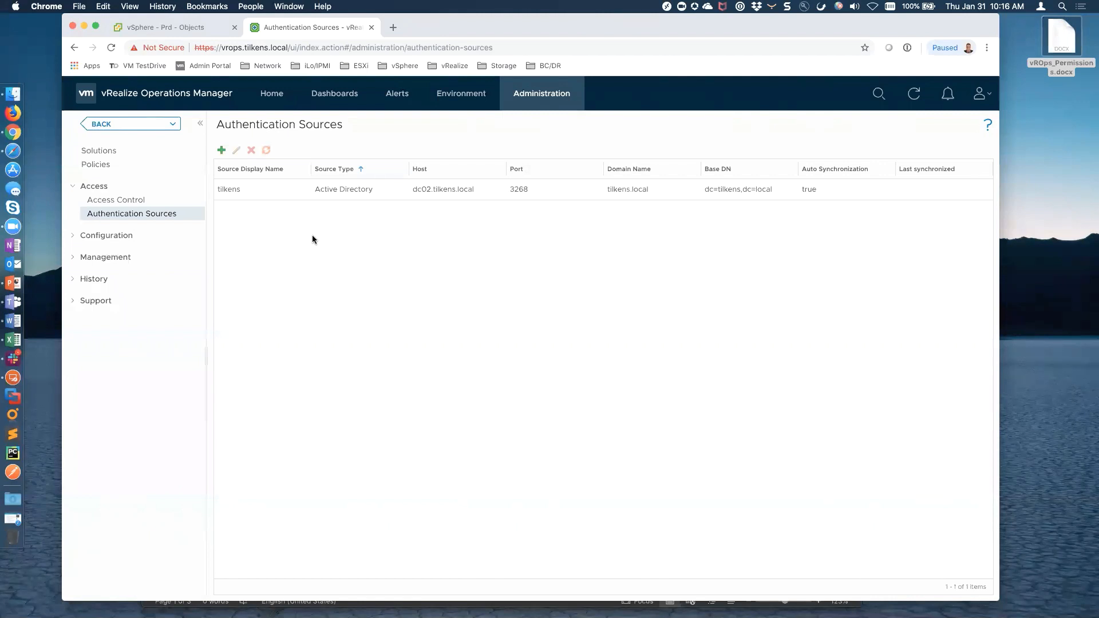
click(459, 95)
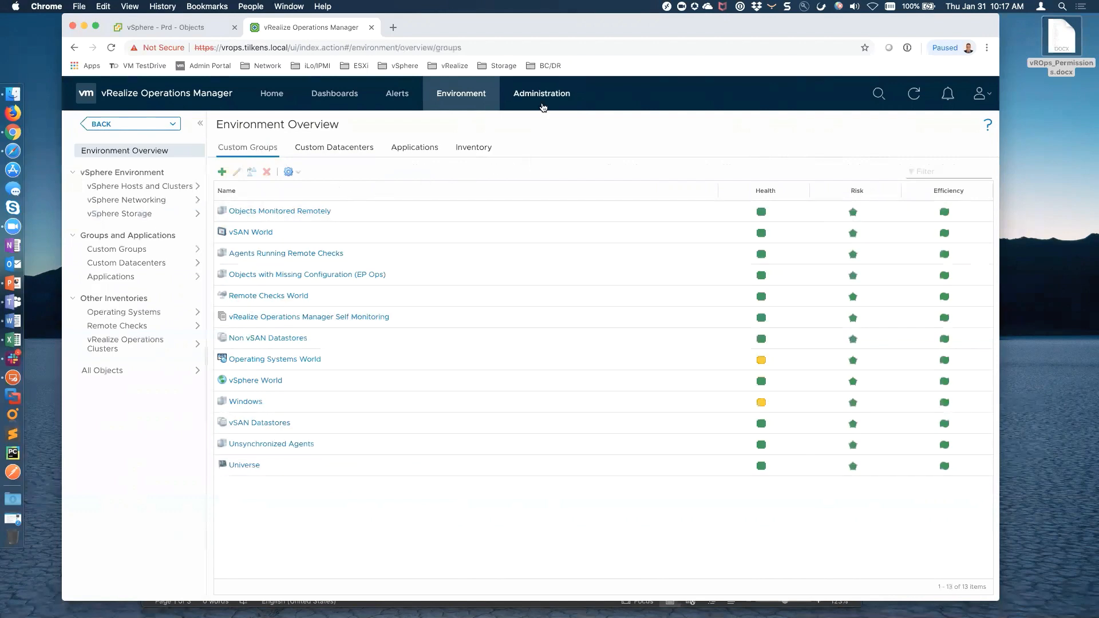
Add the group type 'Exchange Environment' under Administration > Configuration > Group Types
click(545, 99)
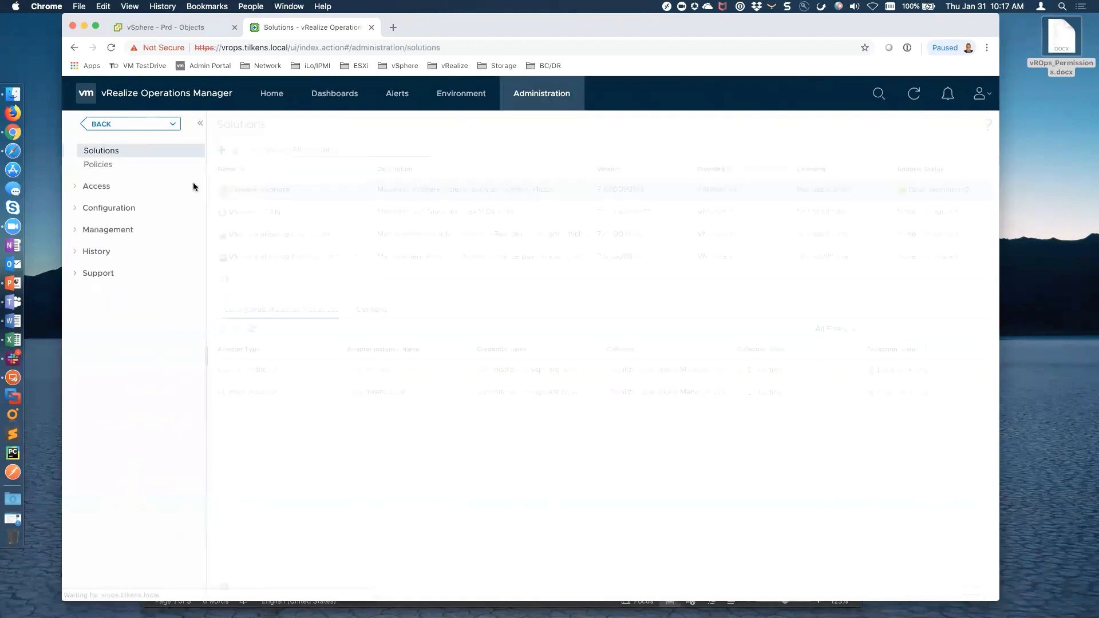
click(73, 210)
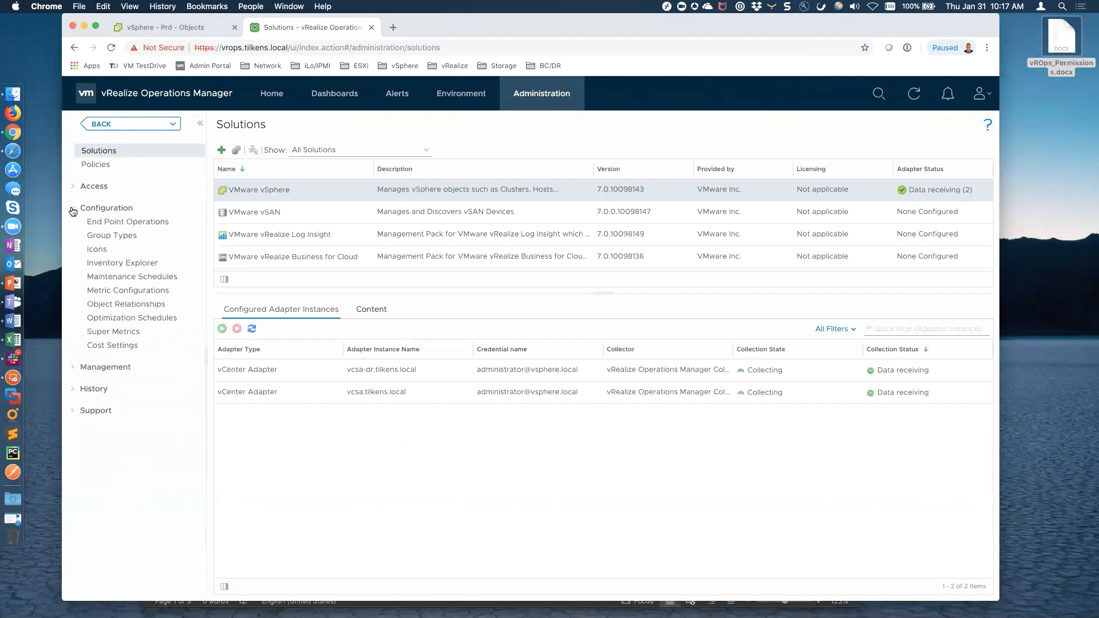
click(112, 235)
click(222, 150)
text(Exchange Environment)
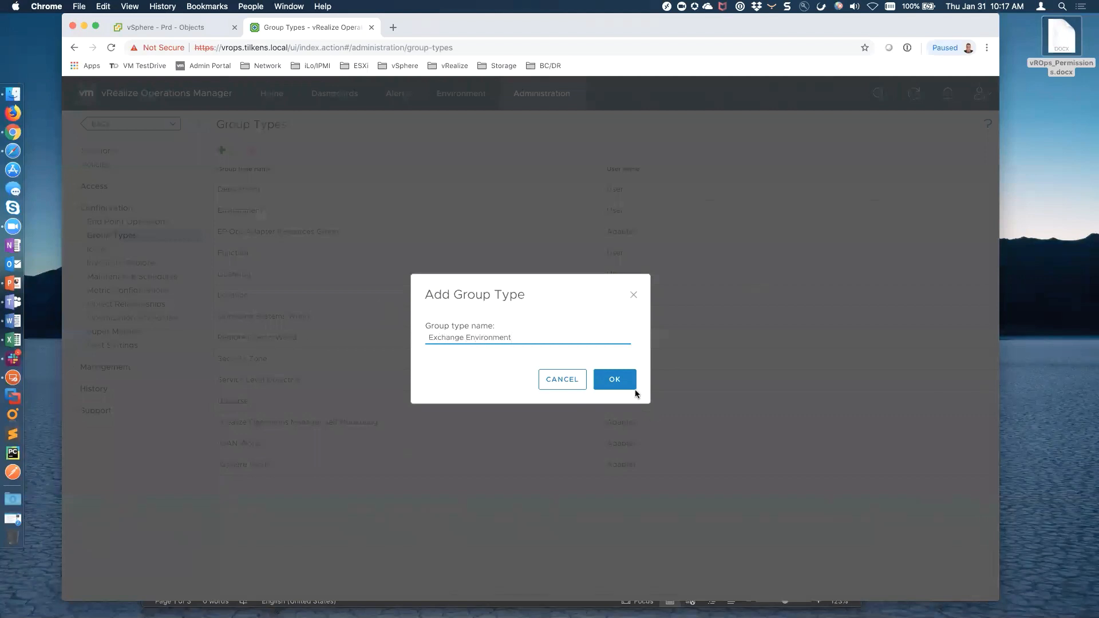
click(619, 382)
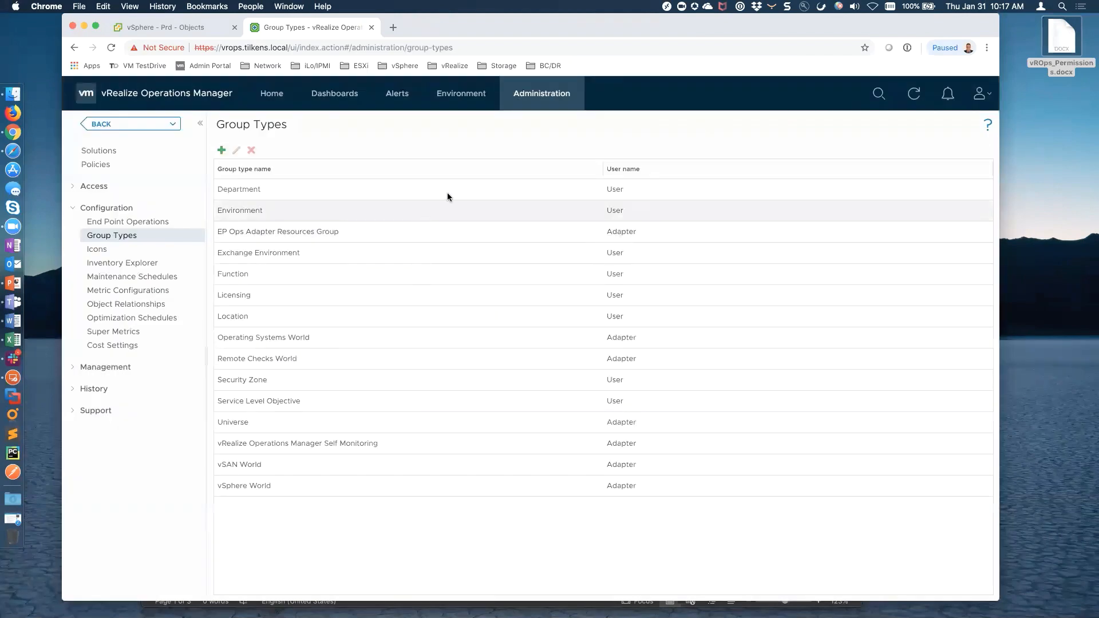
Start a new custom group named 'Exchange - Production'
click(459, 98)
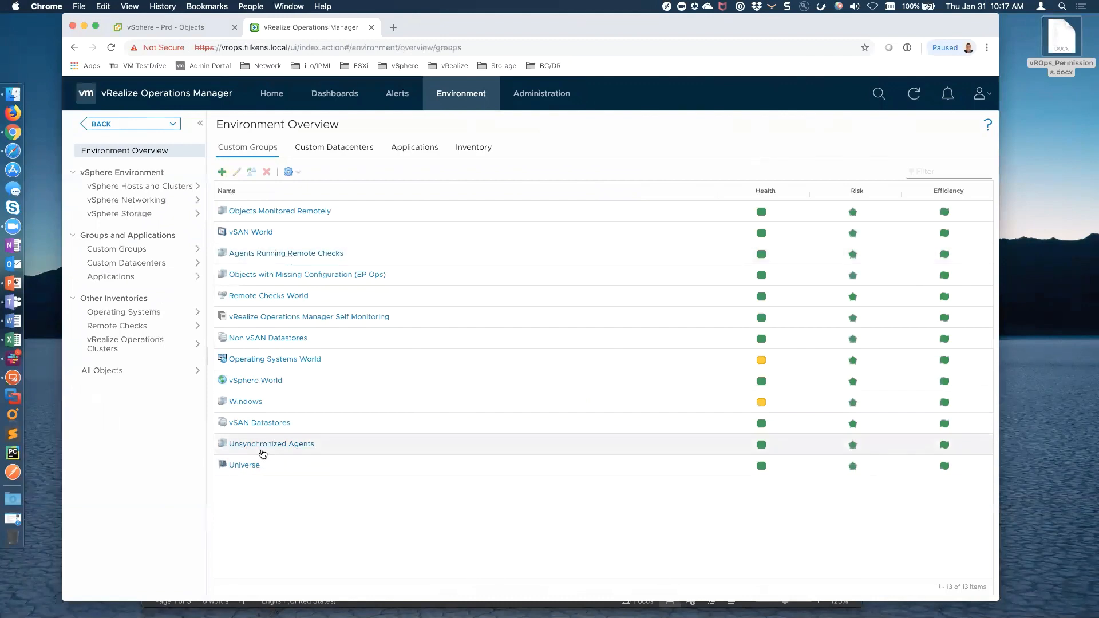
click(222, 171)
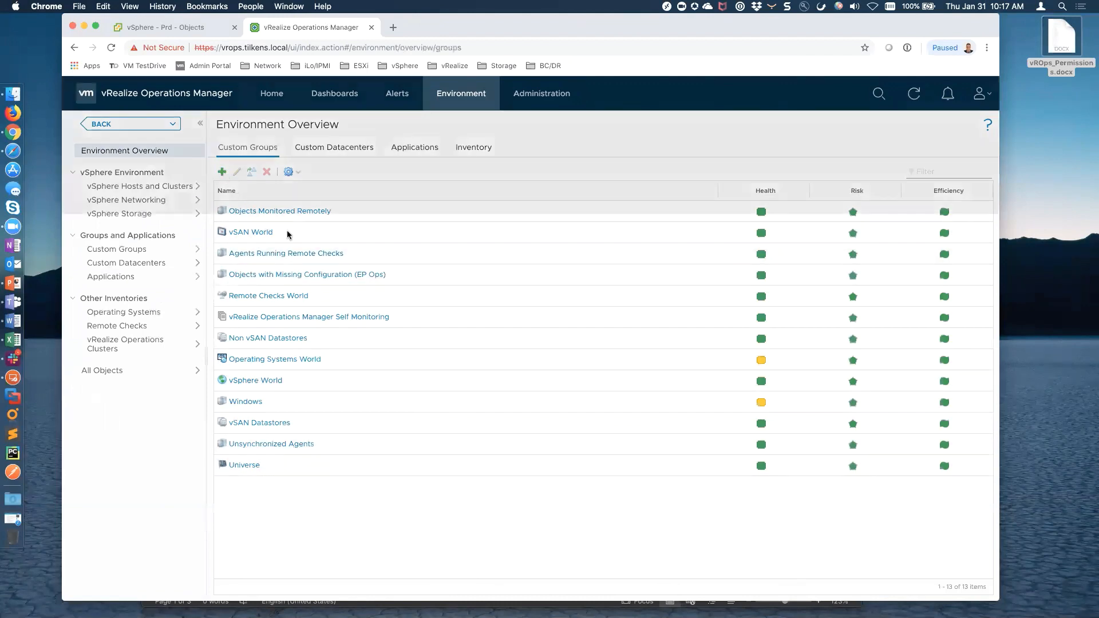
click(418, 201)
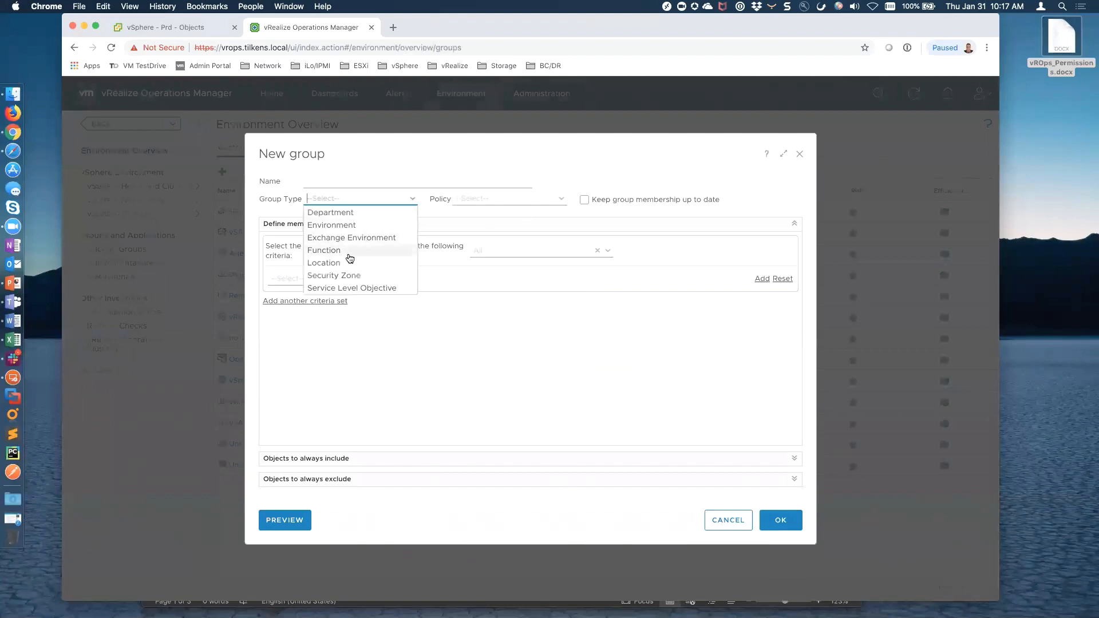
click(449, 175)
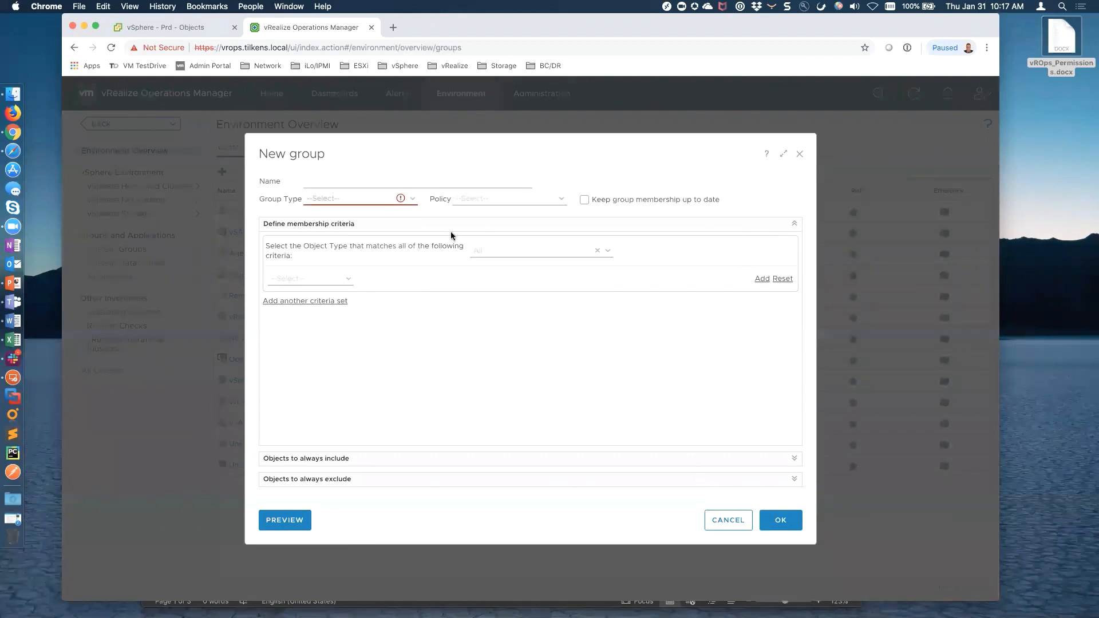
click(378, 181)
text(Exchange - Productio)
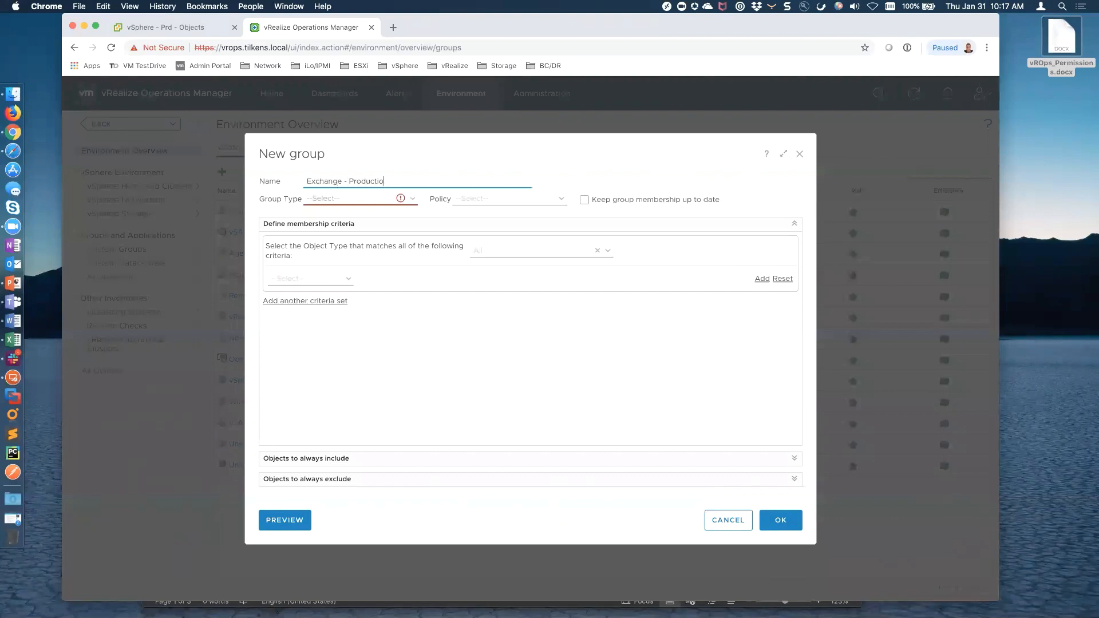
text(n)
Set type Exchange Environment, policy vSphere Solution's Default Policy, and auto-updated membership
click(412, 198)
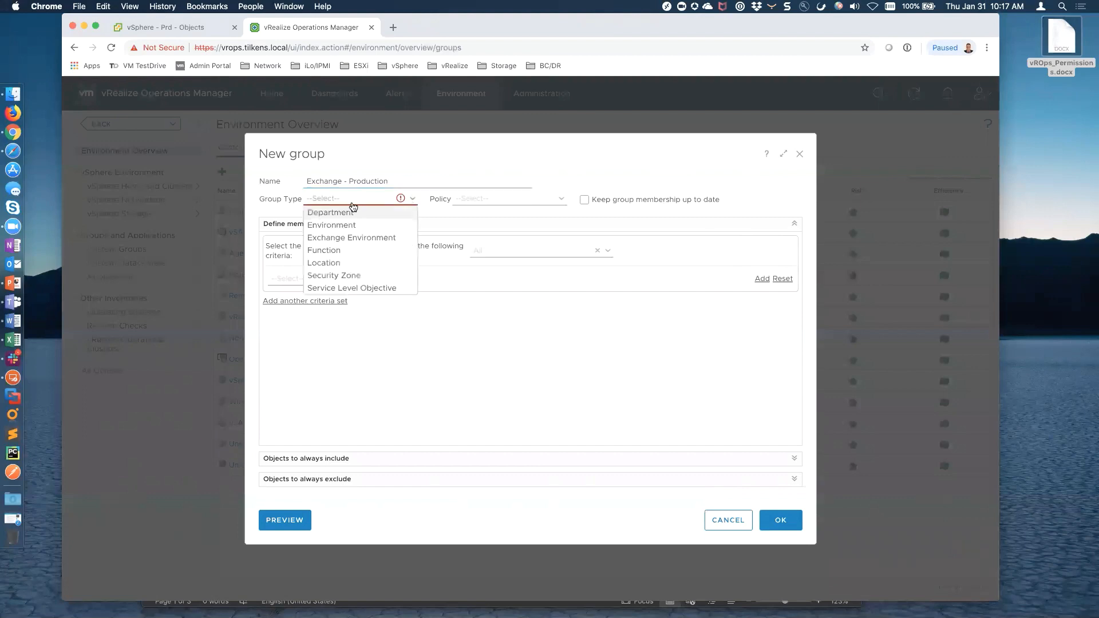
click(354, 238)
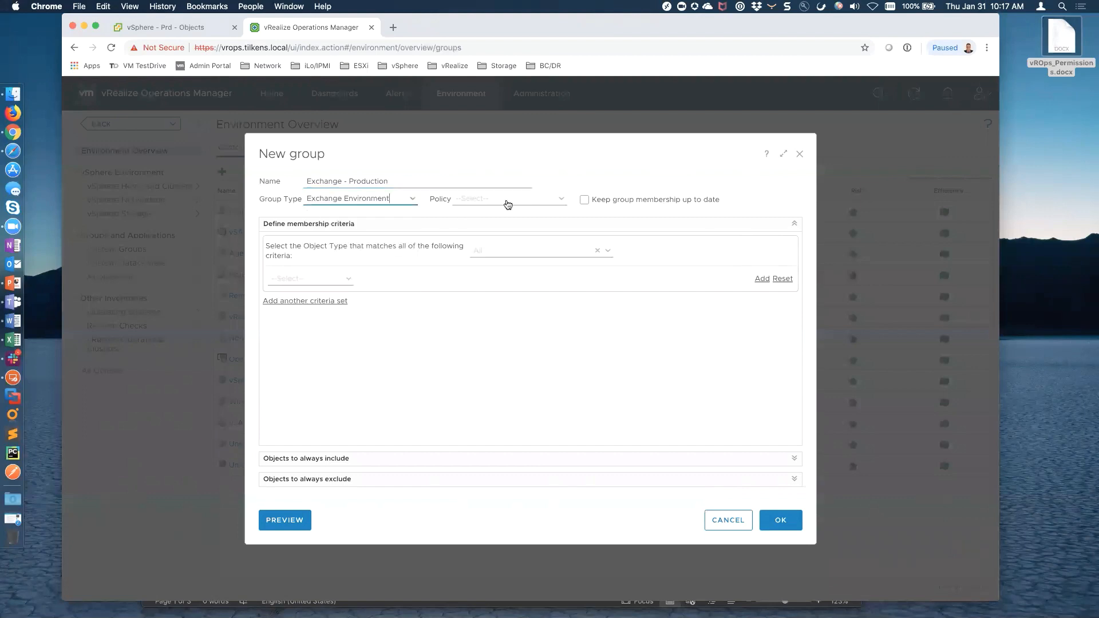
click(563, 200)
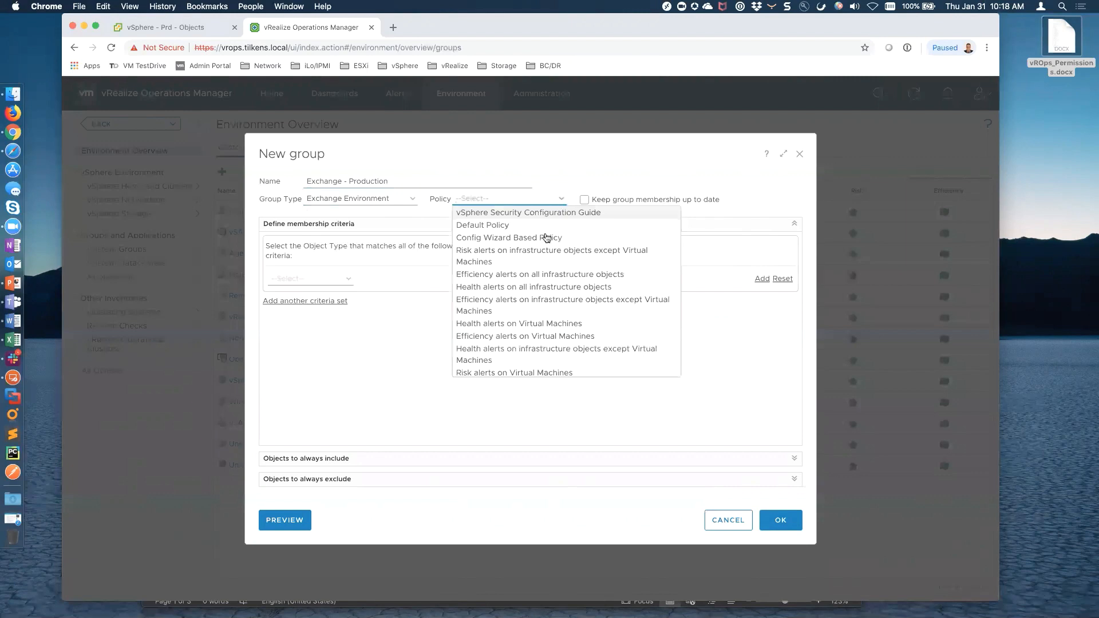
scroll(527, 326, down, 3)
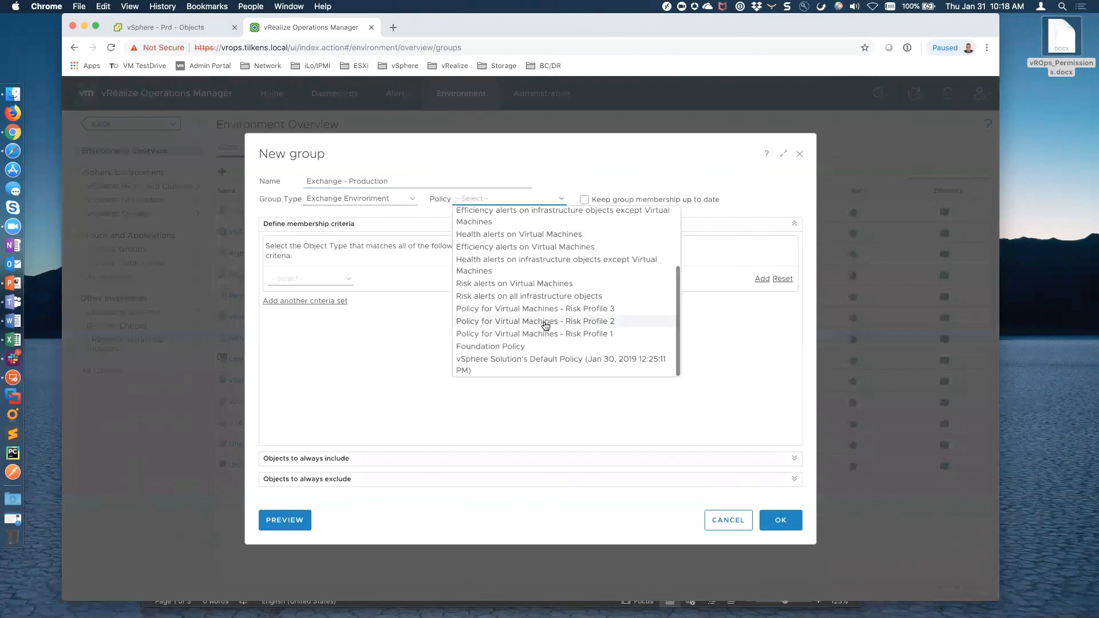
click(585, 362)
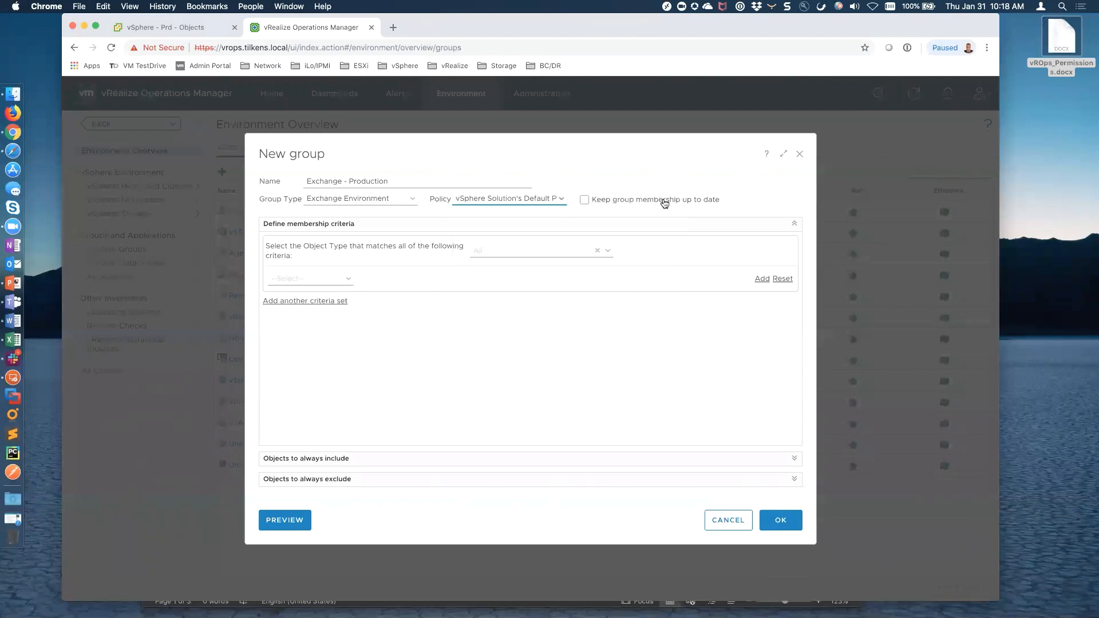
click(584, 201)
Set the group's member object type to Virtual Machine
click(611, 255)
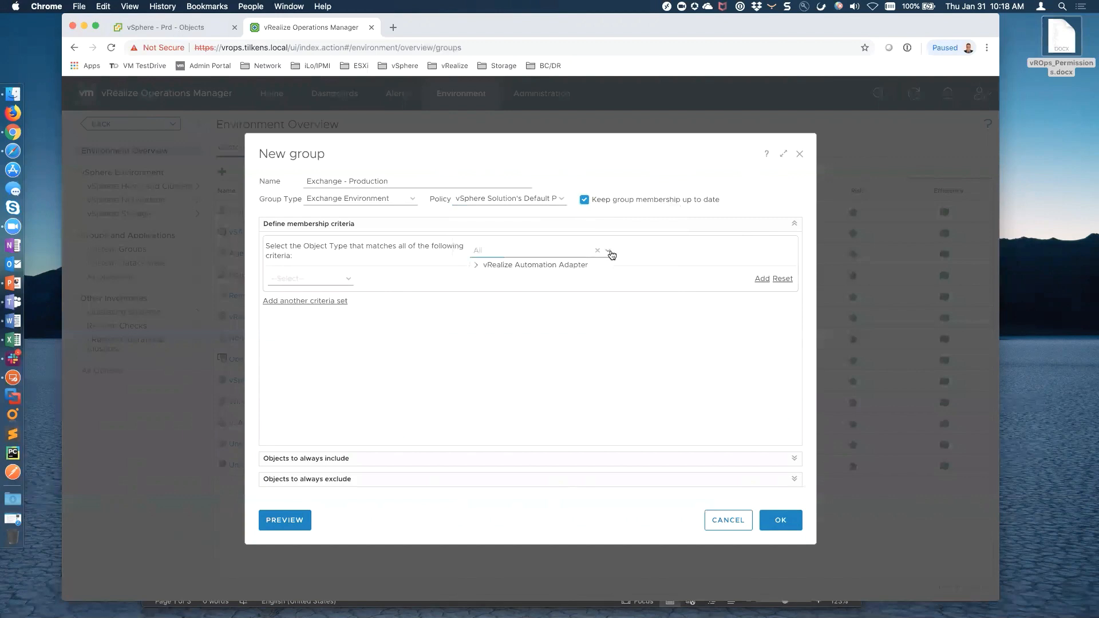
click(551, 252)
text(virtual)
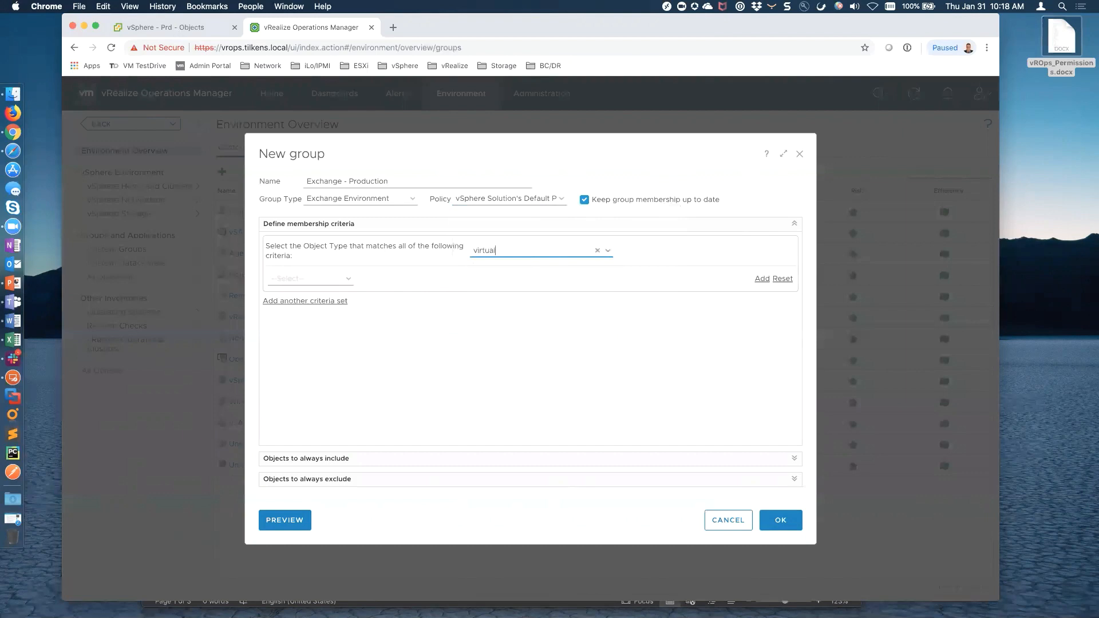
click(540, 281)
Base the membership criterion on the Properties > Summary|vSphere Tag property
click(346, 280)
click(300, 318)
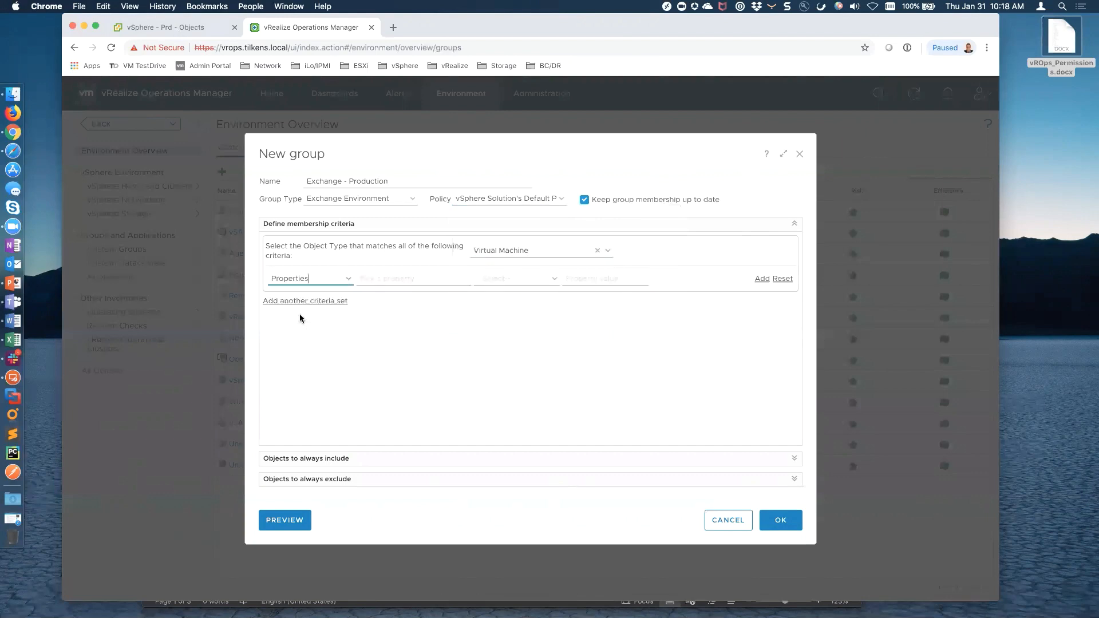
click(444, 279)
click(525, 280)
text(tag)
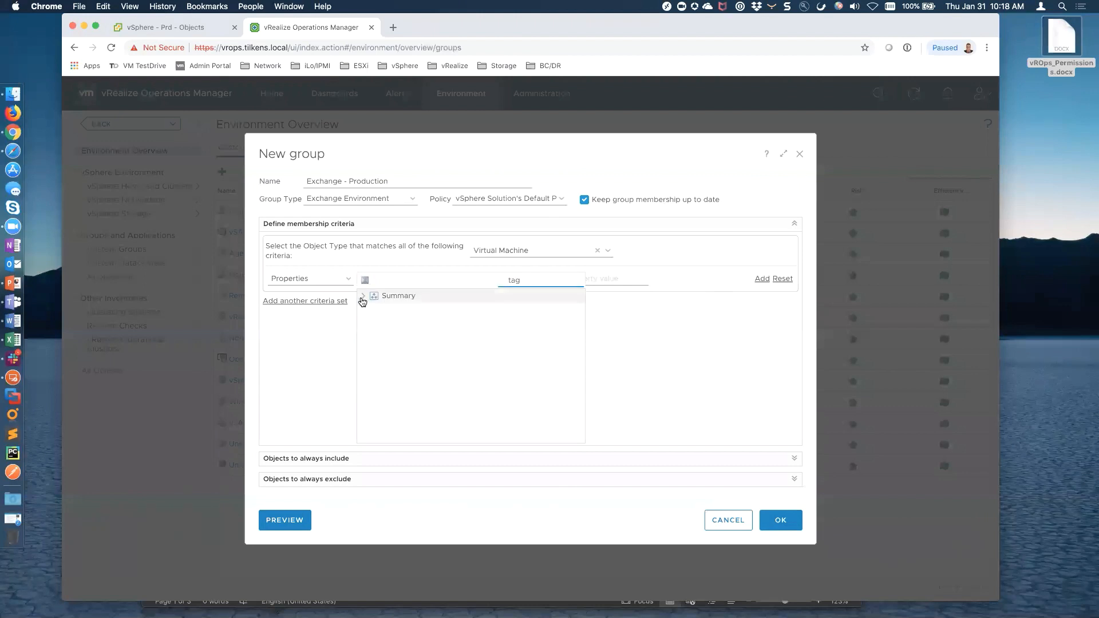
click(364, 296)
click(417, 309)
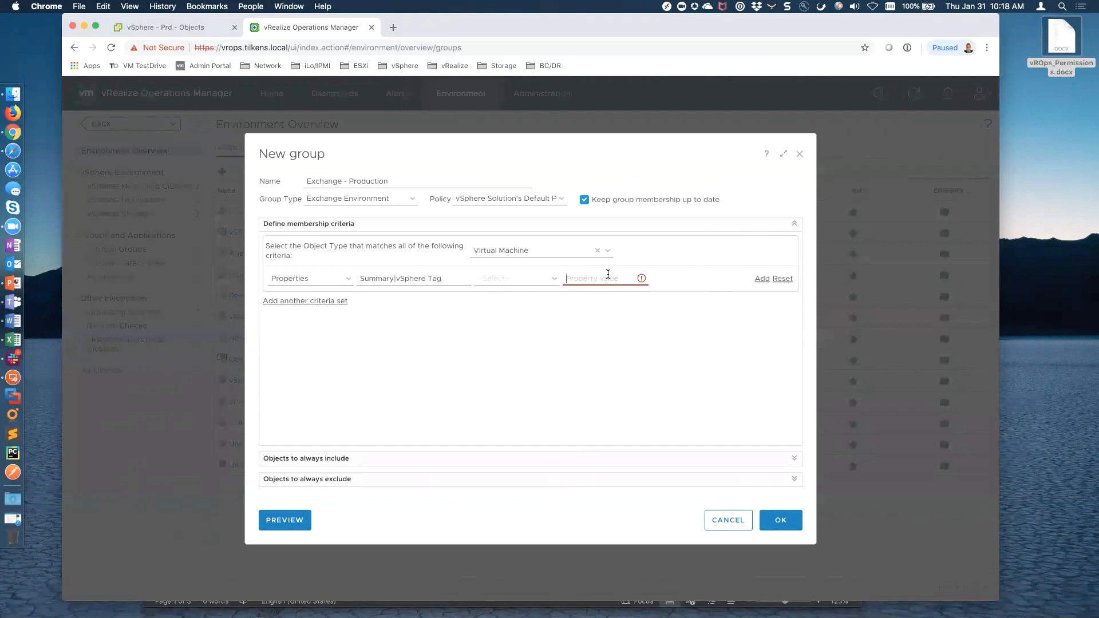
click(590, 279)
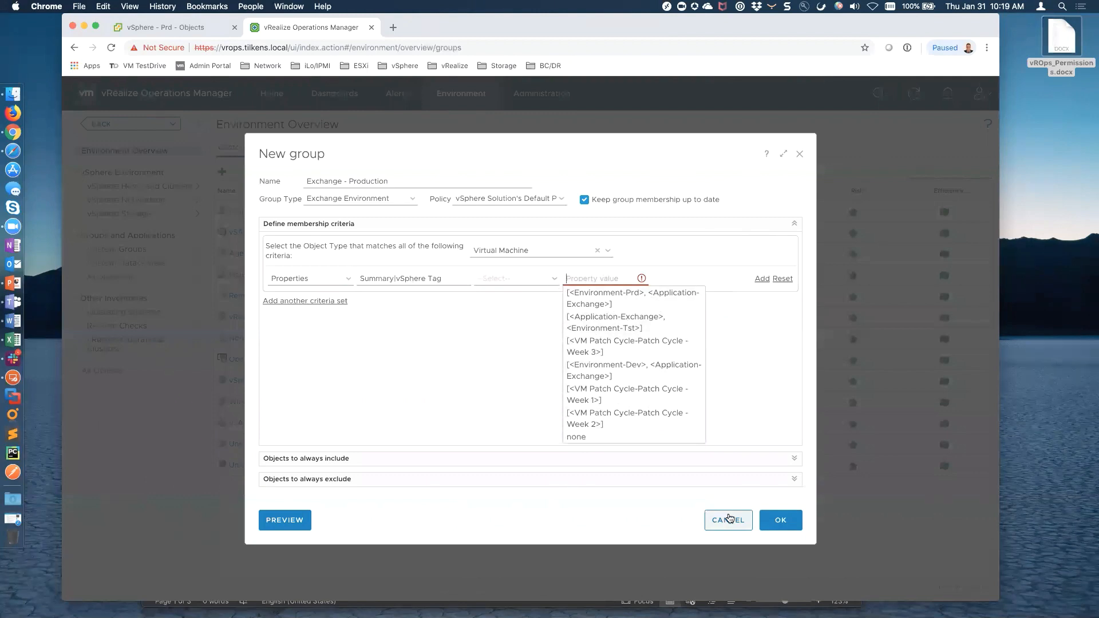
Make the criterion match vSphere Tags that contain Application-Exchange
click(555, 277)
click(493, 317)
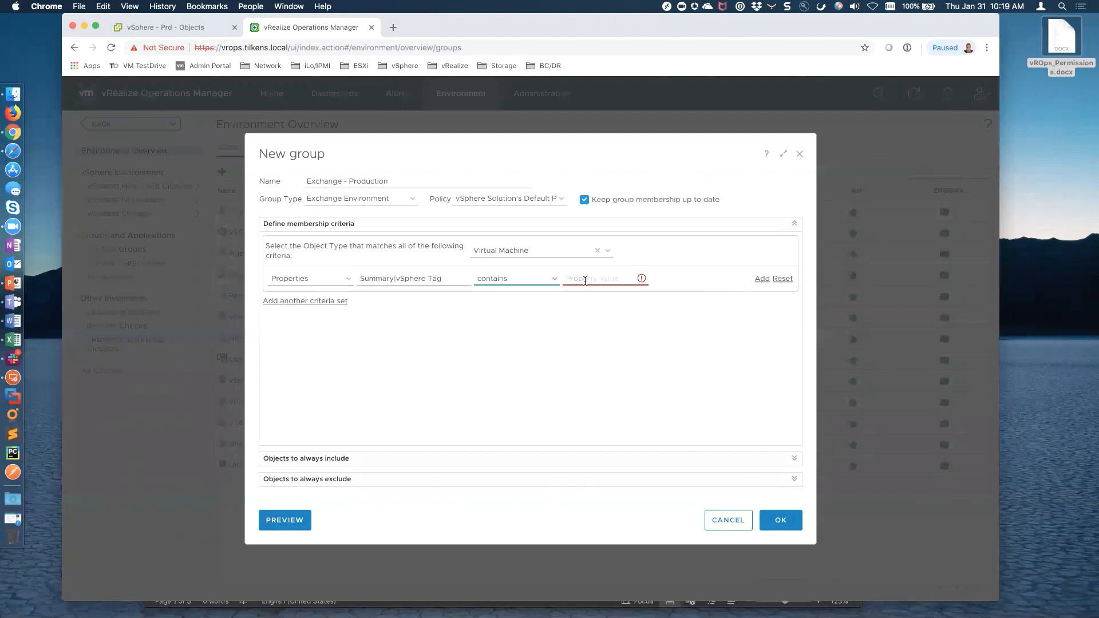
click(587, 280)
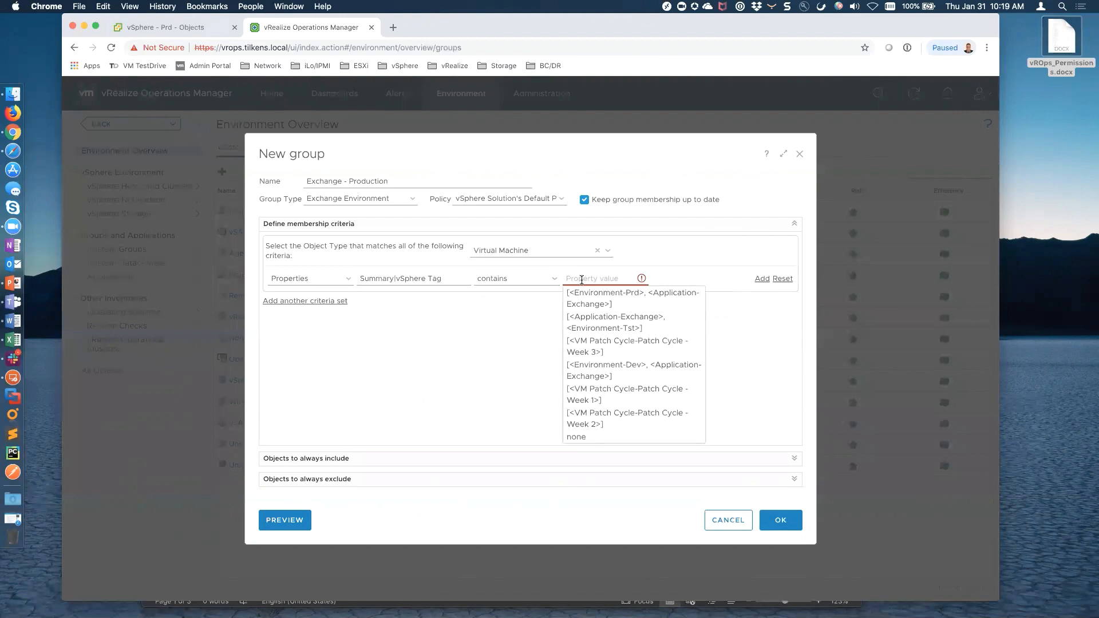
text(App)
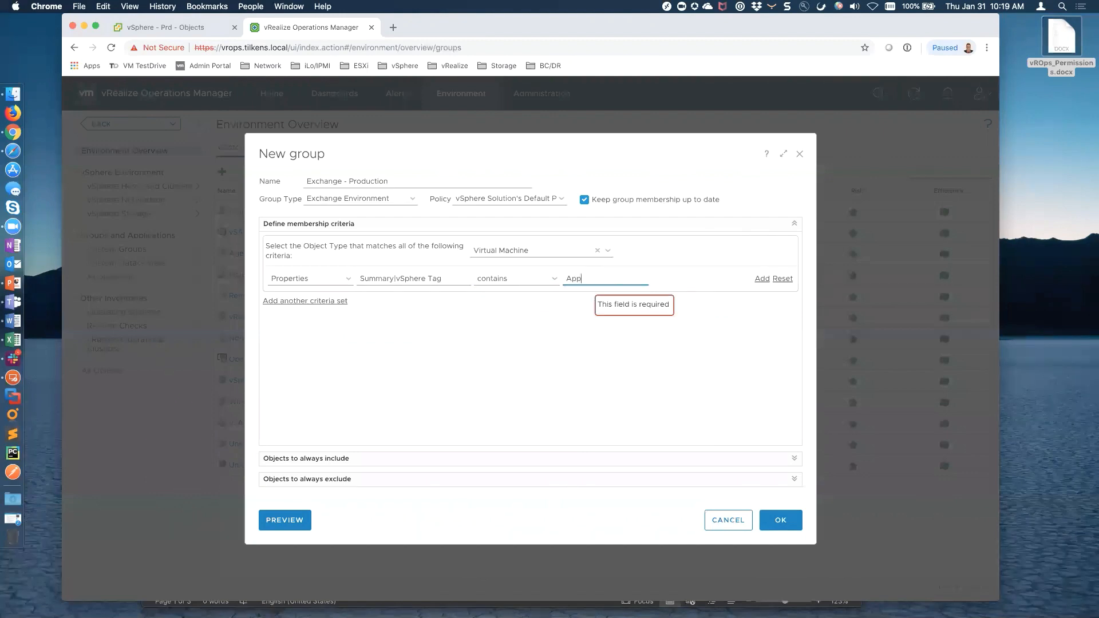
text(lication-Exchange)
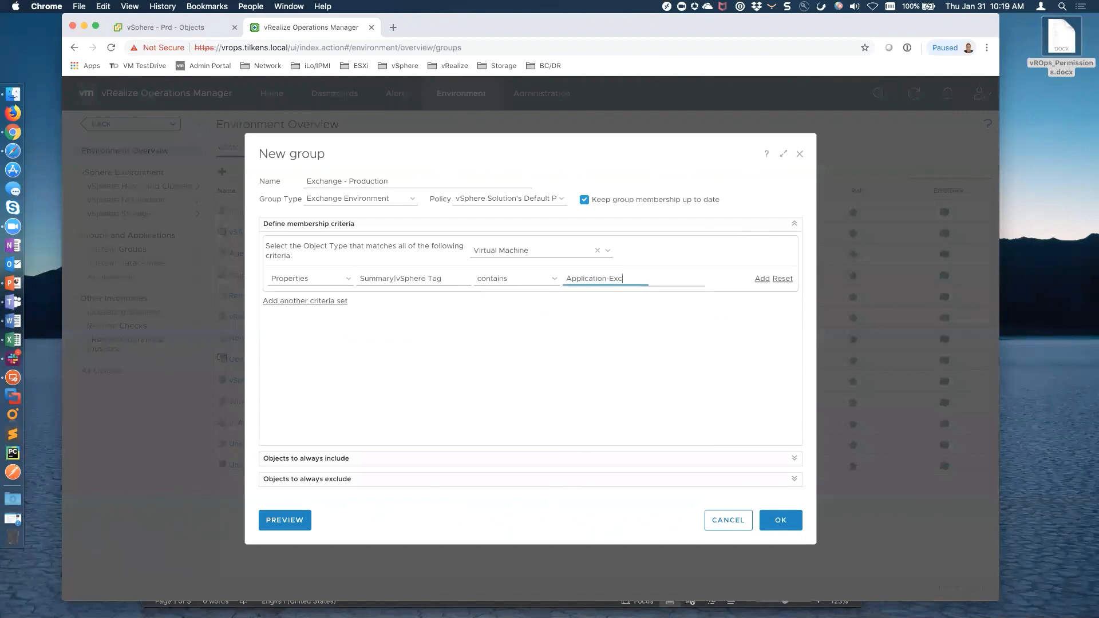
click(652, 355)
click(285, 520)
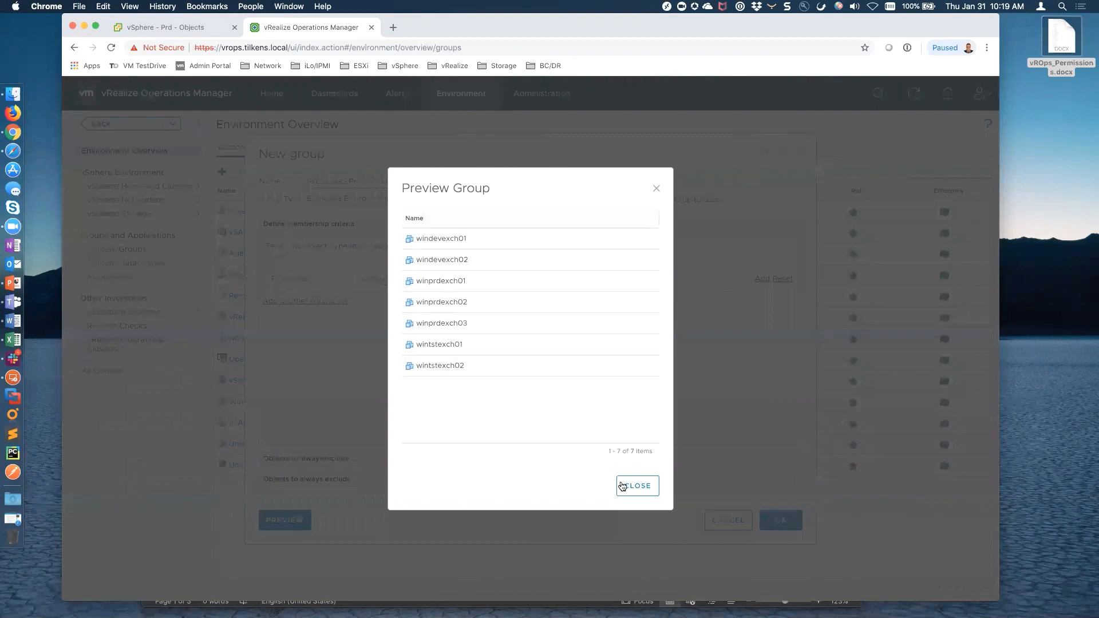
click(639, 487)
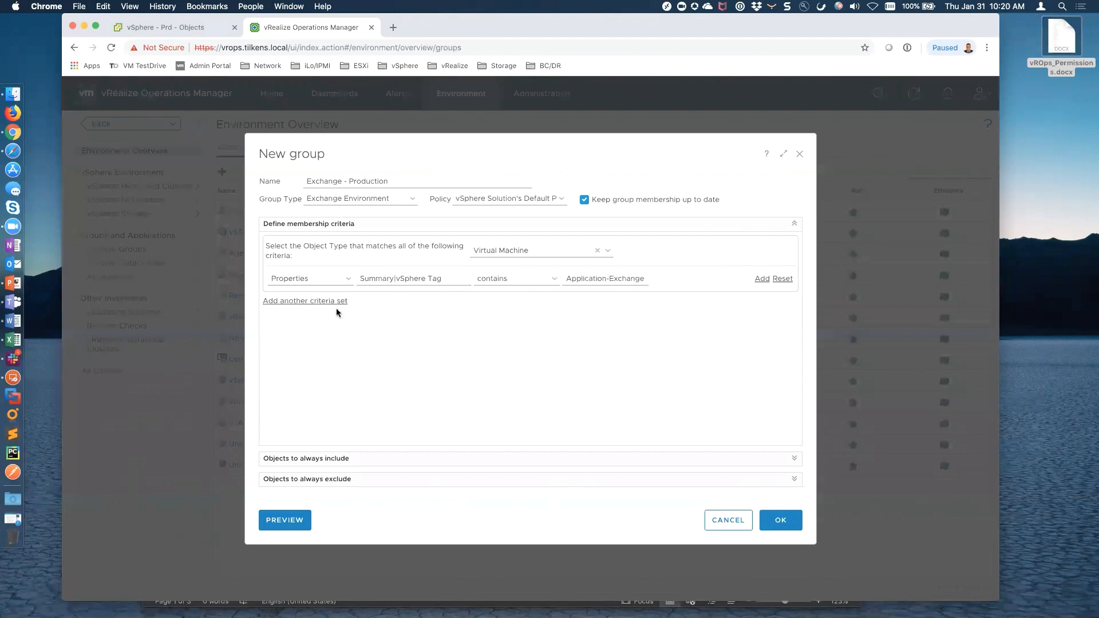
Add a second AND criterion: Summary|vSphere Tag contains Environment-Prd
click(760, 279)
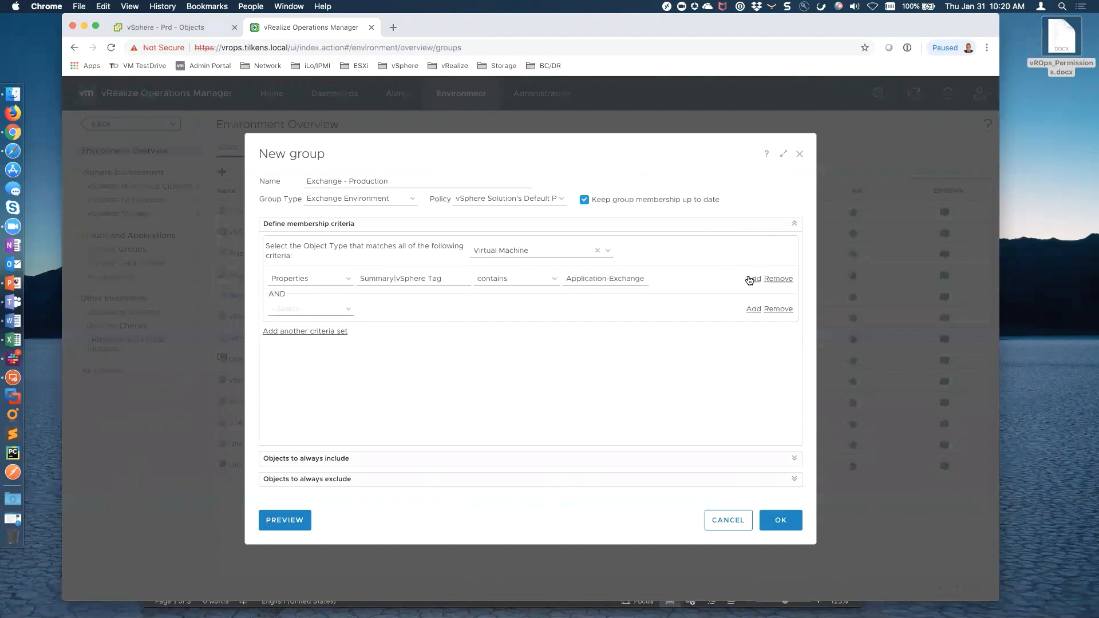
click(349, 312)
click(314, 350)
click(424, 309)
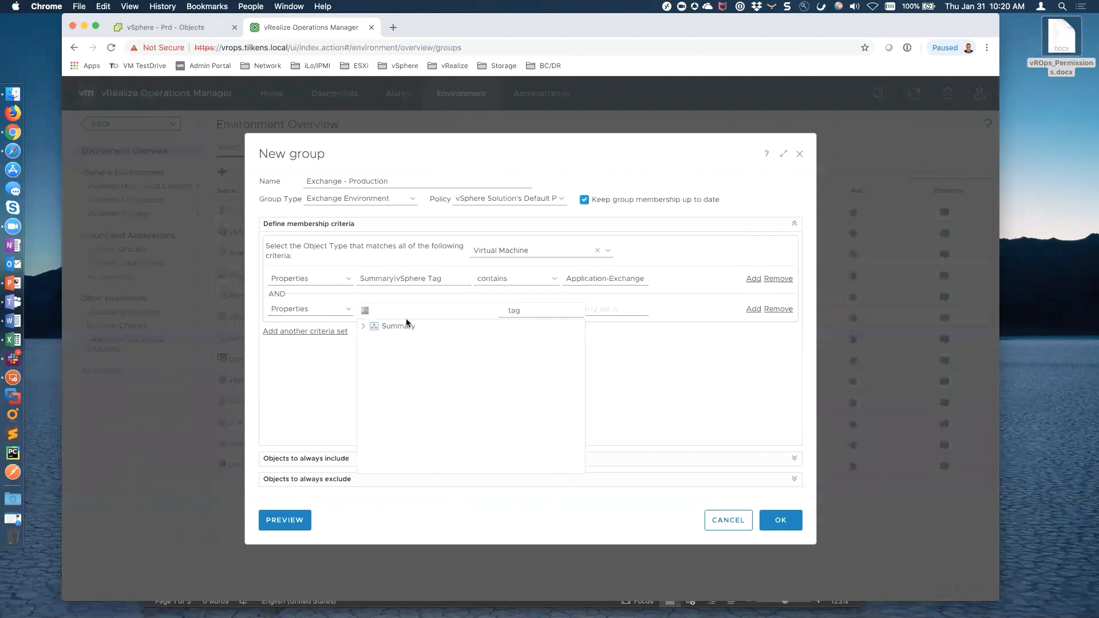
click(364, 326)
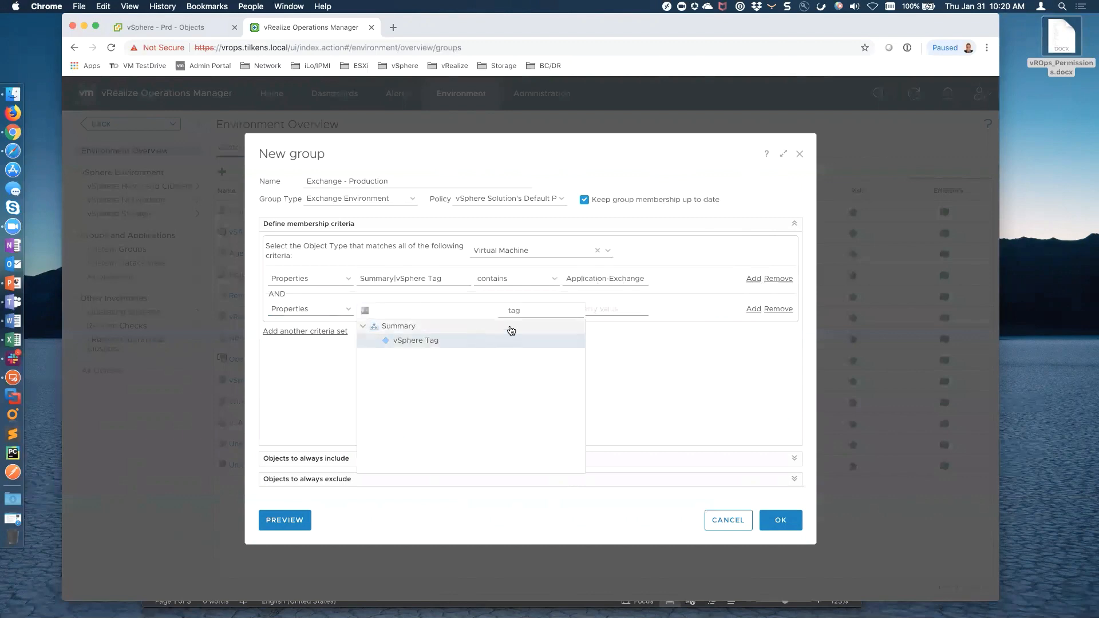
click(437, 341)
click(554, 310)
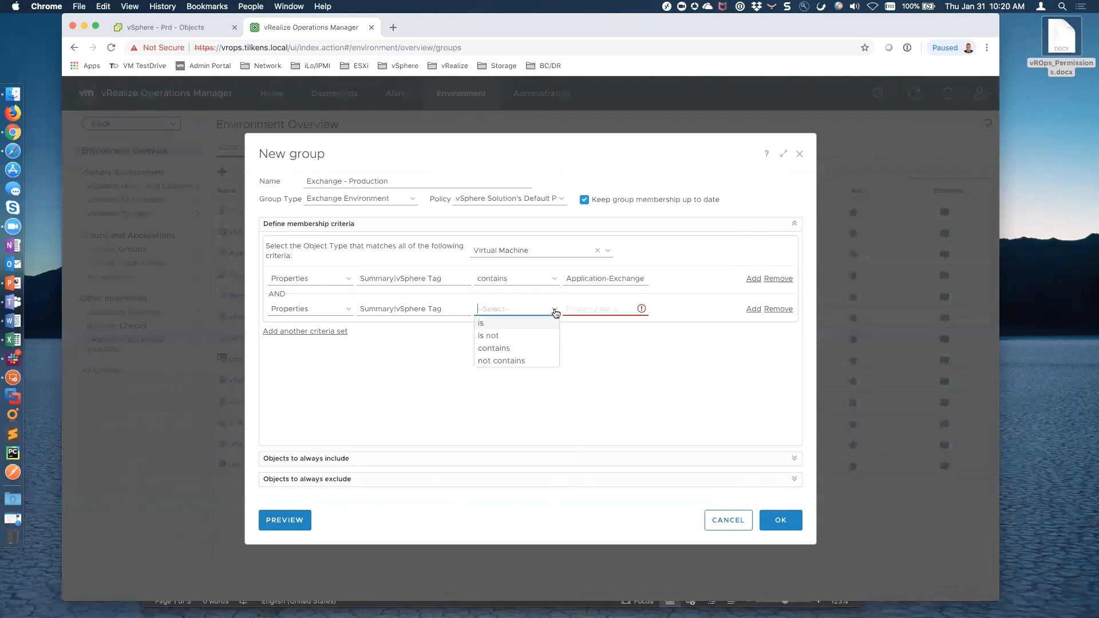
click(517, 348)
click(595, 309)
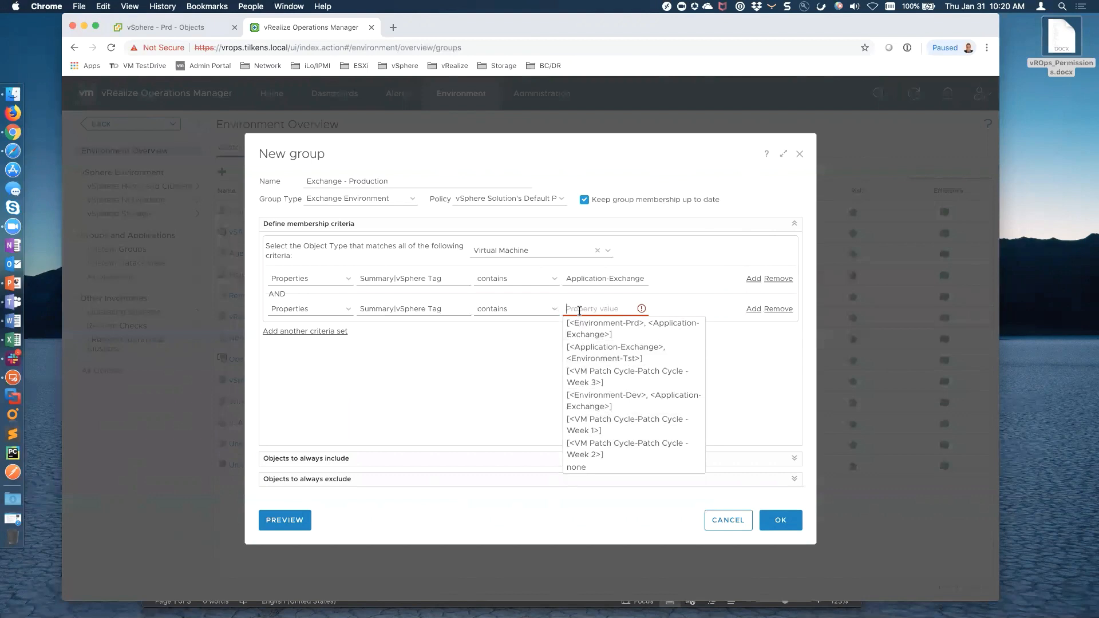
text(Environment-P)
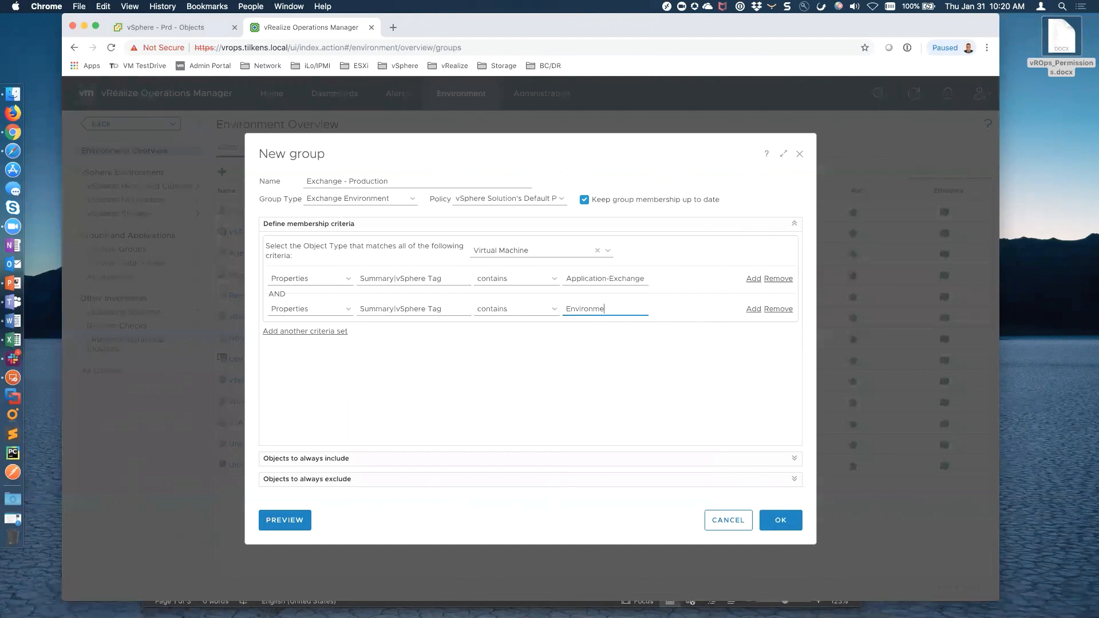
text(rd)
Preview the members, copy the name, save Exchange - Production and begin another group
click(284, 520)
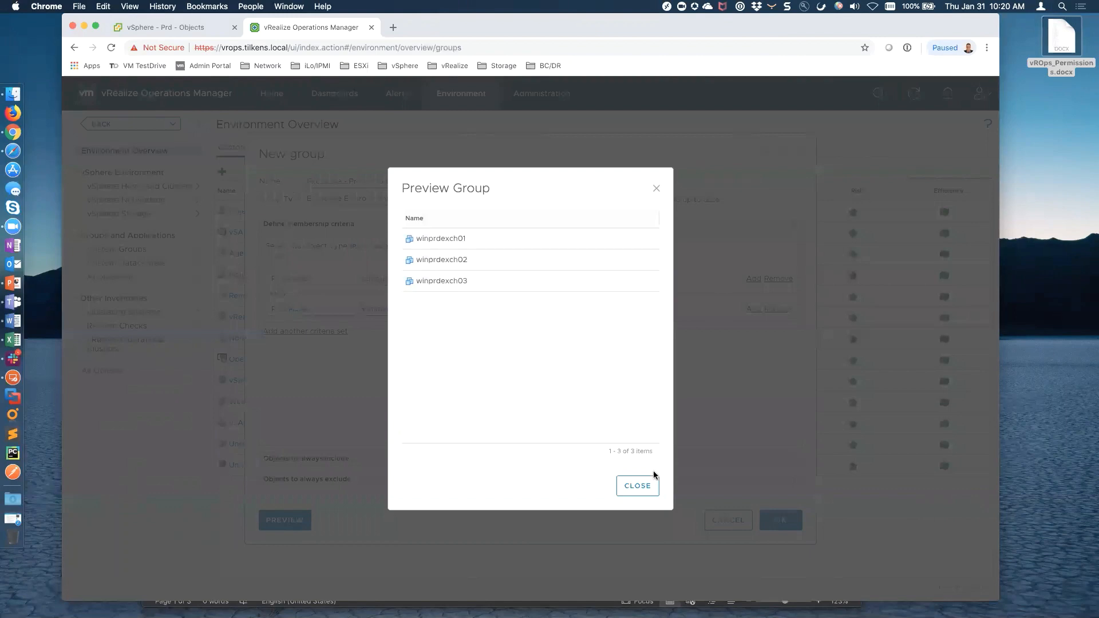
click(641, 485)
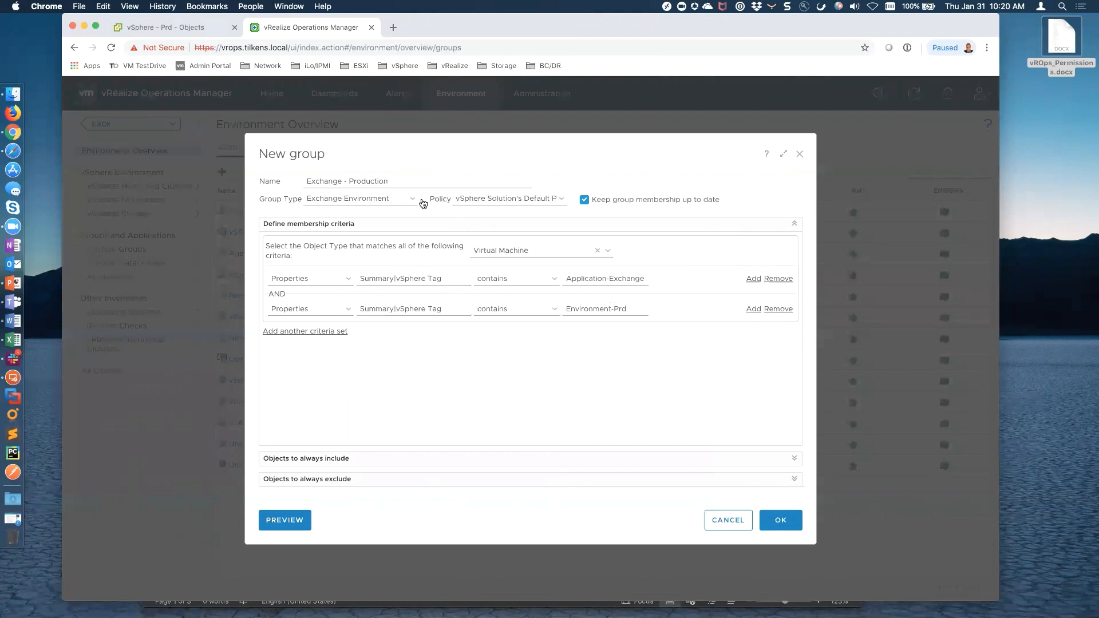
drag(393, 181, 274, 182)
key(super+c)
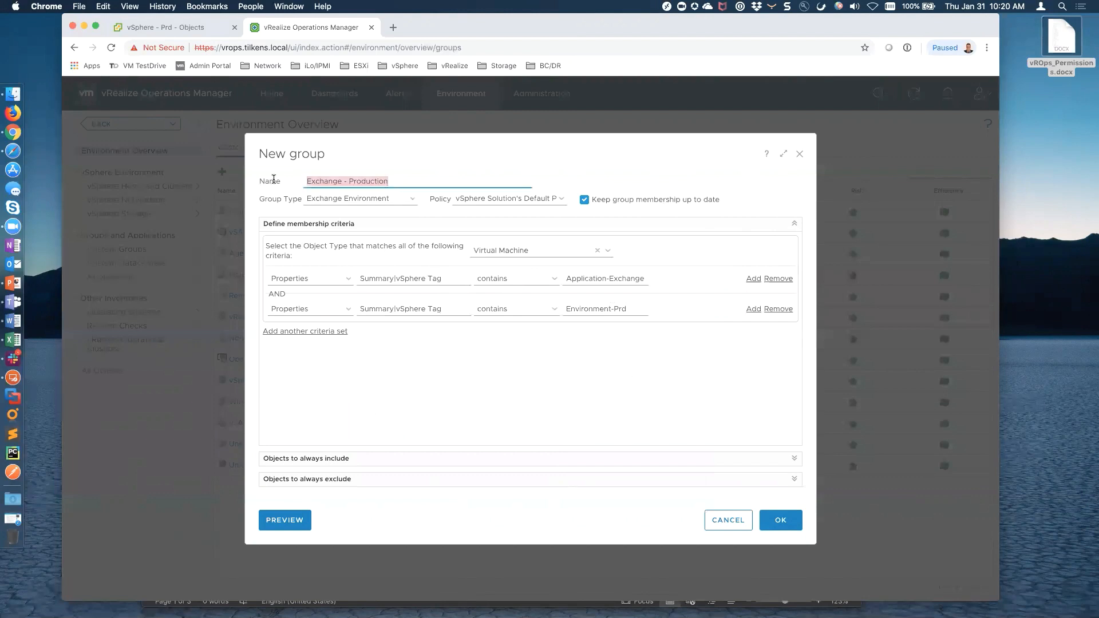
click(783, 519)
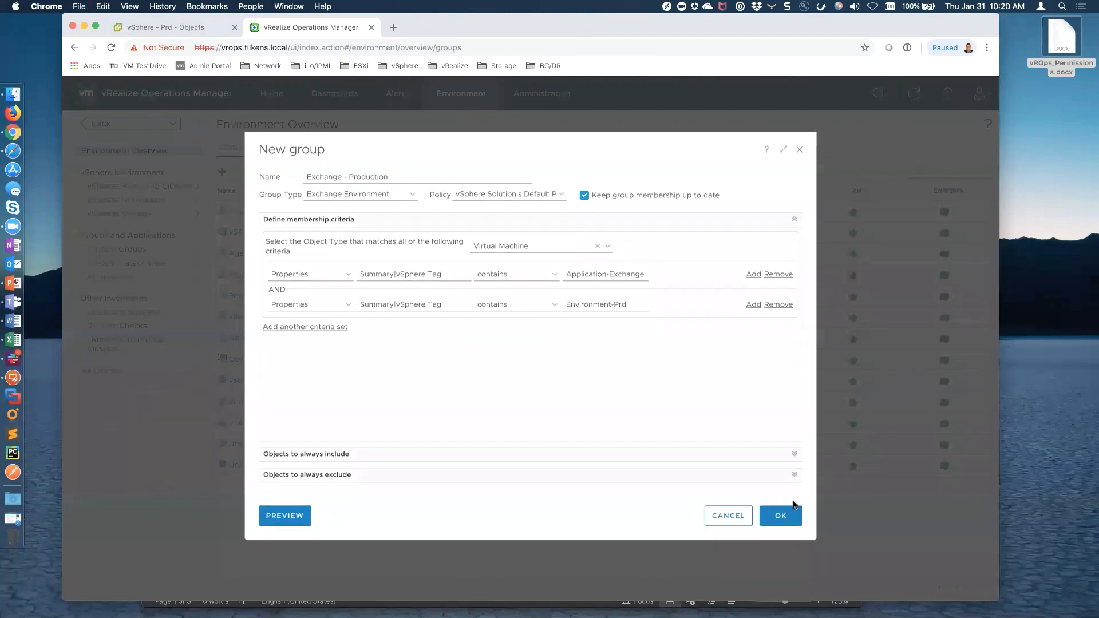
click(222, 173)
Name the new group Exchange - Test
click(409, 181)
key(super+v)
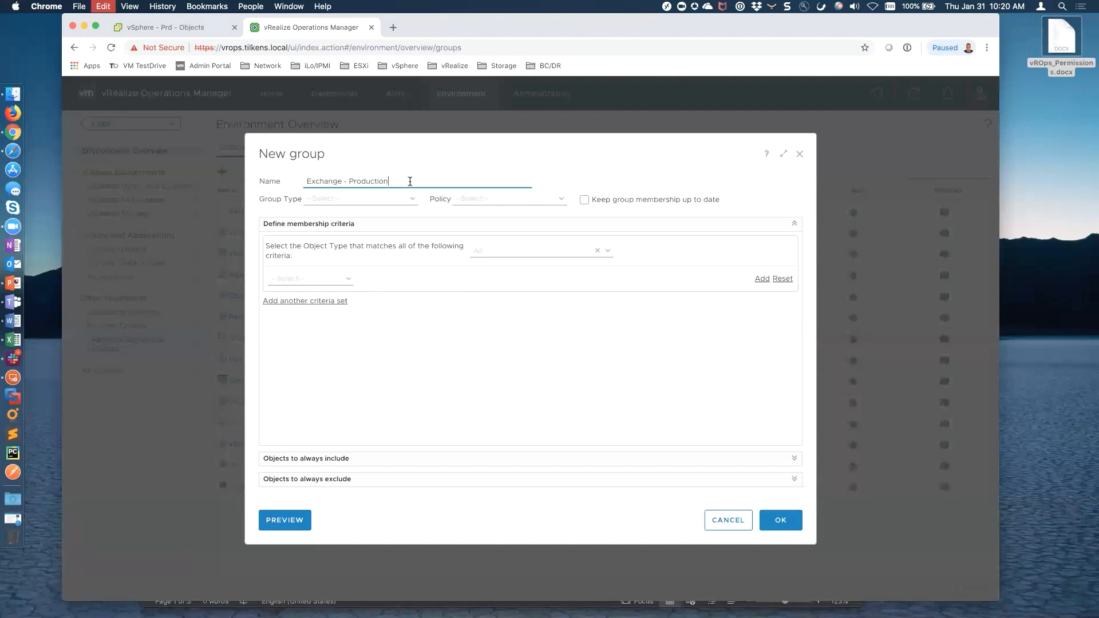
key(BackSpace)
key(BackSpace)
key(BackSpace)
key(BackSpace)
key(BackSpace)
key(BackSpace)
text(Tes)
Set type Exchange Environment, vSphere Solution's Default Policy, auto-updated membership, and Virtual Machine objects
click(413, 199)
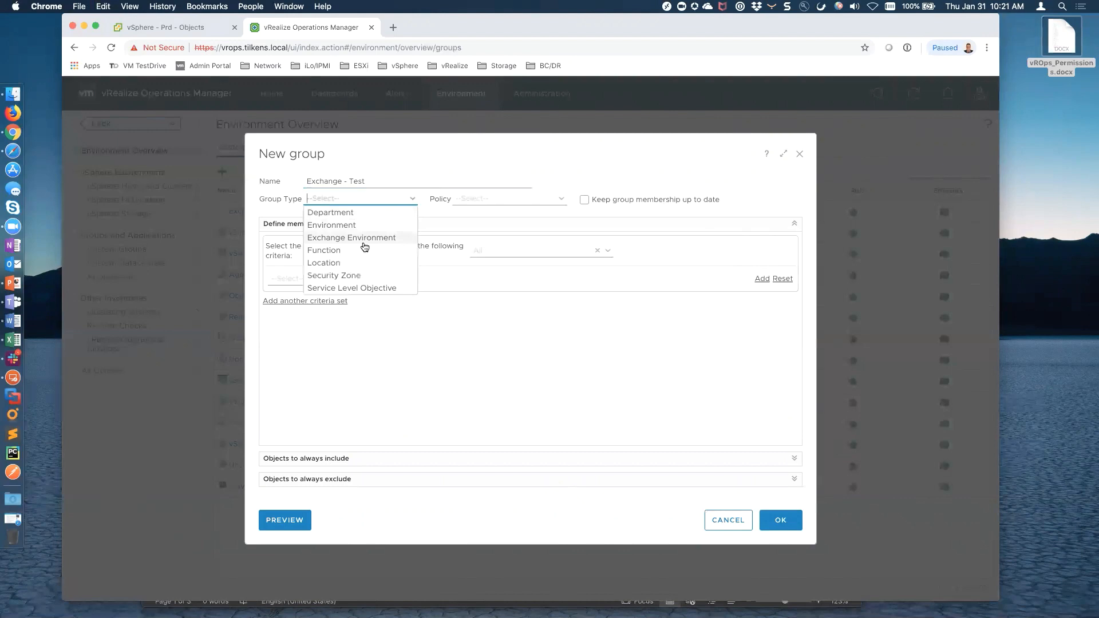
click(364, 239)
click(553, 200)
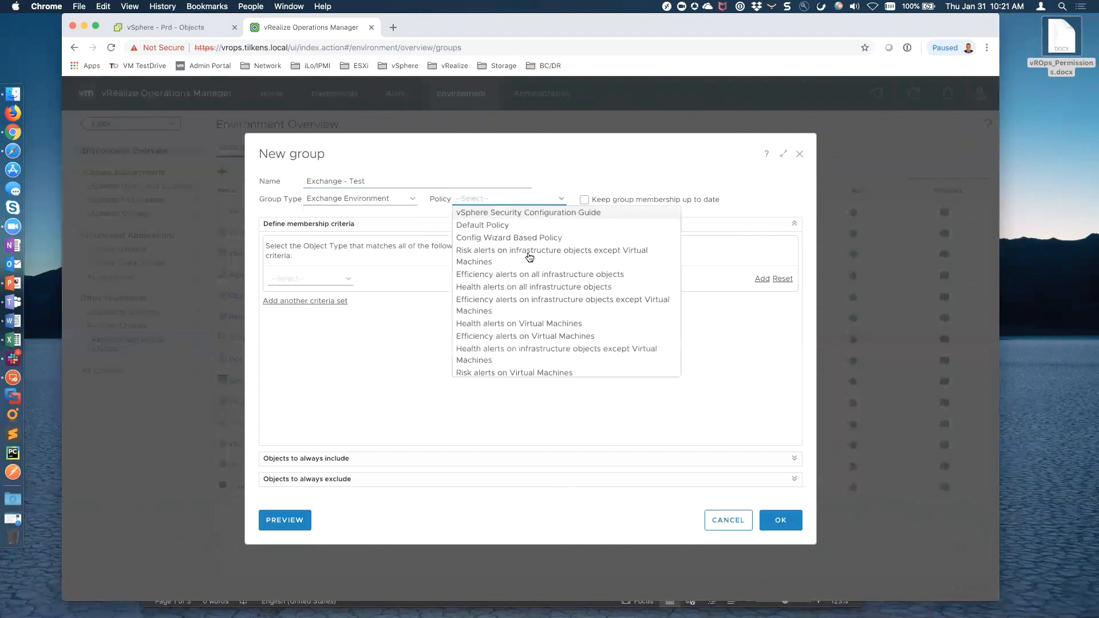
scroll(546, 321, down, 5)
click(554, 363)
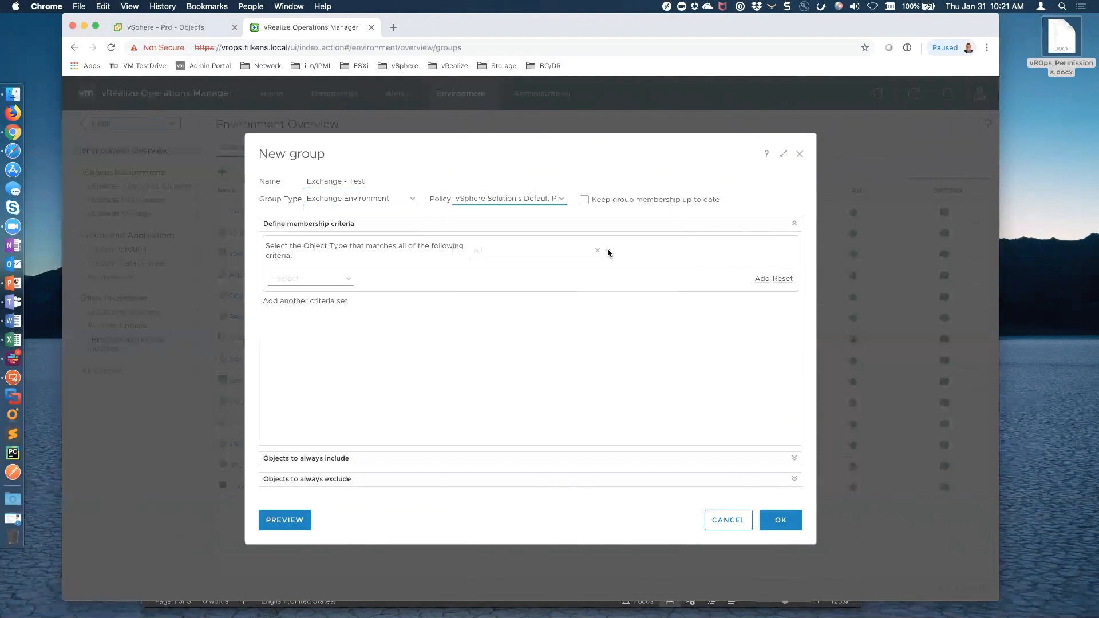
click(584, 199)
click(577, 251)
text(virtual ma)
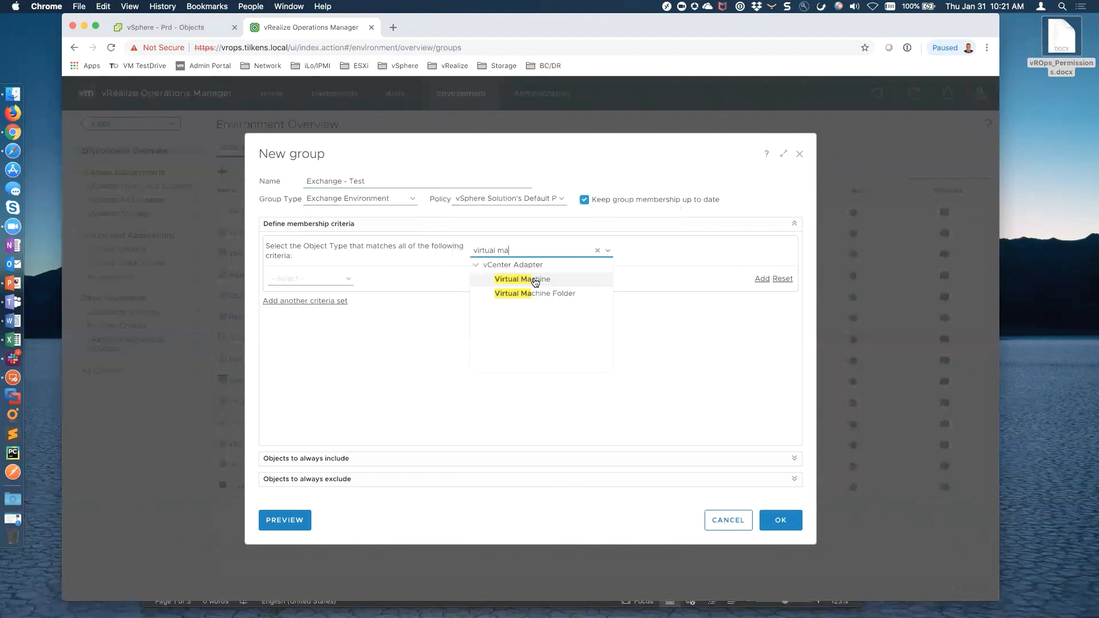
click(523, 280)
Add the criterion Summary|vSphere Tag contains Application-Exchange
click(336, 278)
click(348, 279)
click(317, 312)
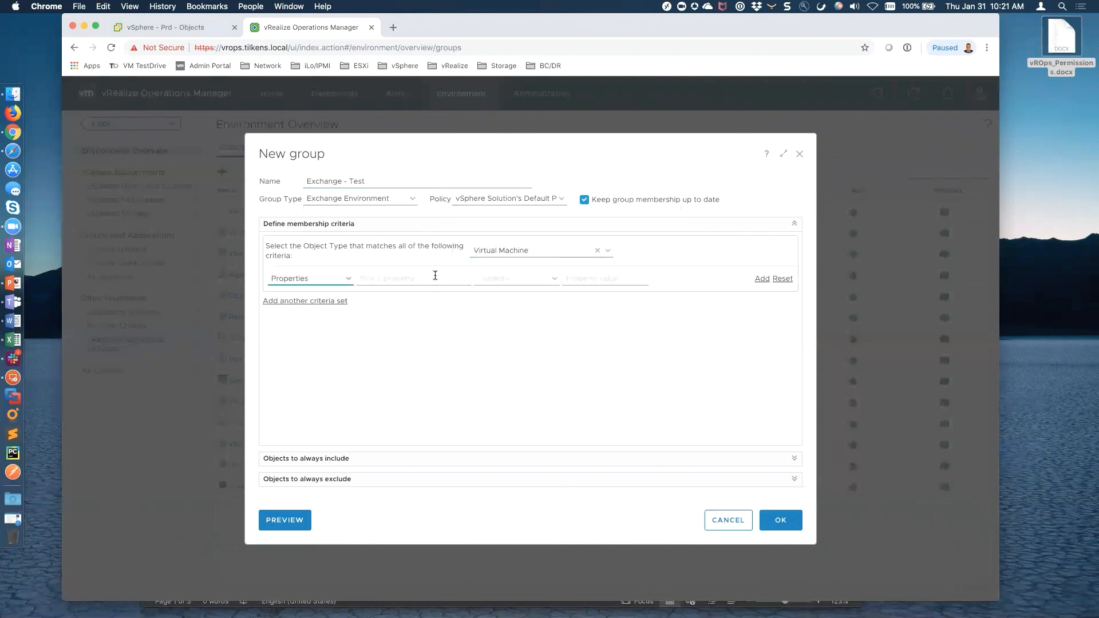
click(431, 279)
text(tag)
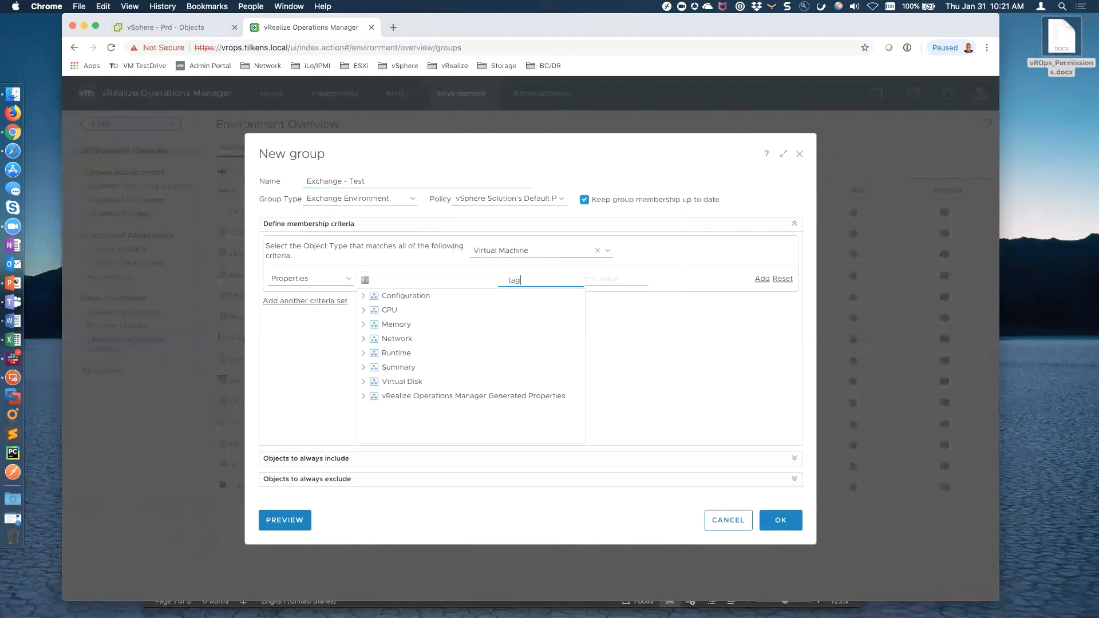
click(363, 296)
click(404, 311)
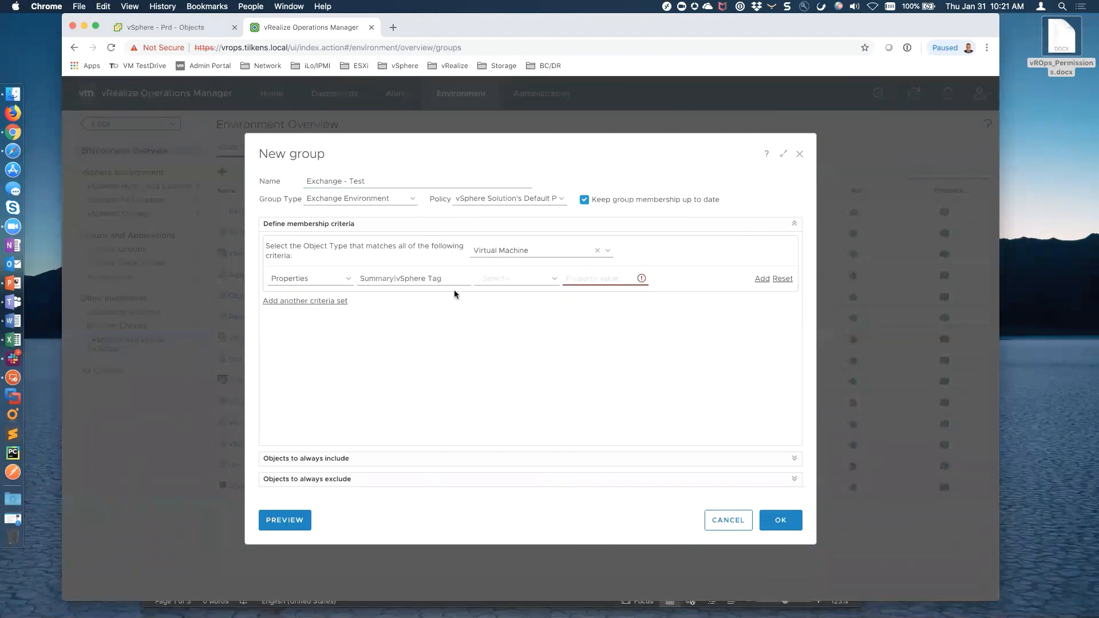
click(553, 279)
click(503, 321)
click(585, 277)
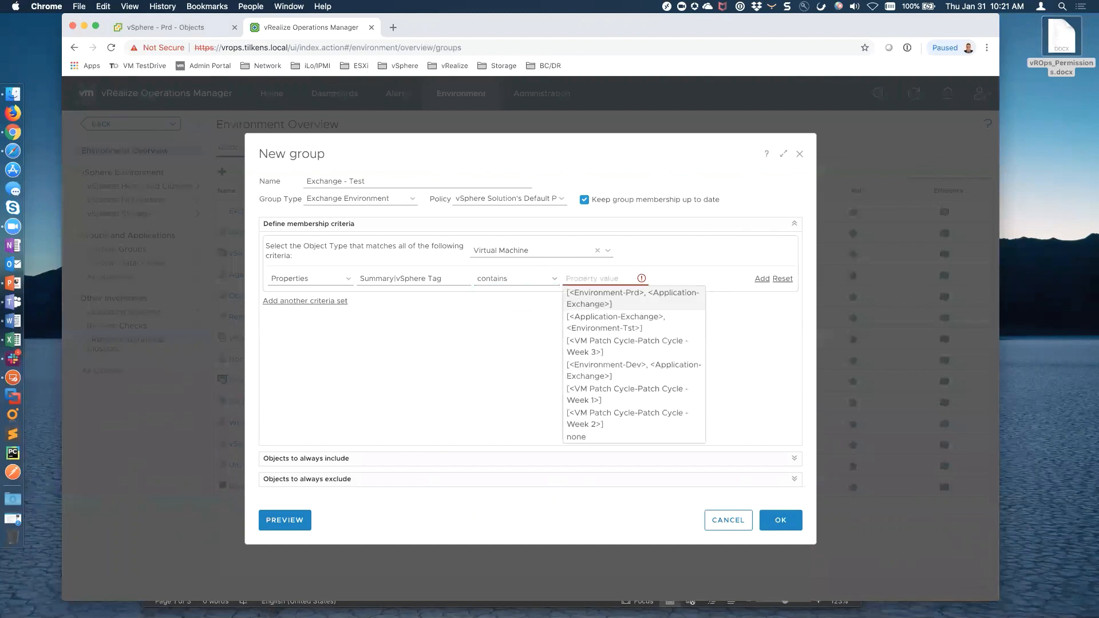
text(Application-Exchange)
Add a second AND criterion: Summary|vSphere Tag contains Environment-Tst
click(762, 281)
click(347, 310)
click(338, 345)
click(420, 309)
click(363, 327)
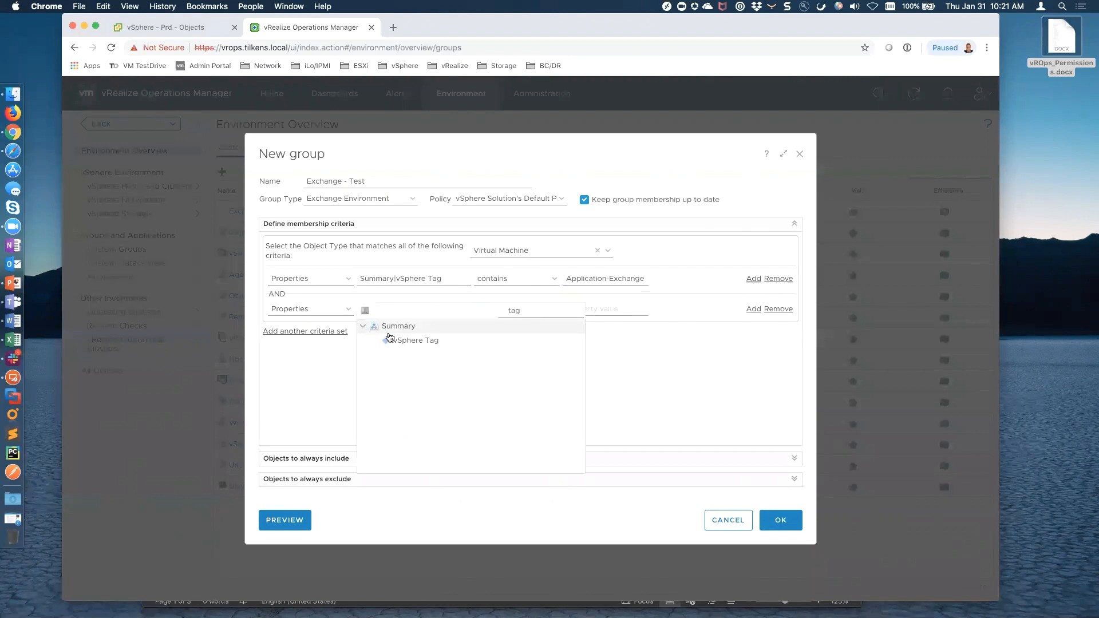
click(401, 340)
click(547, 312)
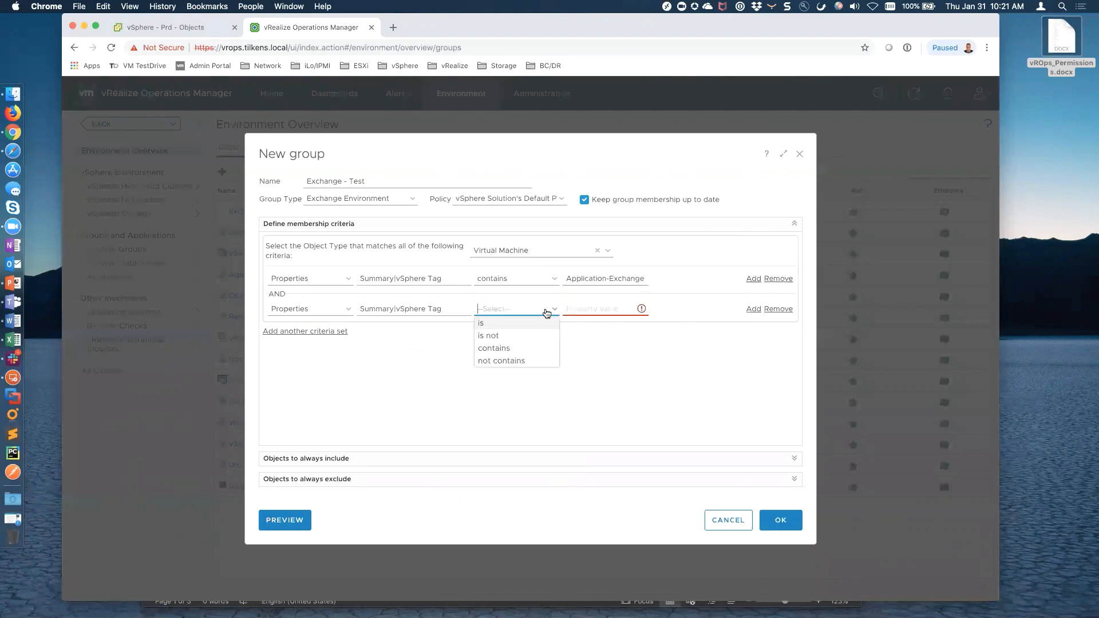
click(502, 348)
click(585, 306)
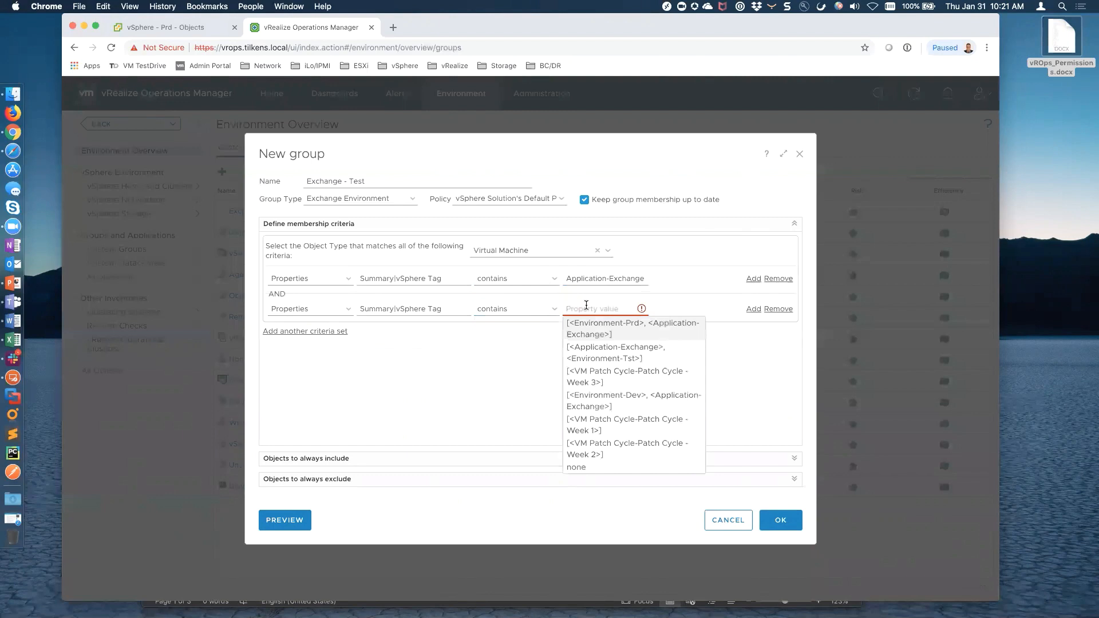
text(Environ)
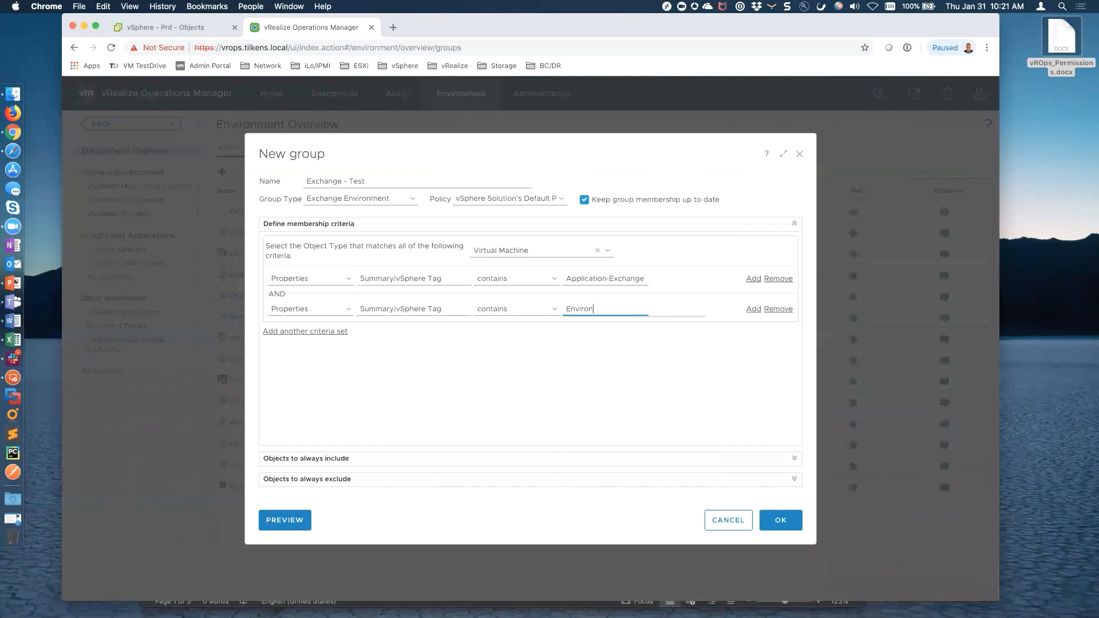
text(ment-Tst)
Preview the matching VMs and save the Exchange - Test group
click(280, 521)
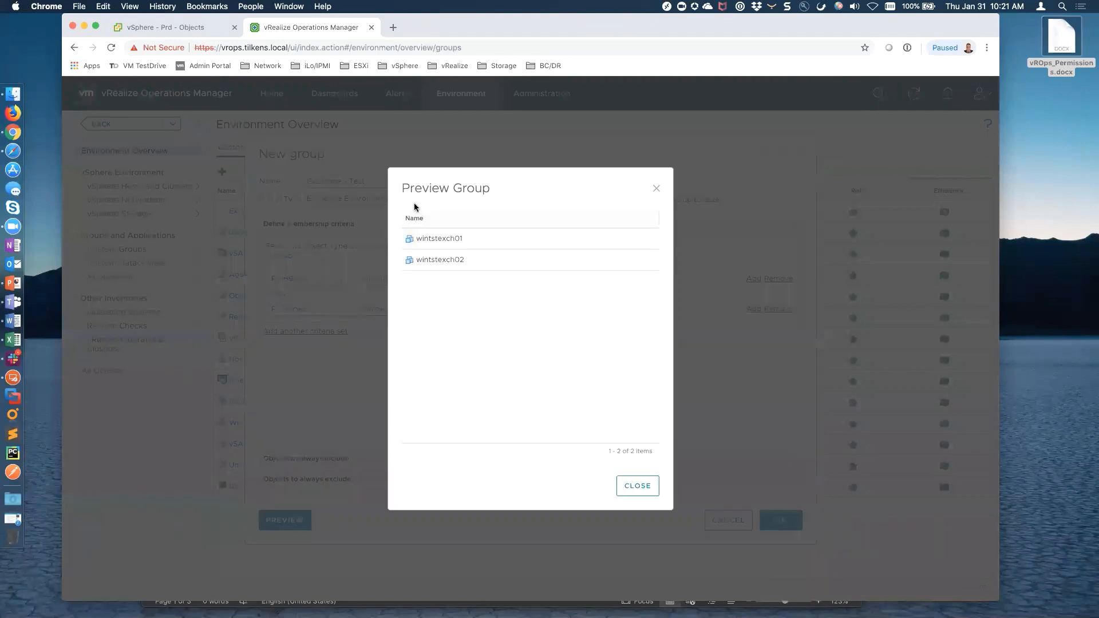
click(634, 488)
click(780, 520)
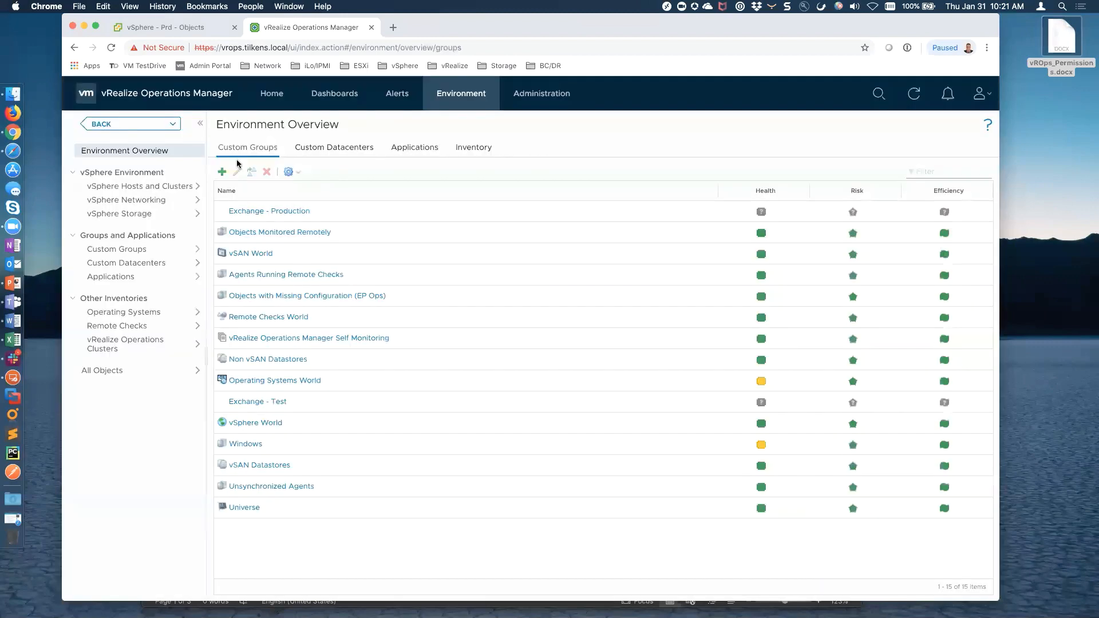
Start a new custom group named Exchange - Development
click(222, 172)
click(395, 181)
text(Exchange - Production)
key(BackSpace)
key(BackSpace)
key(BackSpace)
key(BackSpace)
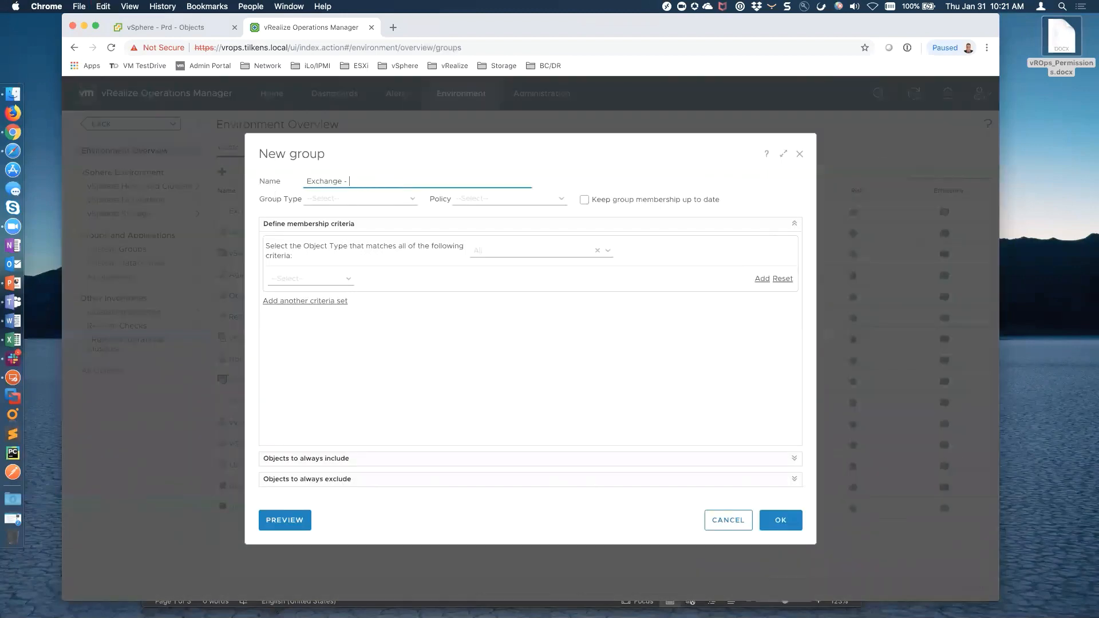
text(Development)
Set type Exchange Environment, vSphere Solution's Default Policy, auto-updated membership, and Virtual Machine objects
click(410, 198)
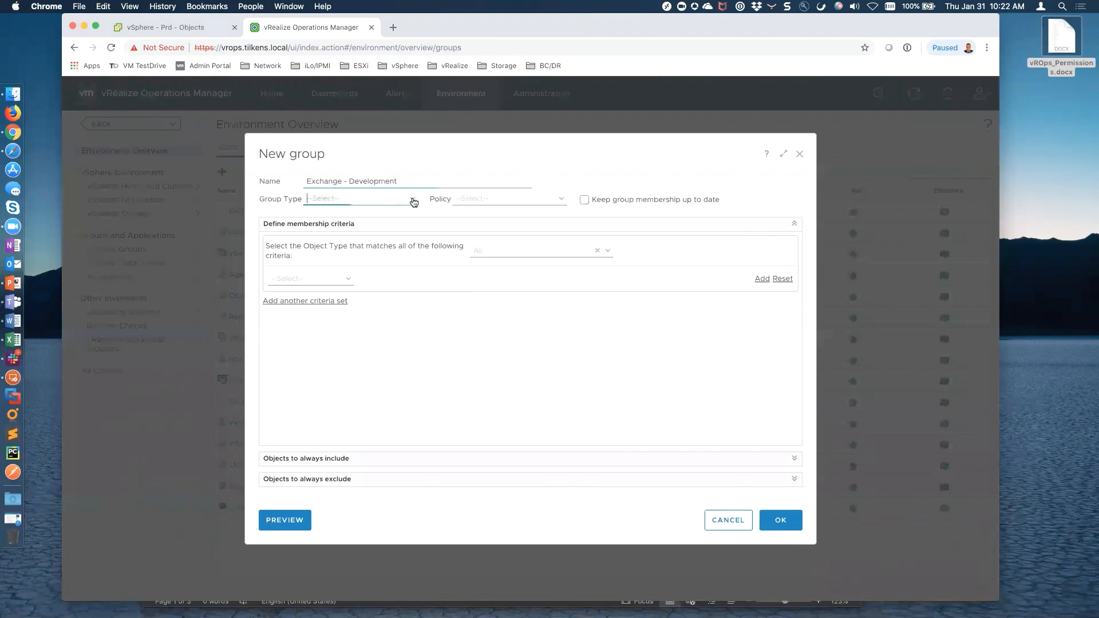
click(343, 236)
click(559, 200)
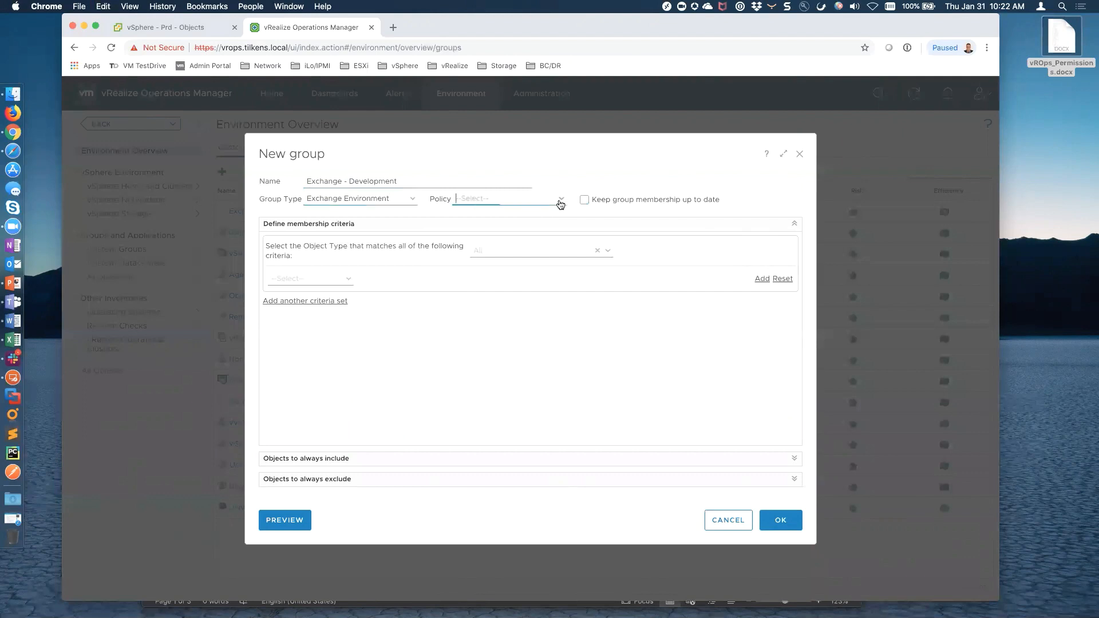
scroll(538, 338, down, 3)
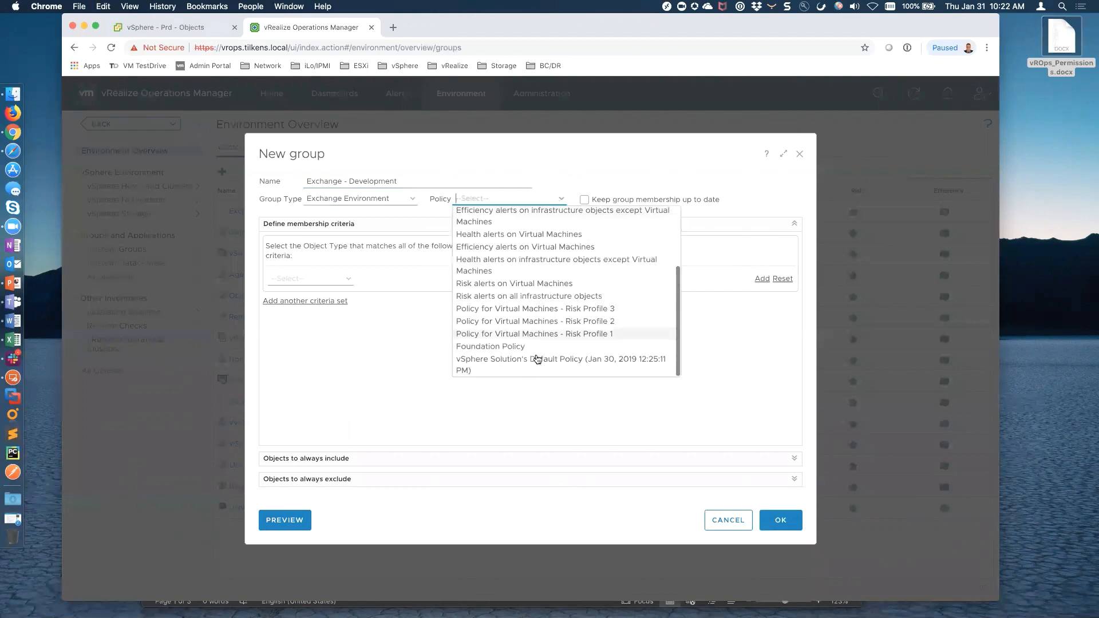
click(535, 359)
click(584, 200)
click(503, 256)
text(virtual machine)
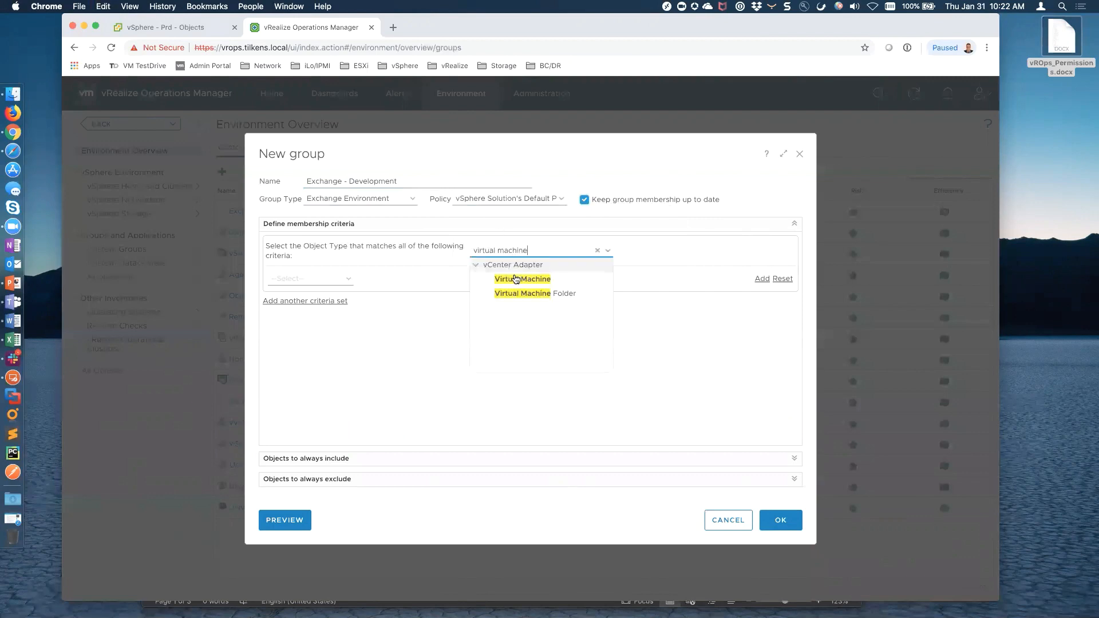
click(514, 277)
Base the membership criterion on the Summary vSphere Tag property
click(346, 282)
click(303, 318)
click(416, 281)
text(tag)
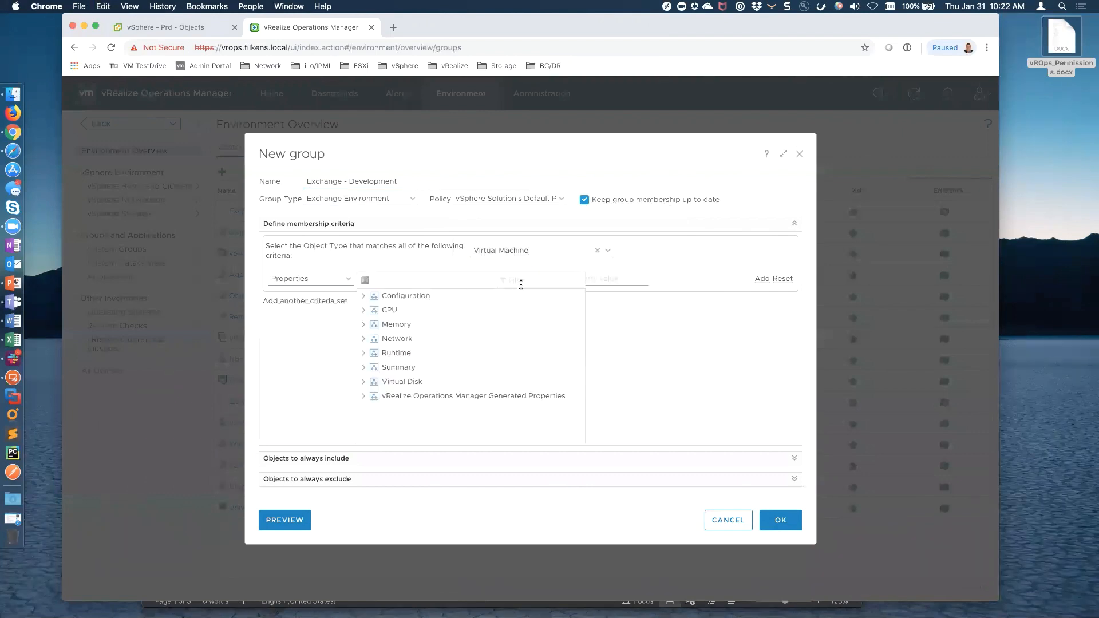
click(363, 296)
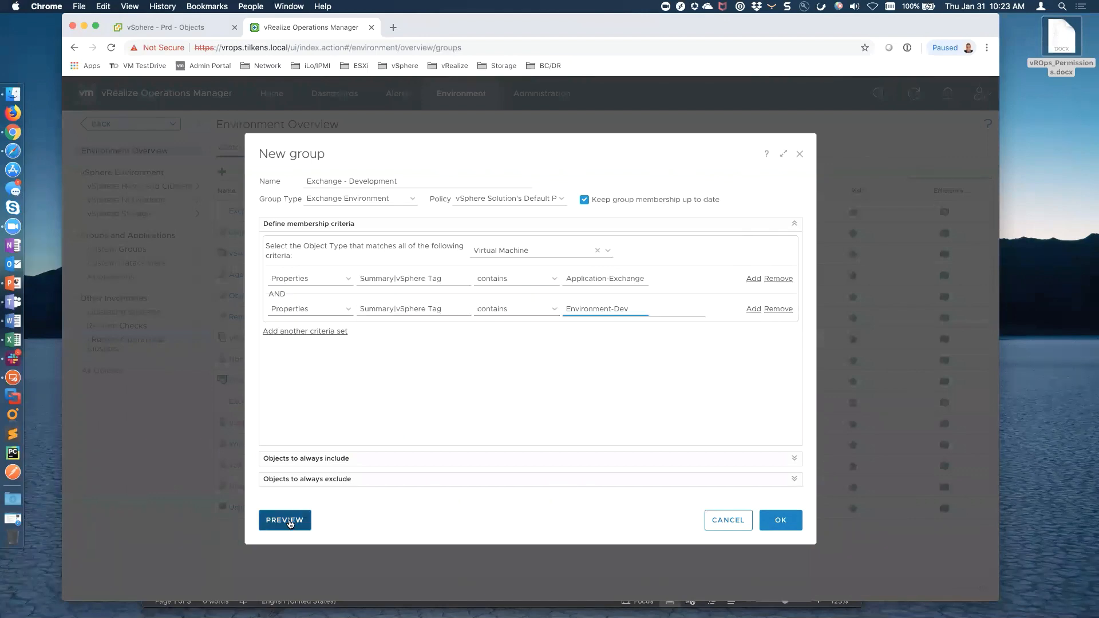
Preview the development VMs, save Exchange - Development, and open Exchange - Production's details
click(289, 522)
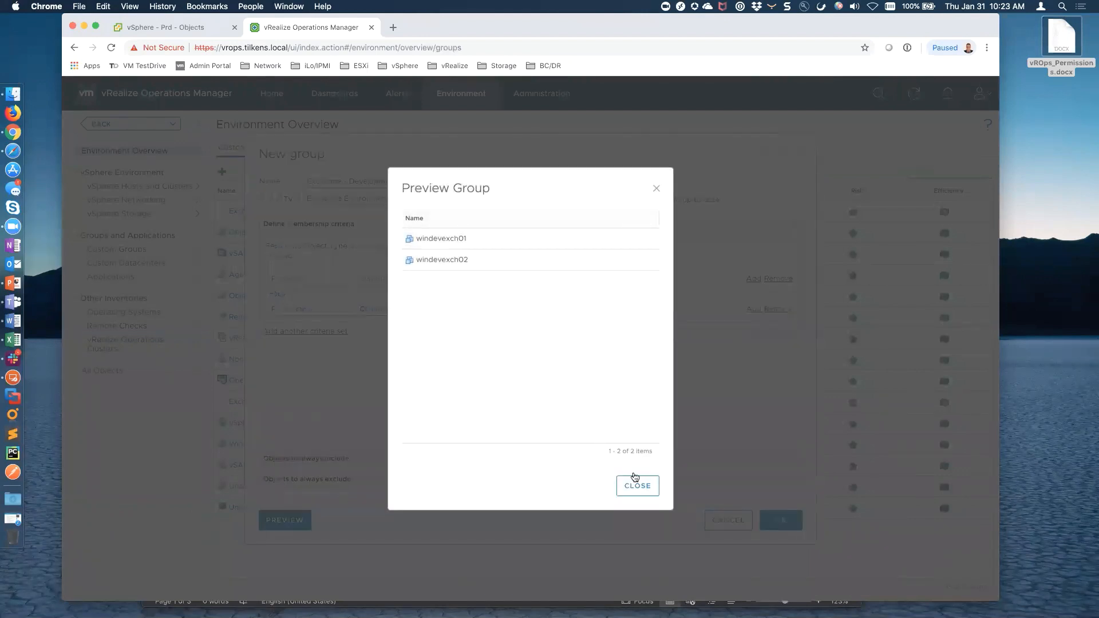
click(638, 485)
click(788, 522)
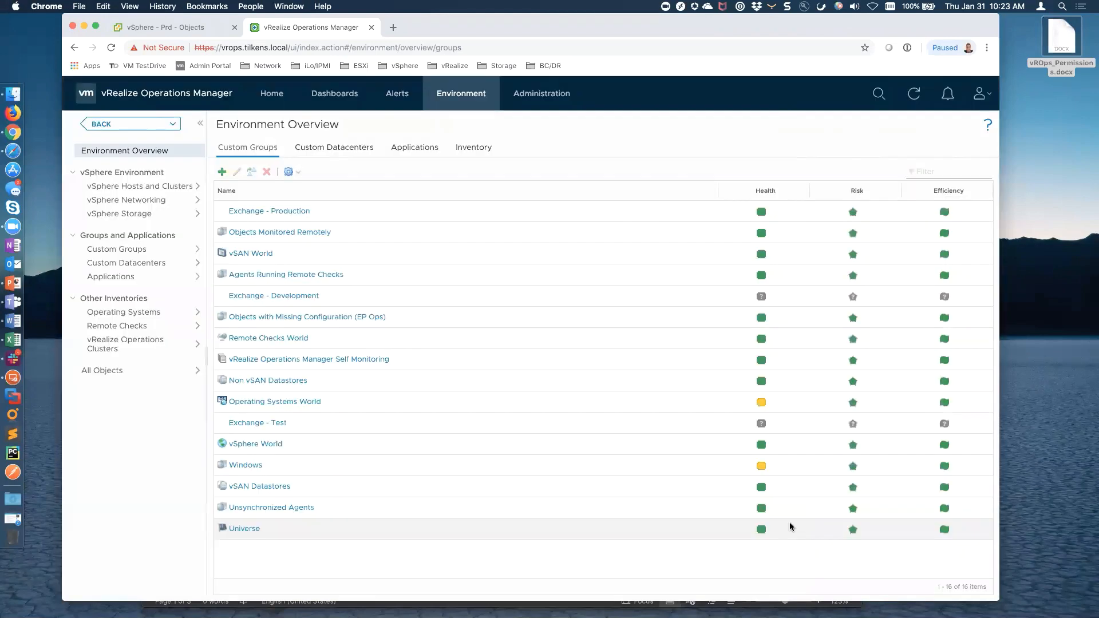
click(256, 211)
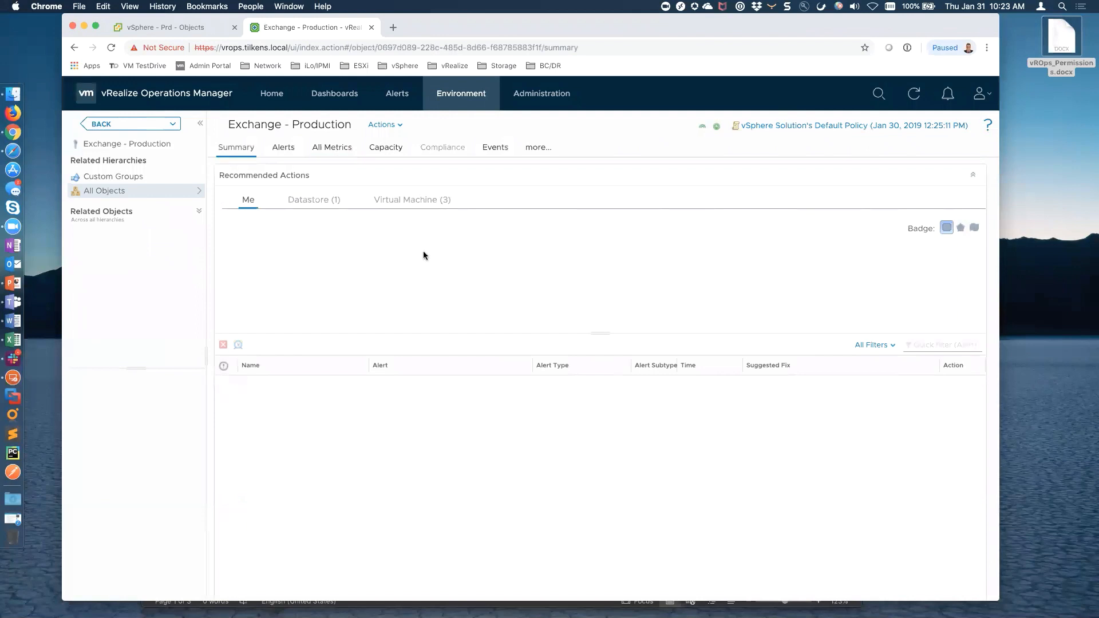
Chart Exchange - Production's Badge > Health (%) metric from the All Metrics tab
mouse_move(473, 256)
click(284, 147)
click(337, 148)
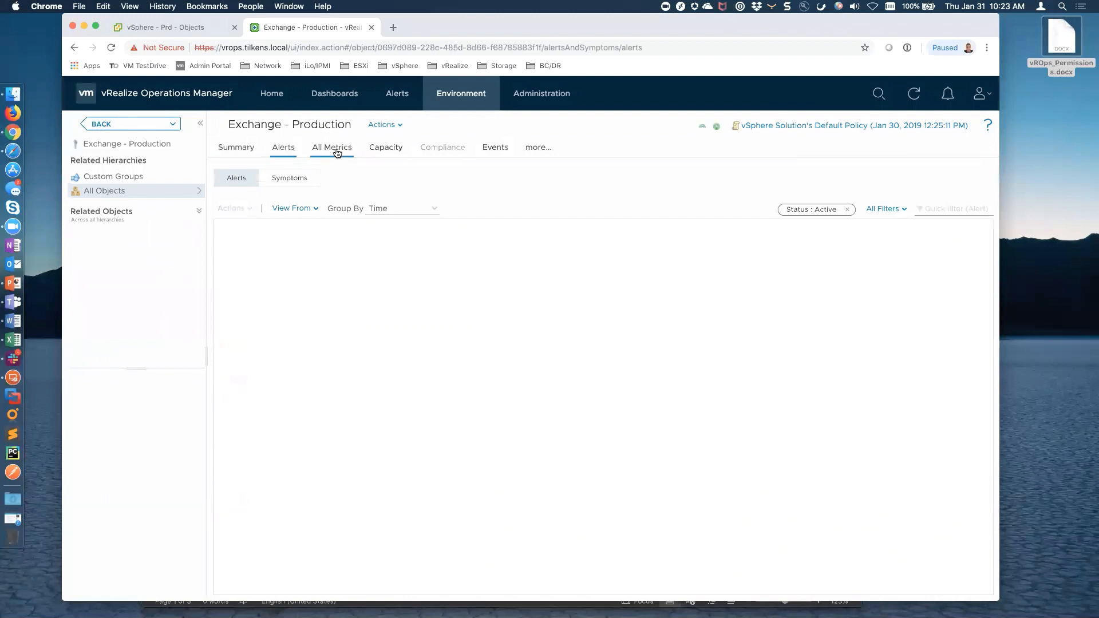
click(220, 208)
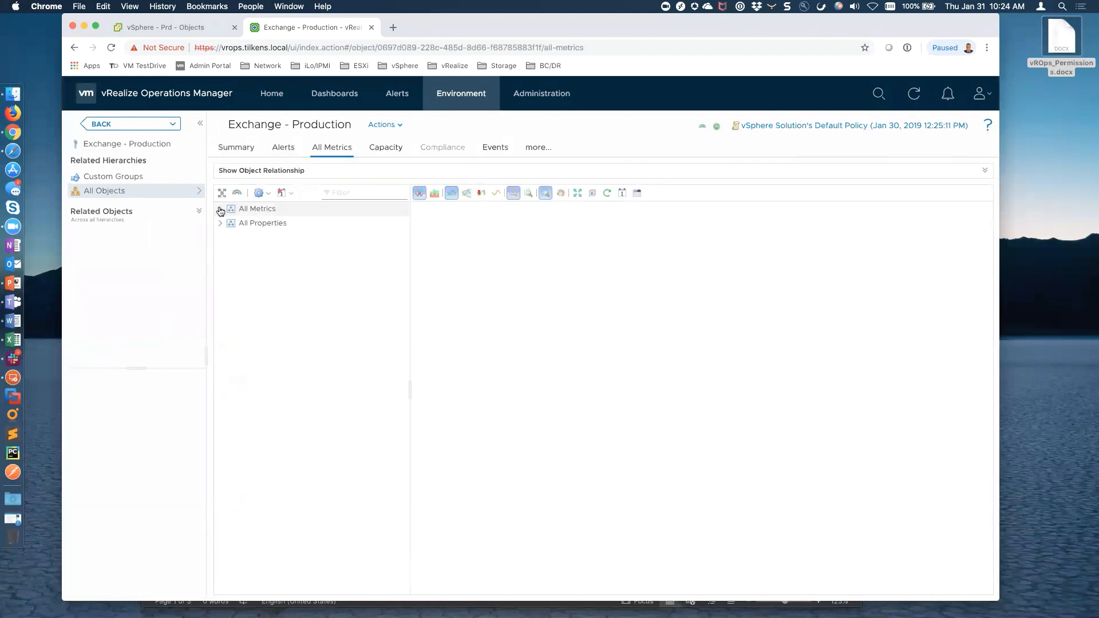
click(232, 223)
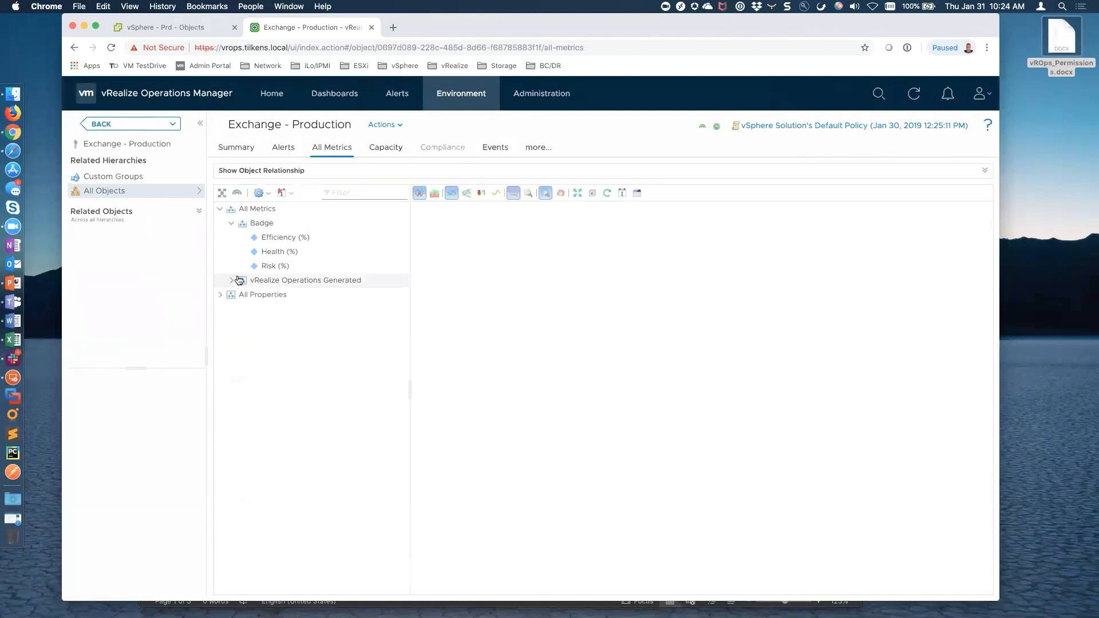
double_click(280, 252)
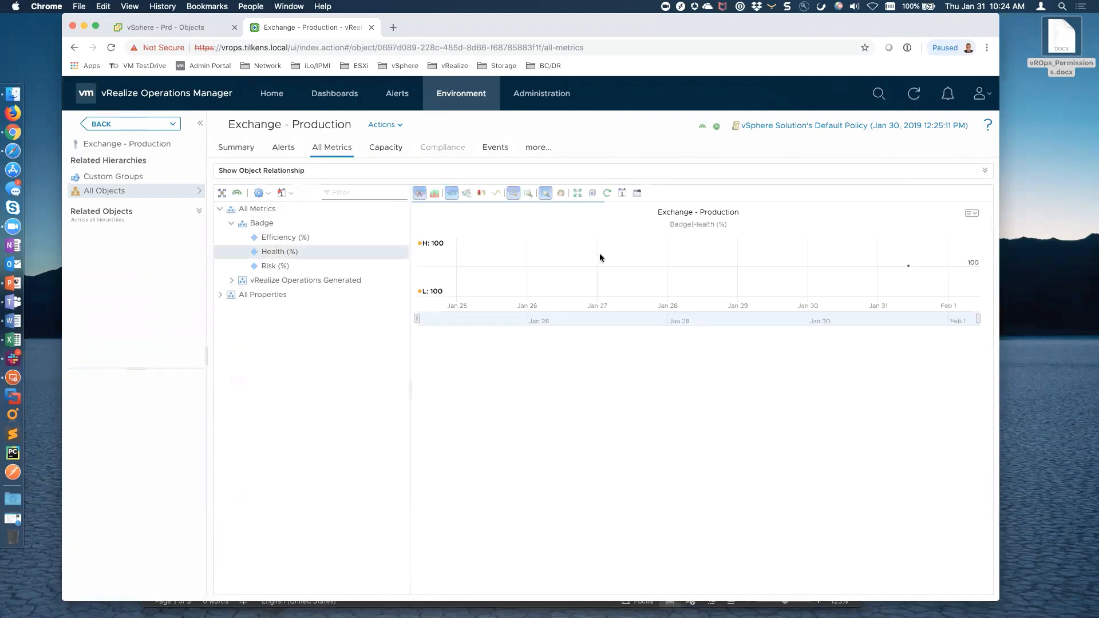
mouse_move(910, 265)
Add a role named Exchange under Administration > Access Control > Roles
click(542, 94)
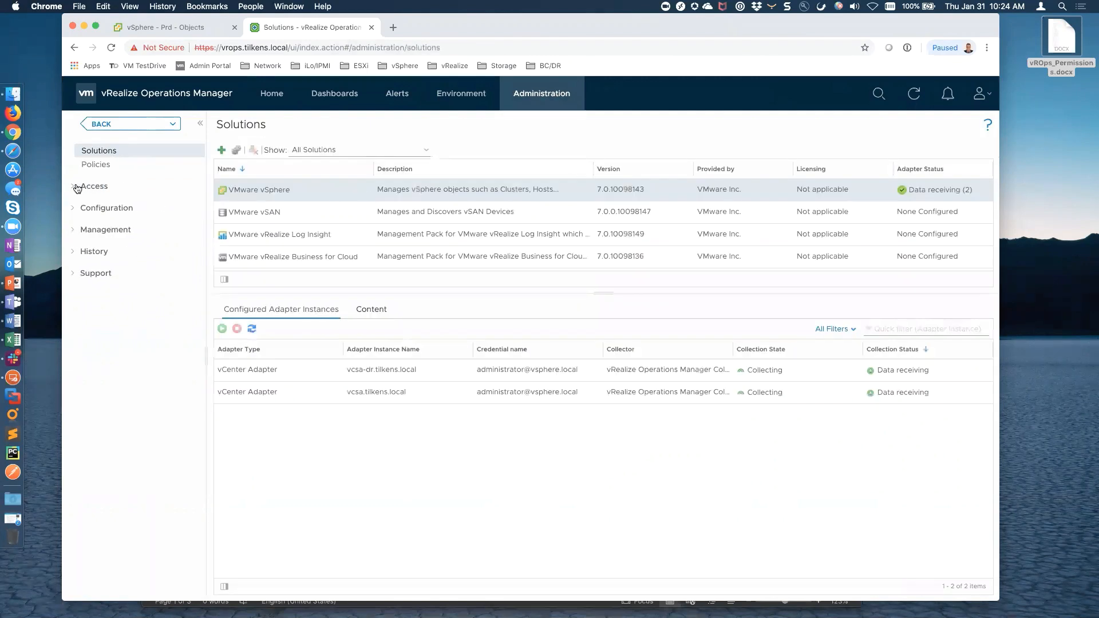
click(71, 189)
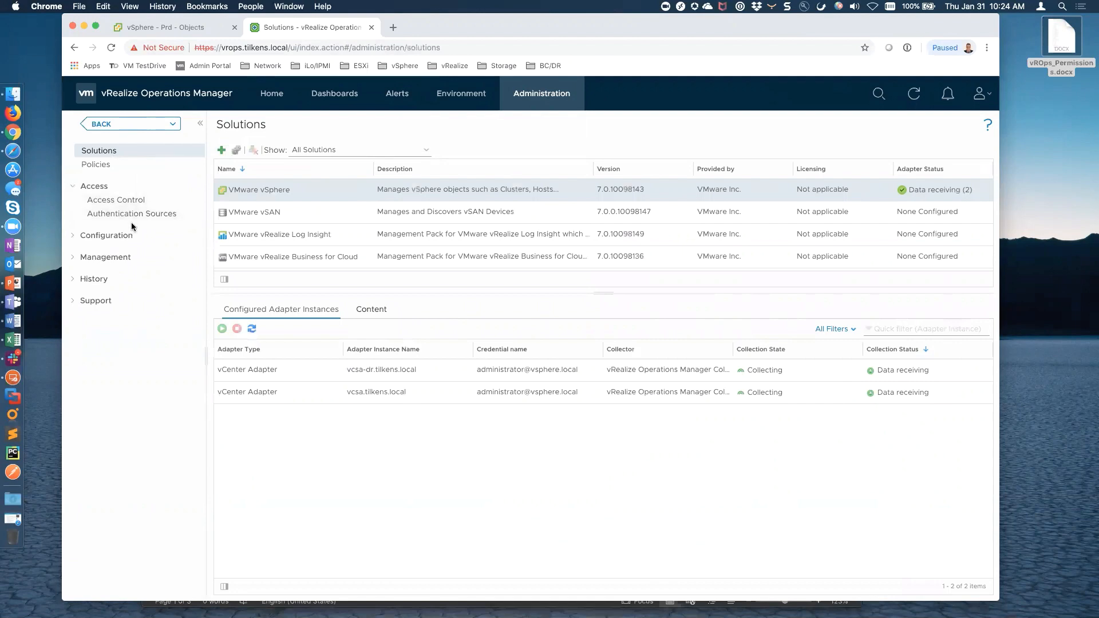
click(117, 201)
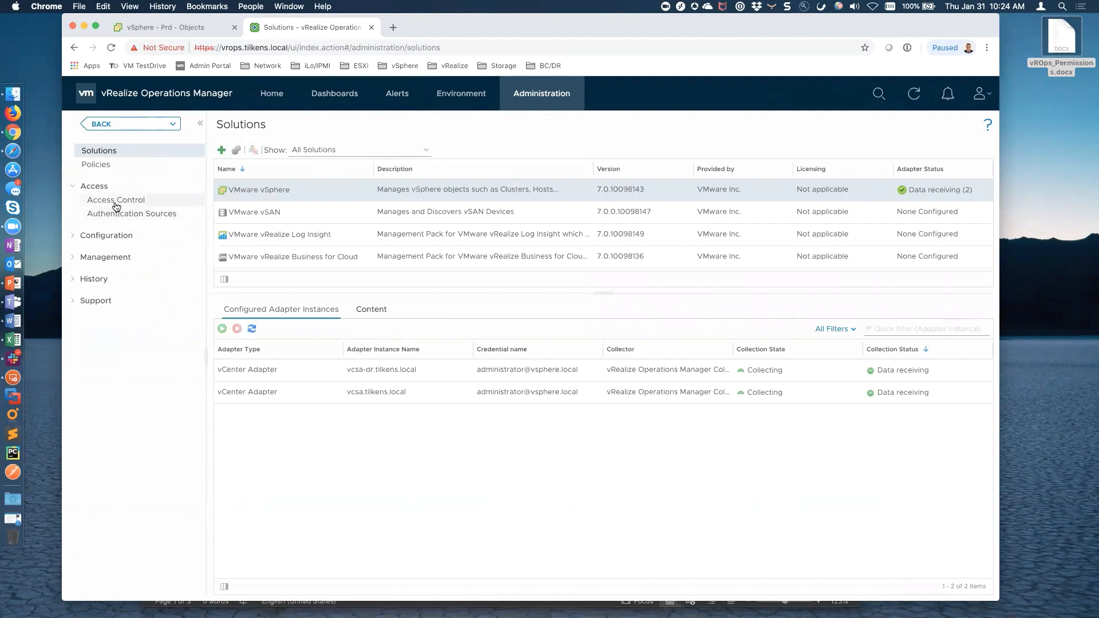
click(366, 148)
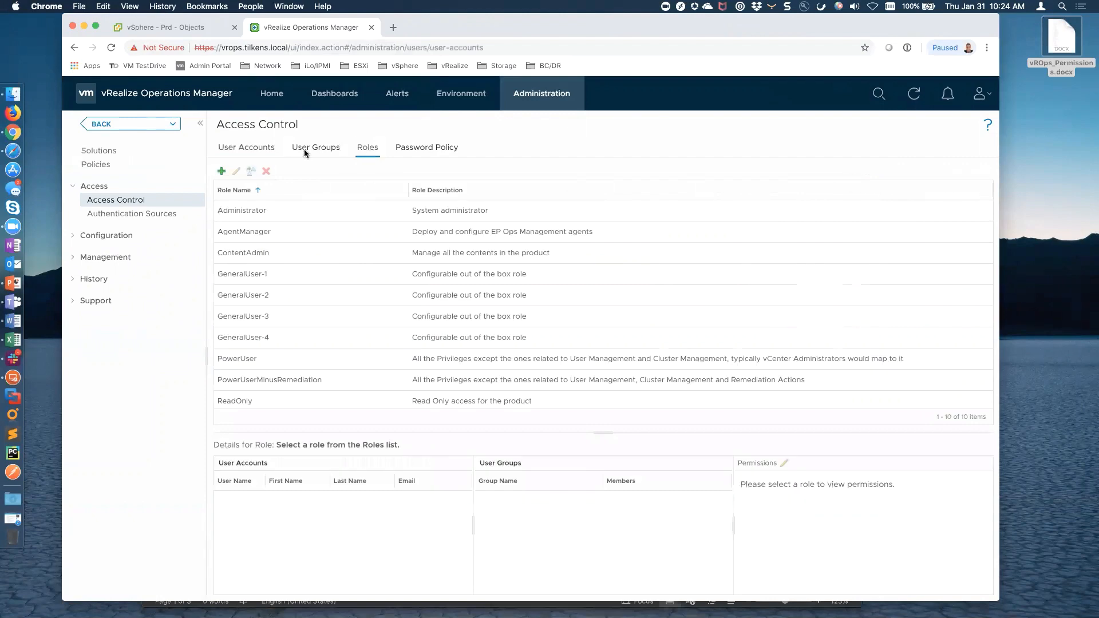
click(222, 171)
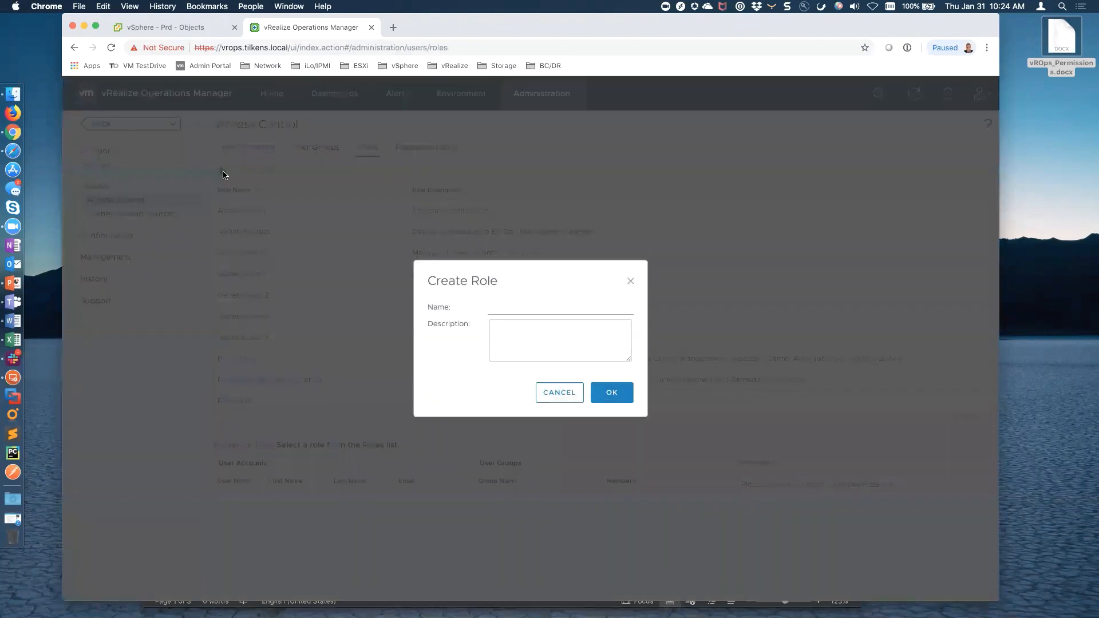
click(523, 312)
text(Exchange)
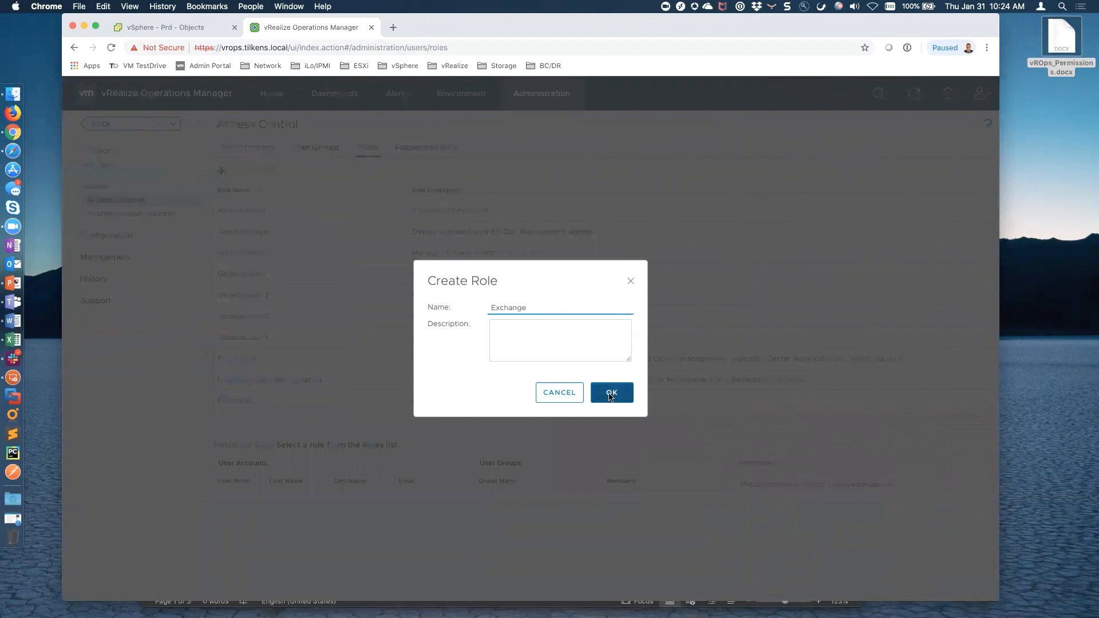
click(610, 397)
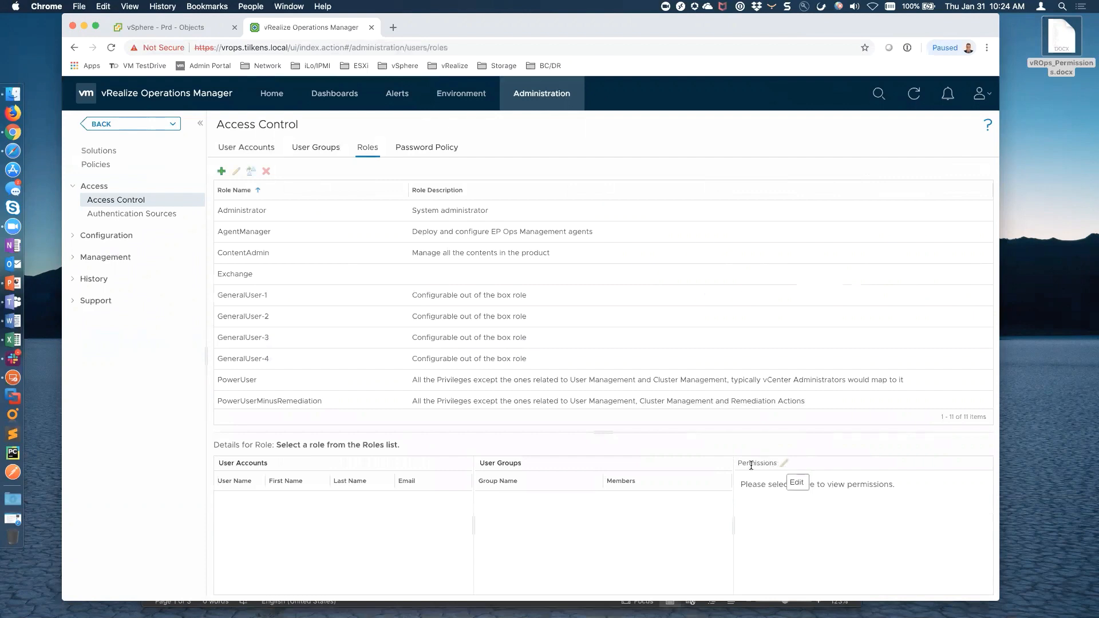
scroll(317, 358, down, 1)
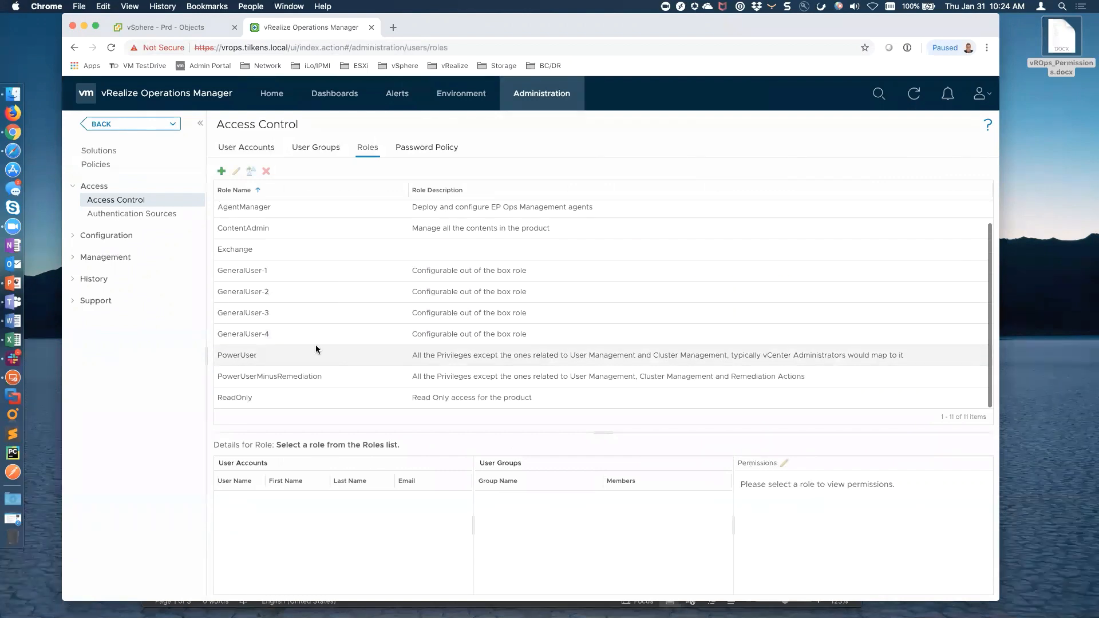
Open the Exchange role's permission editor, with Word snapped right and the browser left
click(262, 251)
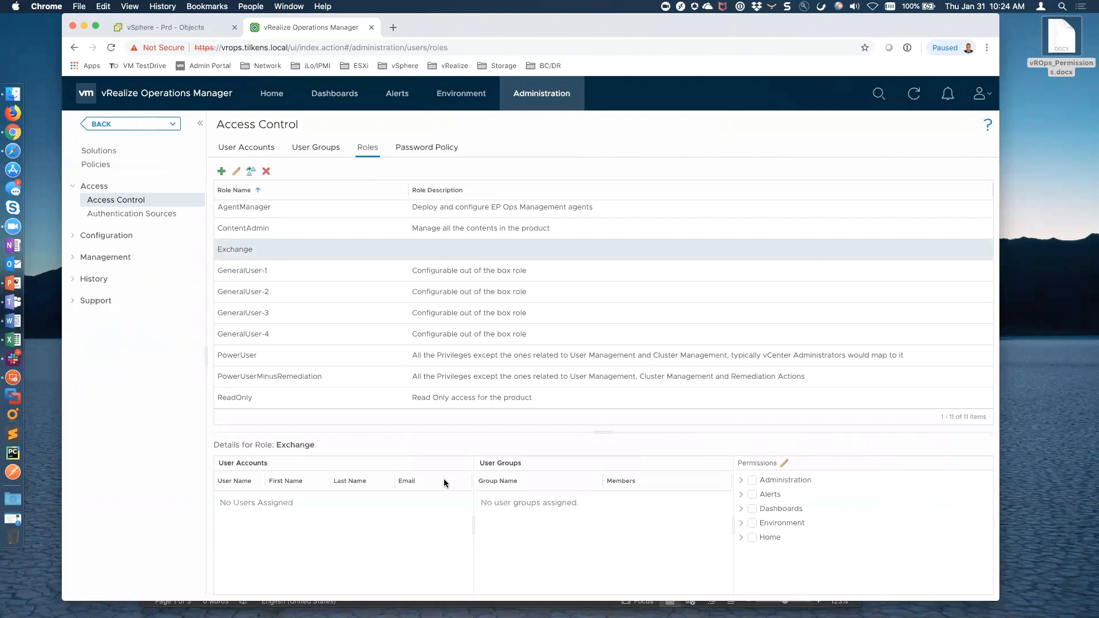
click(784, 464)
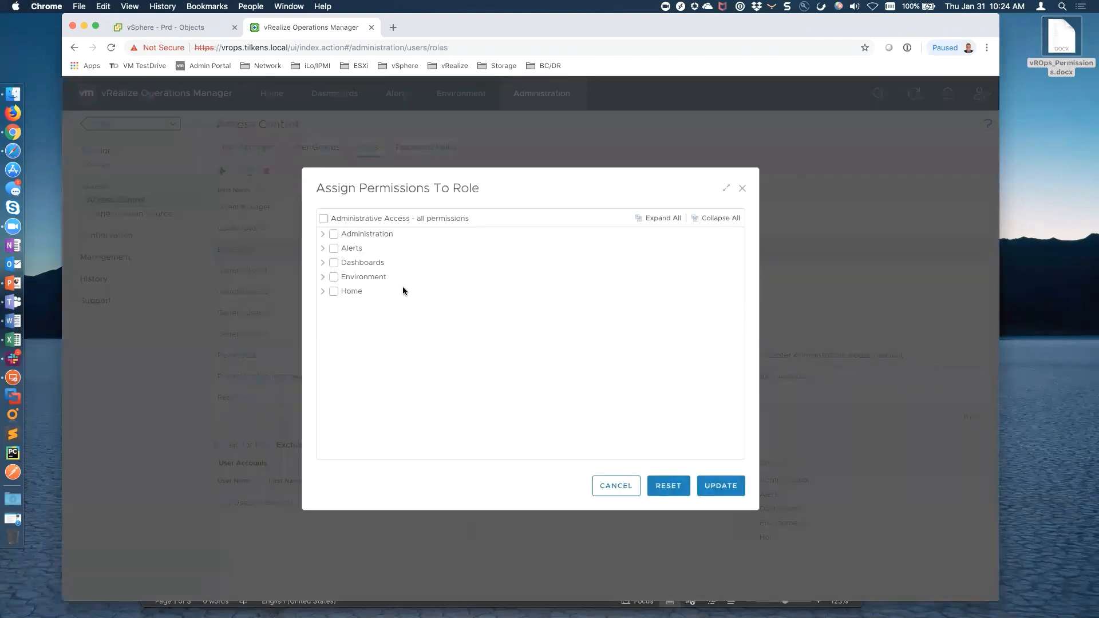
key(cmd+Tab)
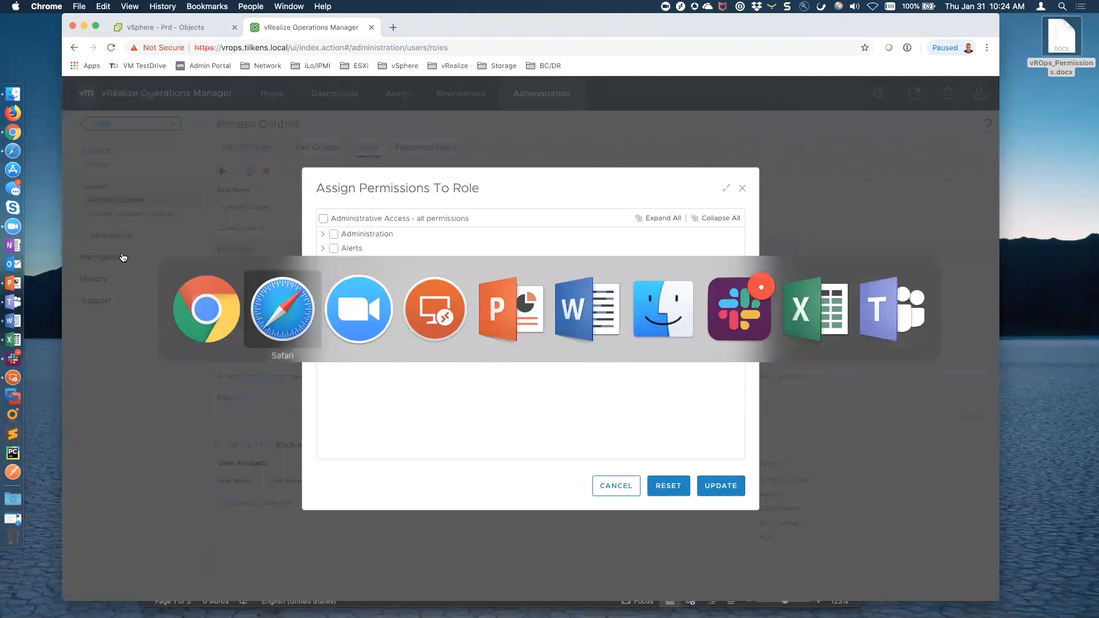
key(super+Tab)
key(super+Tab)
key(super+Tab)
key(super+Tab)
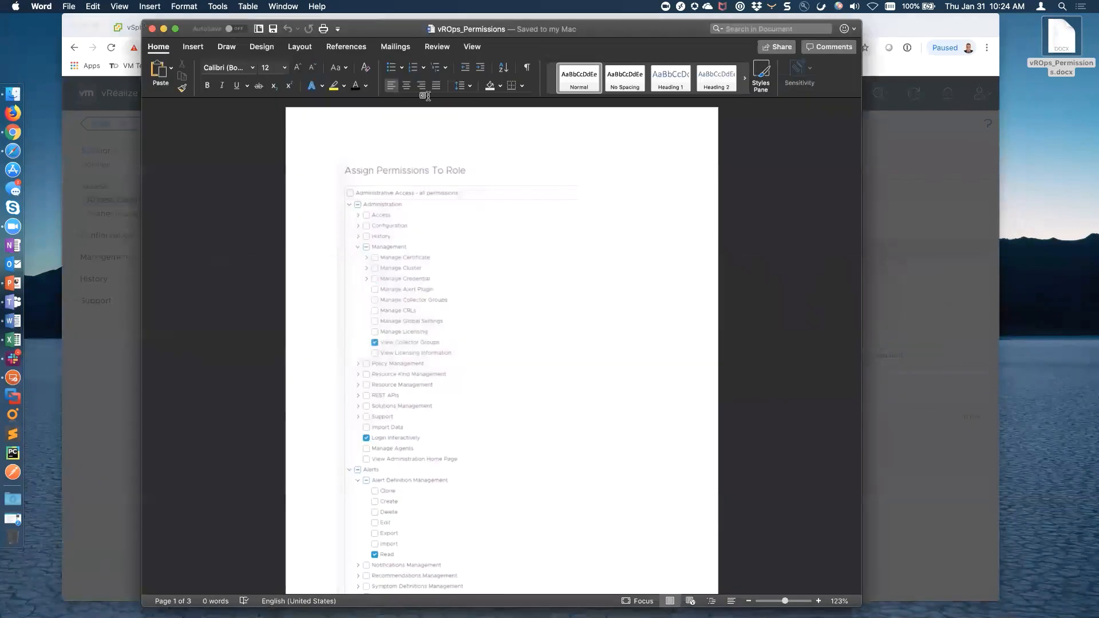
key(alt+super+Right)
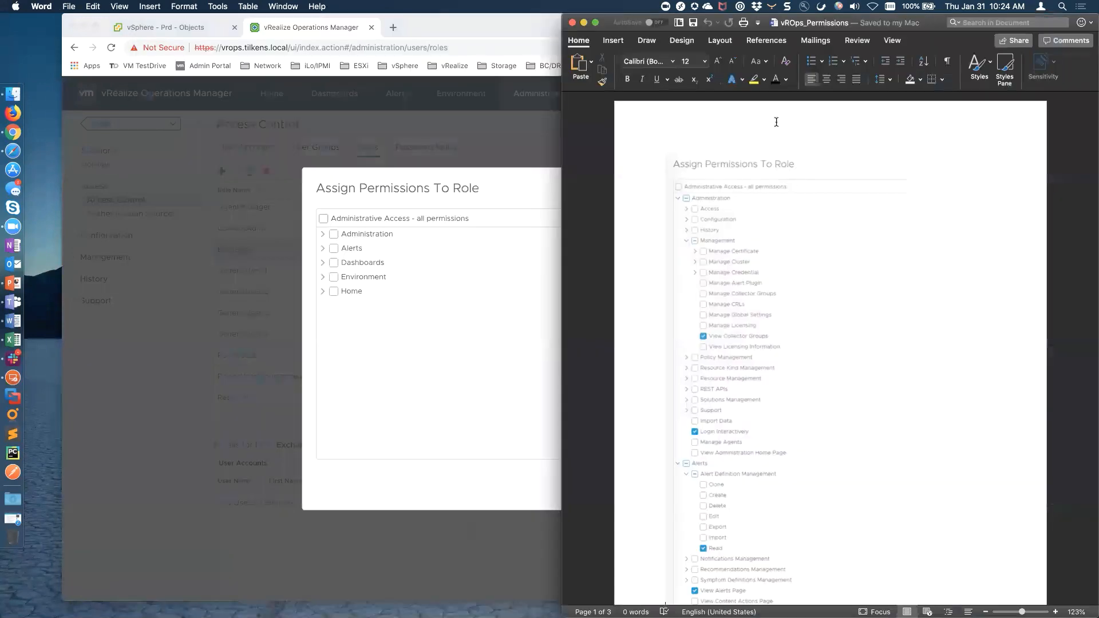
click(446, 329)
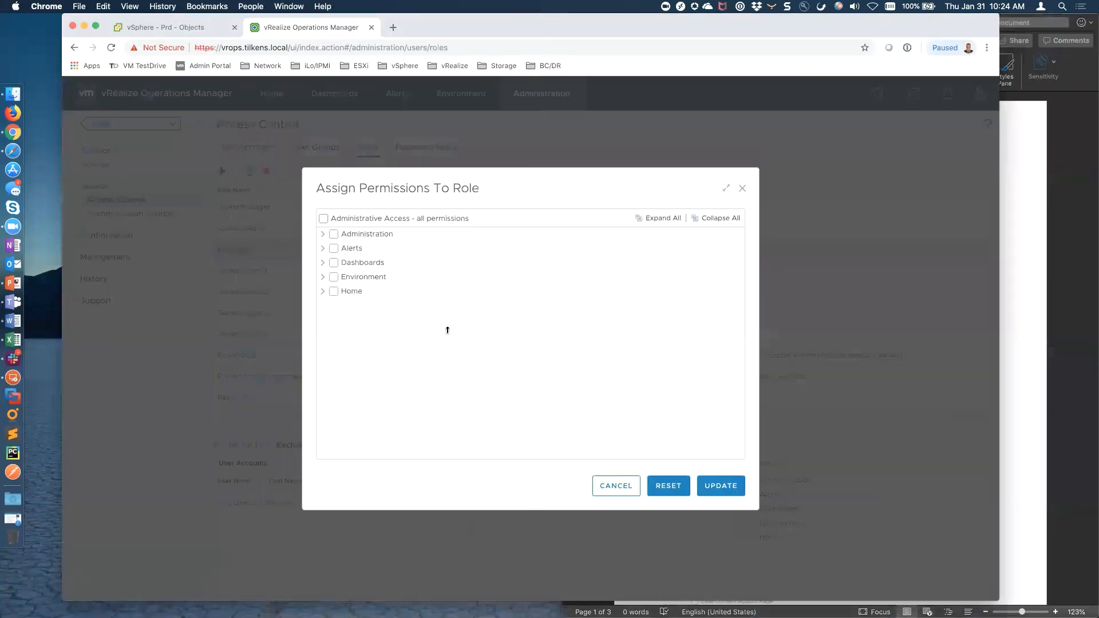
key(alt+super+Left)
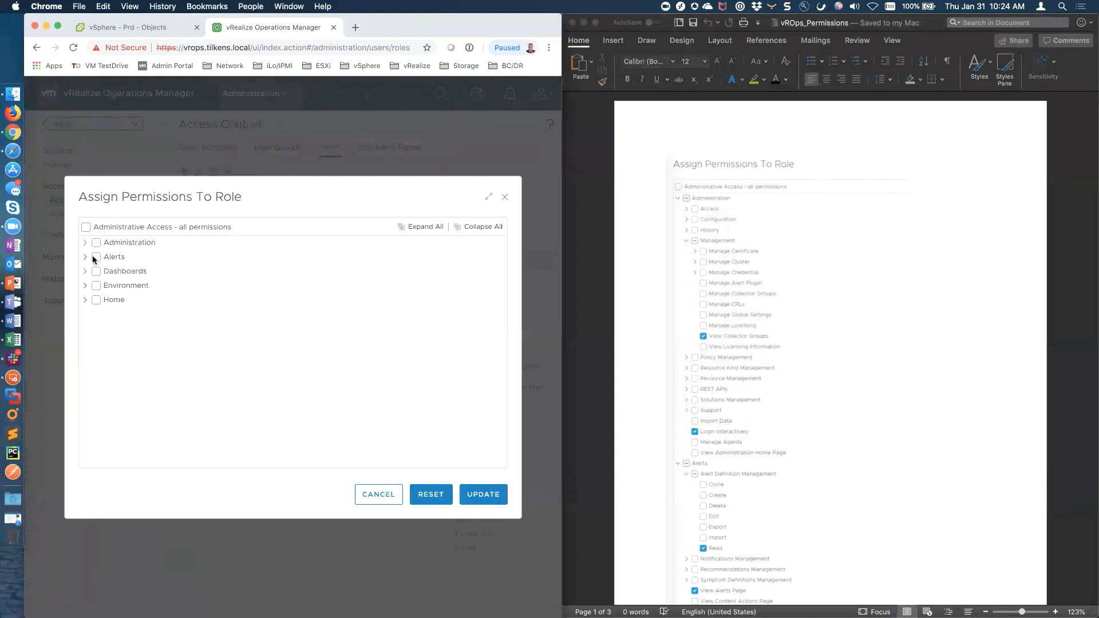
Tick View Collector Groups under Administration > Management, plus Login Interactively
click(86, 244)
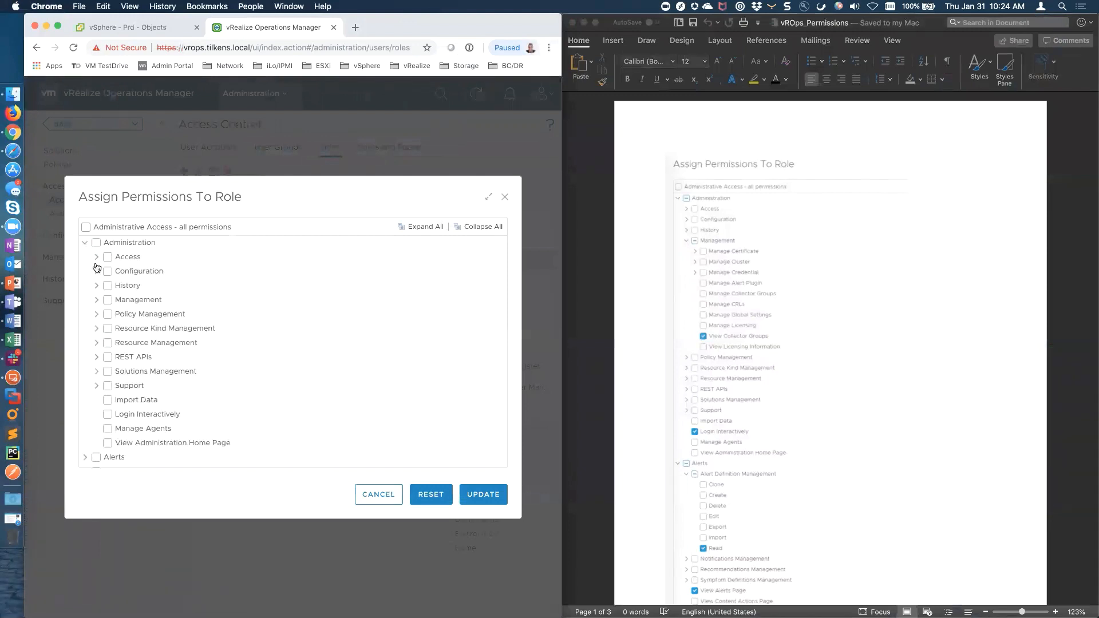
click(95, 302)
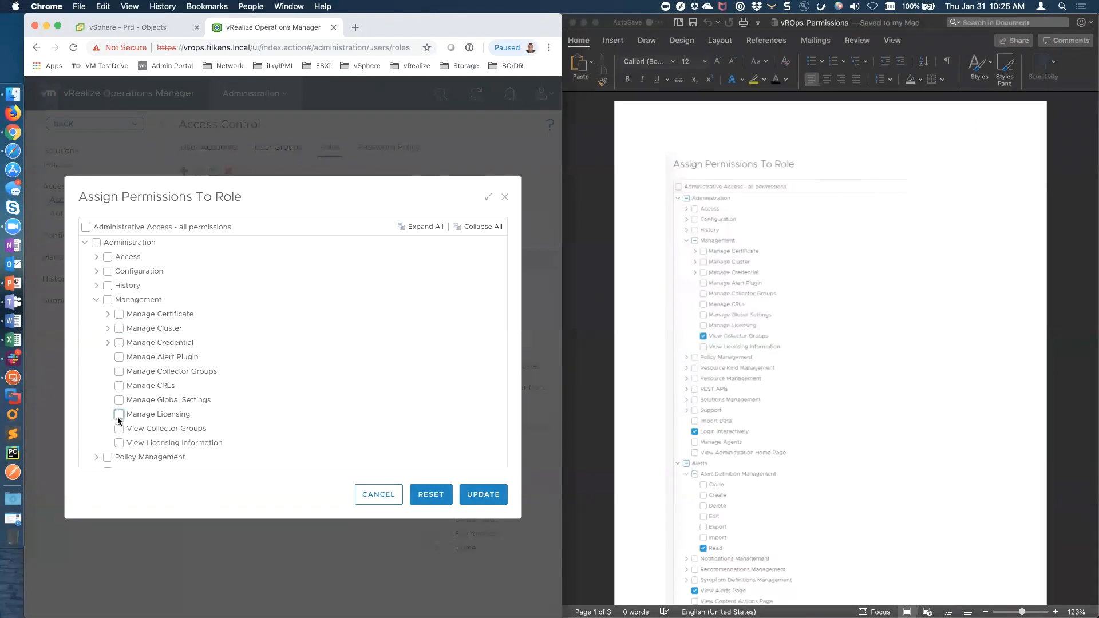
click(119, 429)
click(96, 300)
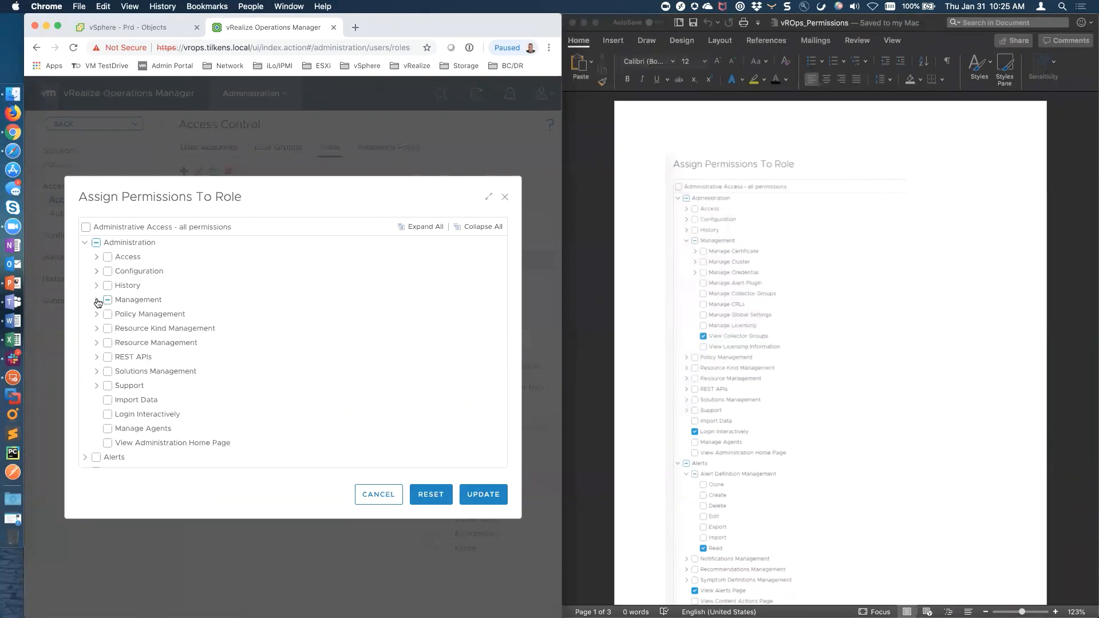
click(106, 415)
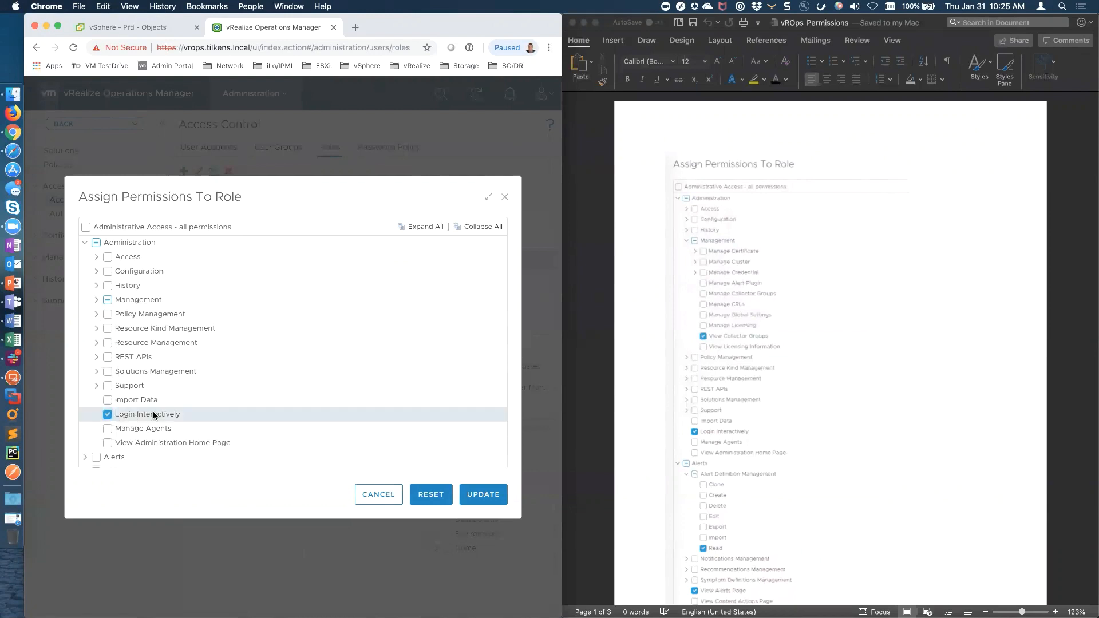
click(85, 242)
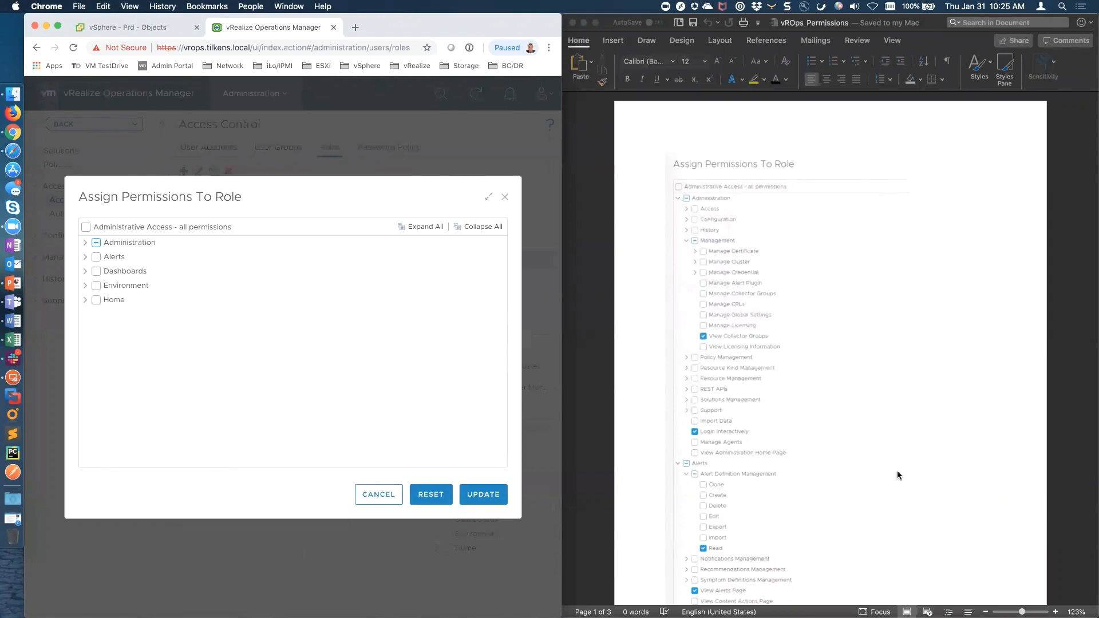
Tick Read under Alerts > Alert Definition Management, plus View Alerts Page
click(85, 258)
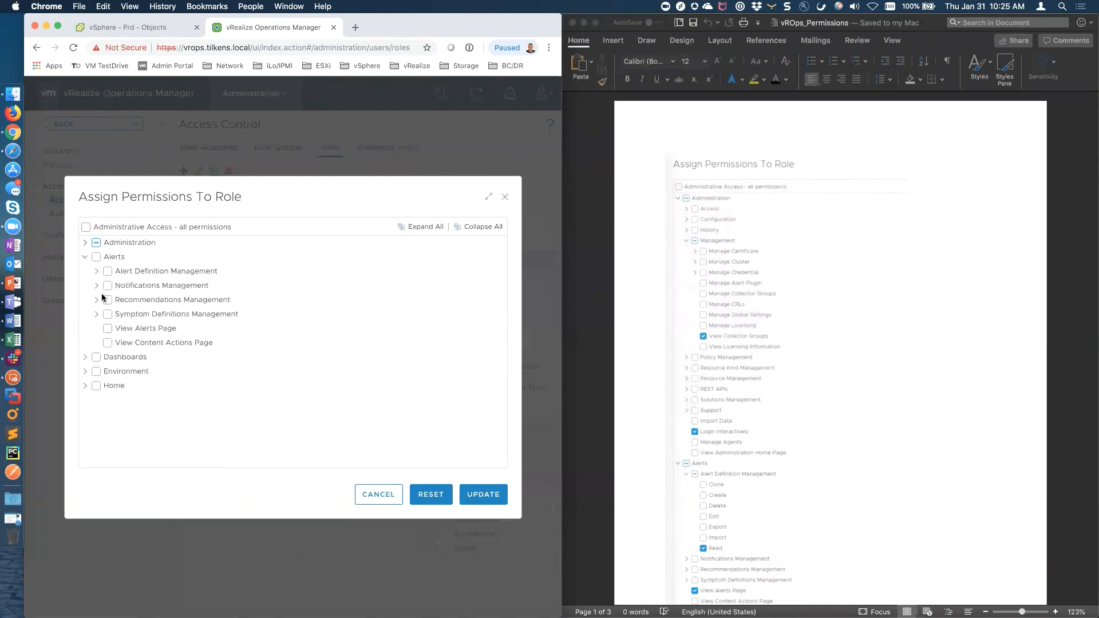
click(97, 271)
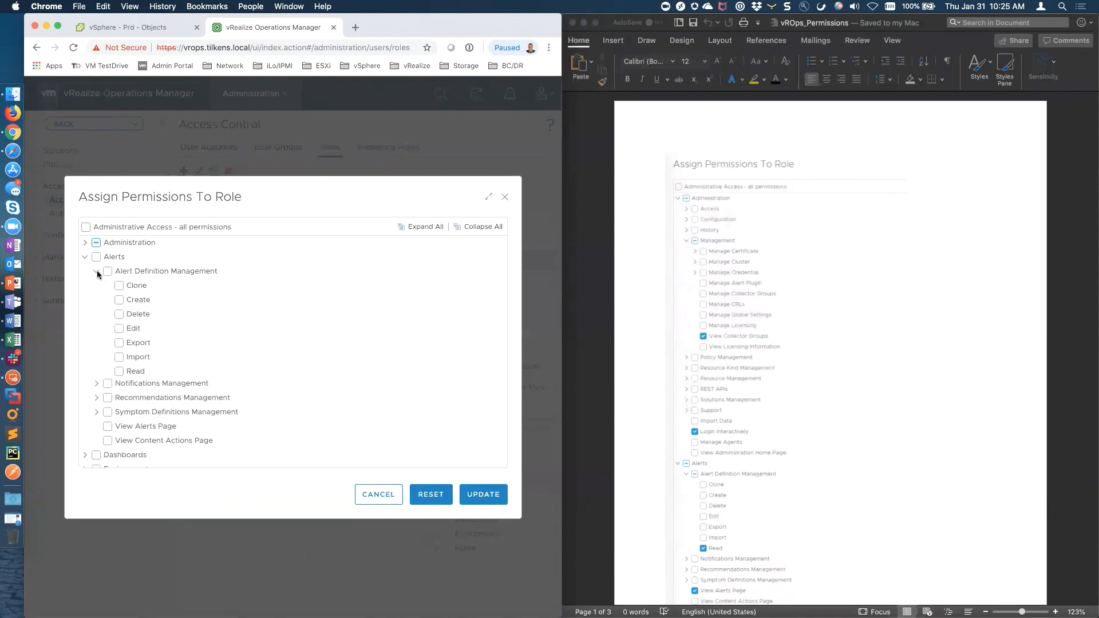
click(119, 371)
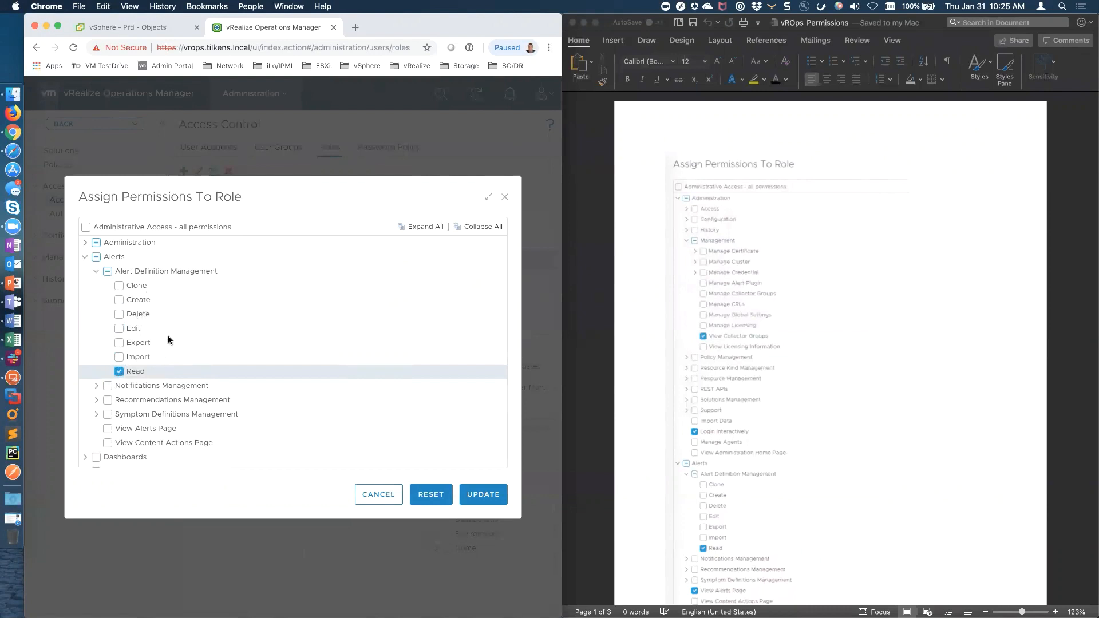
click(96, 272)
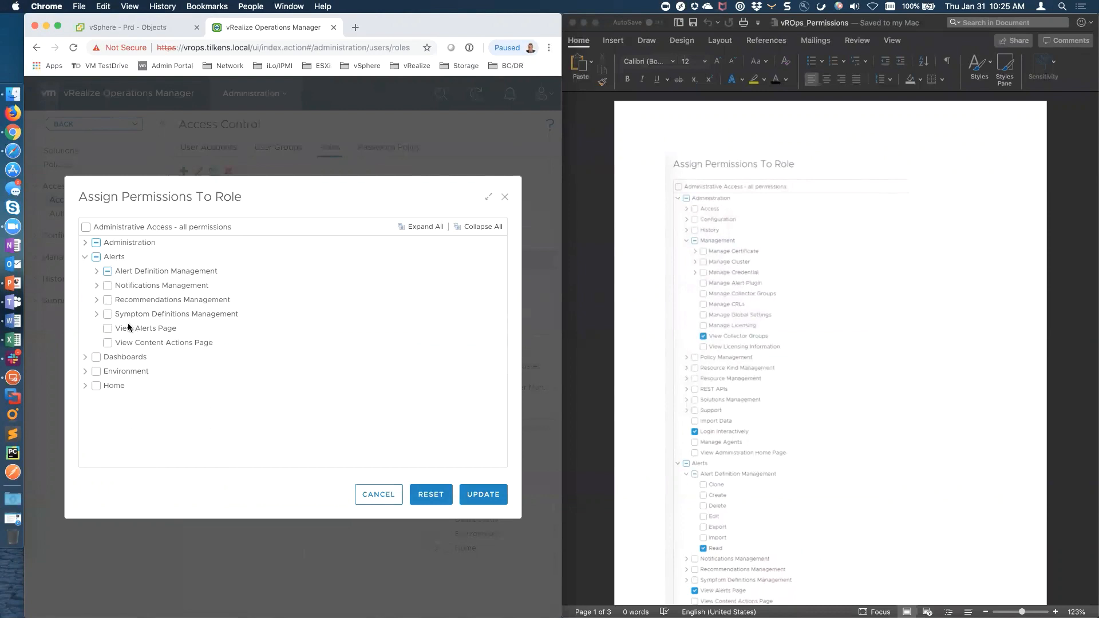
click(108, 328)
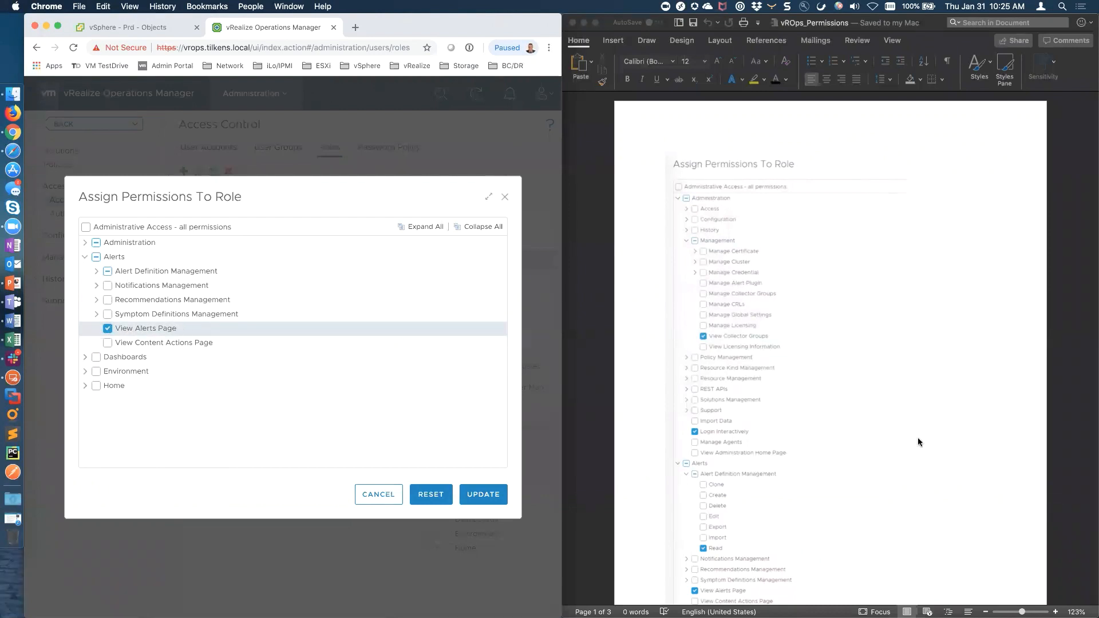
scroll(918, 439, down, 10)
Tick View Dashboards List, View Dashboards Page and Views Management Render under Dashboards
scroll(917, 442, down, 2)
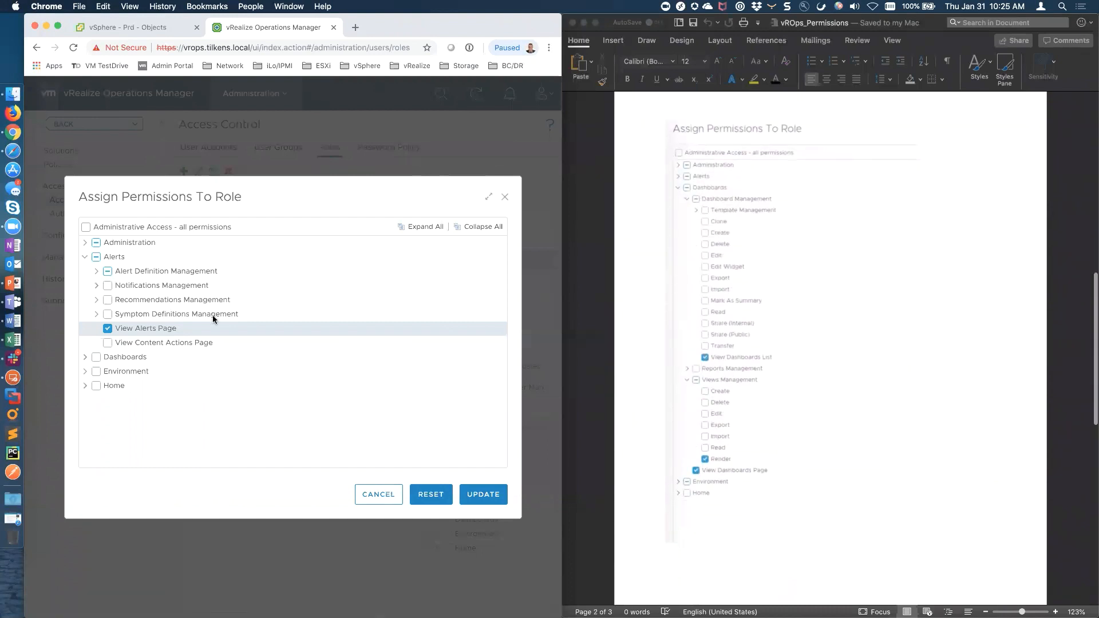
click(84, 257)
click(85, 271)
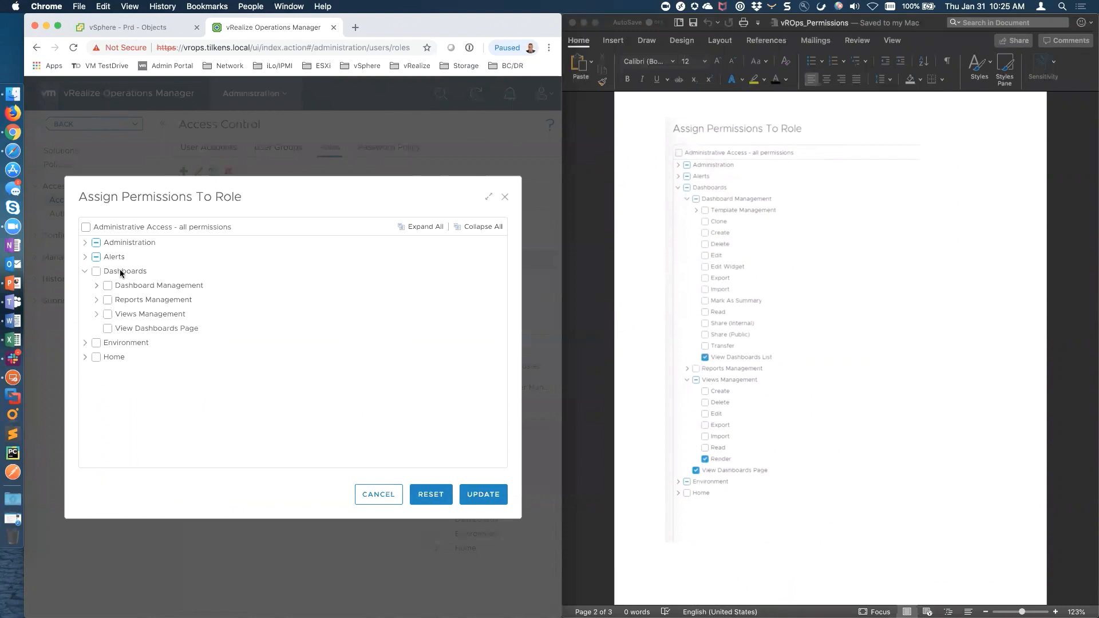
click(96, 285)
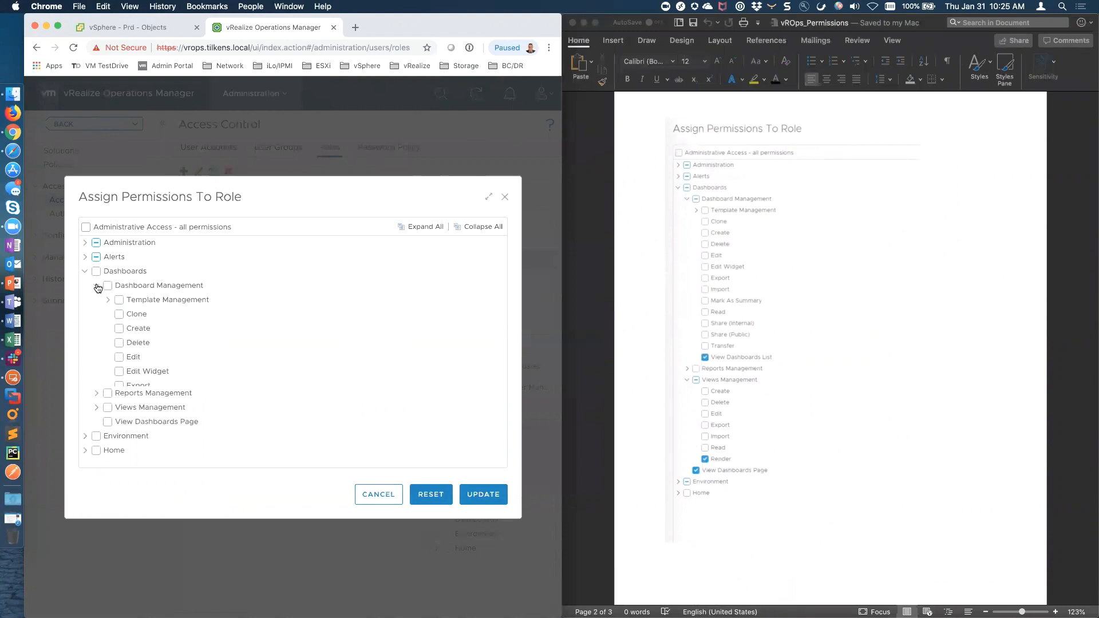
scroll(141, 397, down, 4)
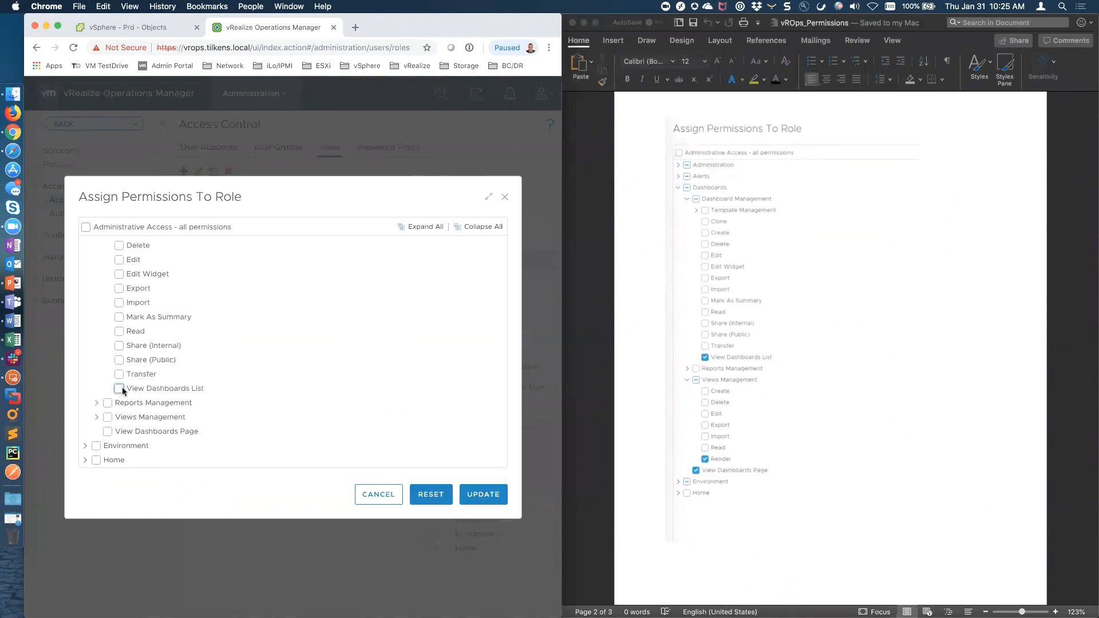
click(119, 388)
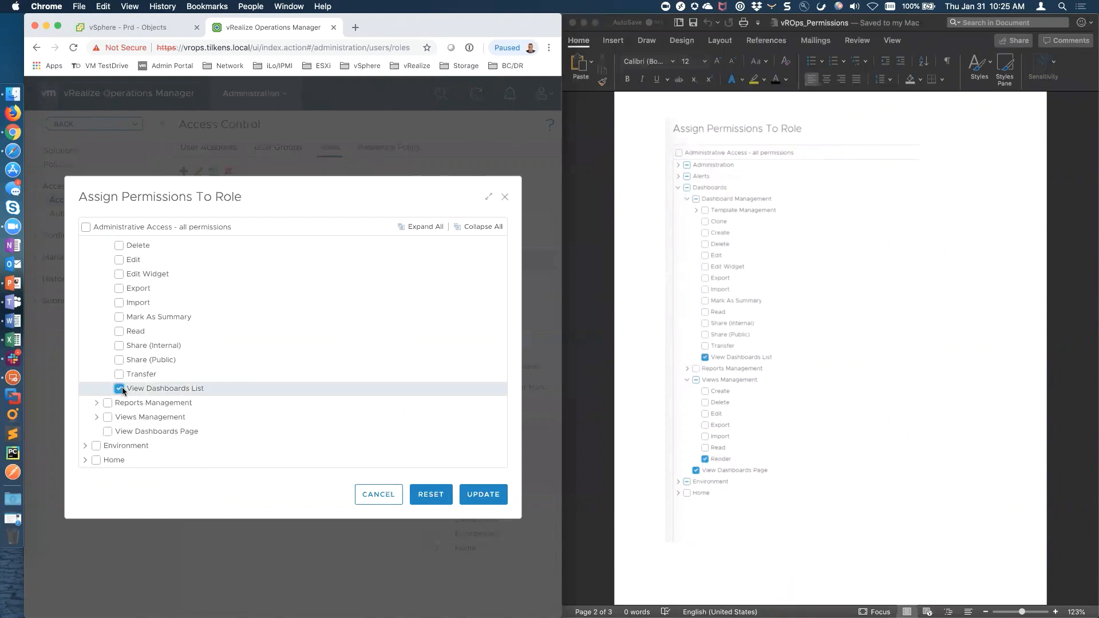
click(107, 432)
click(96, 416)
scroll(167, 414, down, 3)
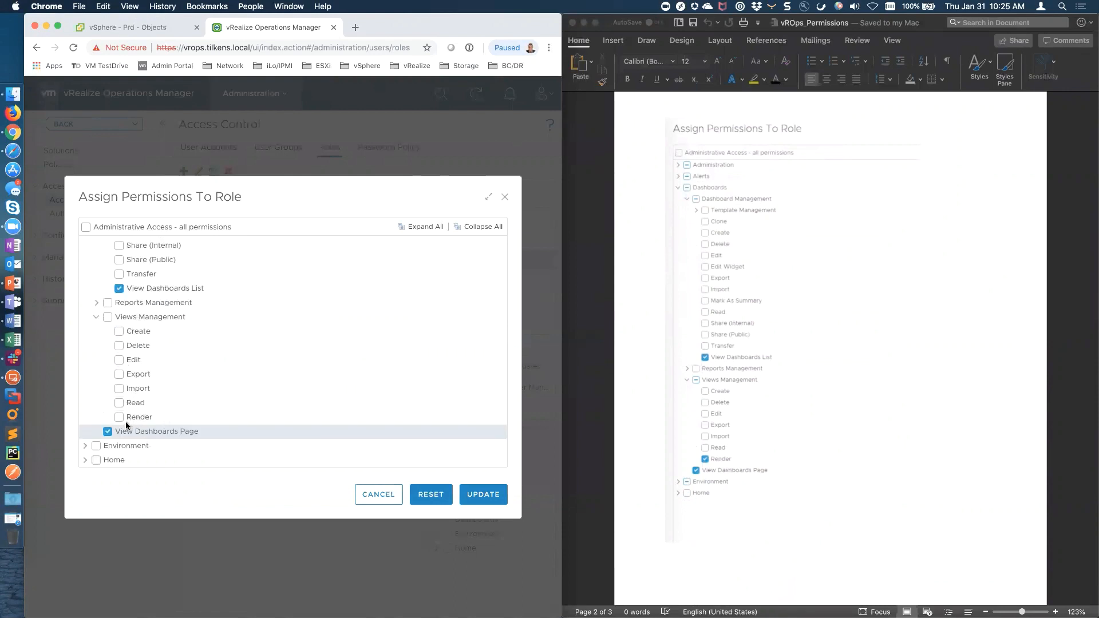
click(119, 418)
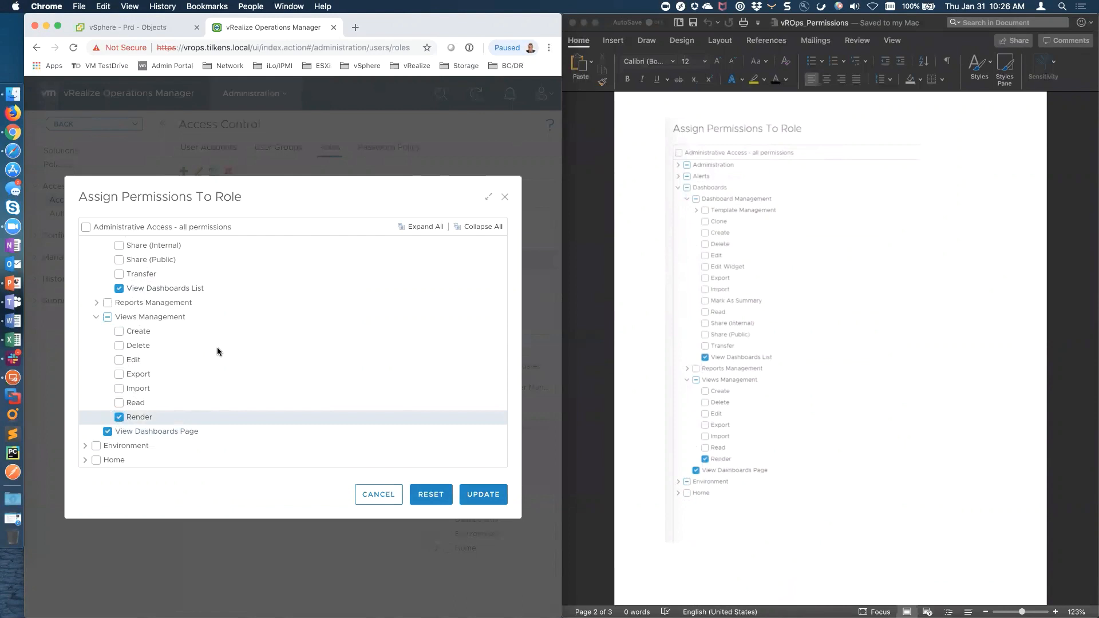
scroll(217, 351, up, 5)
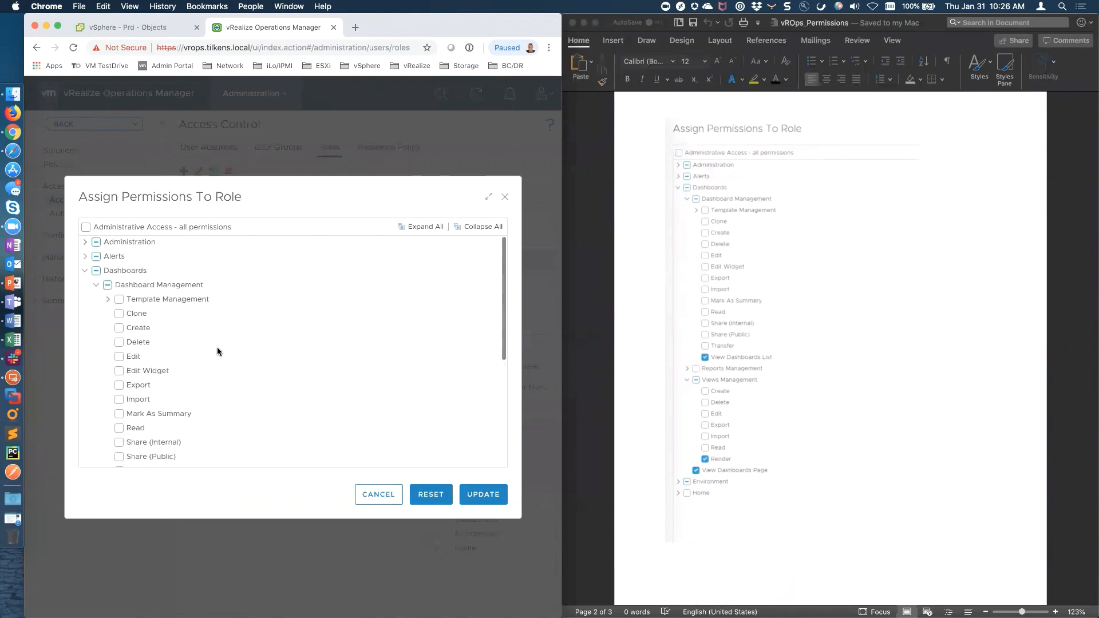
click(84, 273)
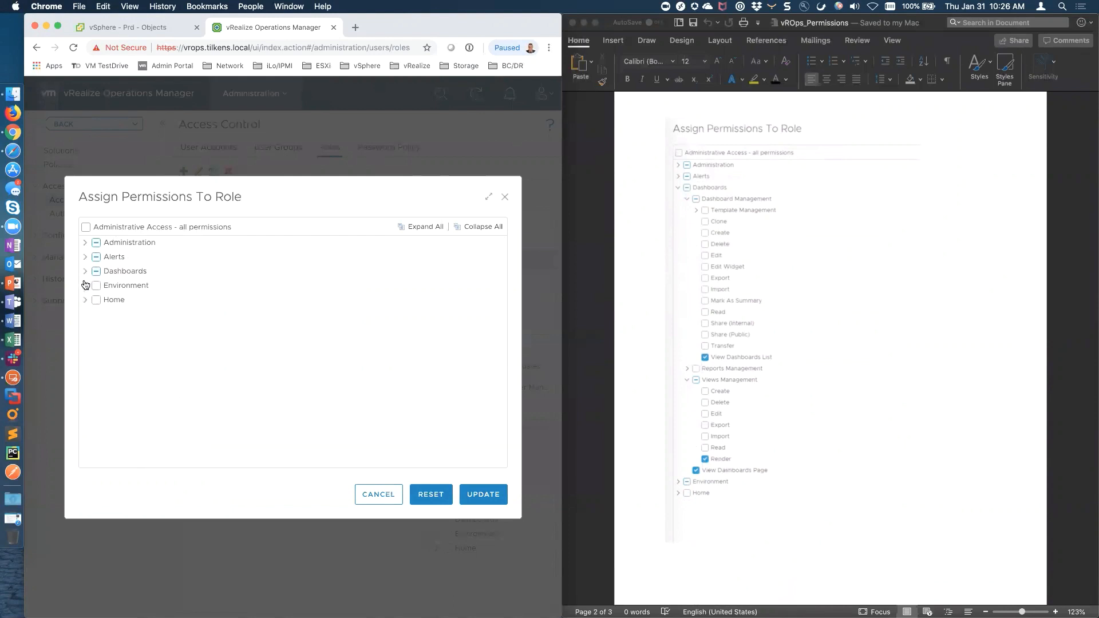
Grant all Environment permissions, then remove the Action and Alert notes Management permissions
click(86, 286)
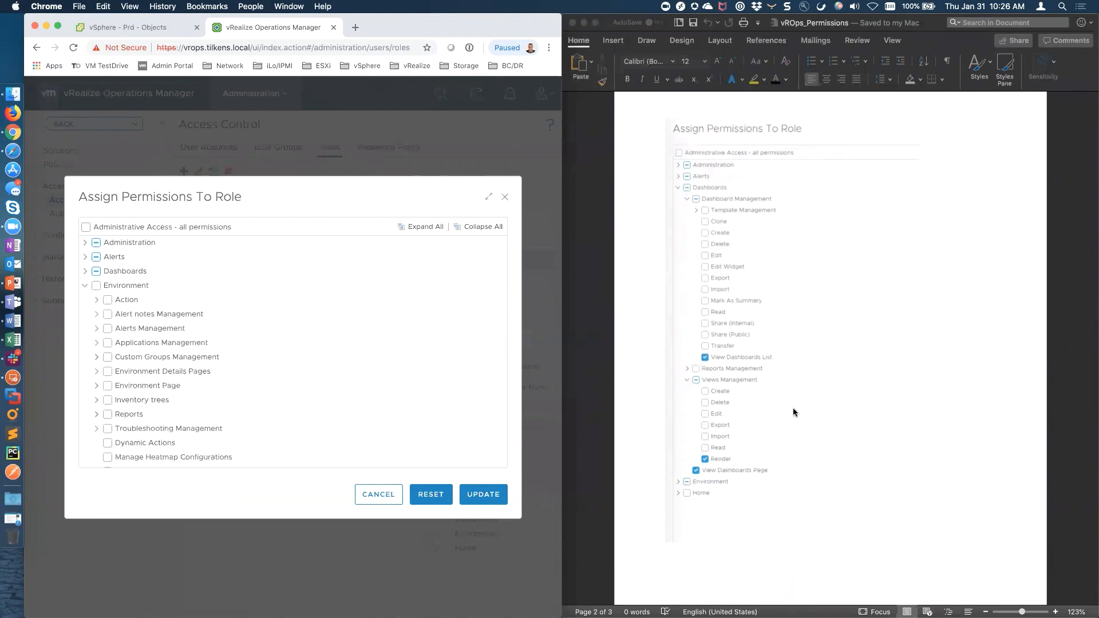
scroll(812, 420, down, 6)
scroll(811, 420, down, 10)
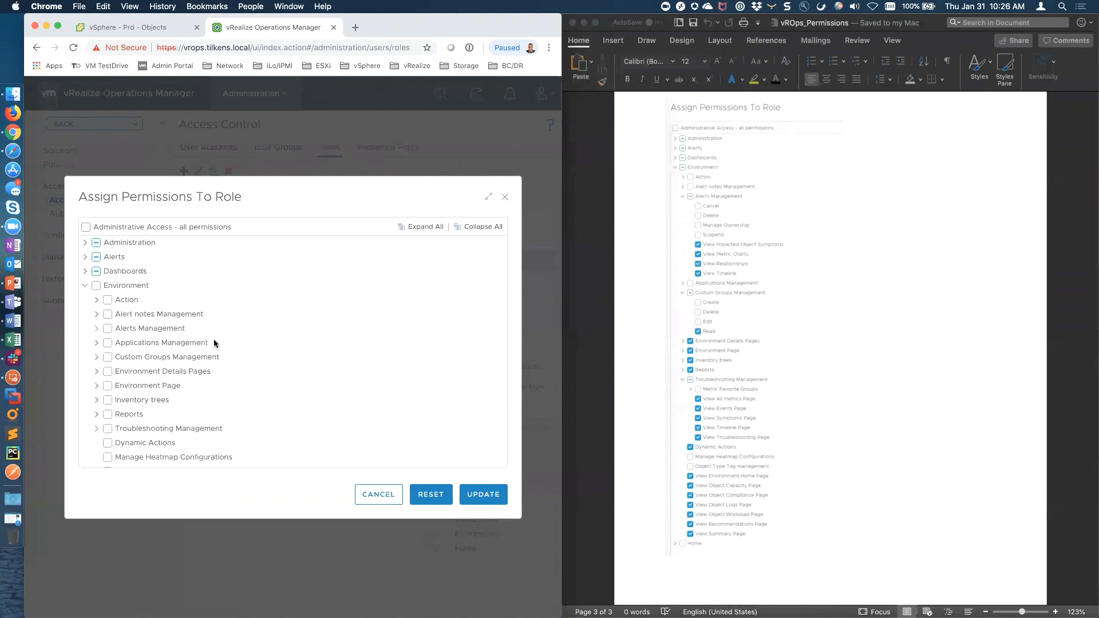
click(96, 286)
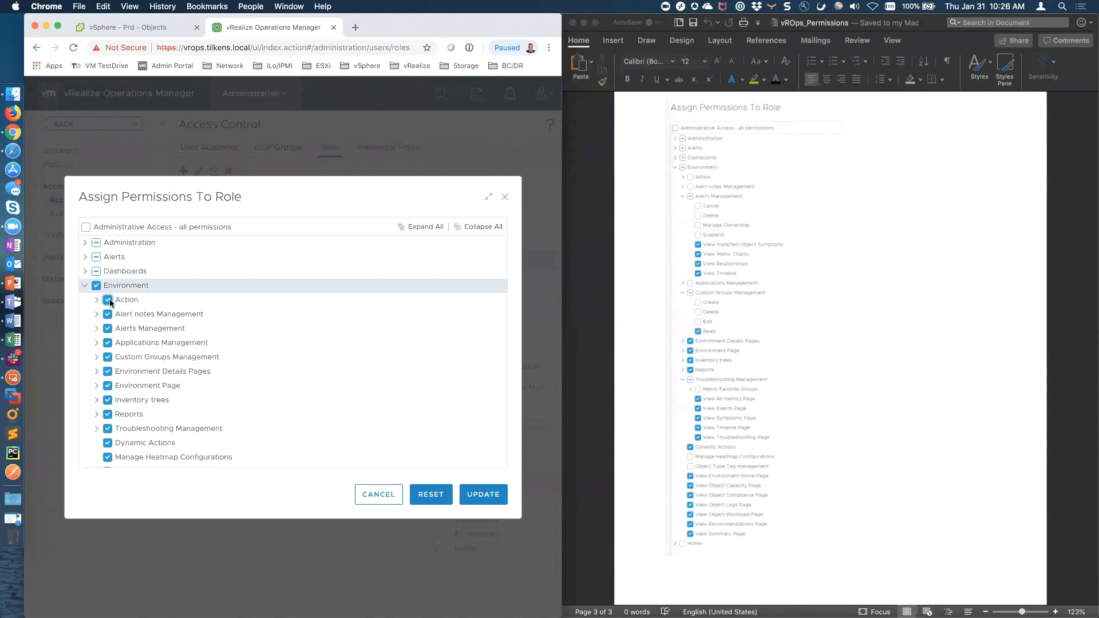
click(107, 300)
click(97, 300)
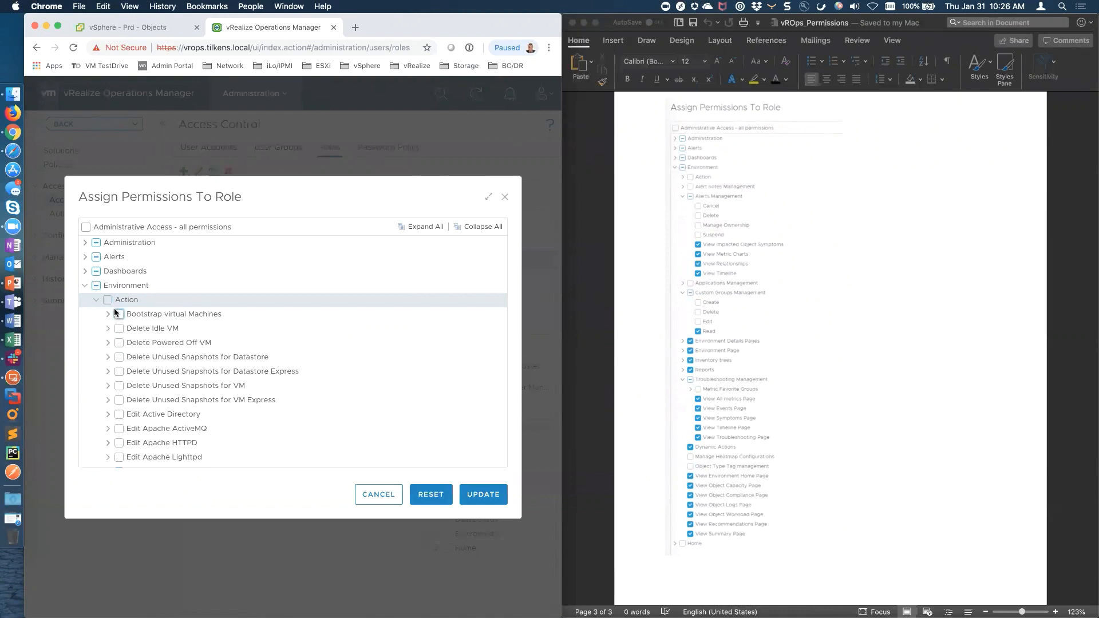
click(96, 301)
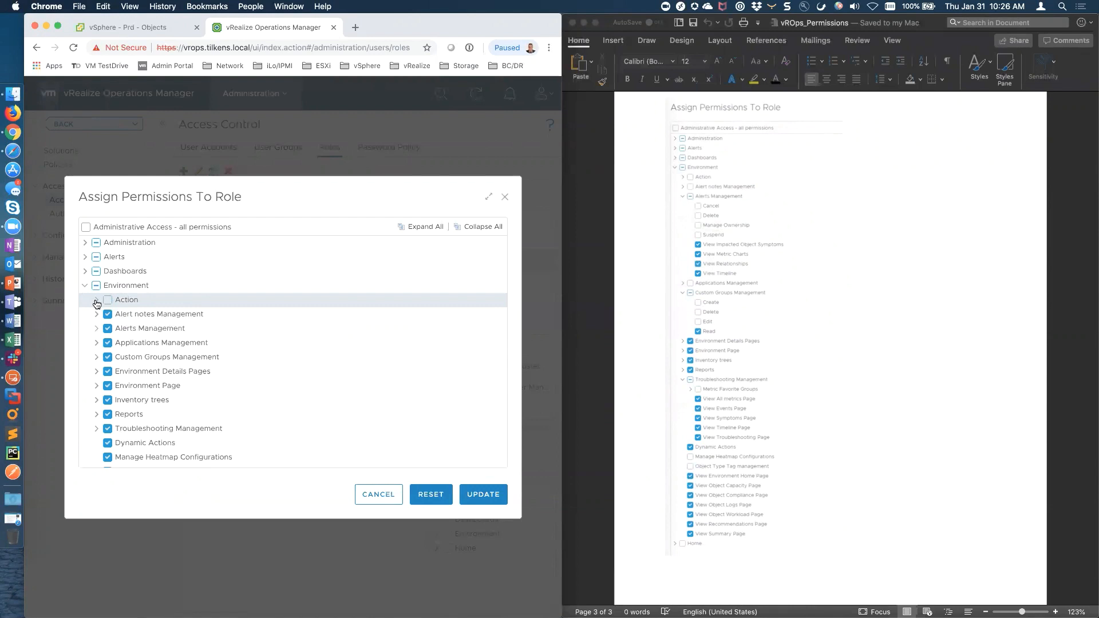
click(107, 314)
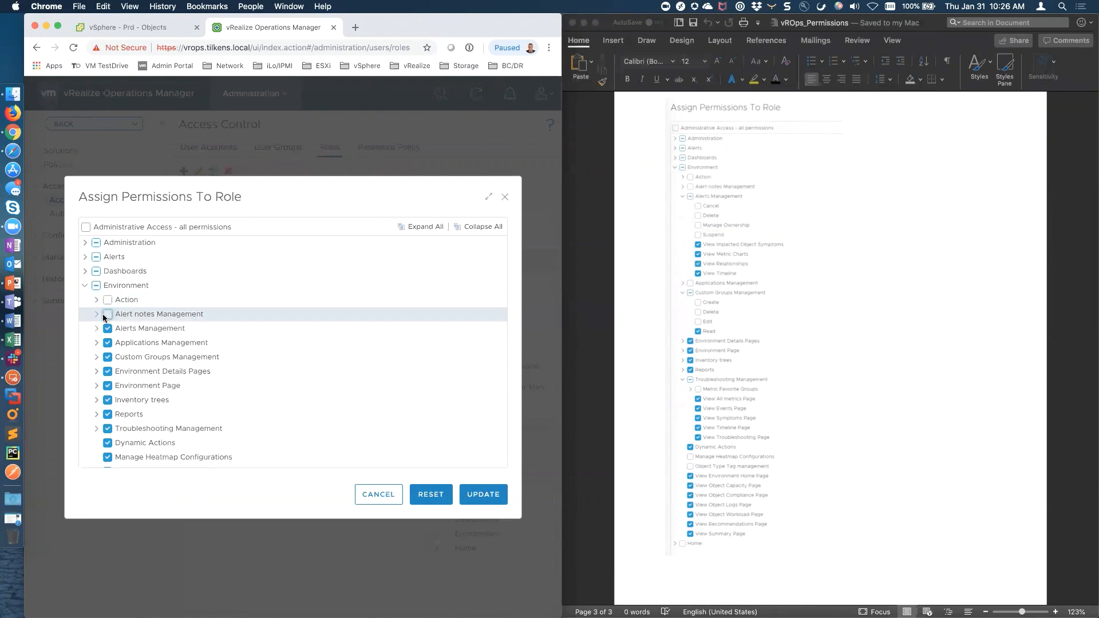
click(95, 316)
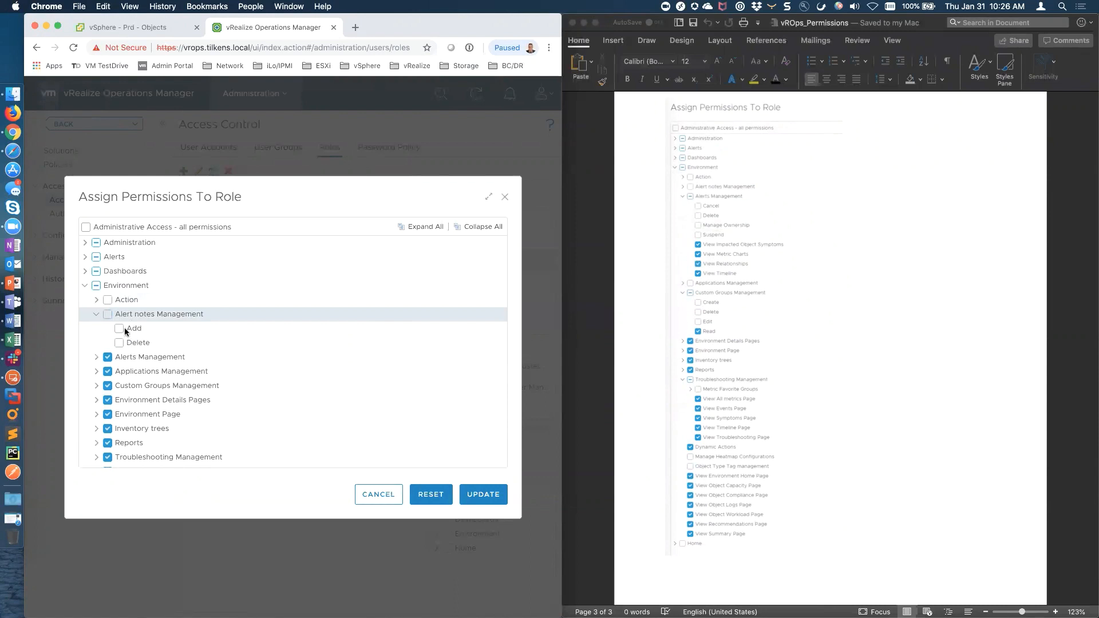
click(96, 316)
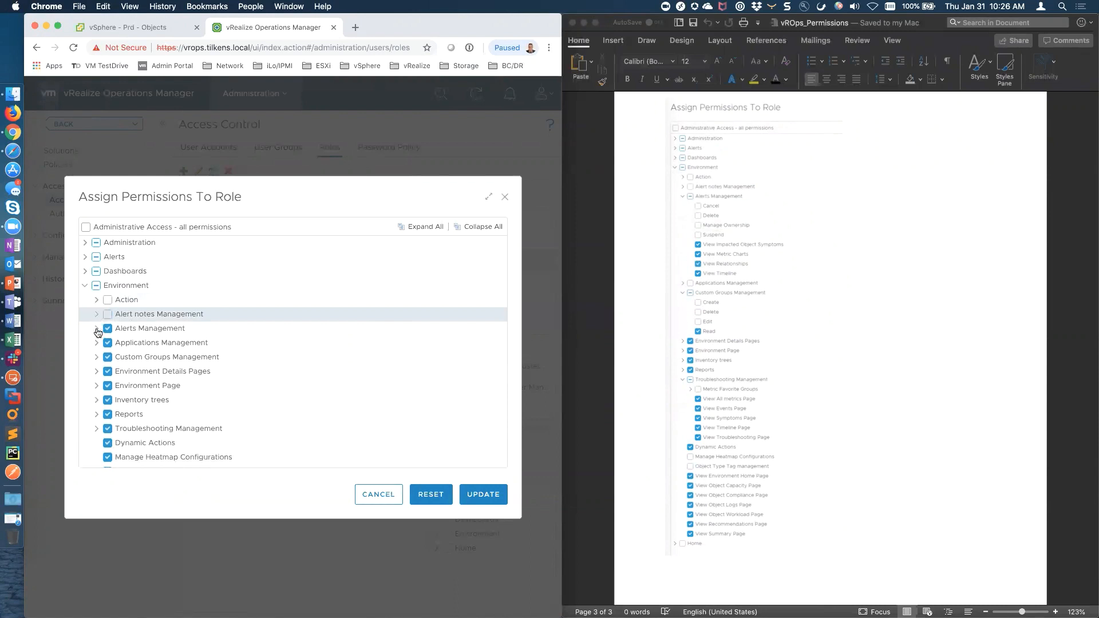
Remove the Cancel, Delete, Manage Ownership and Suspend permissions under Alerts Management
click(97, 329)
click(118, 343)
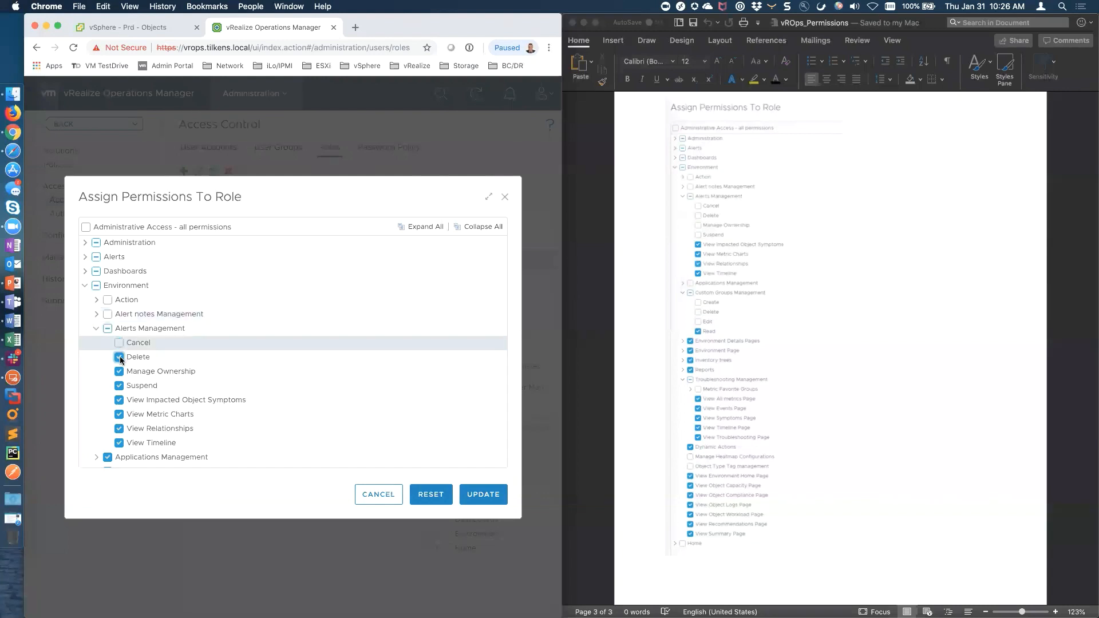
click(119, 357)
click(119, 372)
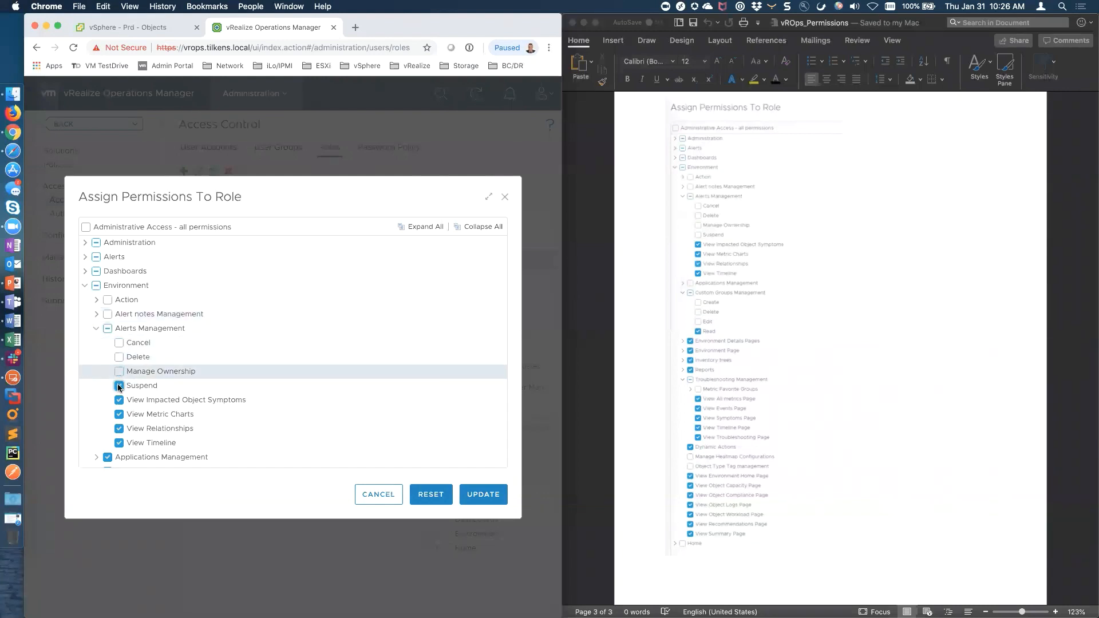
click(119, 386)
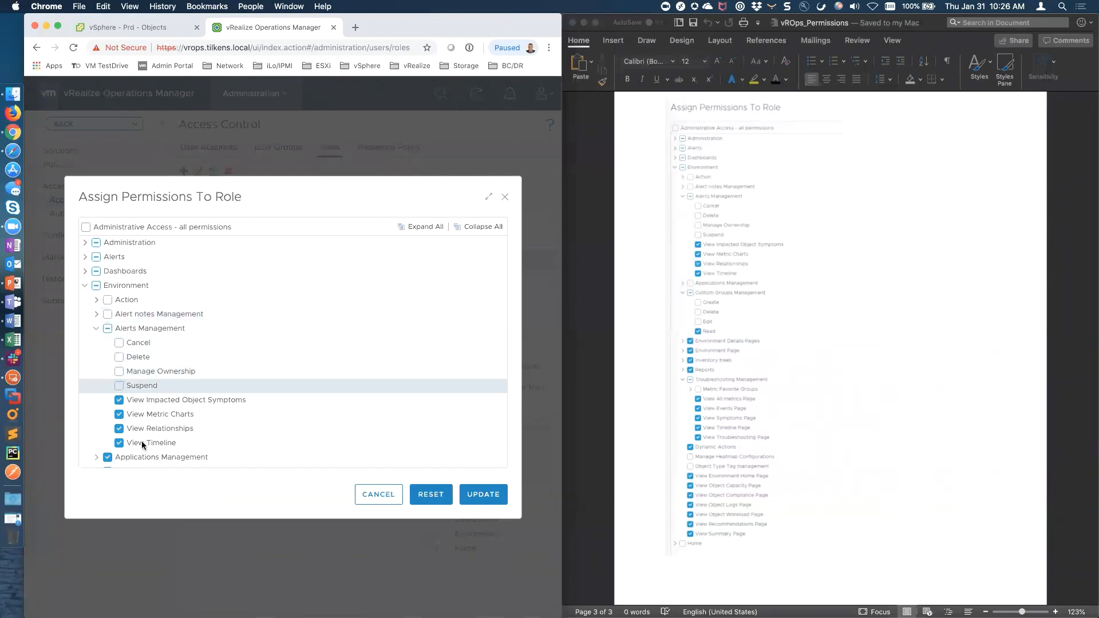
click(96, 329)
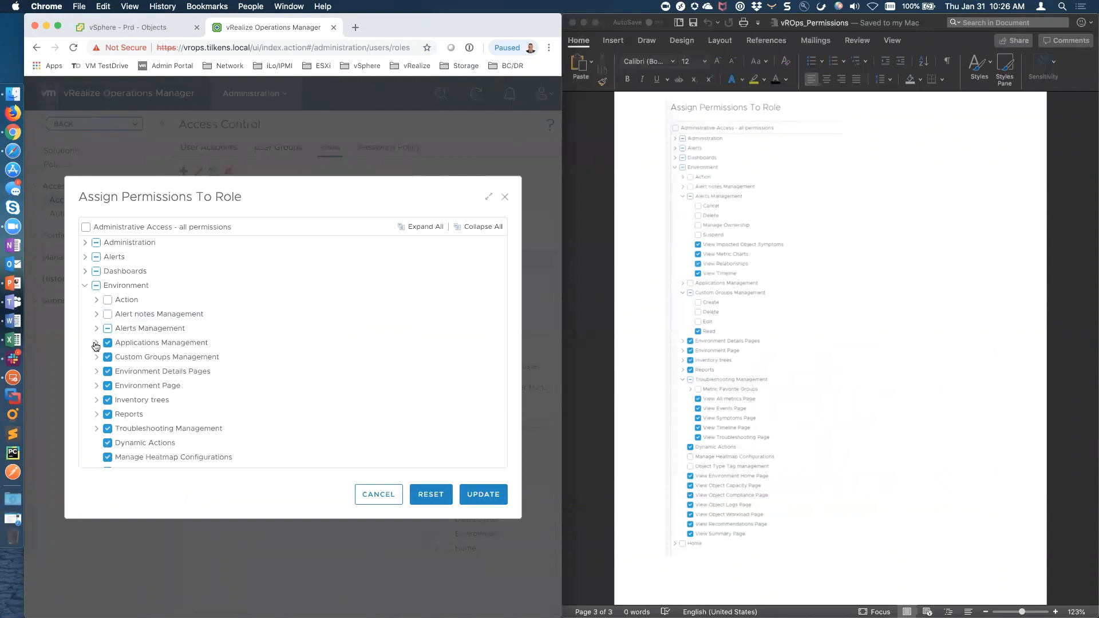
Clear Applications Management and remove Create, Delete and Edit from Custom Groups Management
click(97, 342)
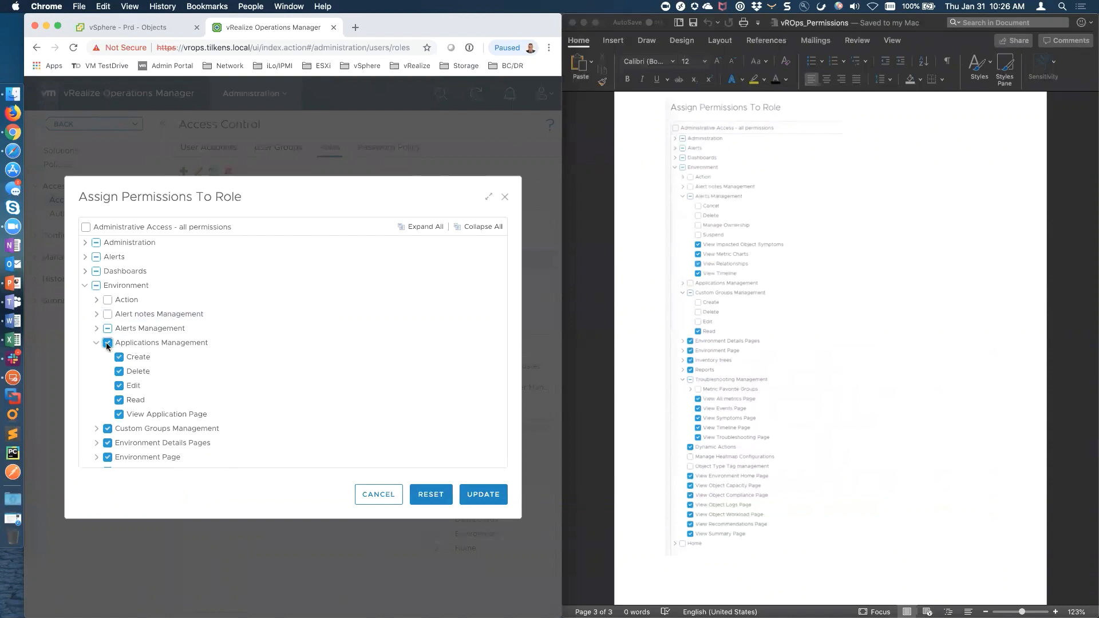
click(107, 344)
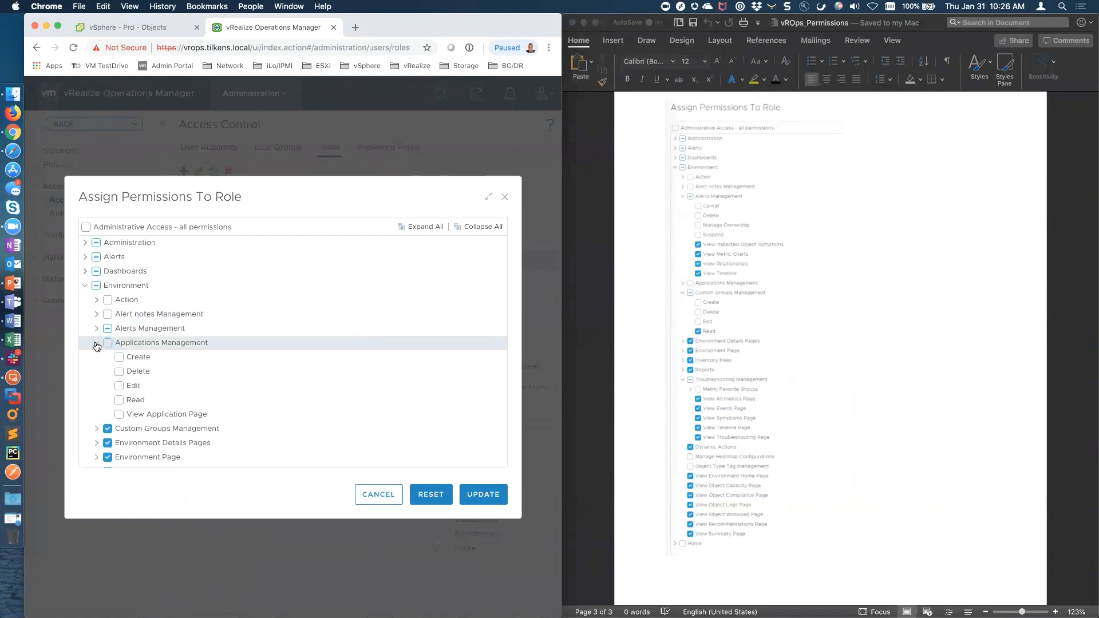
click(96, 343)
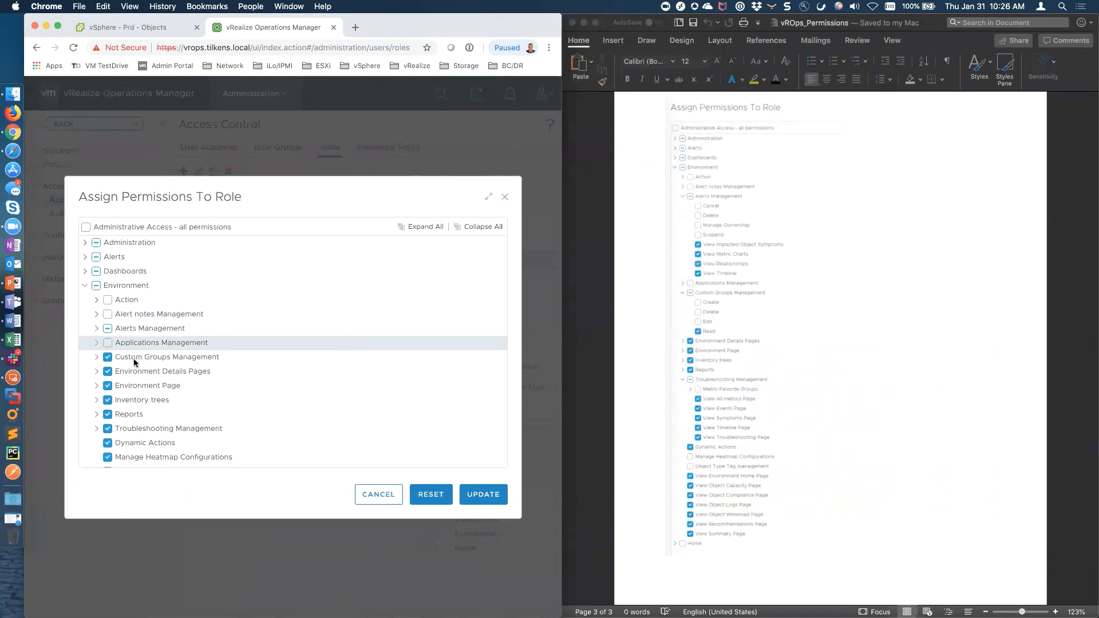
click(96, 357)
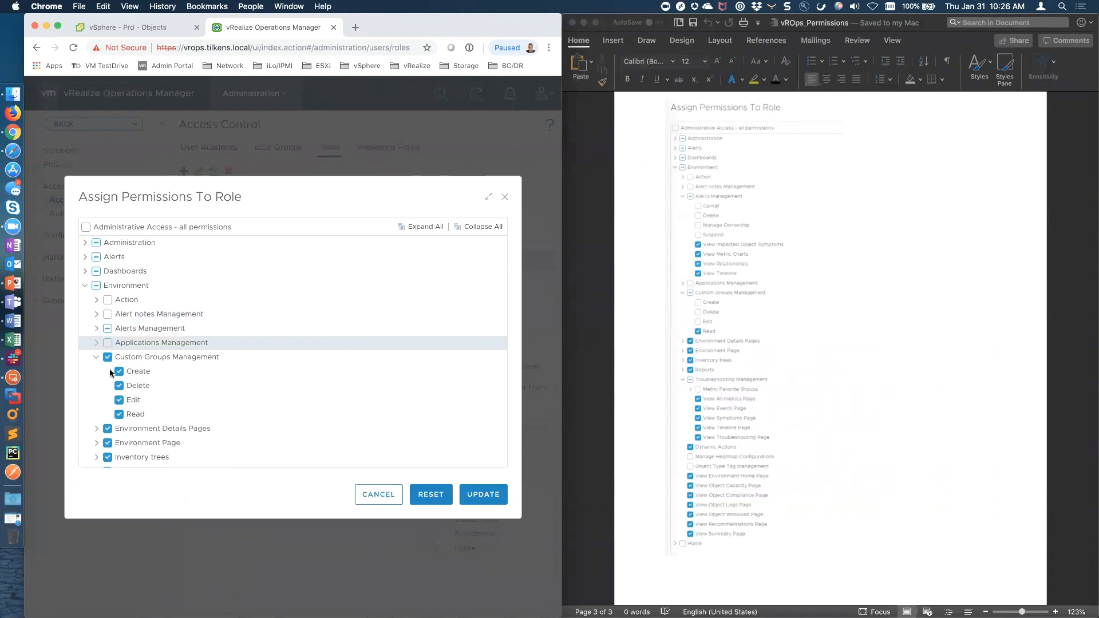
click(119, 371)
click(119, 385)
click(119, 399)
Remove the Metric Favorite Groups permissions under Troubleshooting Management
click(96, 358)
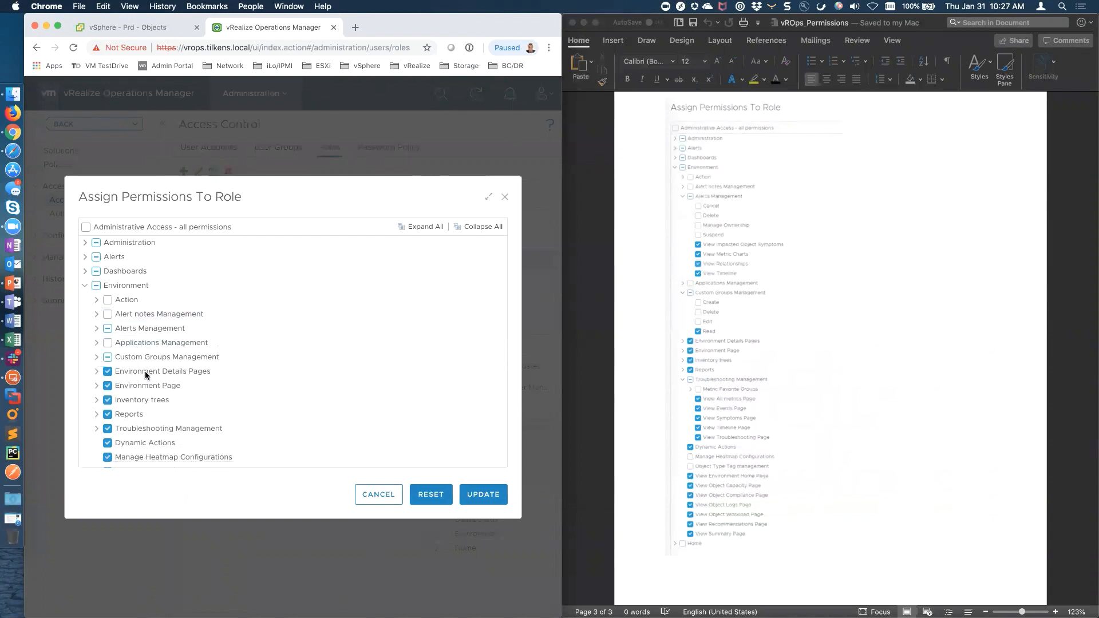
click(97, 387)
click(97, 428)
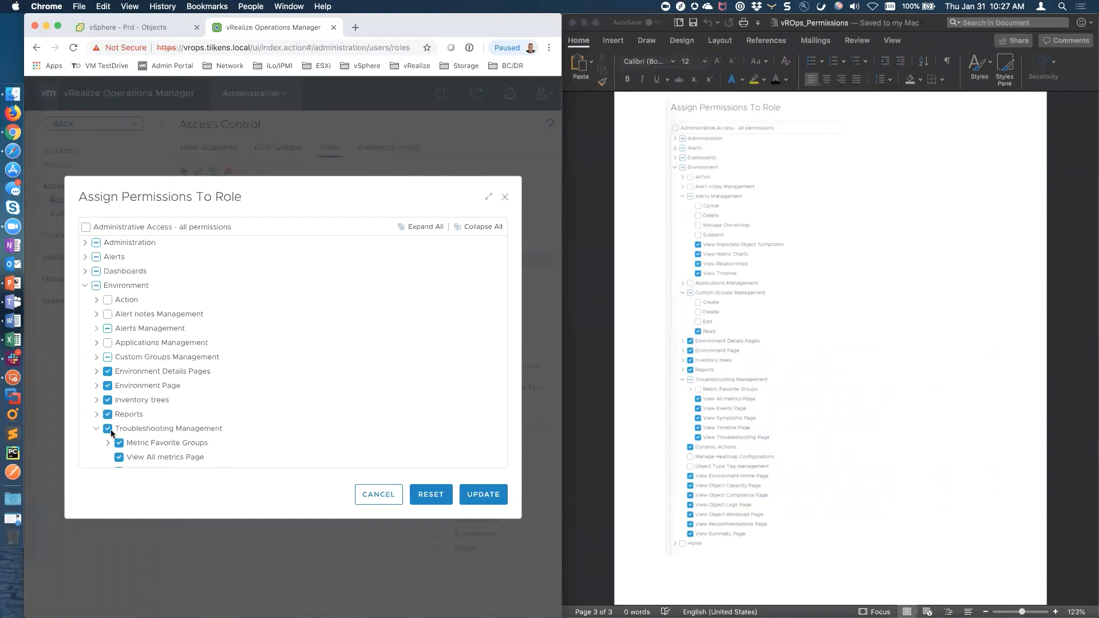
click(119, 443)
scroll(118, 423, down, 4)
click(108, 344)
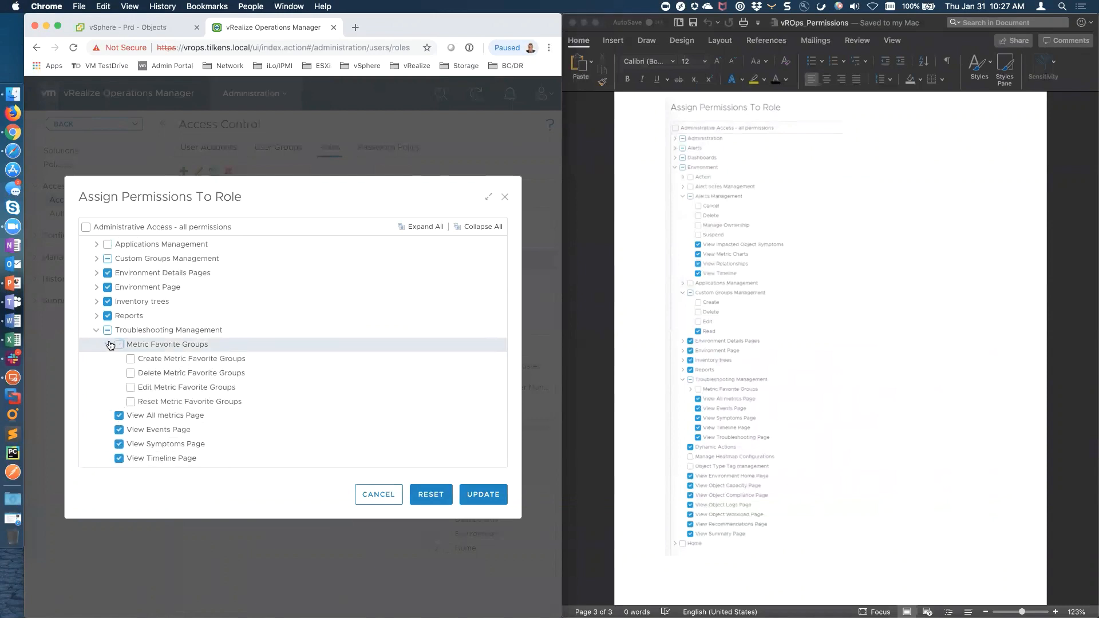
click(107, 345)
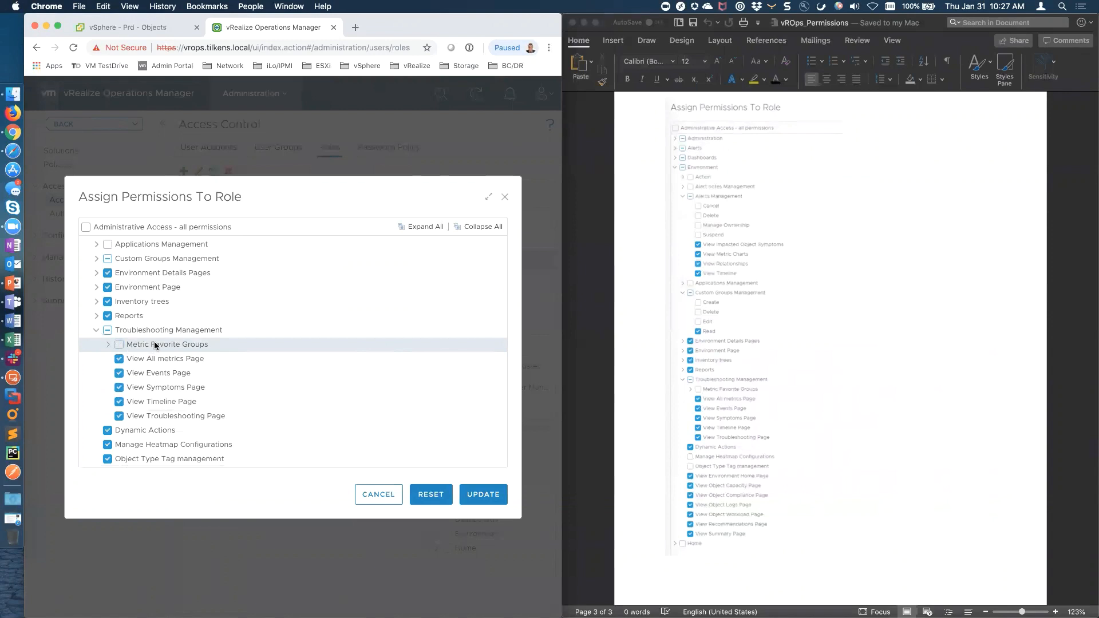
click(96, 330)
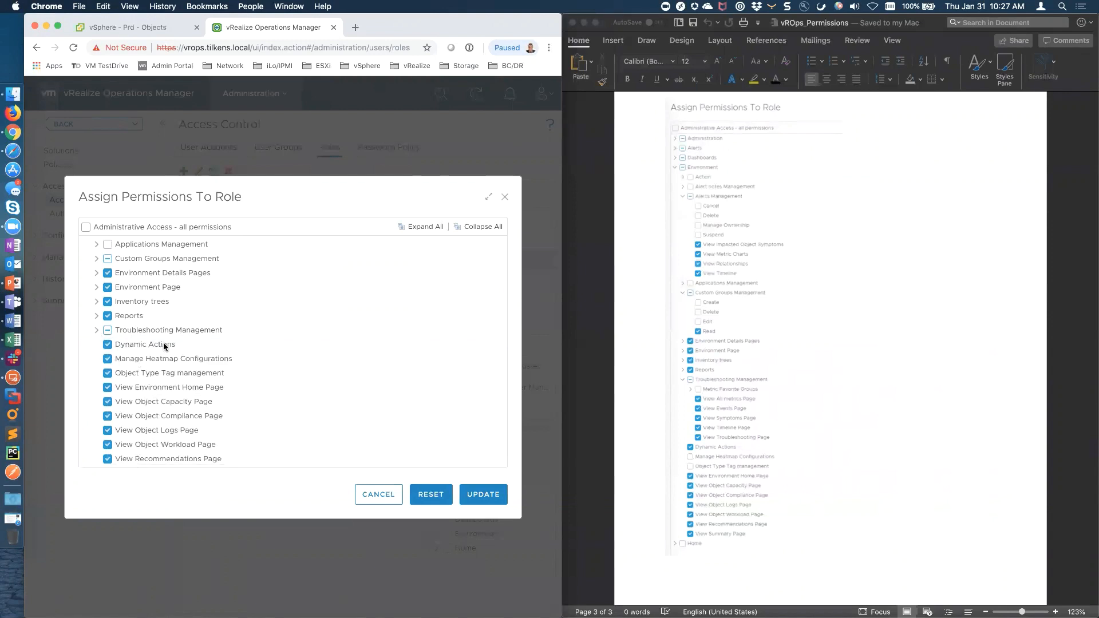
Remove Manage Heatmap Configurations and Object Type Tag management, then save the role's permissions
scroll(164, 345, down, 1)
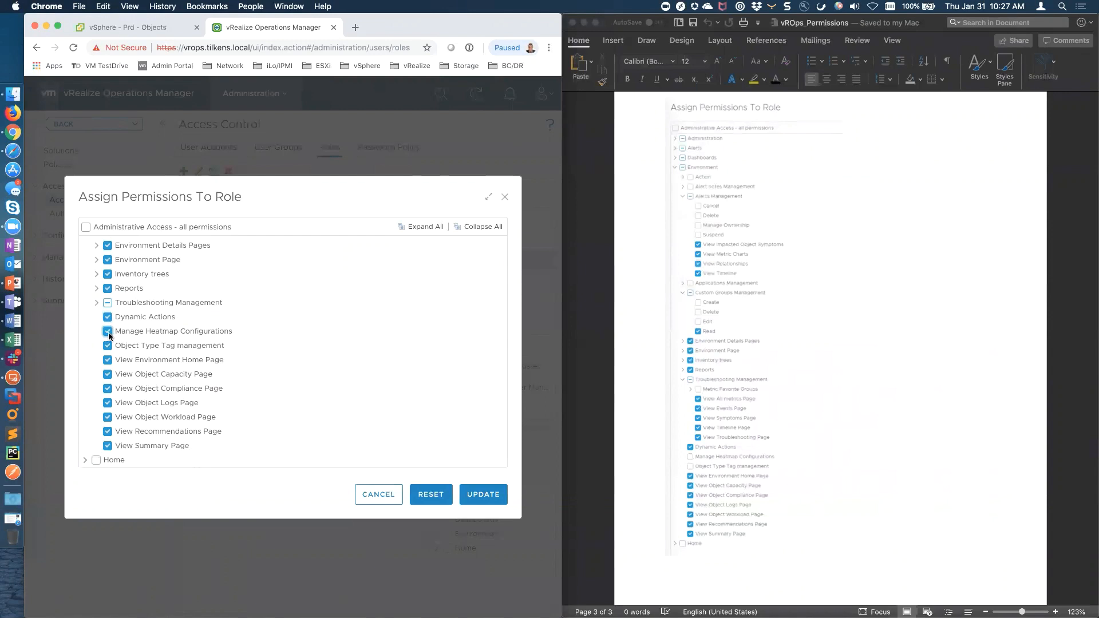
click(108, 332)
click(108, 346)
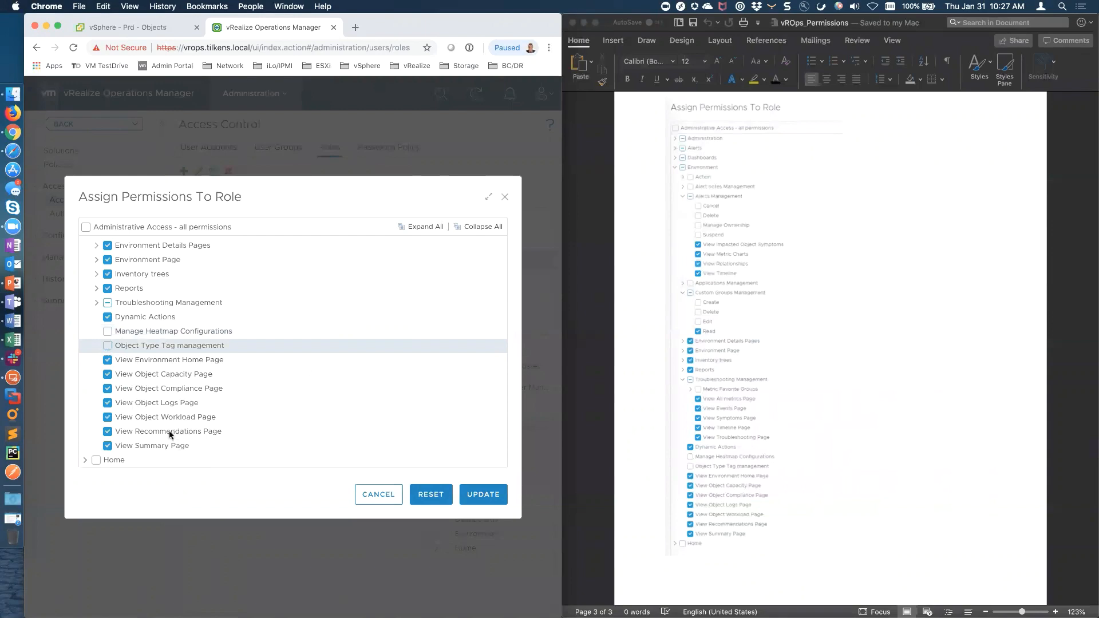
click(485, 494)
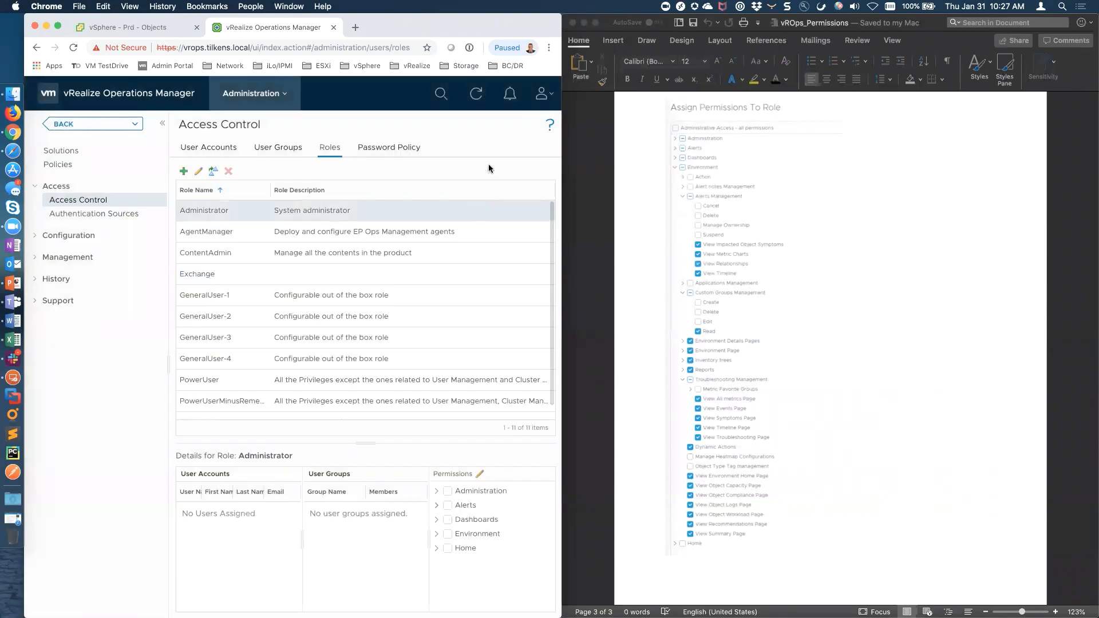
In User Groups, search Active Directory for 'vro' and select the vROps Admins group for import
key(ctrl+alt+Return)
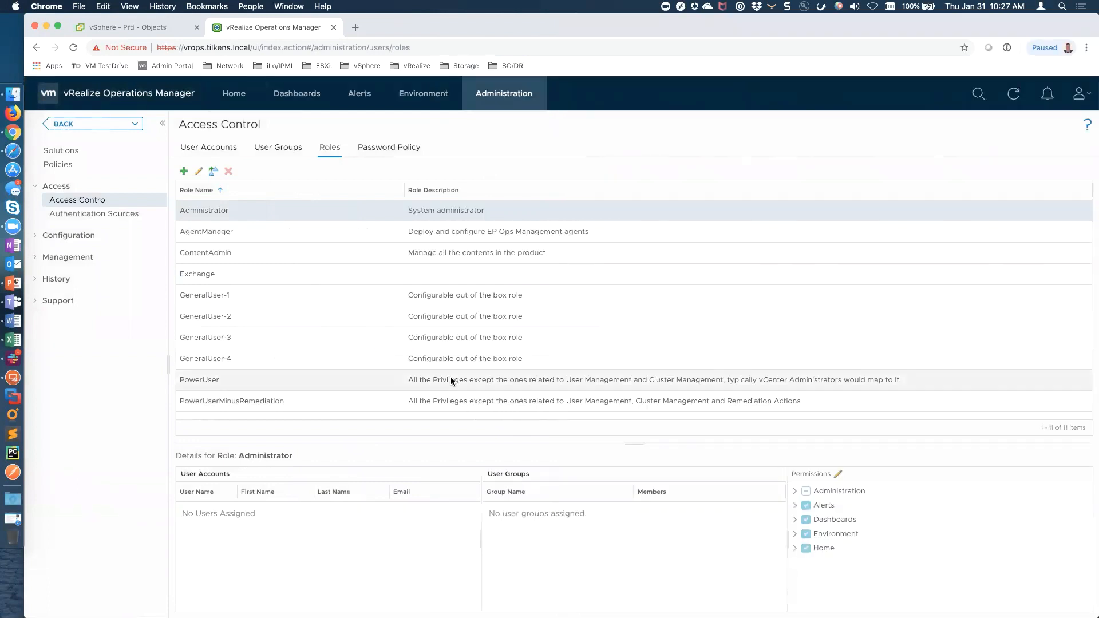
click(280, 150)
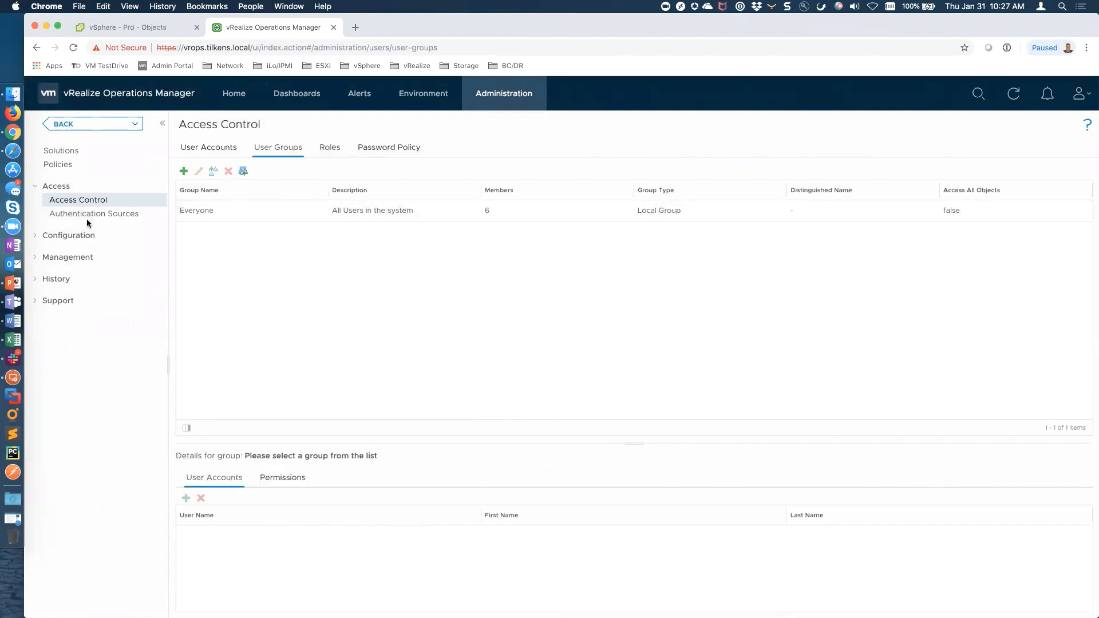
click(244, 172)
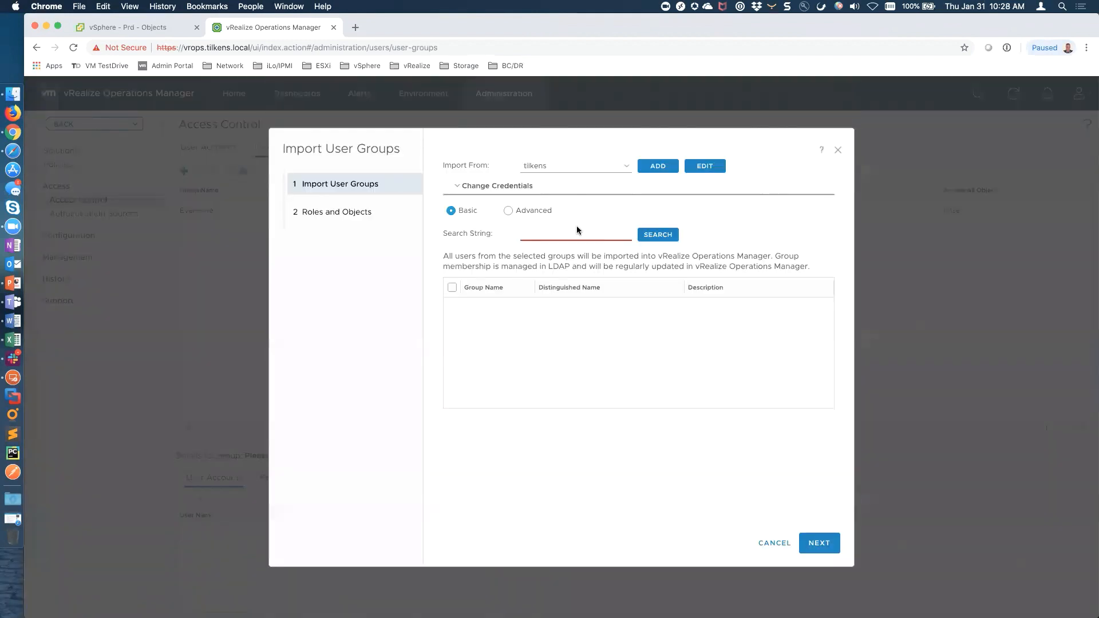
click(576, 234)
text(vrops)
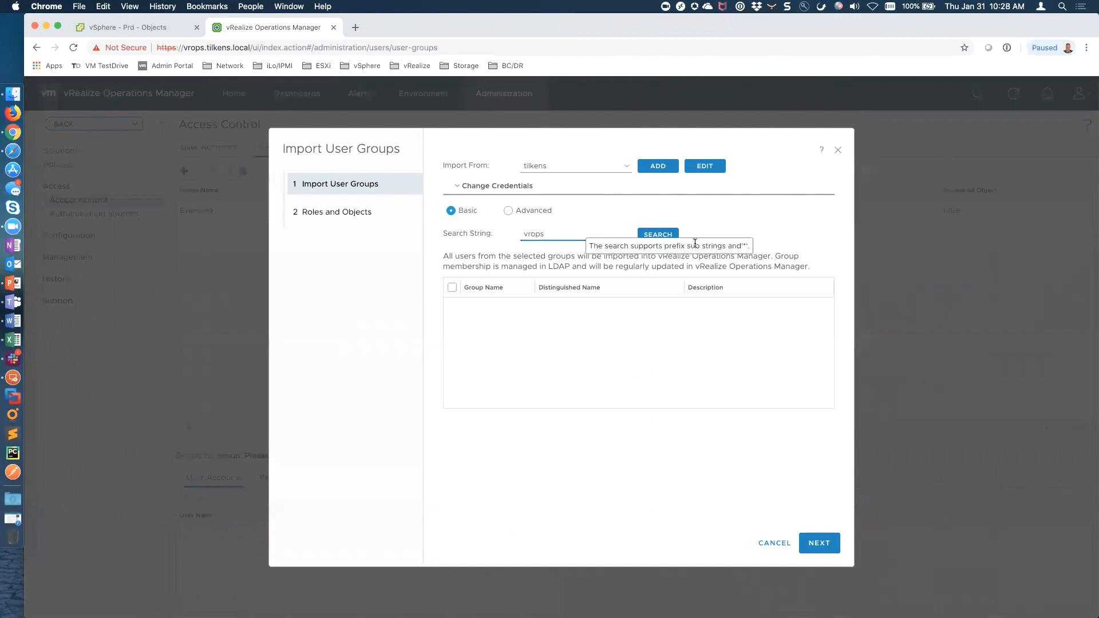
click(657, 235)
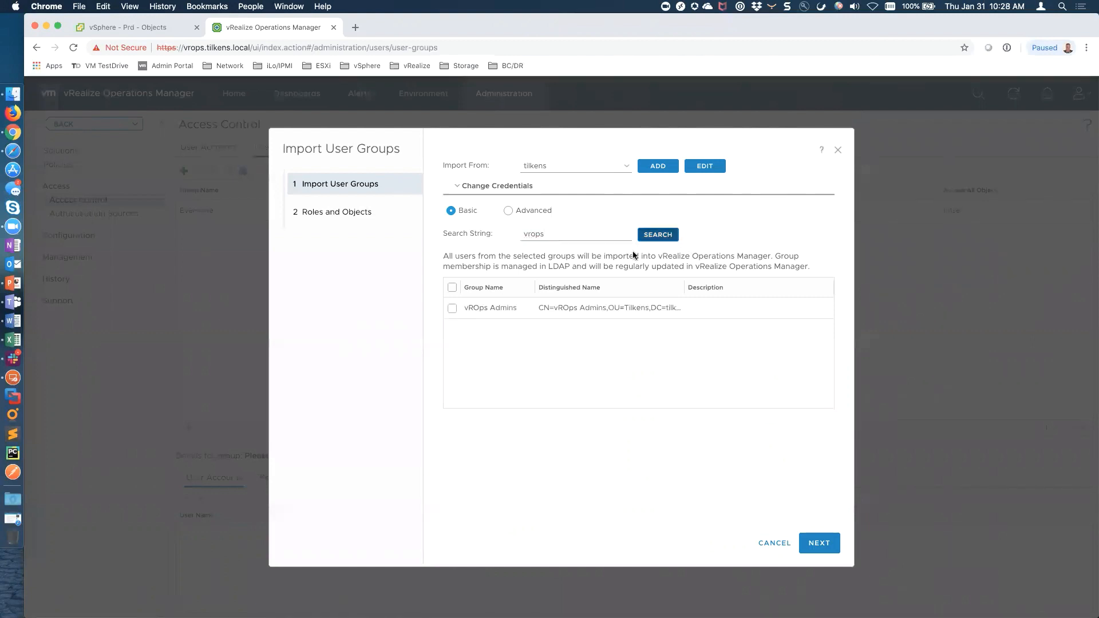
click(449, 309)
click(820, 538)
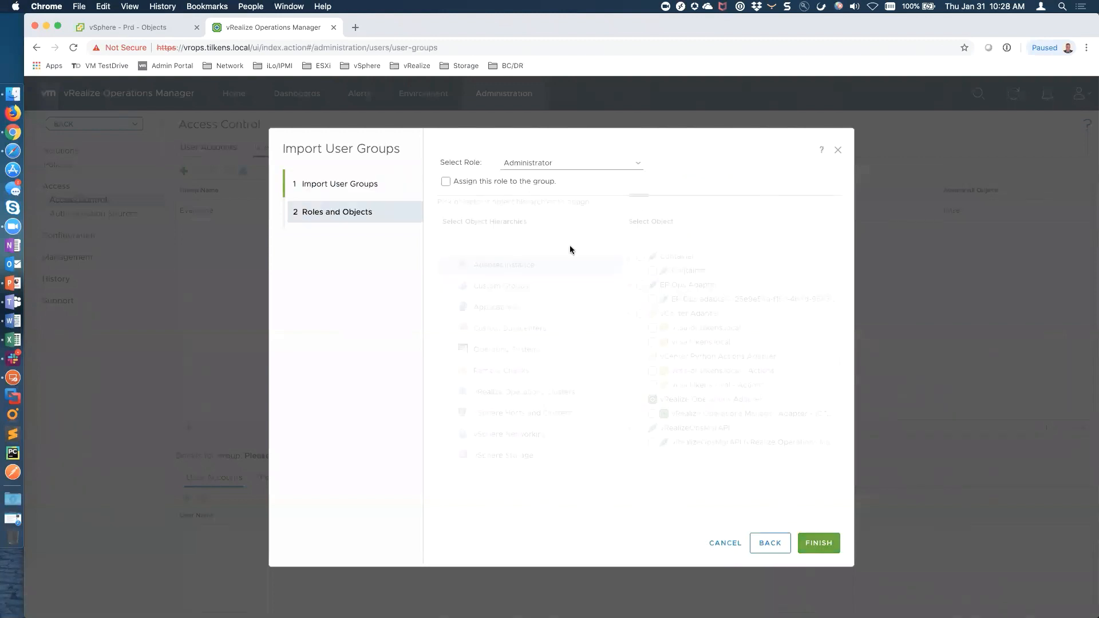
Assign the Administrator role with access to all objects and finish the import, accepting the warning
click(446, 182)
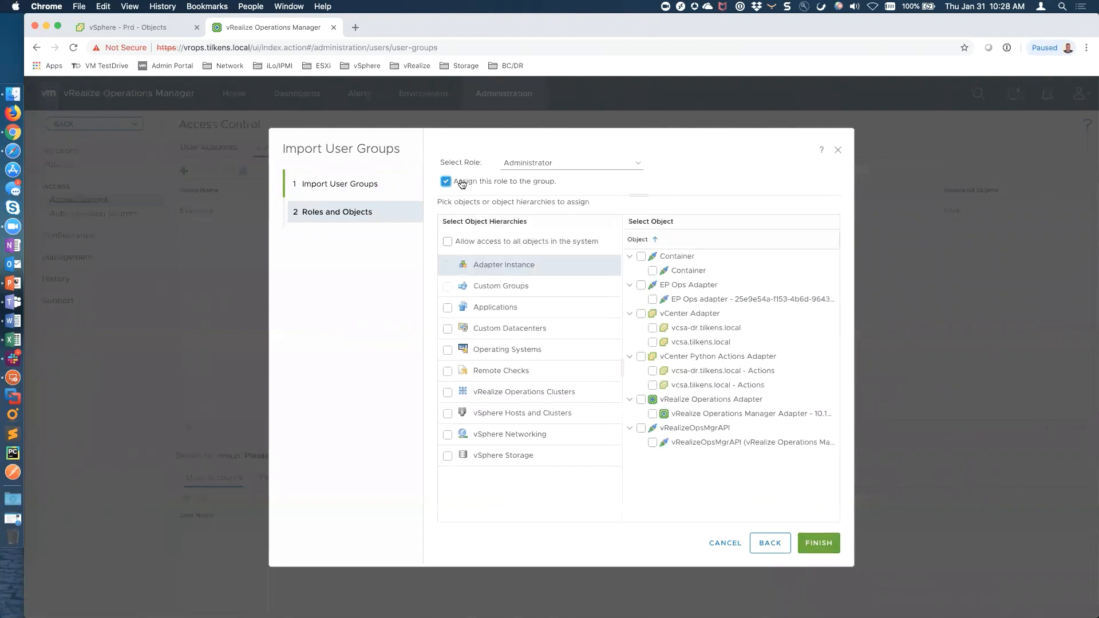
click(447, 242)
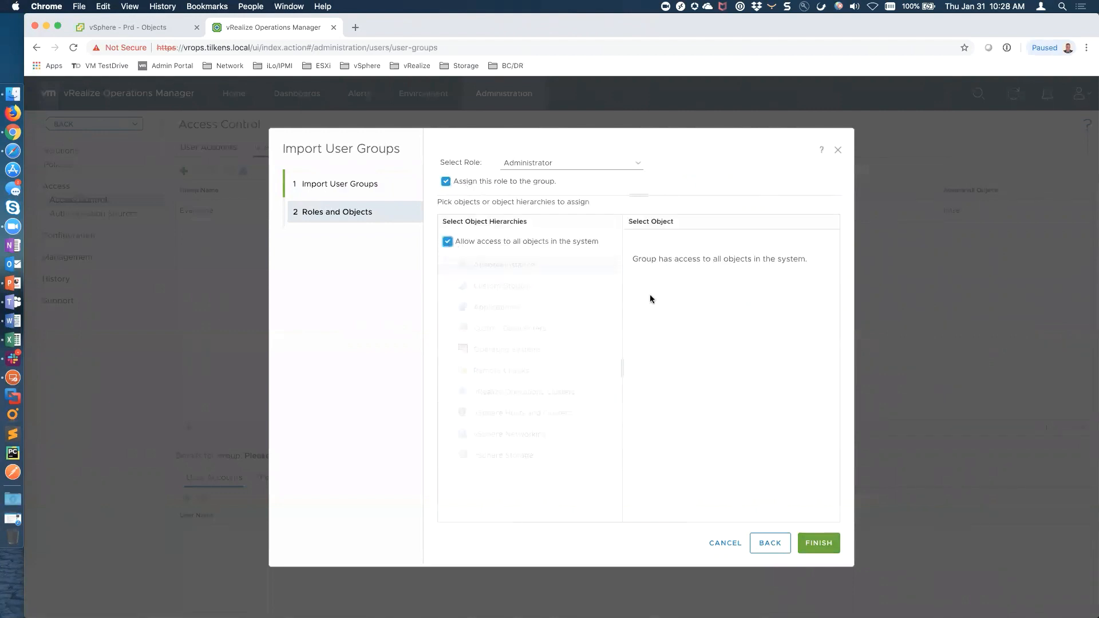
click(818, 542)
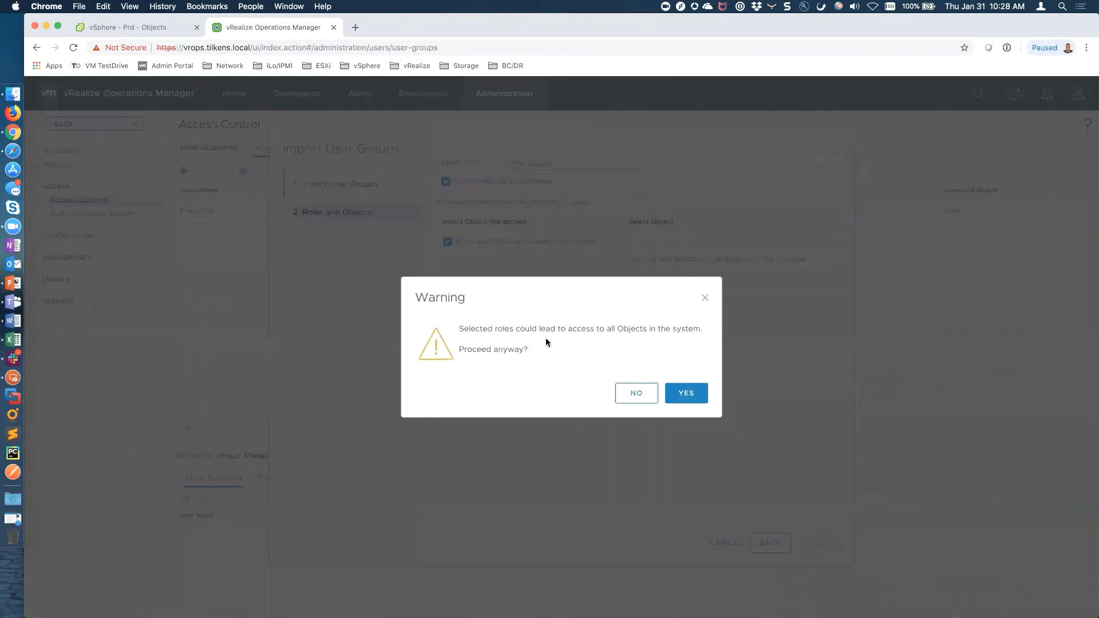
click(694, 391)
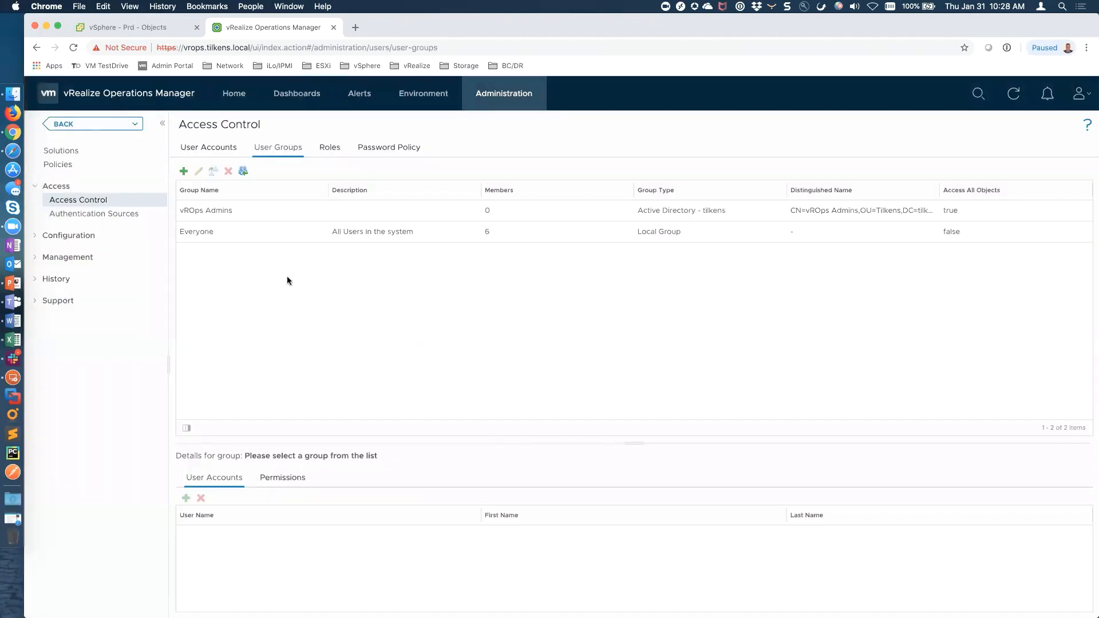
Select the Exchange Admins directory group for import and assign it the Exchange role
click(243, 171)
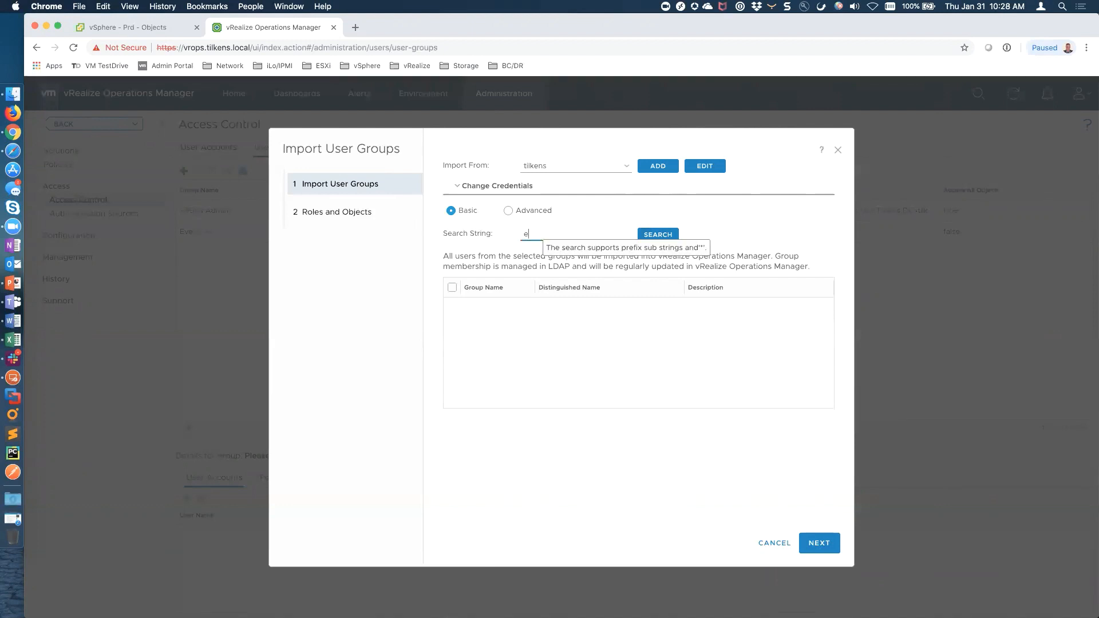
click(647, 236)
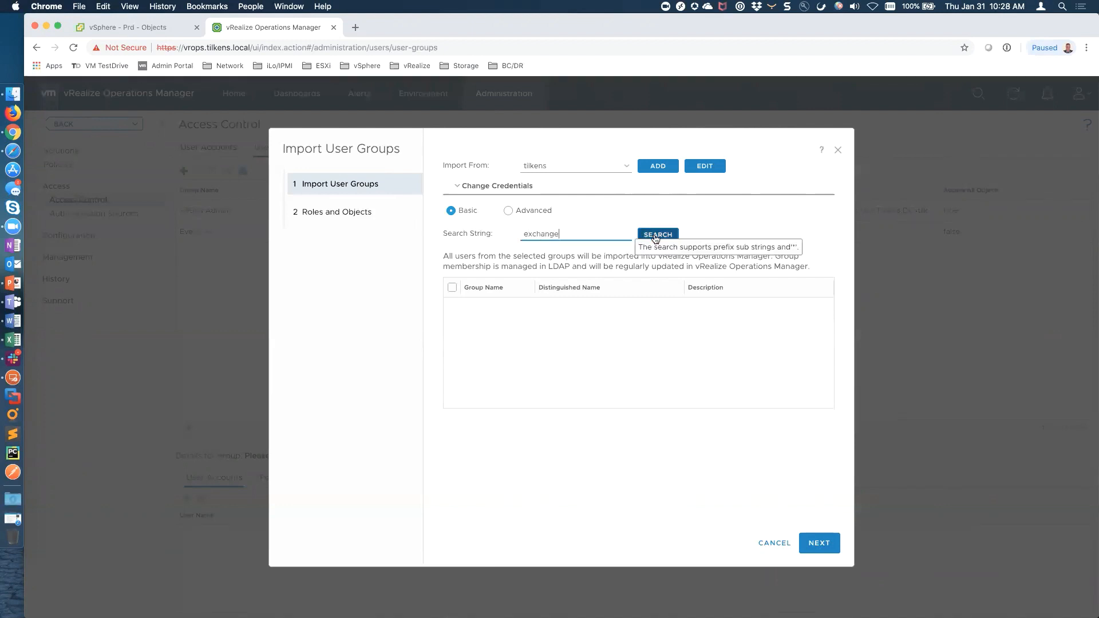
click(452, 308)
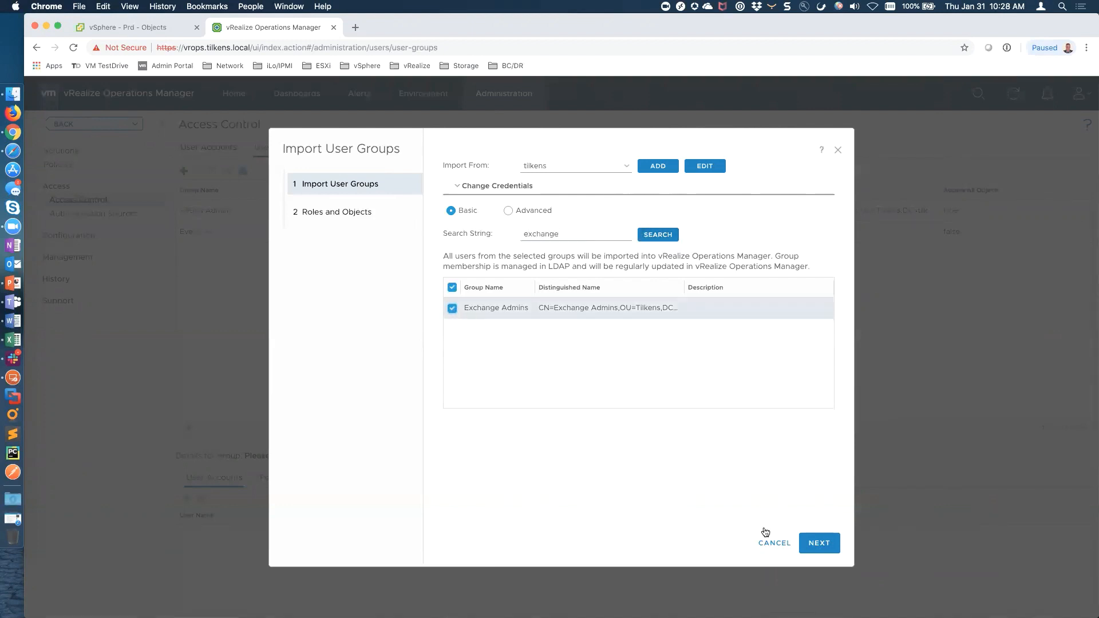
click(819, 543)
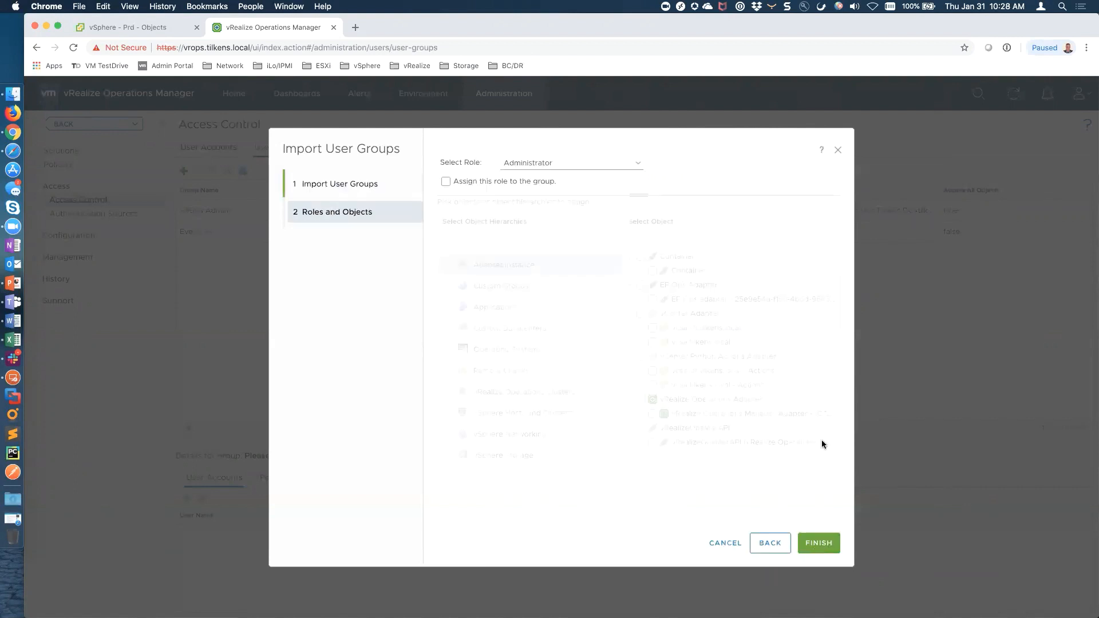
click(636, 164)
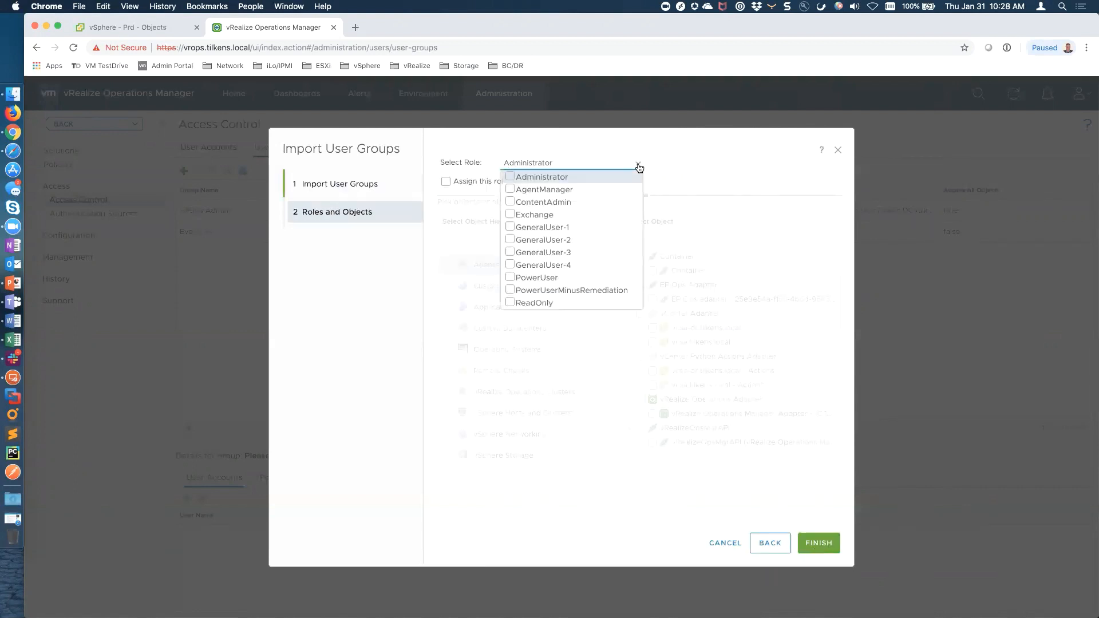
click(511, 215)
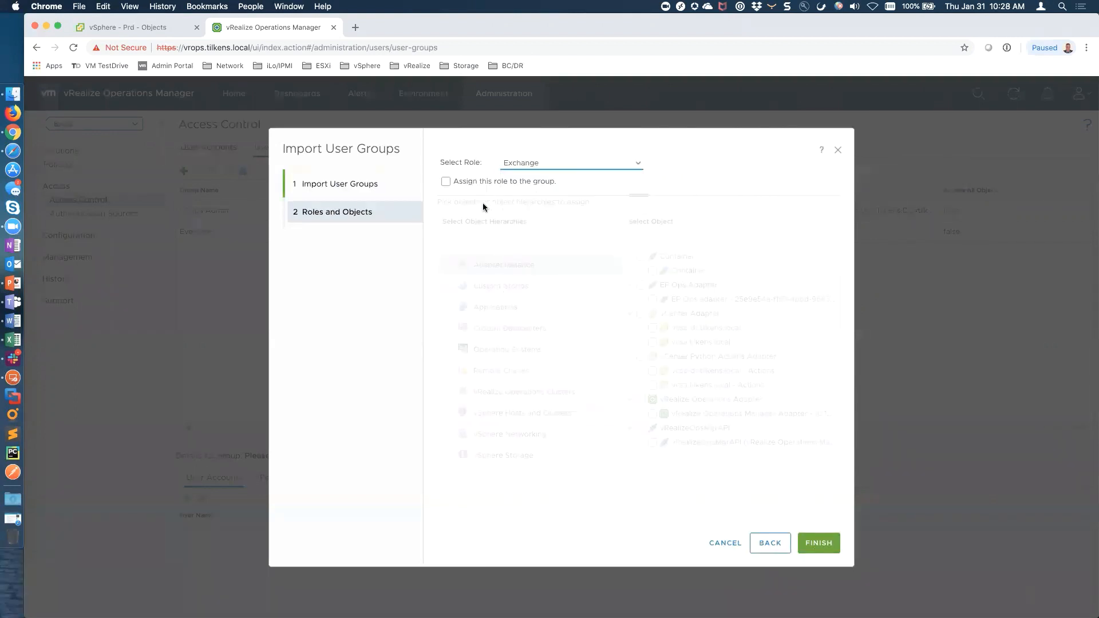
click(446, 182)
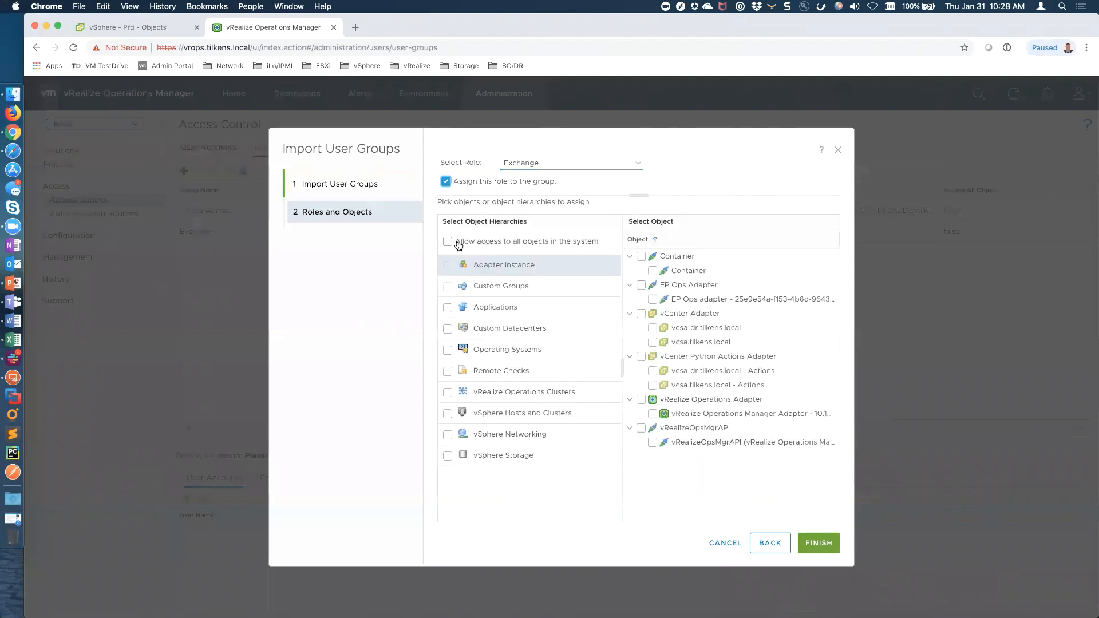
Scope access to the Exchange - Development, Production and Test custom groups with propagation, and finish
click(497, 288)
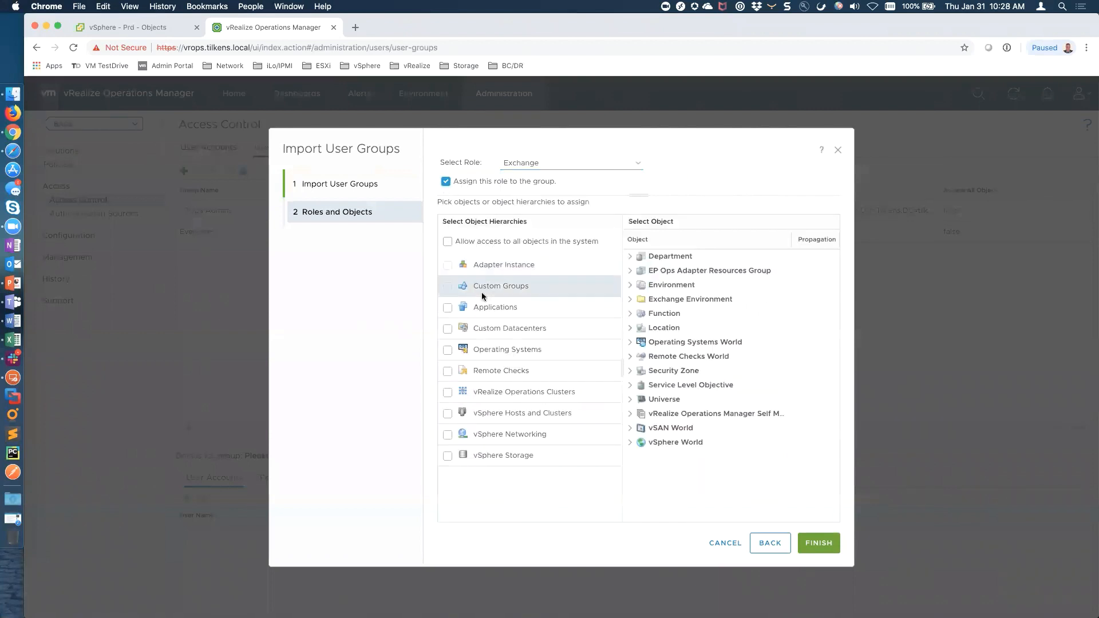
click(630, 298)
click(652, 314)
click(651, 328)
click(653, 341)
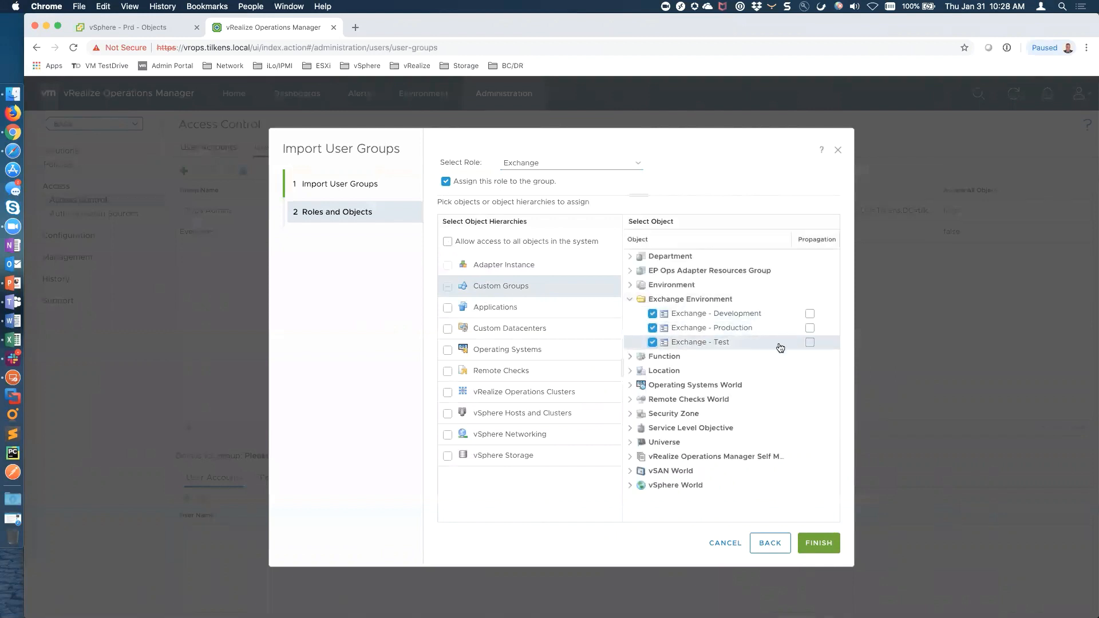
click(809, 342)
click(809, 329)
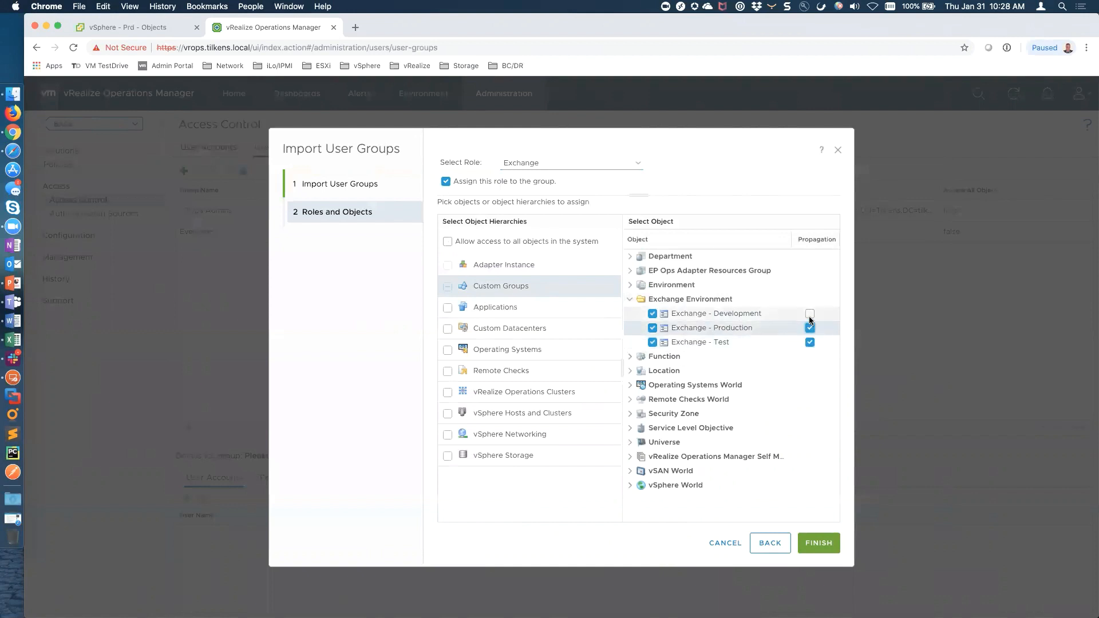
click(810, 314)
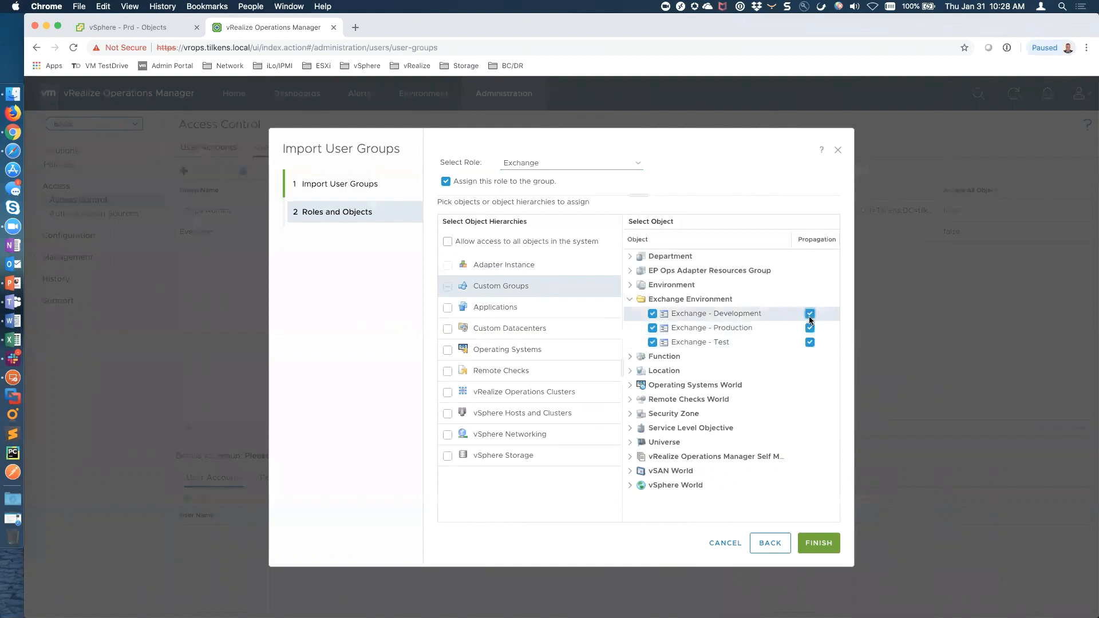
click(823, 541)
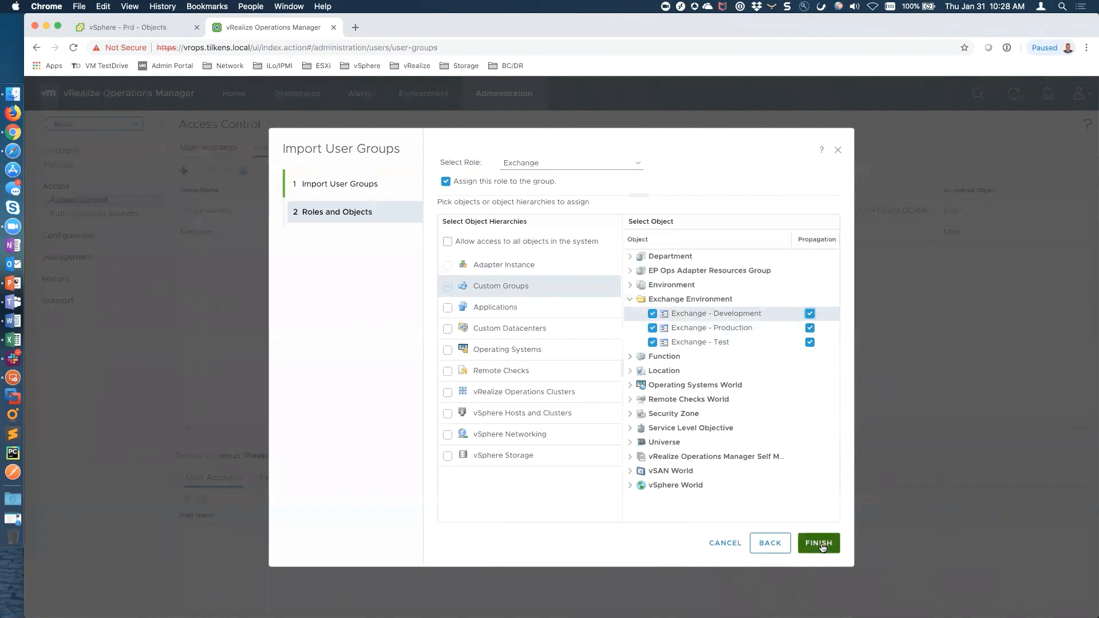
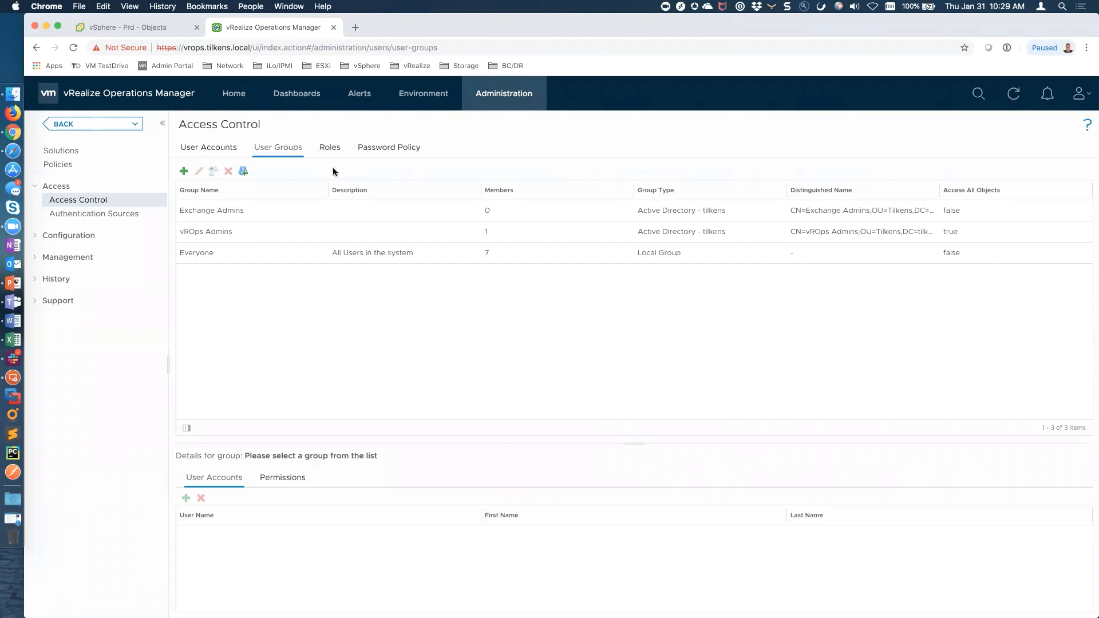
Start a new dashboard from Dashboards, then discard it and return to Utilization Overview
click(300, 95)
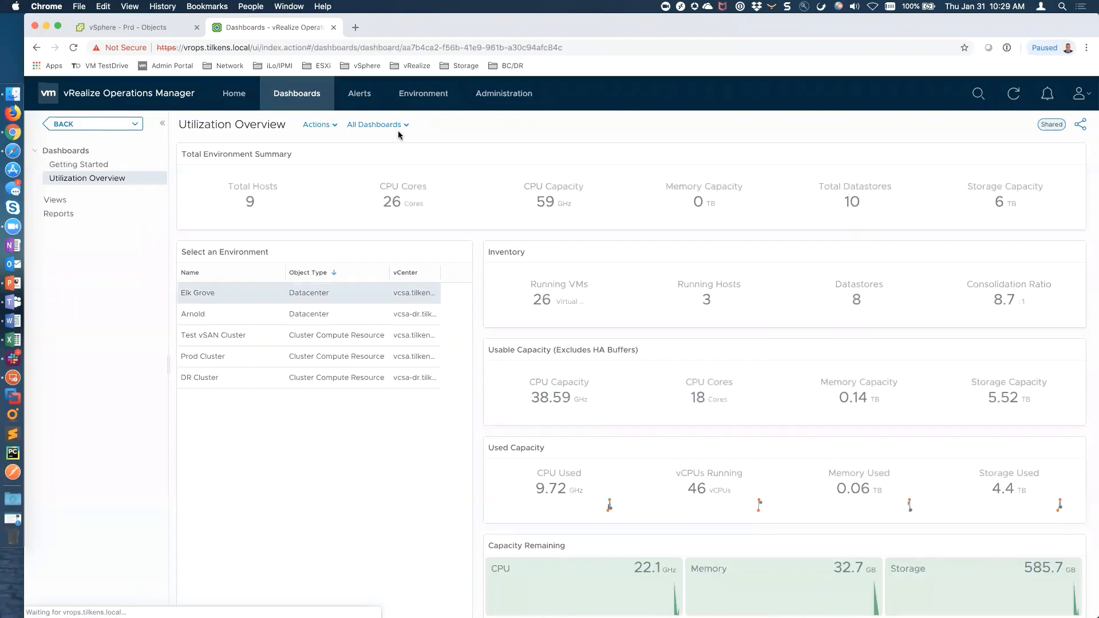
click(330, 125)
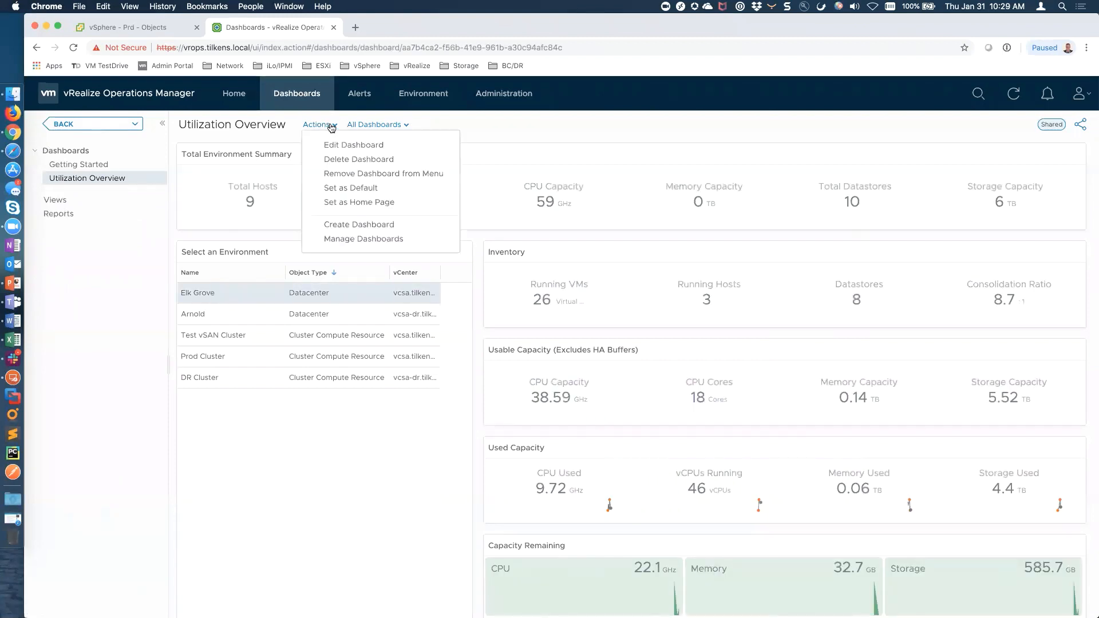
click(344, 224)
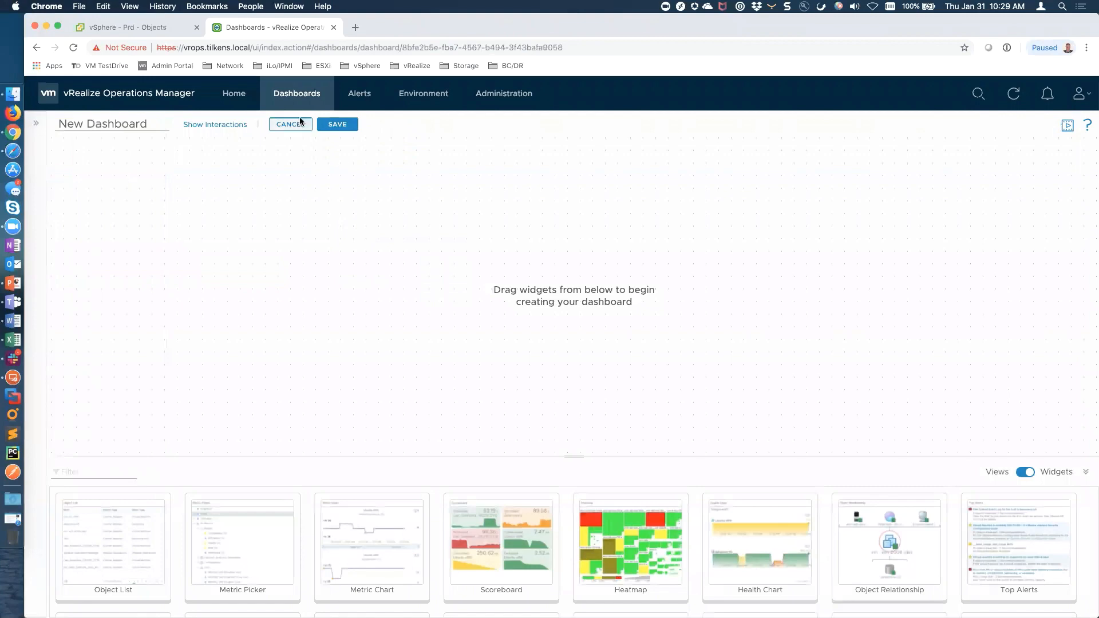
click(298, 121)
click(645, 374)
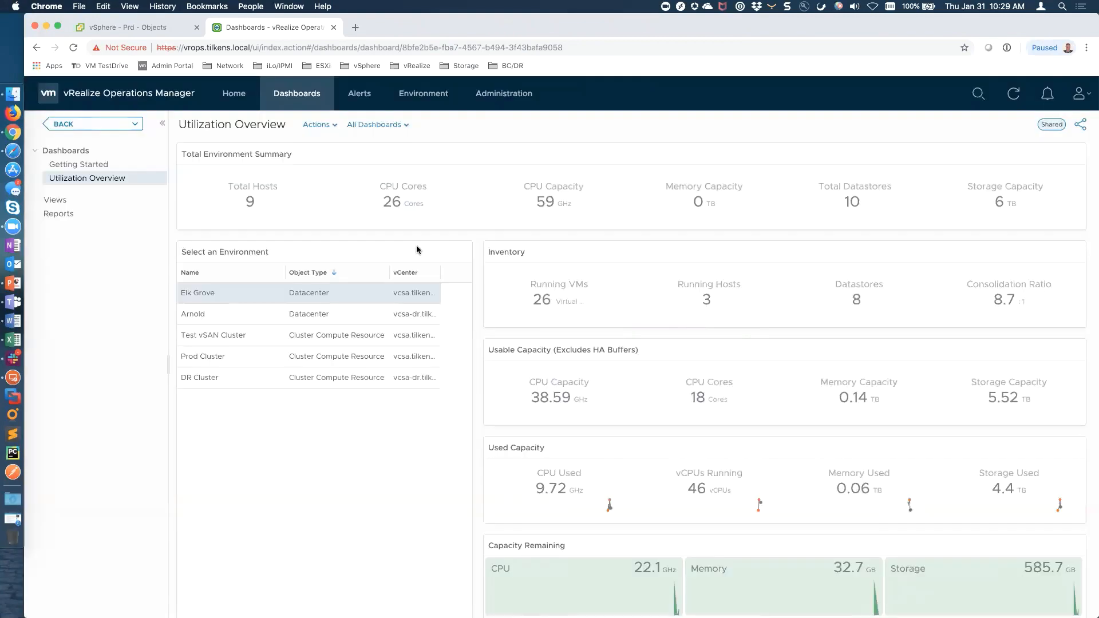
click(327, 126)
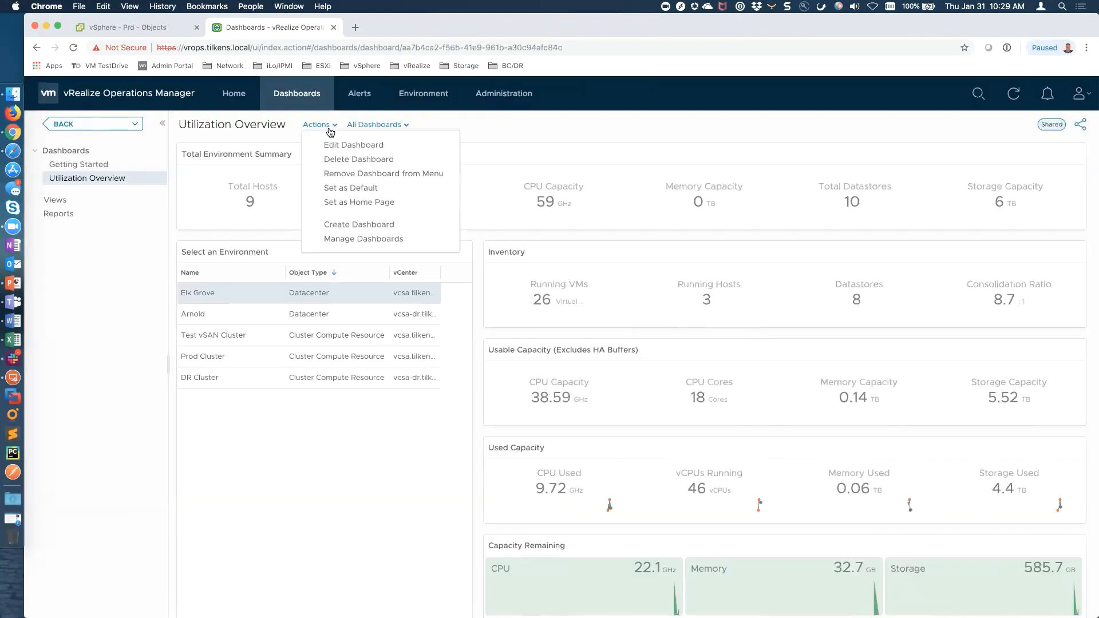
In Manage Dashboards sharing, drag Everyone's shared dashboards onto the vROps Admins group
click(368, 239)
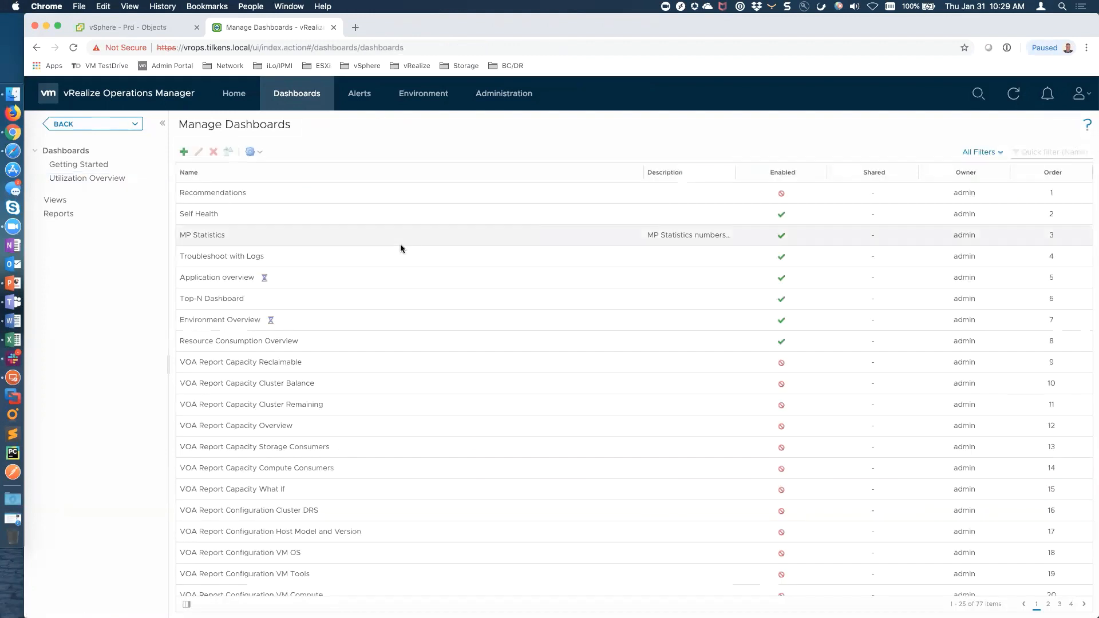
click(256, 152)
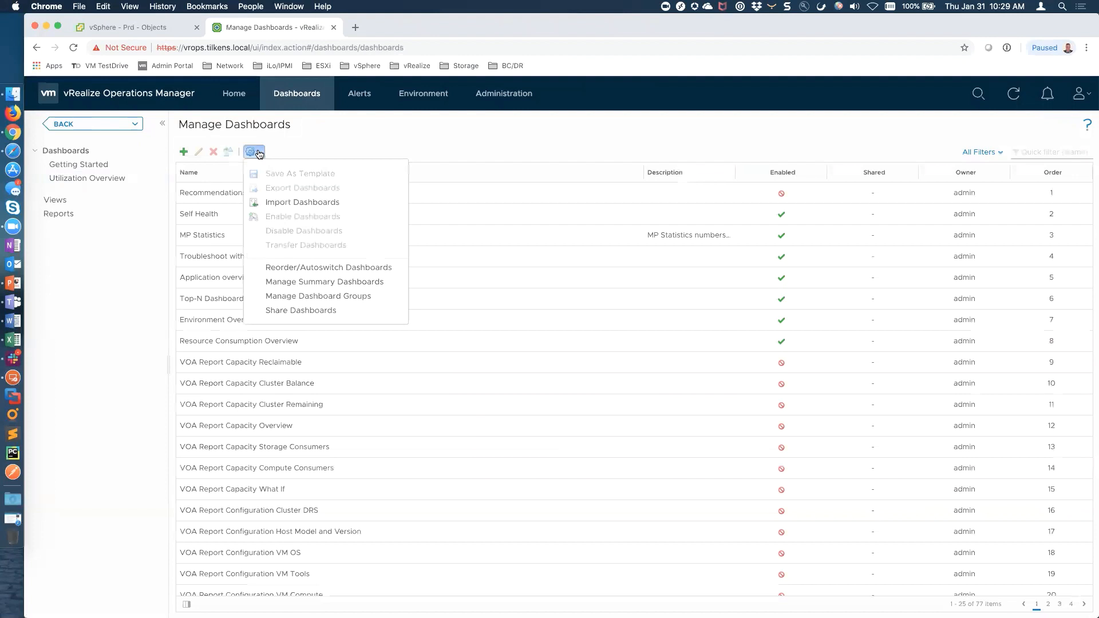
click(313, 309)
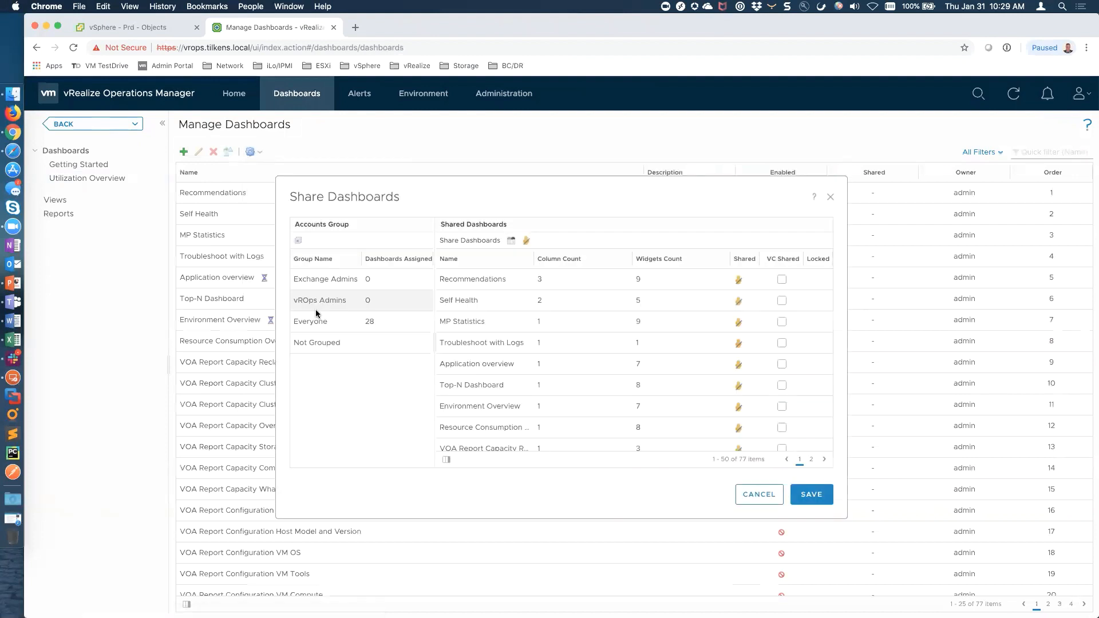
click(369, 324)
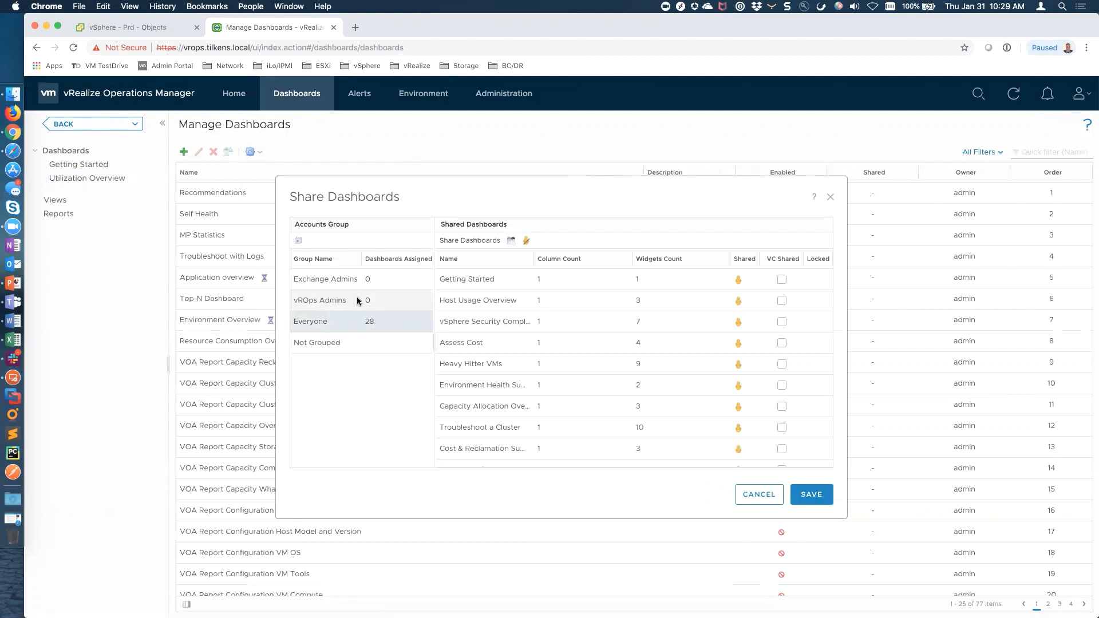
scroll(531, 349, down, 8)
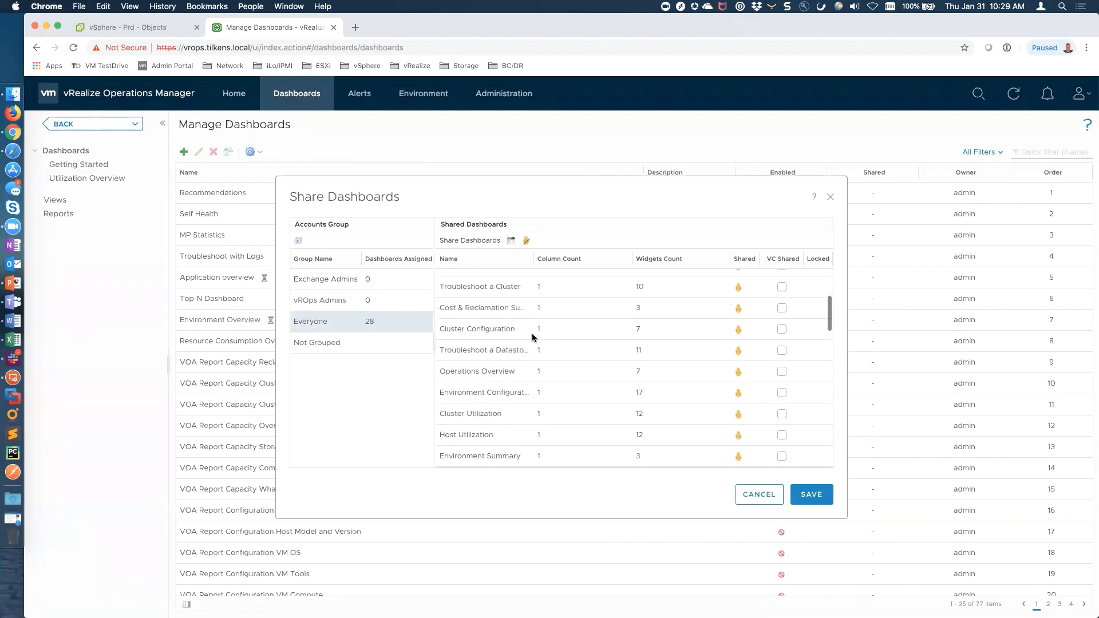
scroll(532, 338, down, 10)
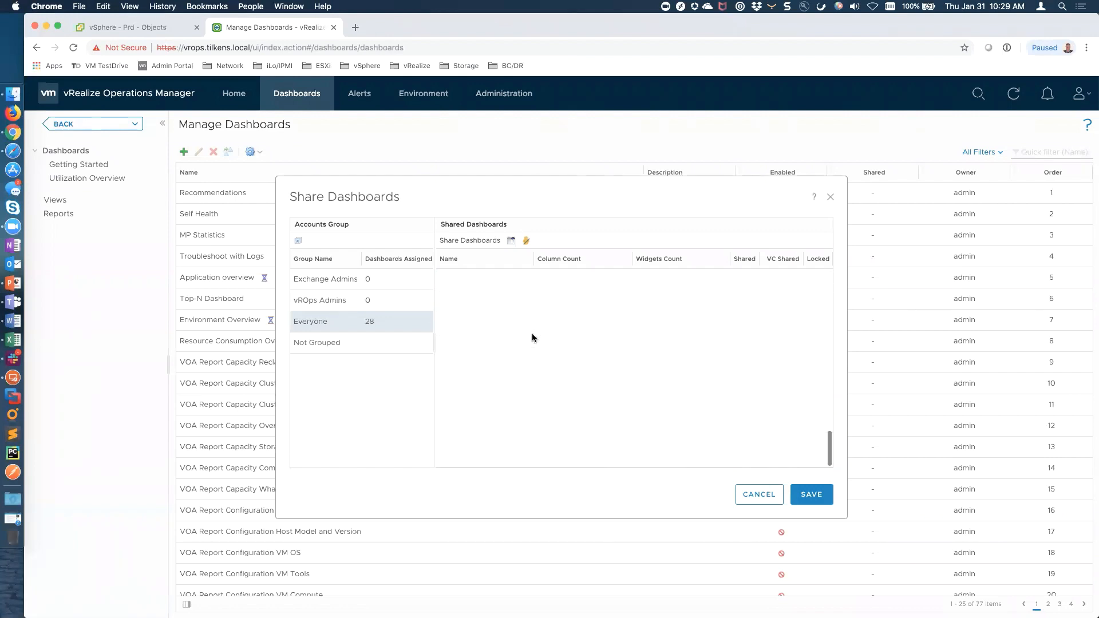
scroll(531, 338, up, 5)
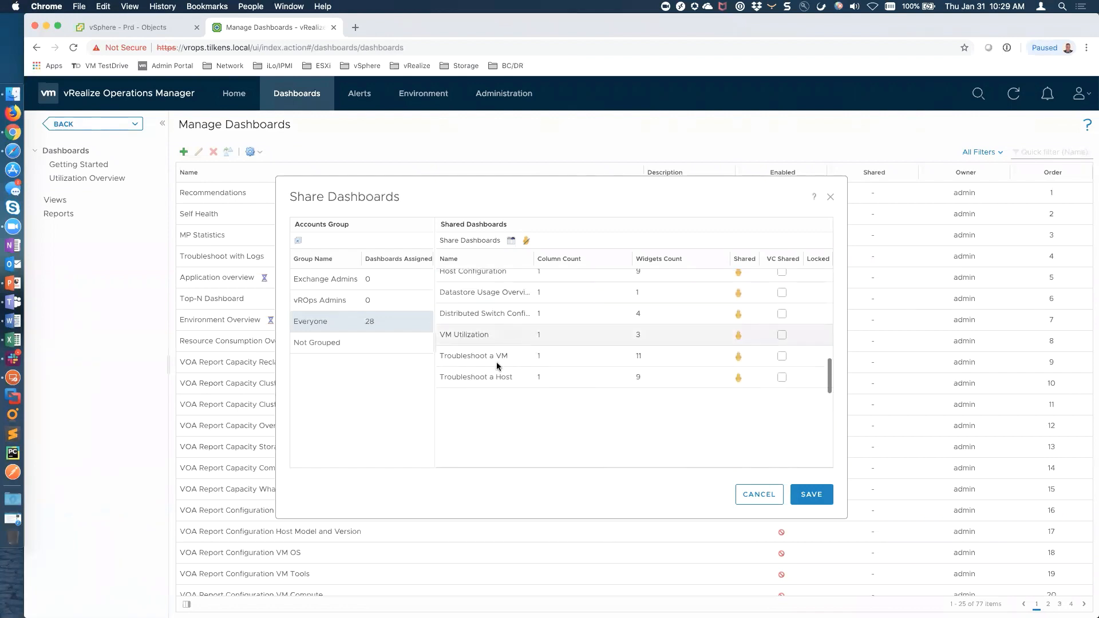
shift+click(492, 374)
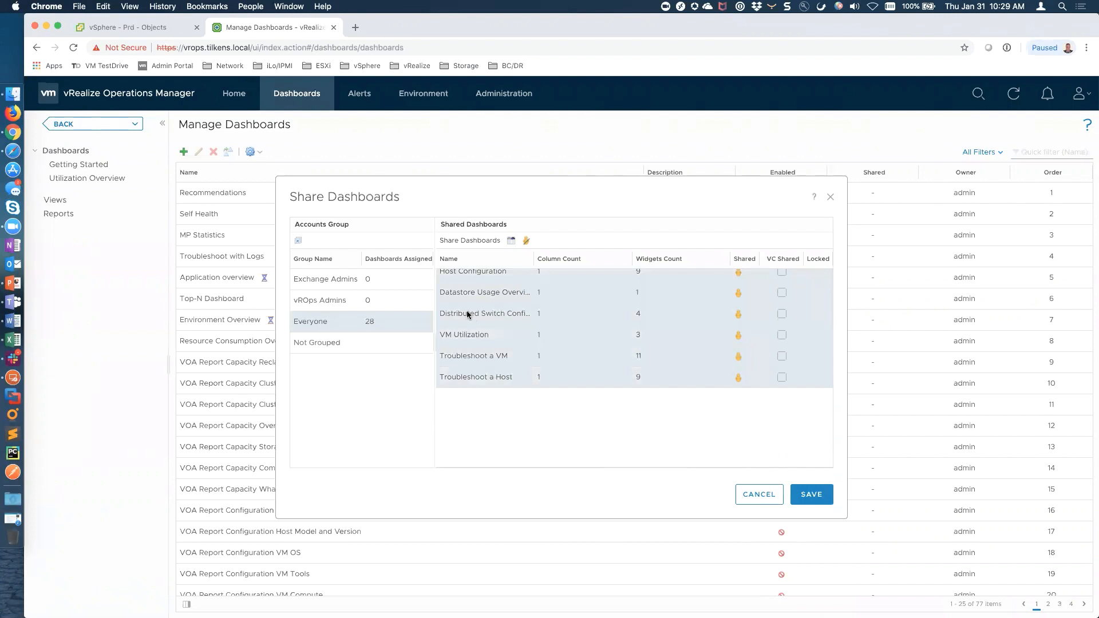
drag(466, 314, 366, 302)
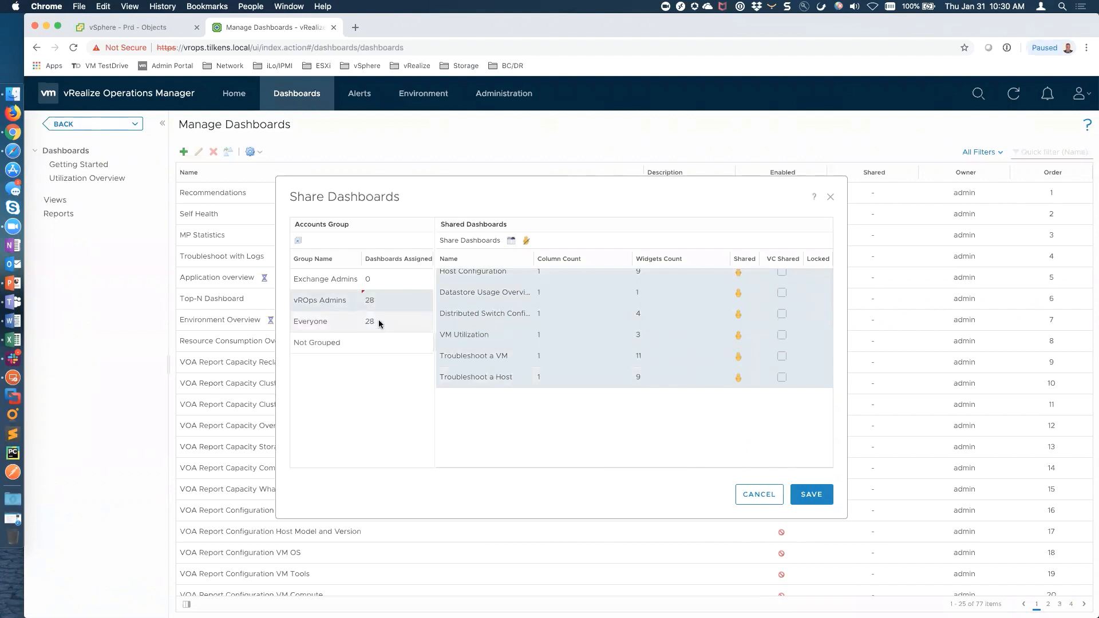
Unshare all dashboards from Everyone and save the sharing change
click(396, 326)
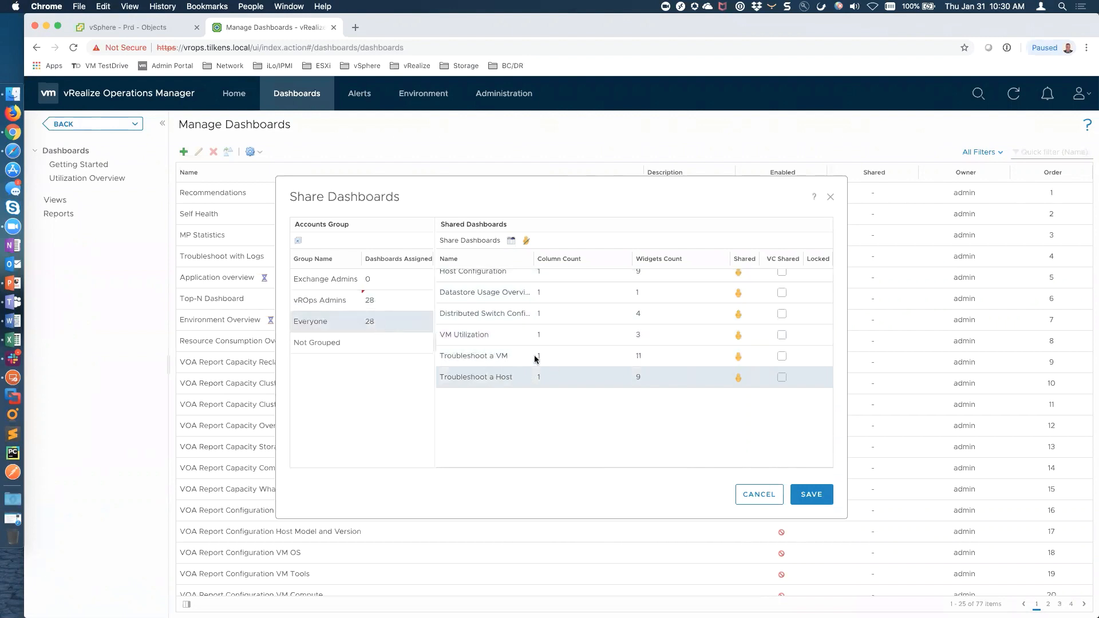
scroll(535, 361, up, 1)
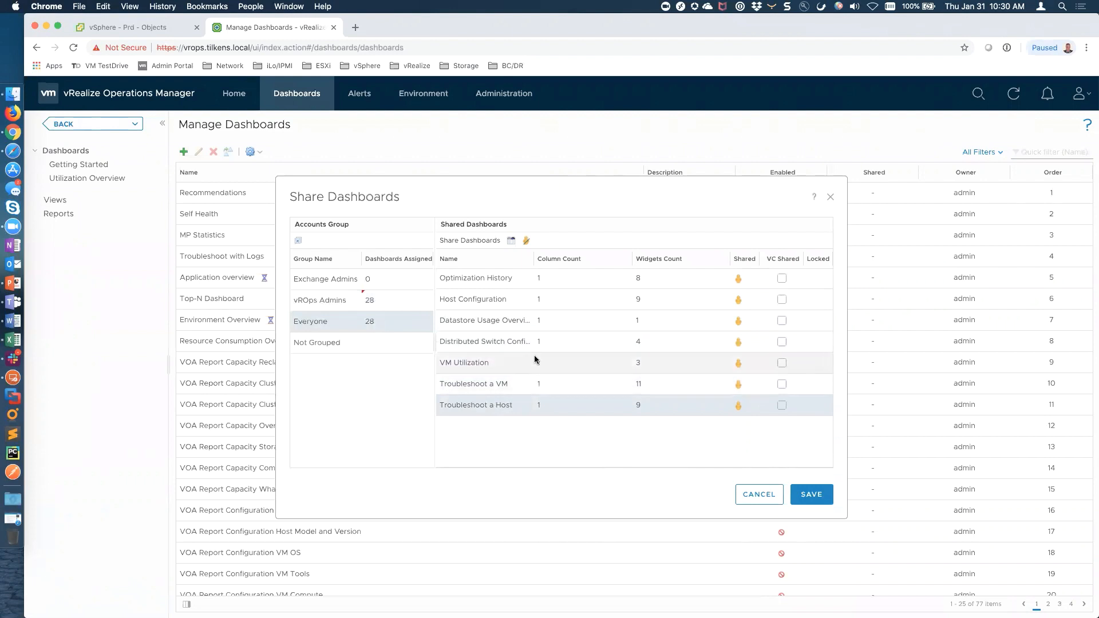
key(super+a)
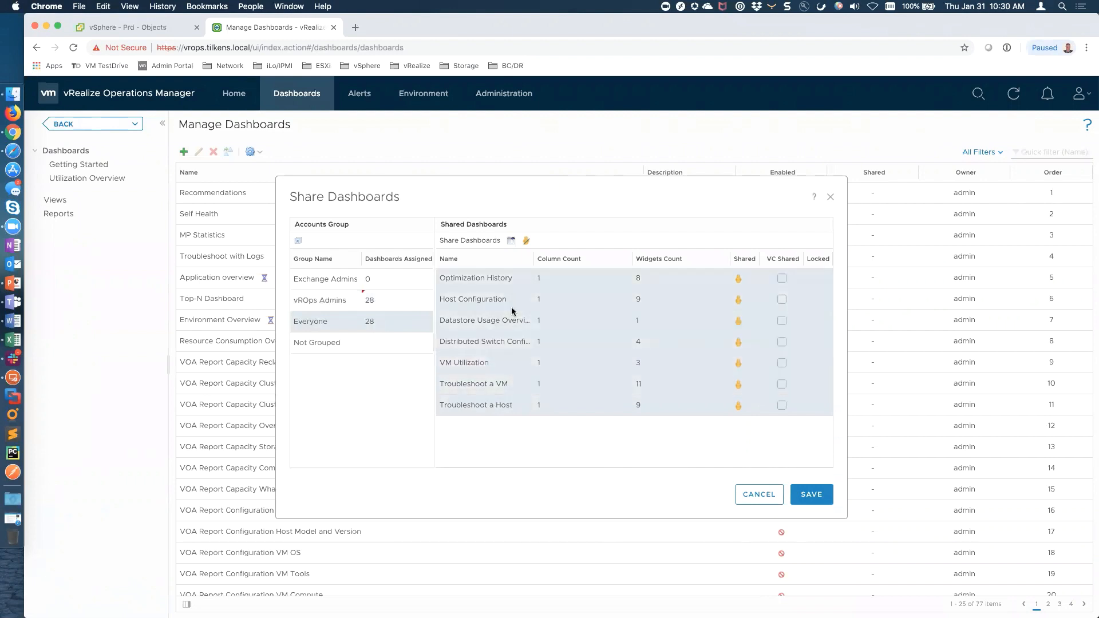
click(526, 243)
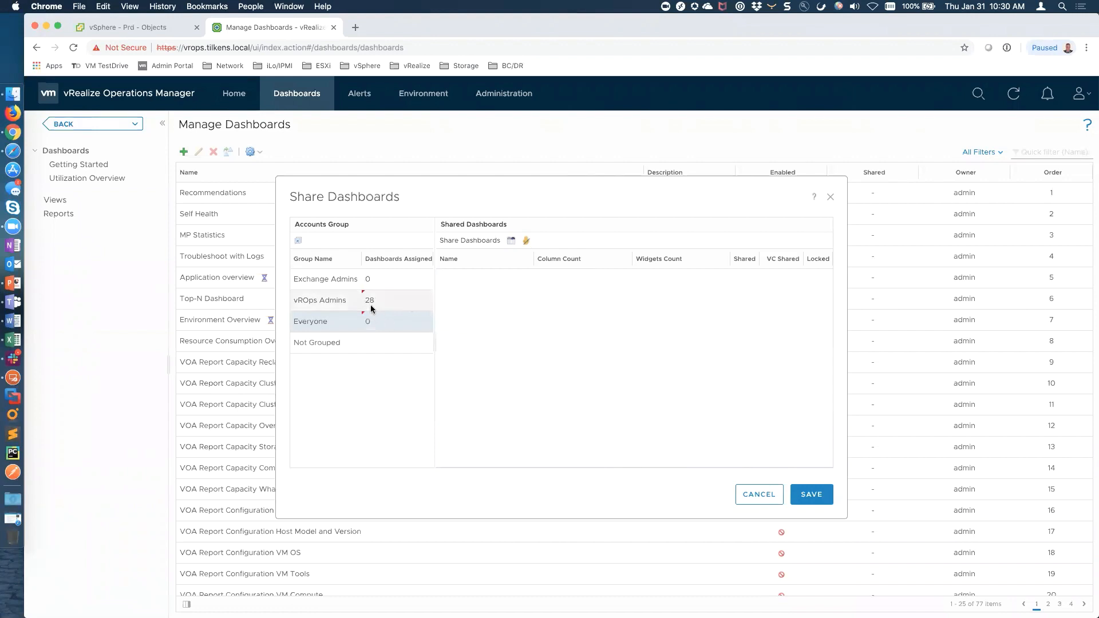
click(361, 342)
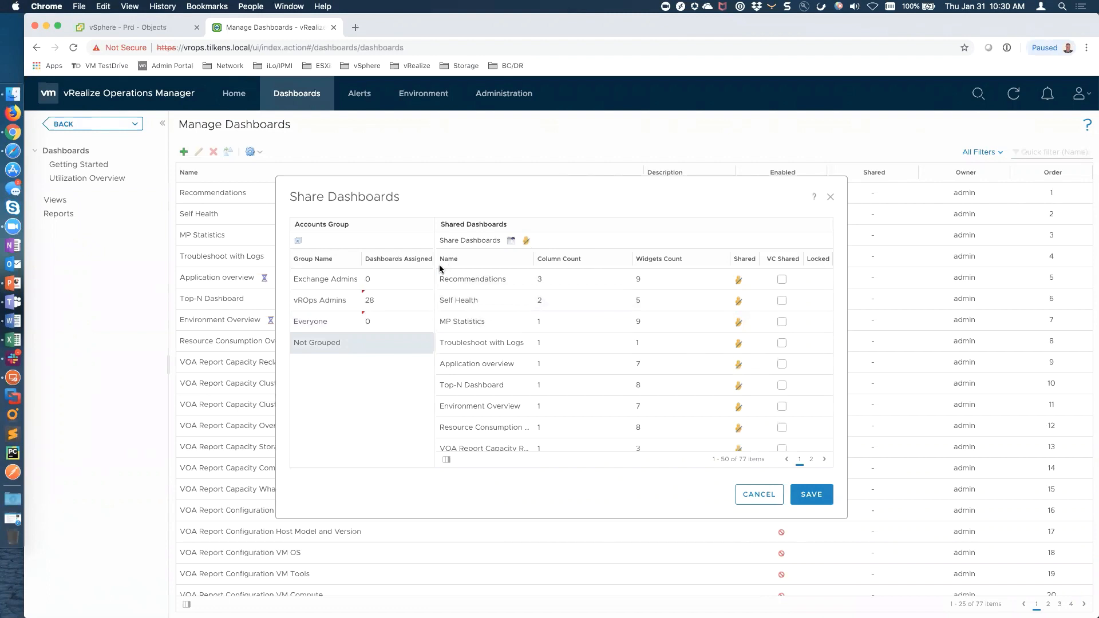
click(811, 495)
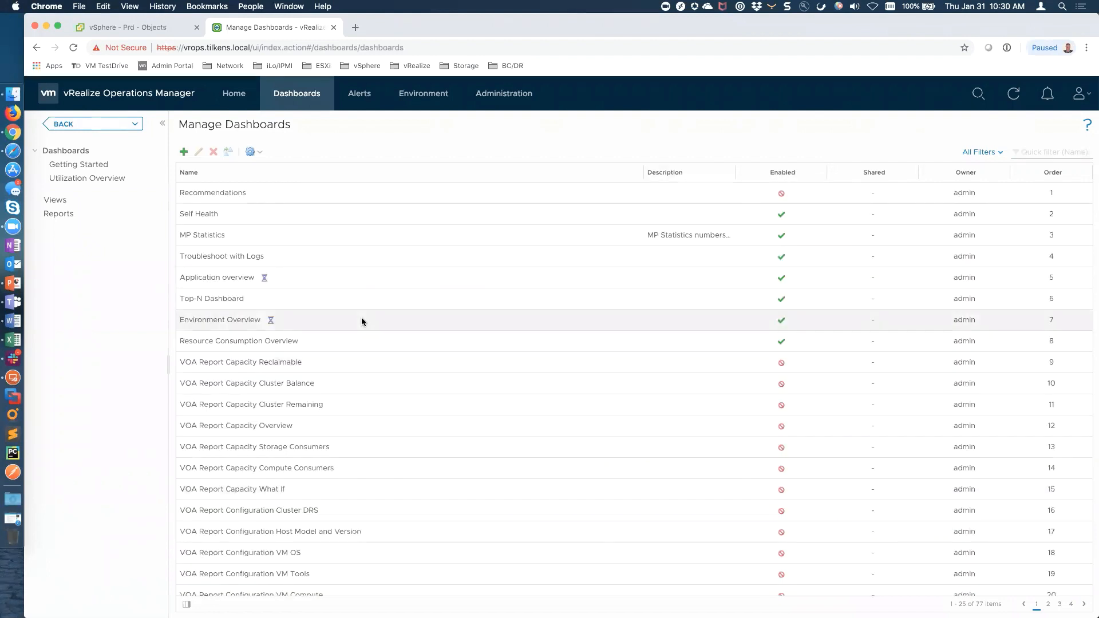
Leave dashboard management and open the VM Configuration dashboard
click(255, 152)
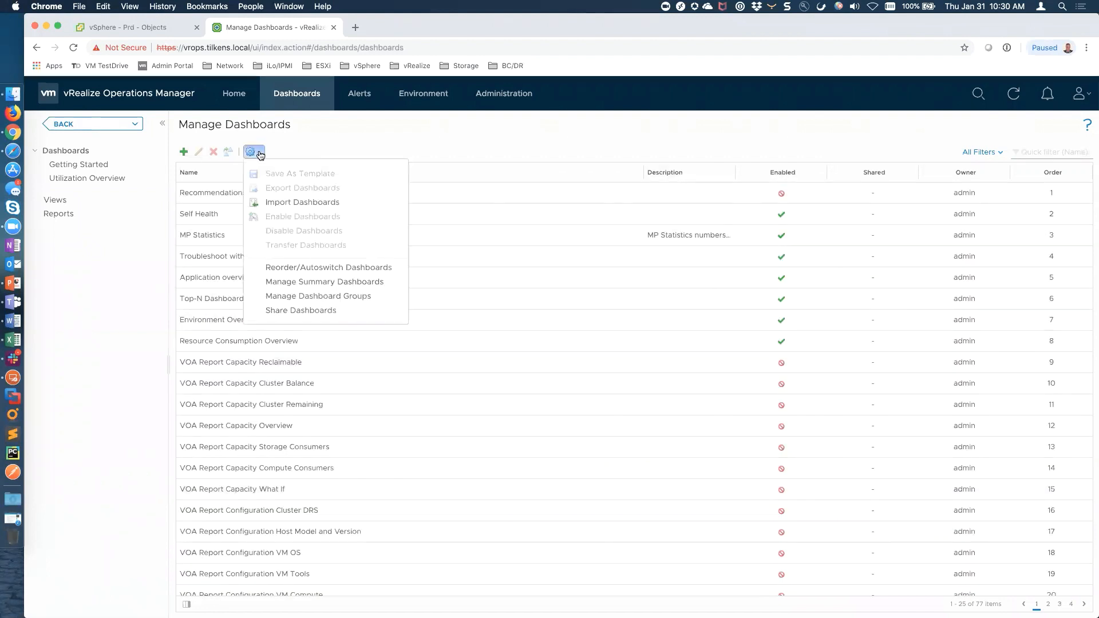
click(427, 141)
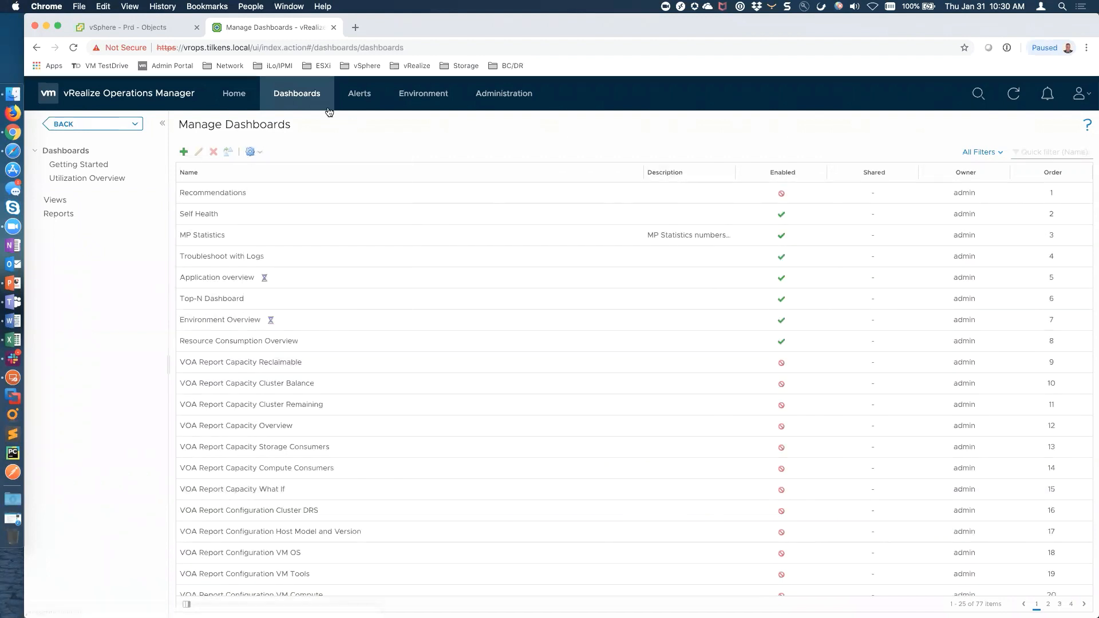
click(307, 94)
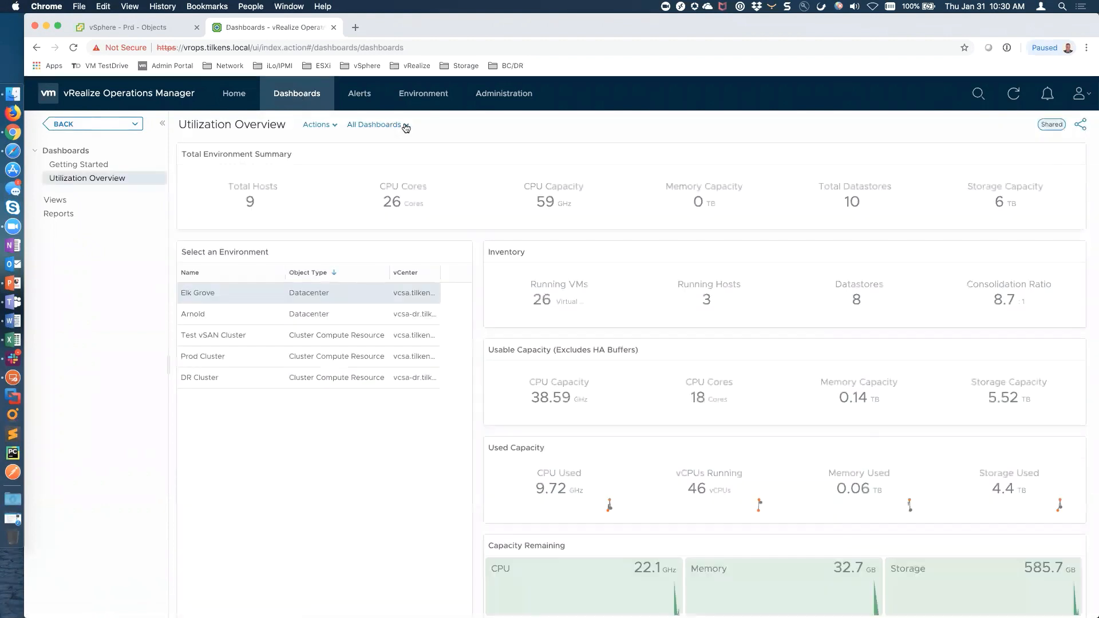
click(403, 125)
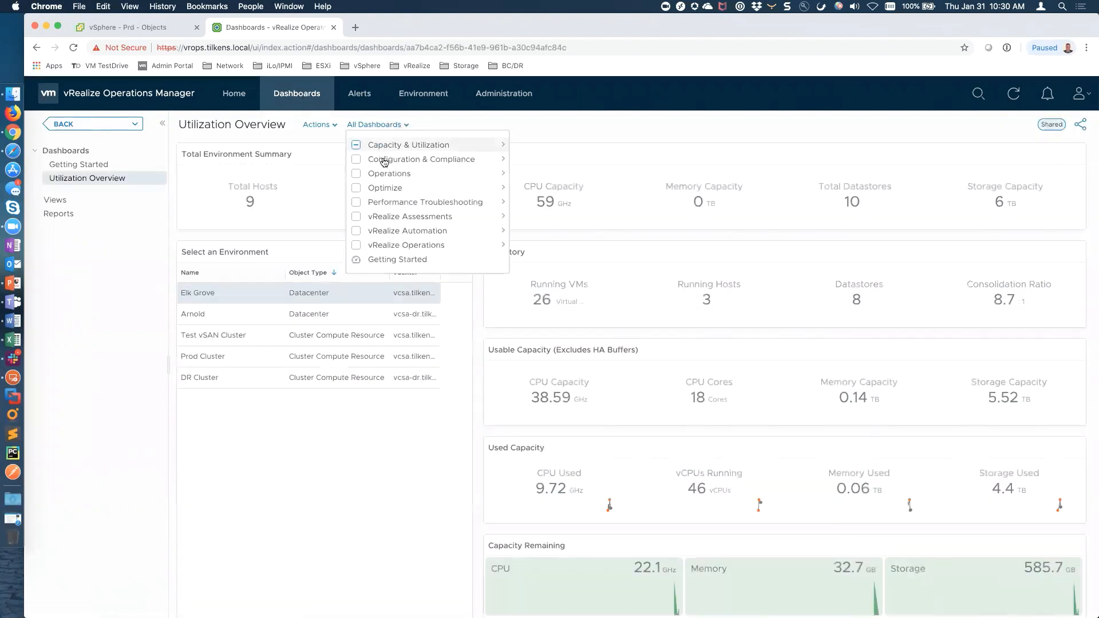
mouse_move(384, 170)
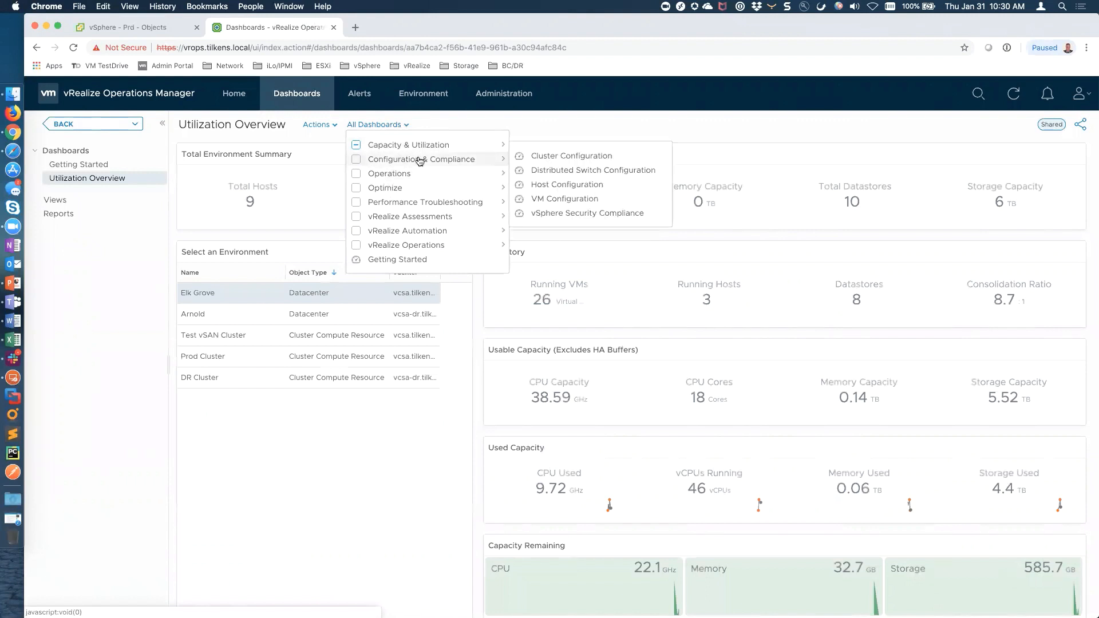
click(558, 200)
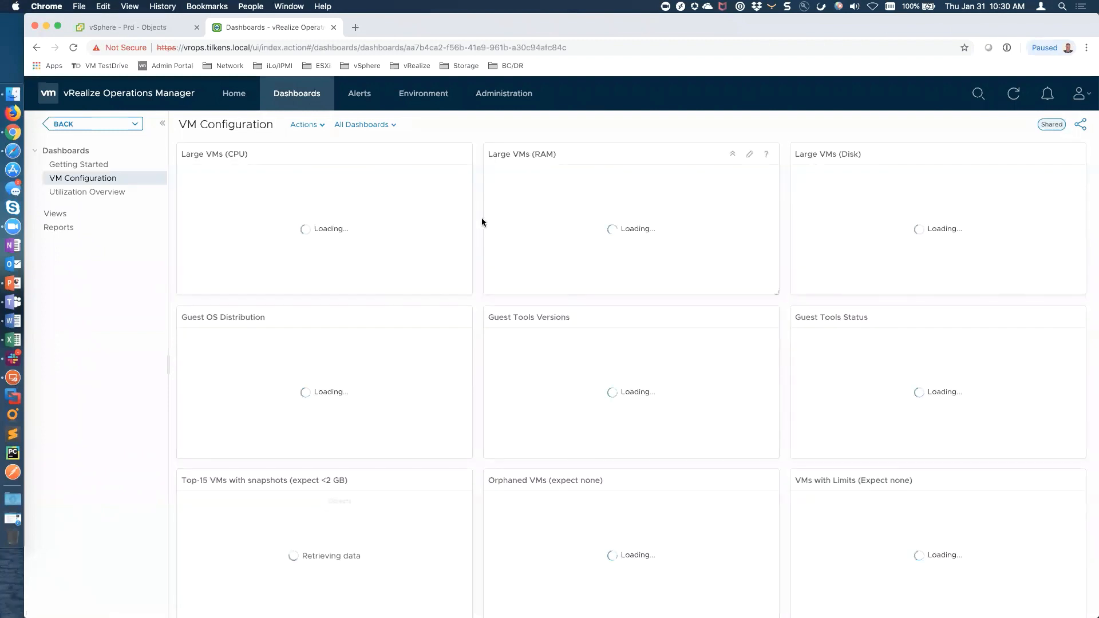
Switch to the VM Utilization dashboard from the All Dashboards list
click(375, 124)
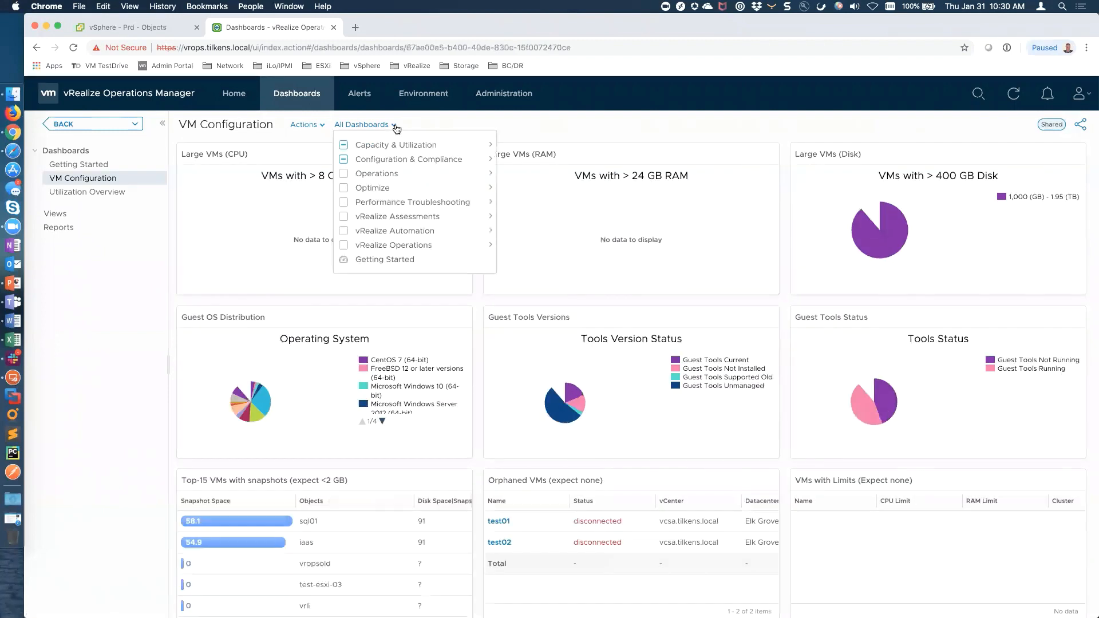
mouse_move(410, 148)
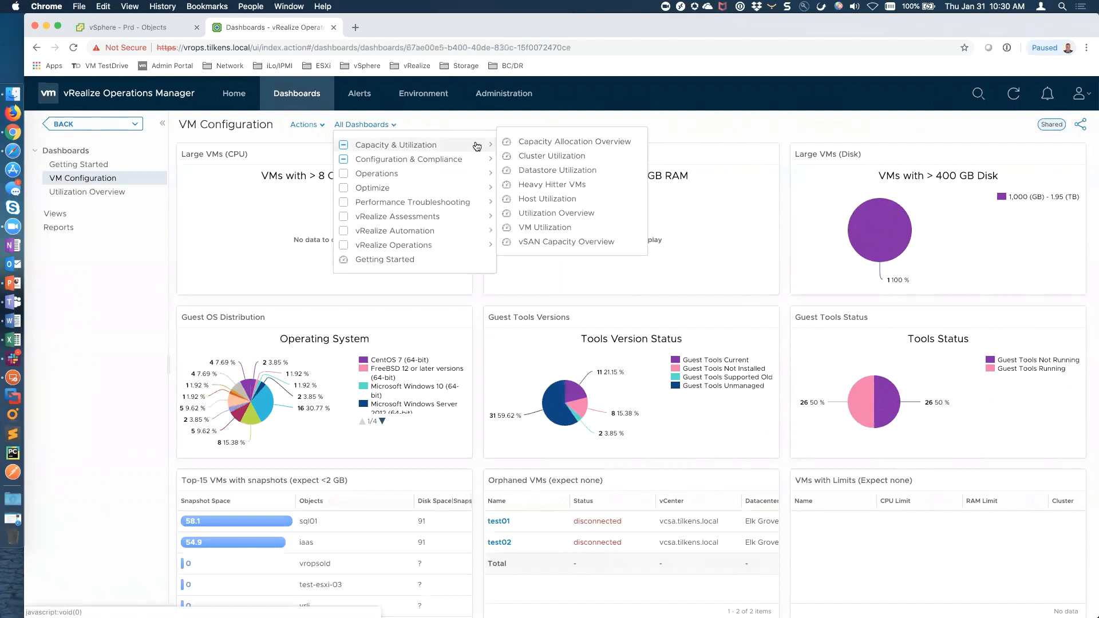
click(552, 228)
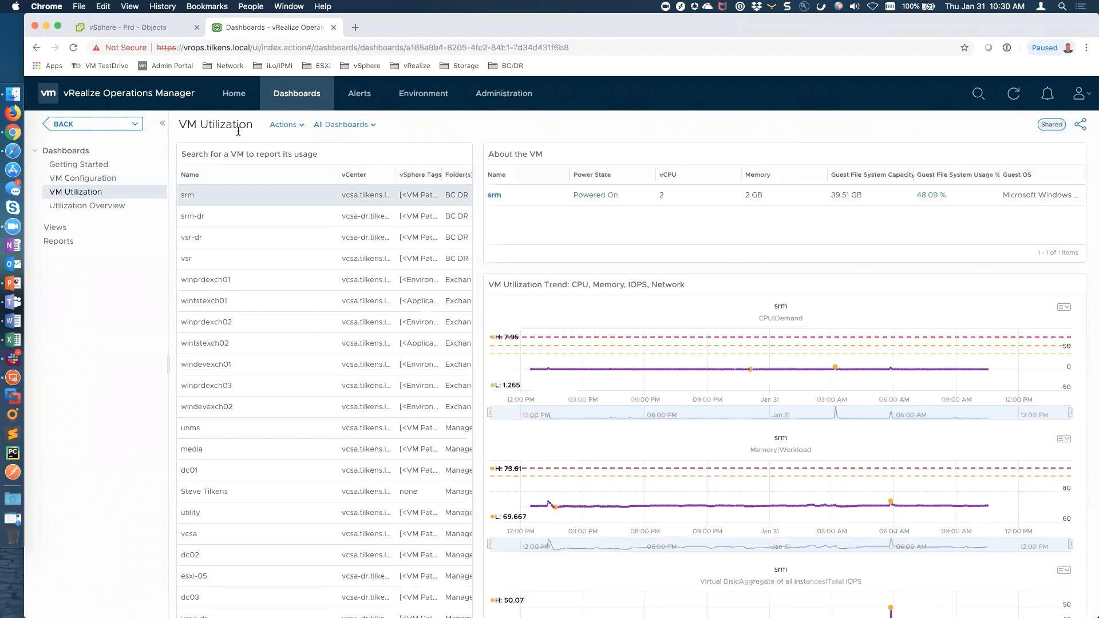
Include the Exchange Admins group in the VM Utilization dashboard's group sharing
click(301, 125)
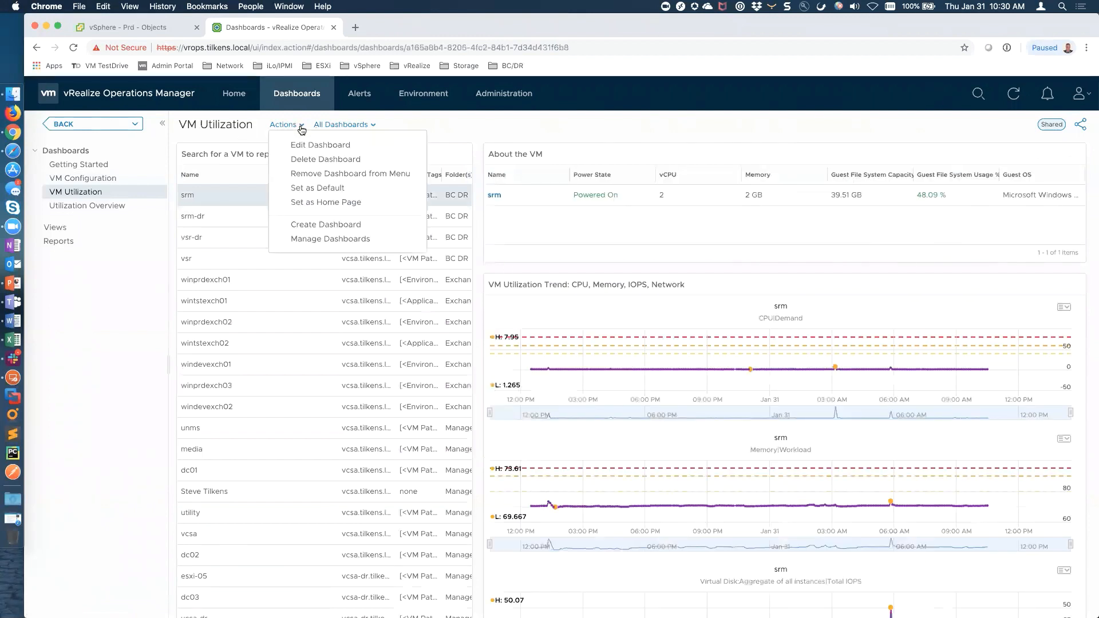
click(485, 134)
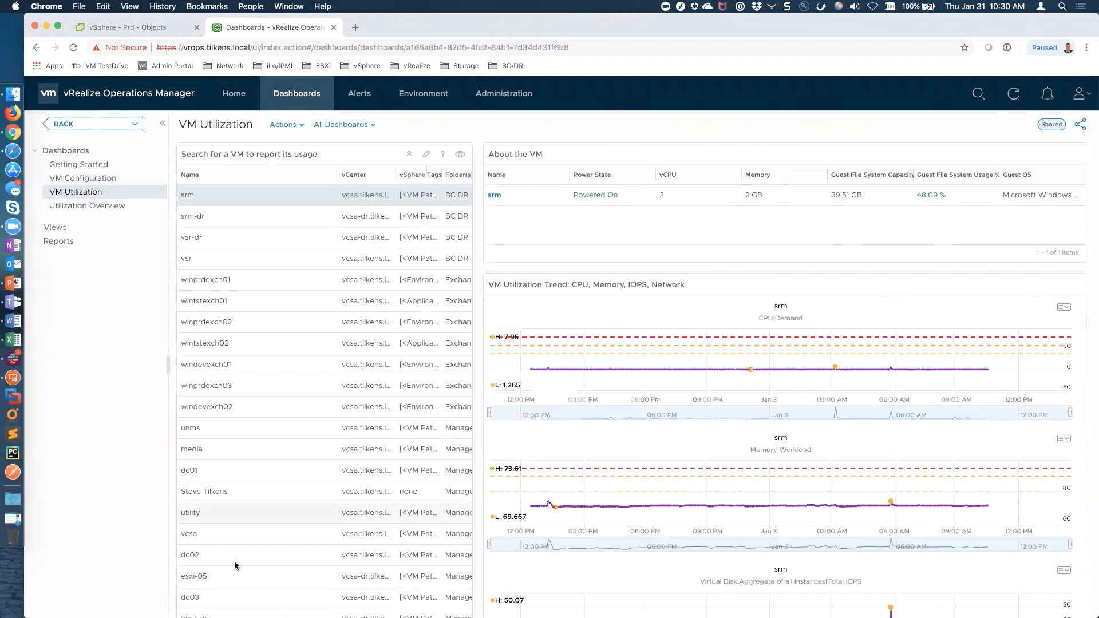
click(301, 127)
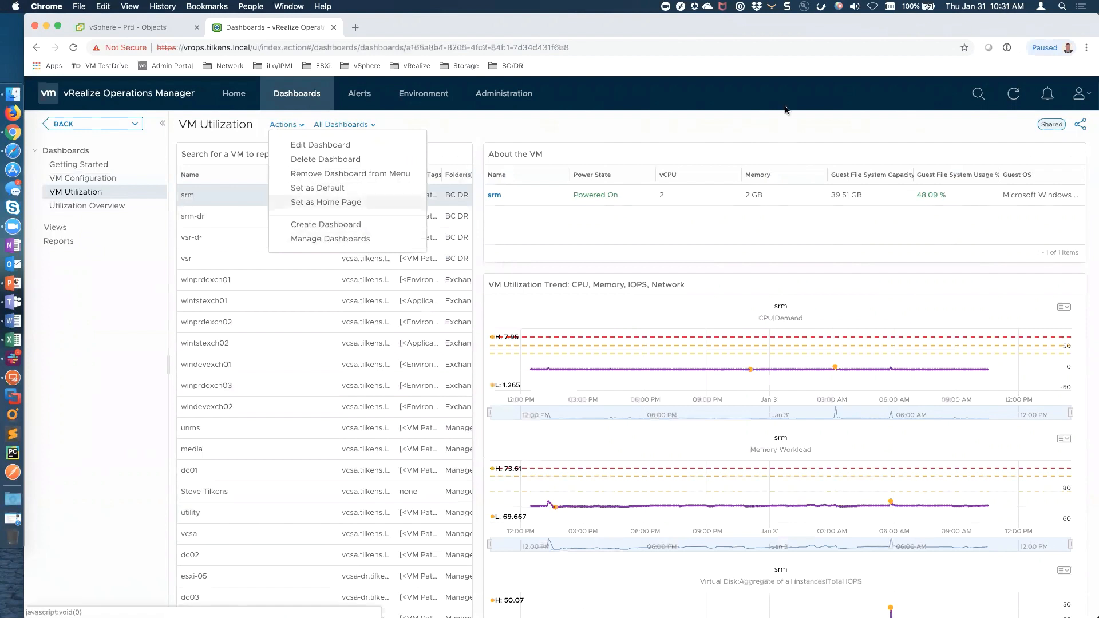
click(1080, 127)
click(617, 277)
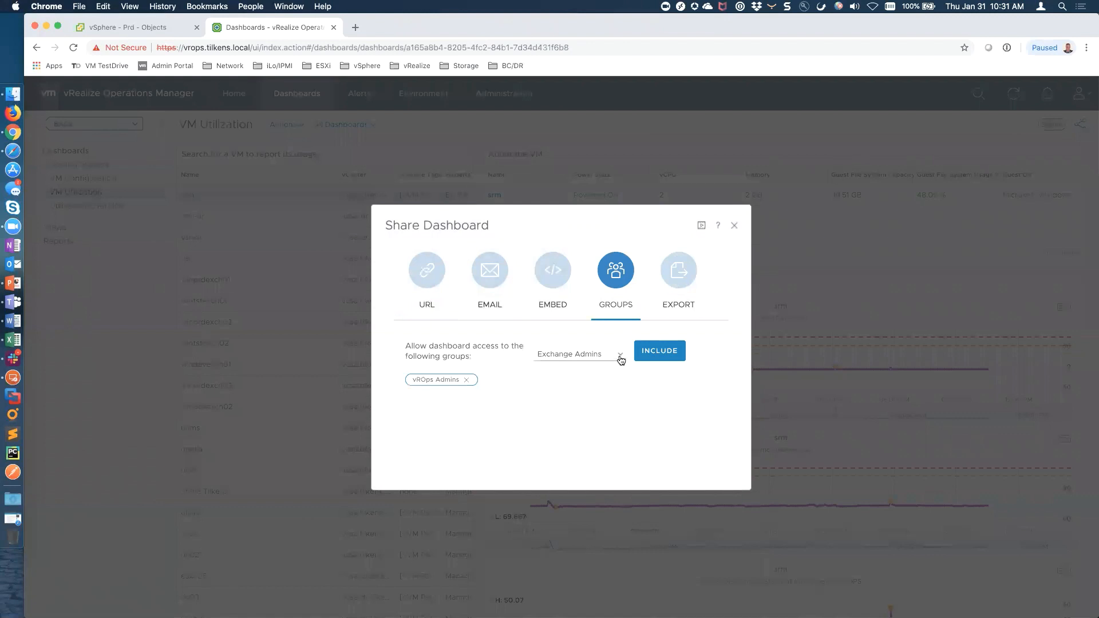
click(621, 359)
click(620, 359)
click(647, 361)
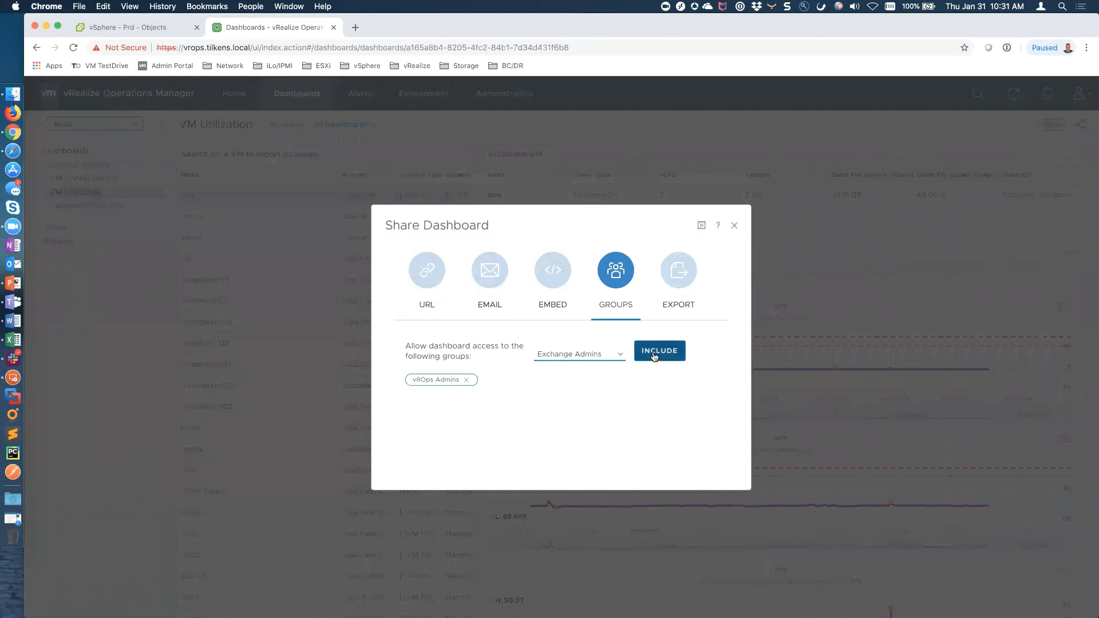
click(733, 225)
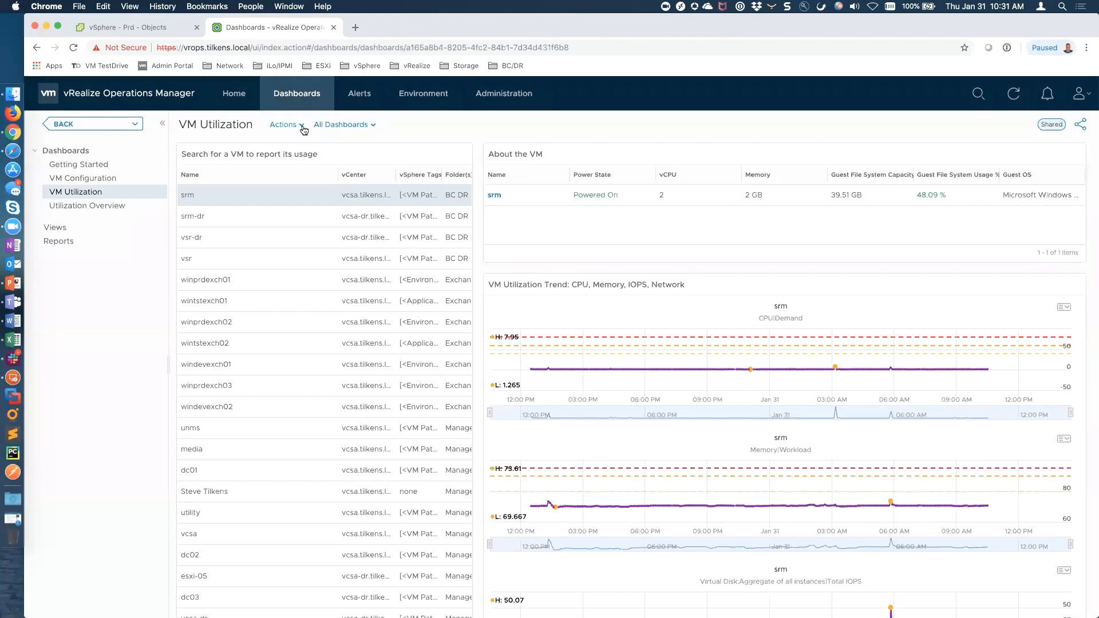
Verify under Share Dashboards that Exchange Admins has only VM Utilization, then cancel
click(299, 124)
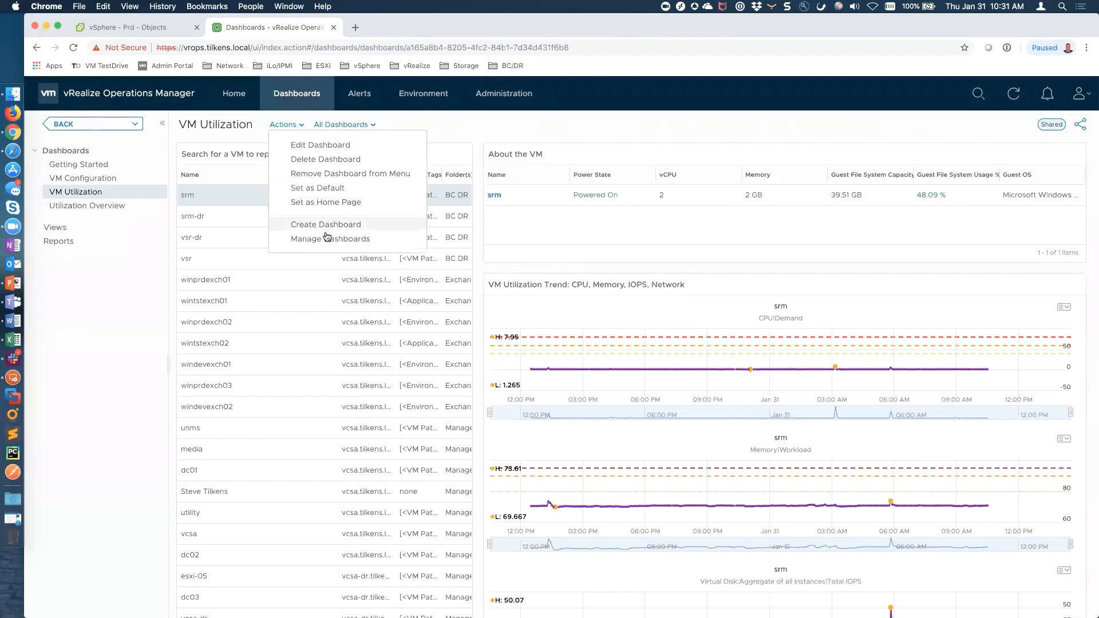
click(330, 239)
click(252, 152)
click(312, 315)
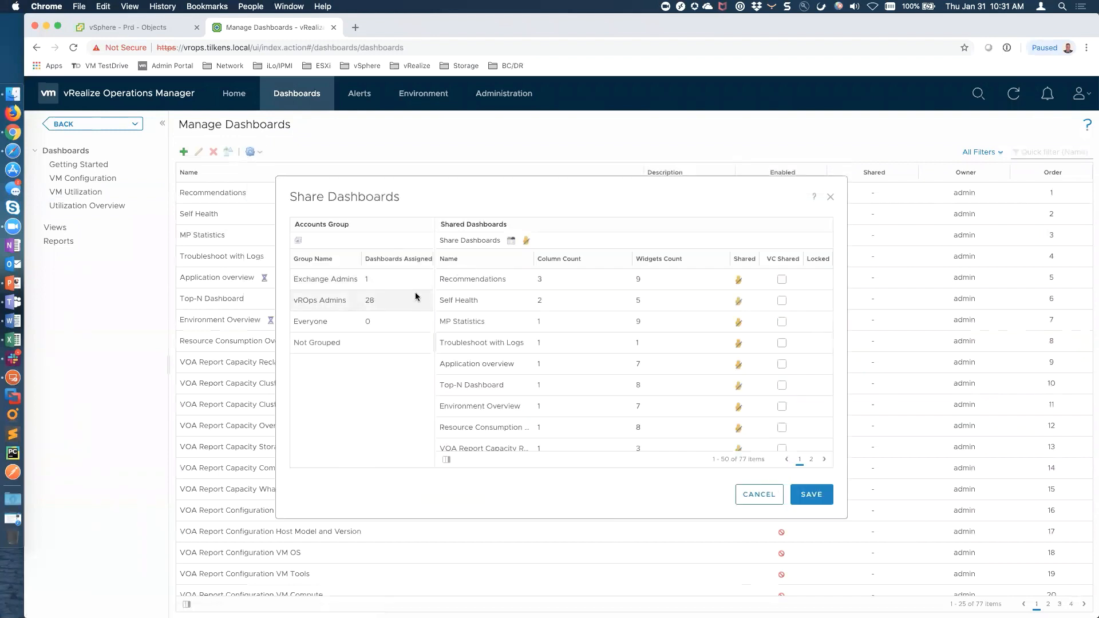
click(350, 281)
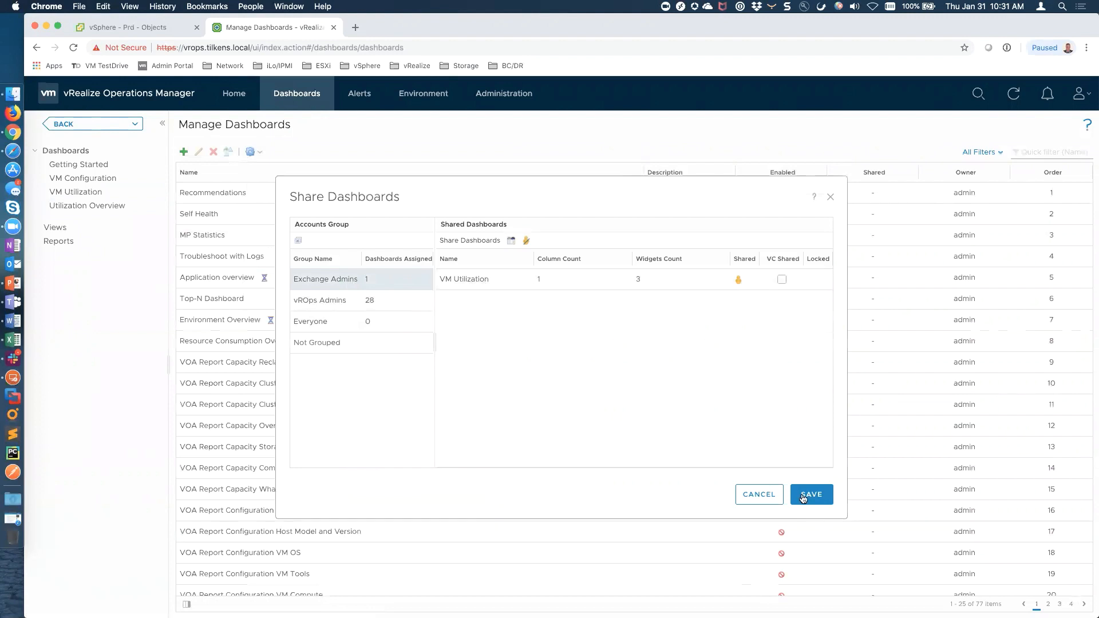
click(763, 497)
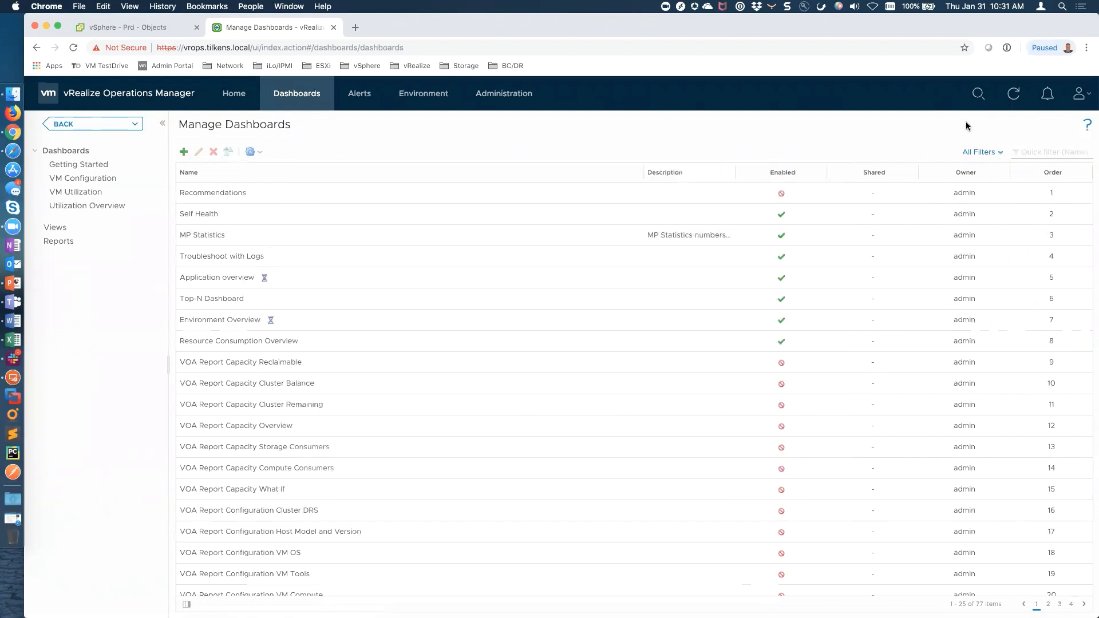
Log out and sign back in as the vROps admin user against the directory domain
click(1079, 95)
click(1057, 187)
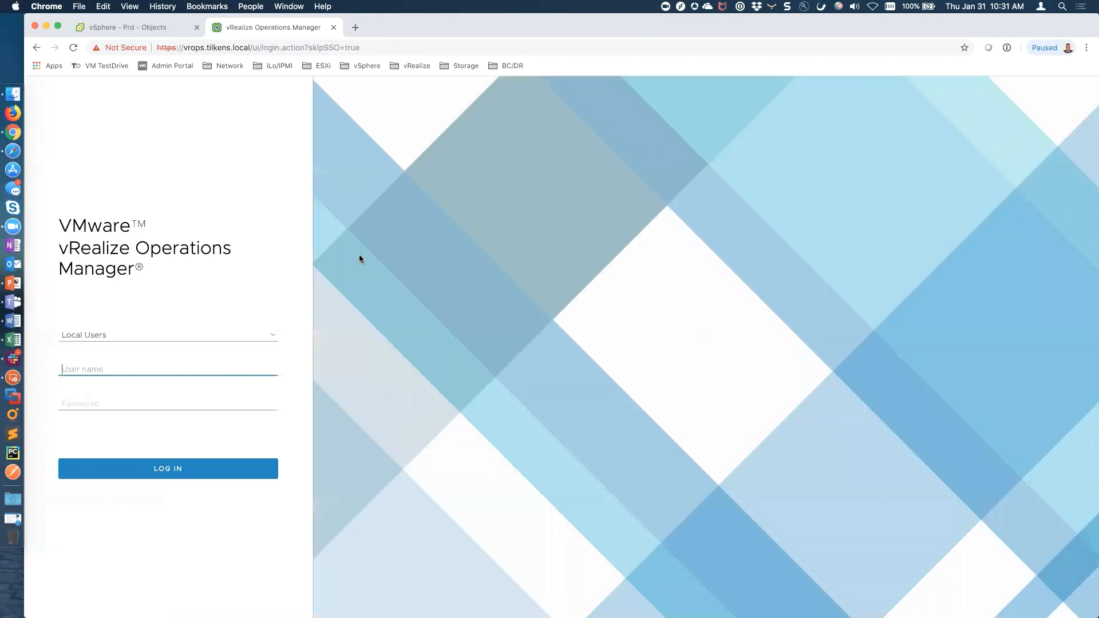
text(vropsadmin)
key(Tab)
text(••)
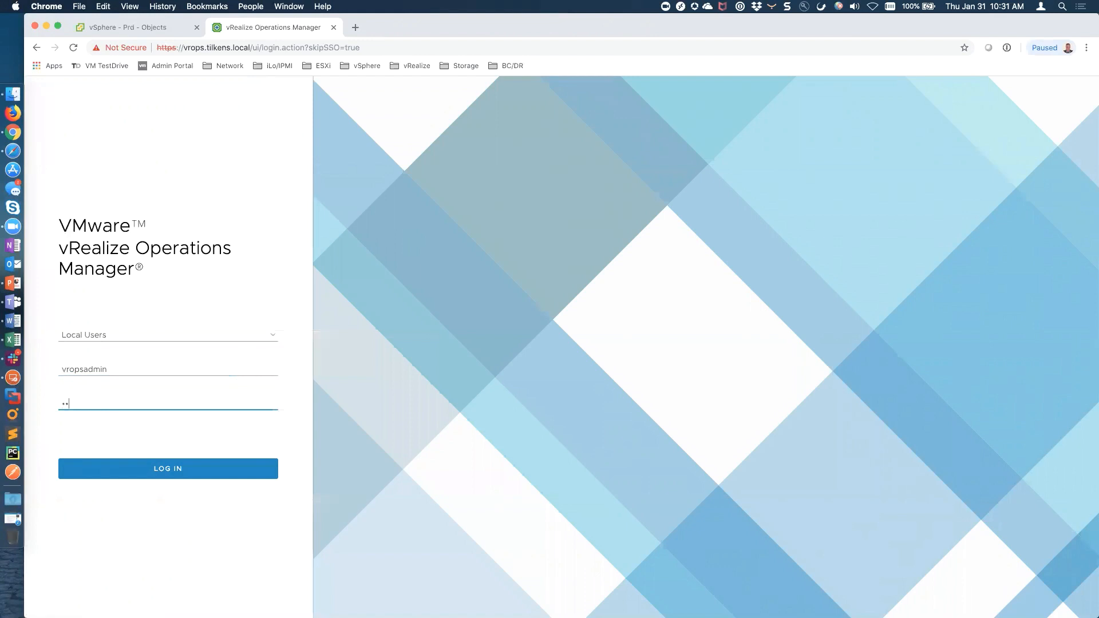
click(270, 338)
click(91, 376)
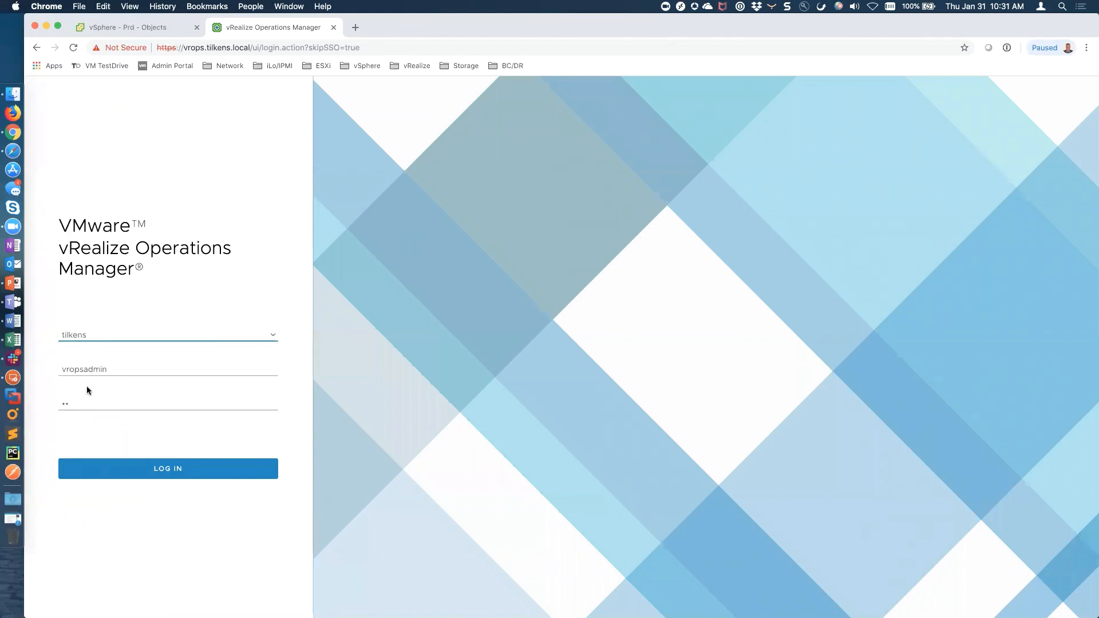
double_click(78, 405)
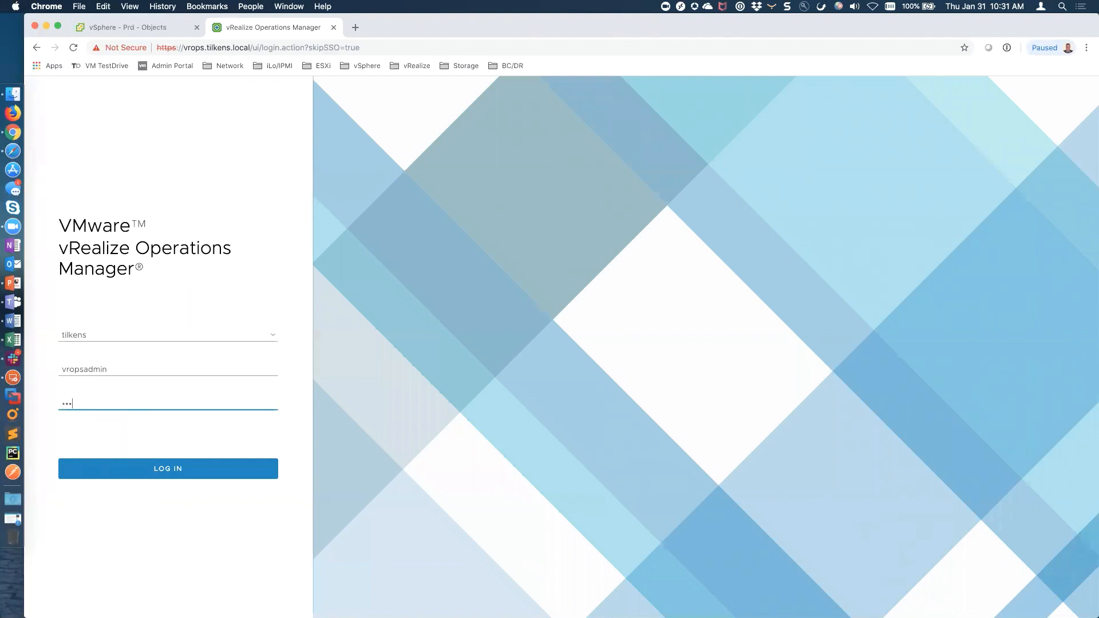
key(Return)
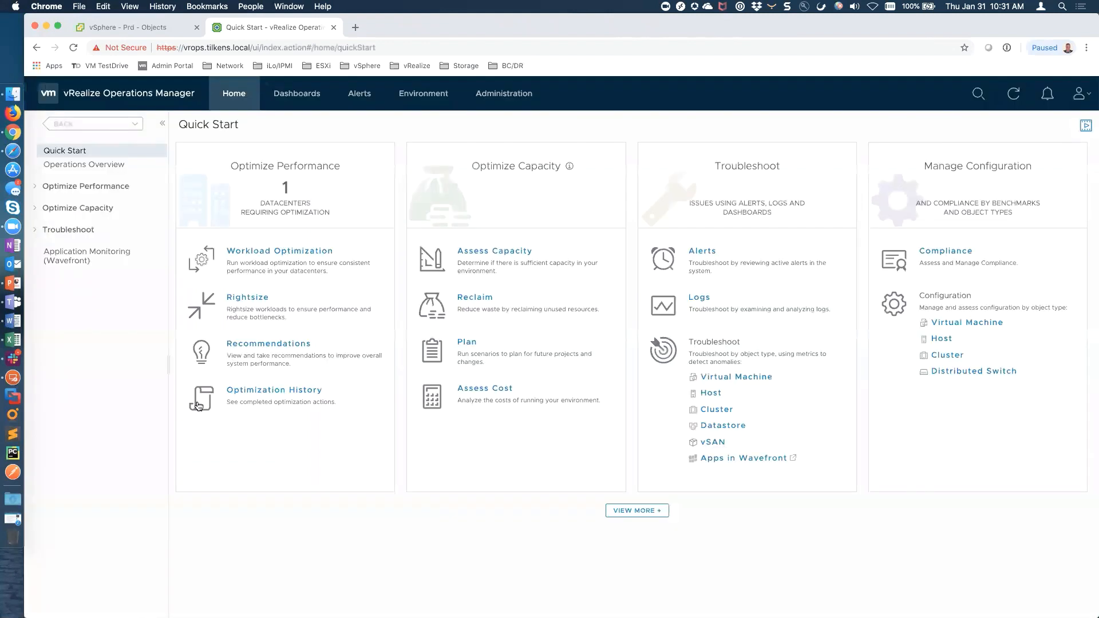
Browse the admin user's All Dashboards list
click(298, 96)
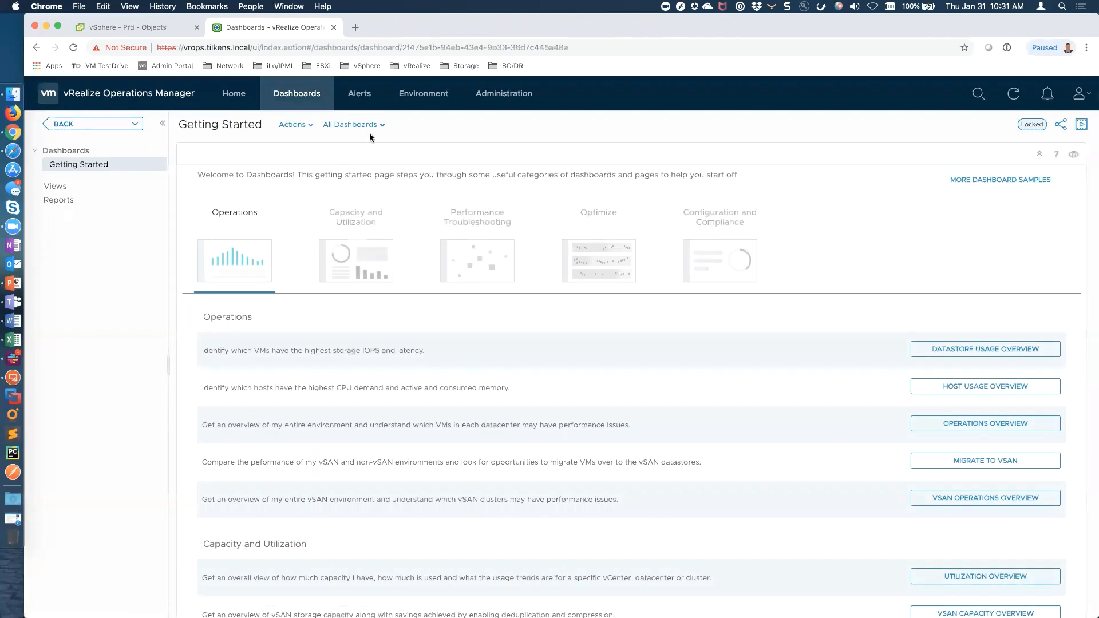
click(378, 125)
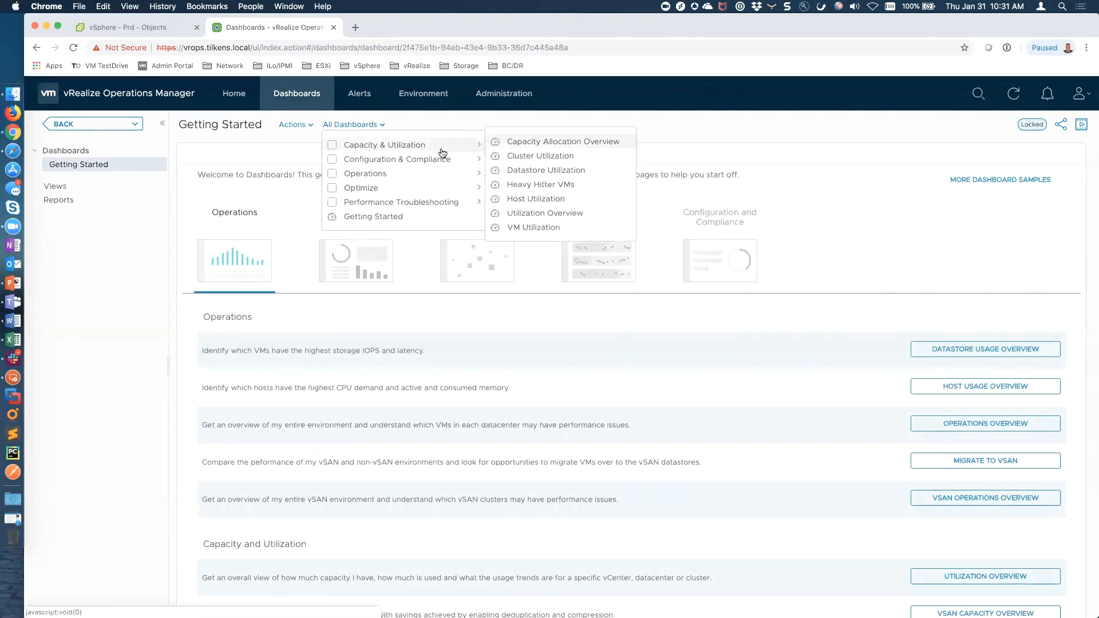
mouse_move(443, 158)
mouse_move(444, 193)
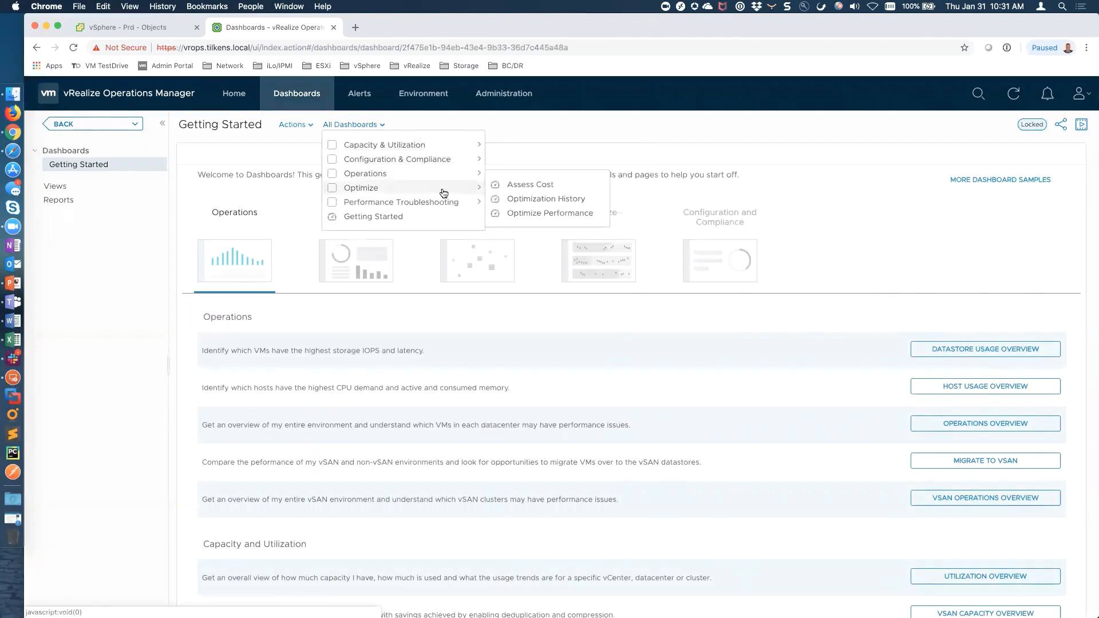
Expand the vSphere tree through Elk Grove and Prod Cluster to host esxi-04, then log out
click(424, 93)
click(103, 186)
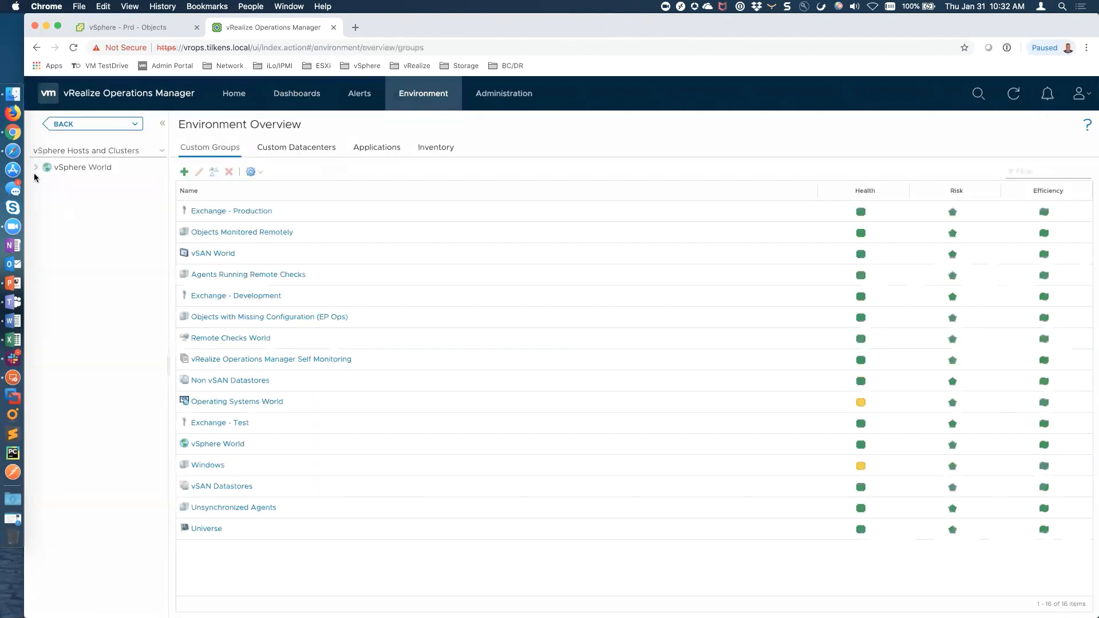
click(47, 195)
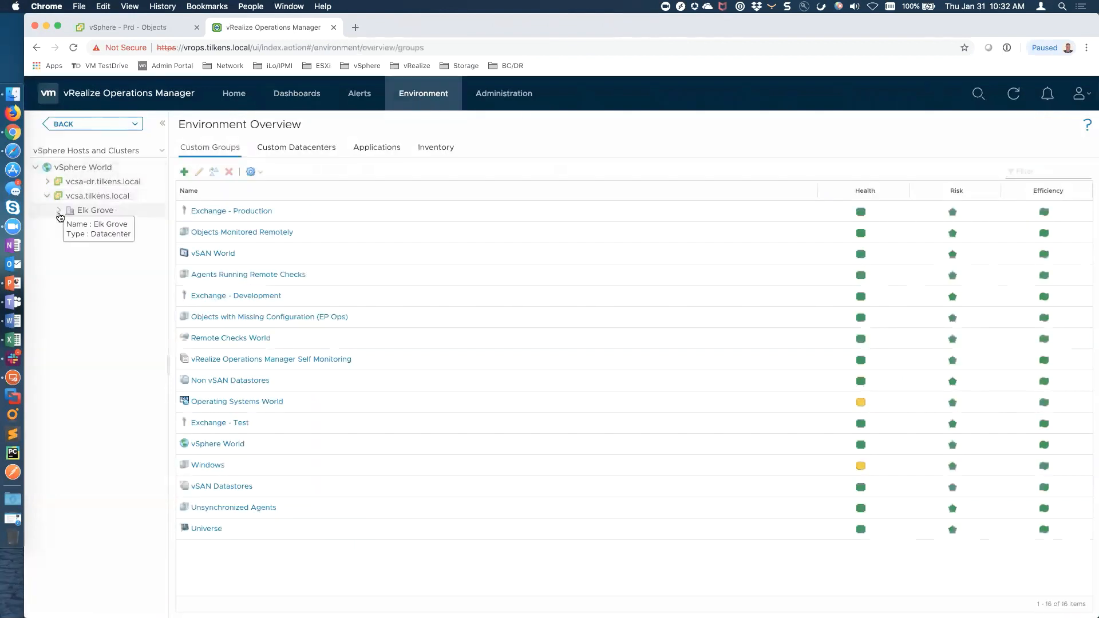
click(60, 211)
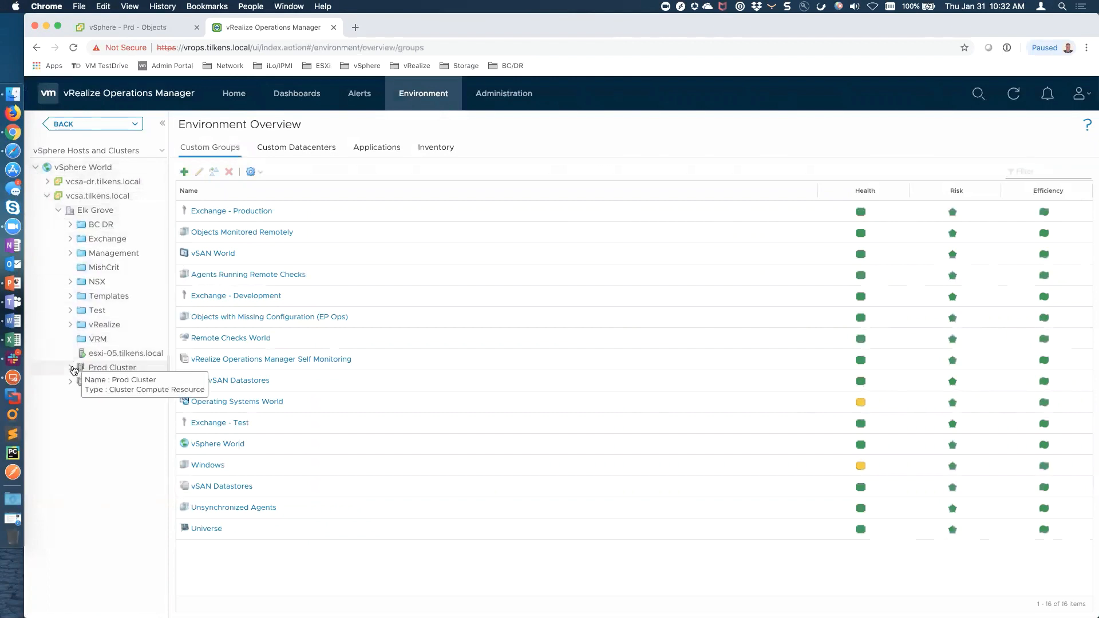
click(72, 369)
click(81, 396)
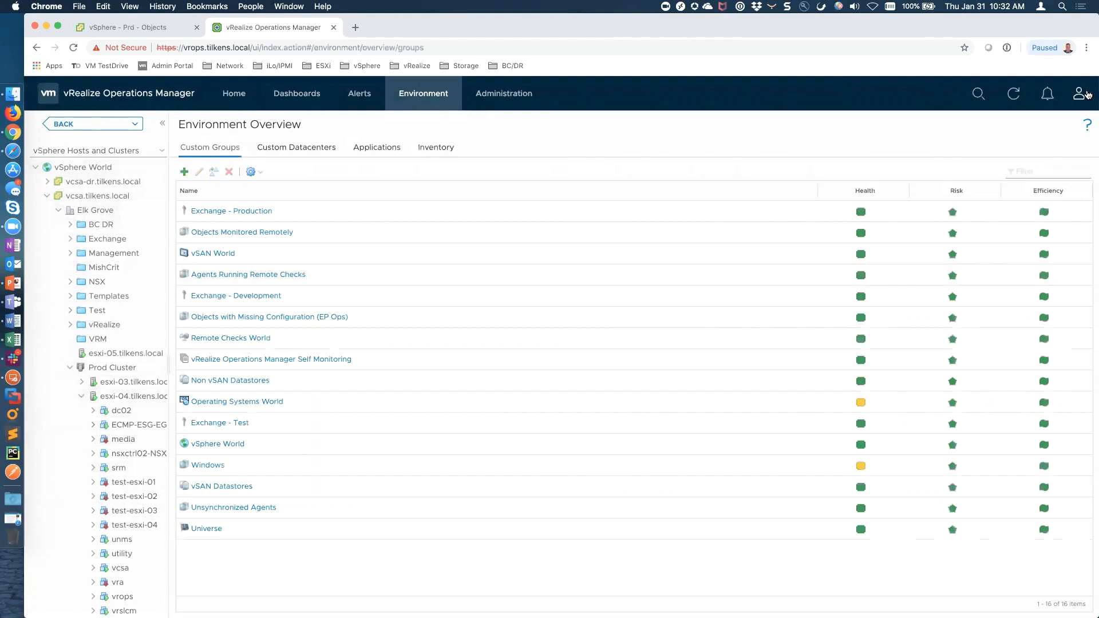
click(1086, 94)
click(1009, 182)
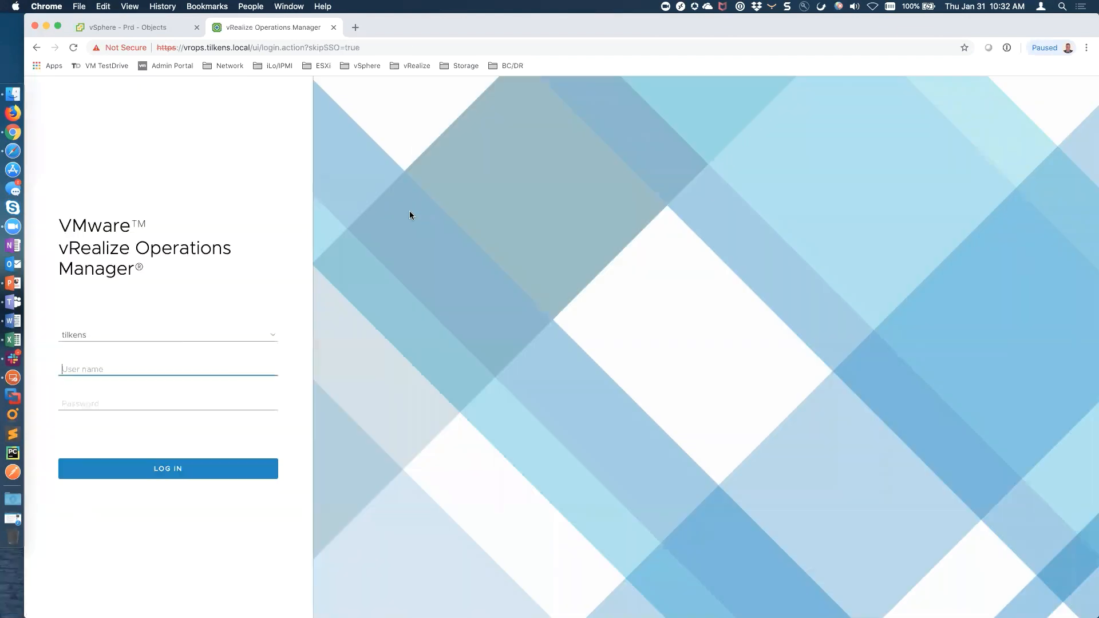
Sign in with the Exchange admin account and its password
text(exchadmin)
key(Tab)
text(••)
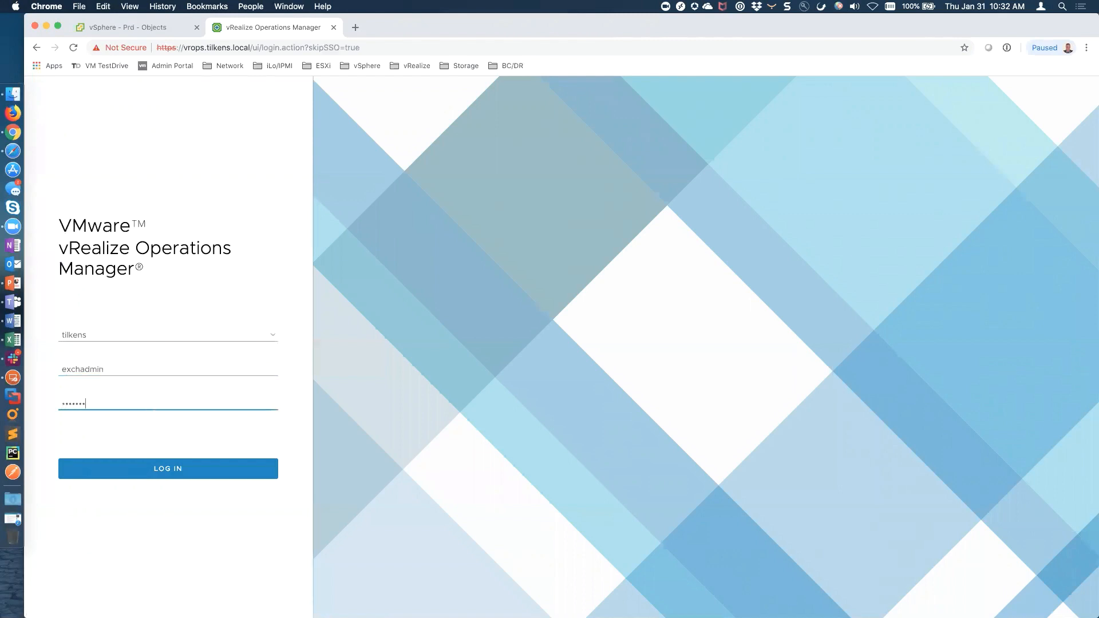
text(••••••)
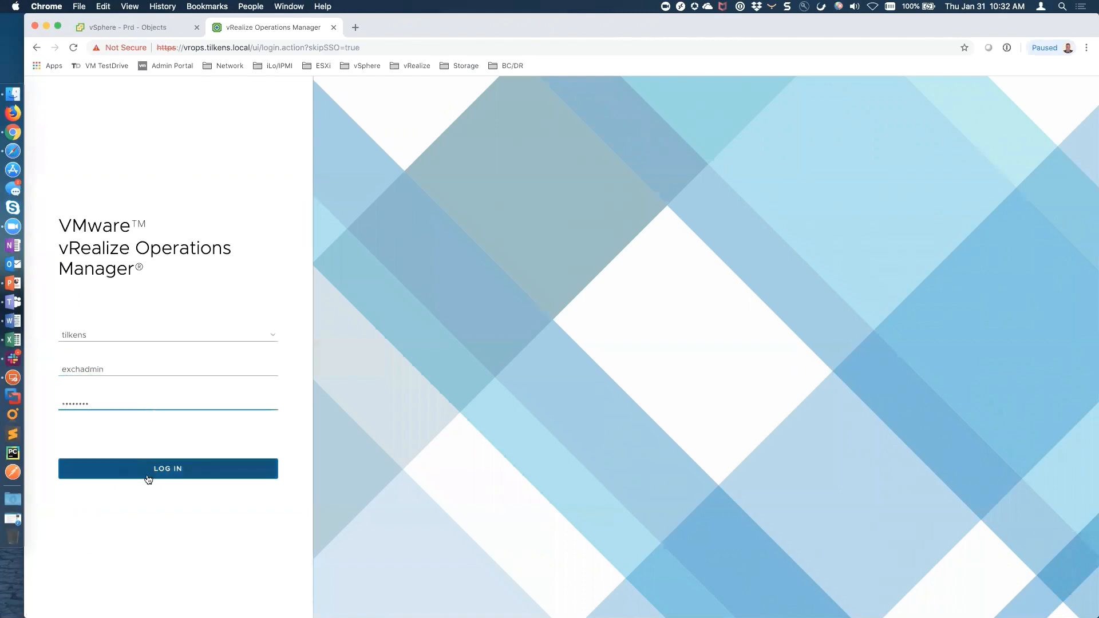
click(147, 476)
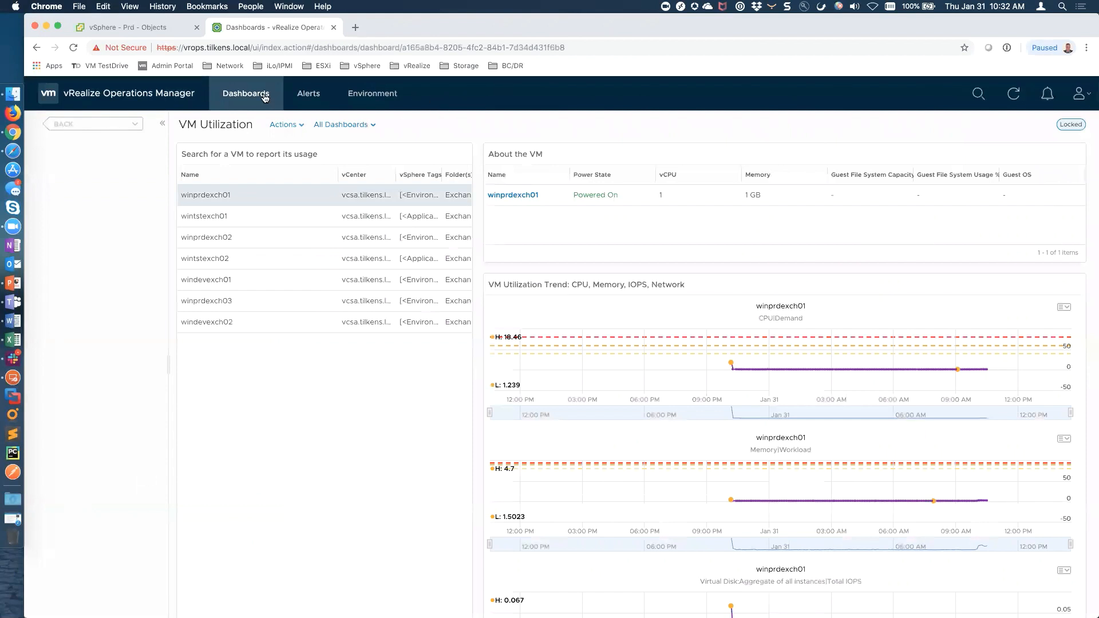
Open VM Utilization, the only available dashboard, then go to All Alerts
click(367, 125)
mouse_move(368, 144)
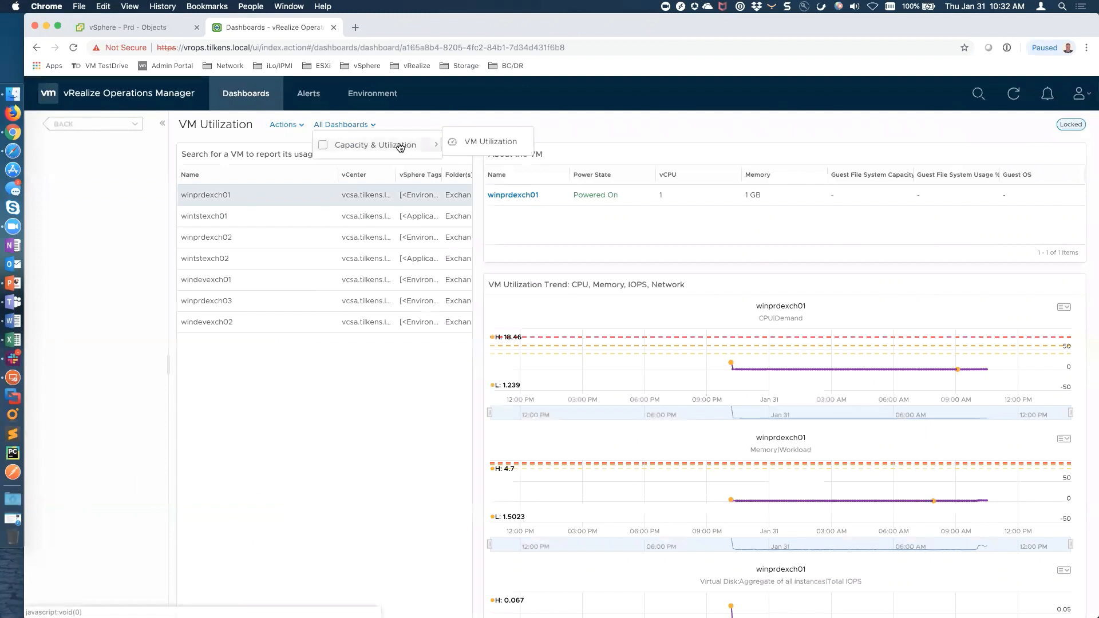
click(504, 144)
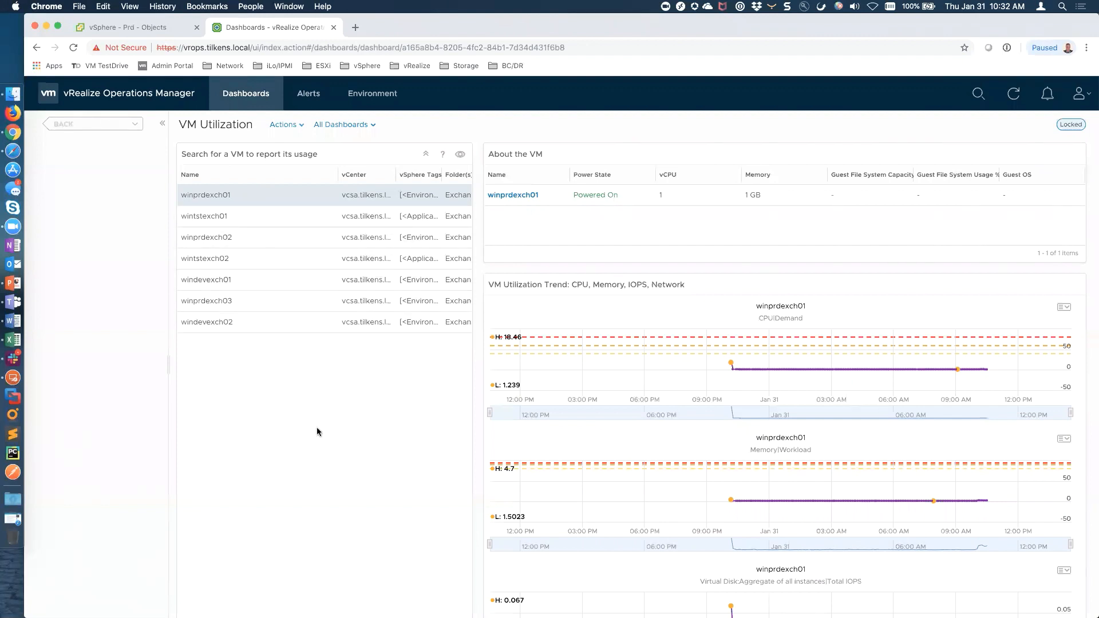
click(312, 95)
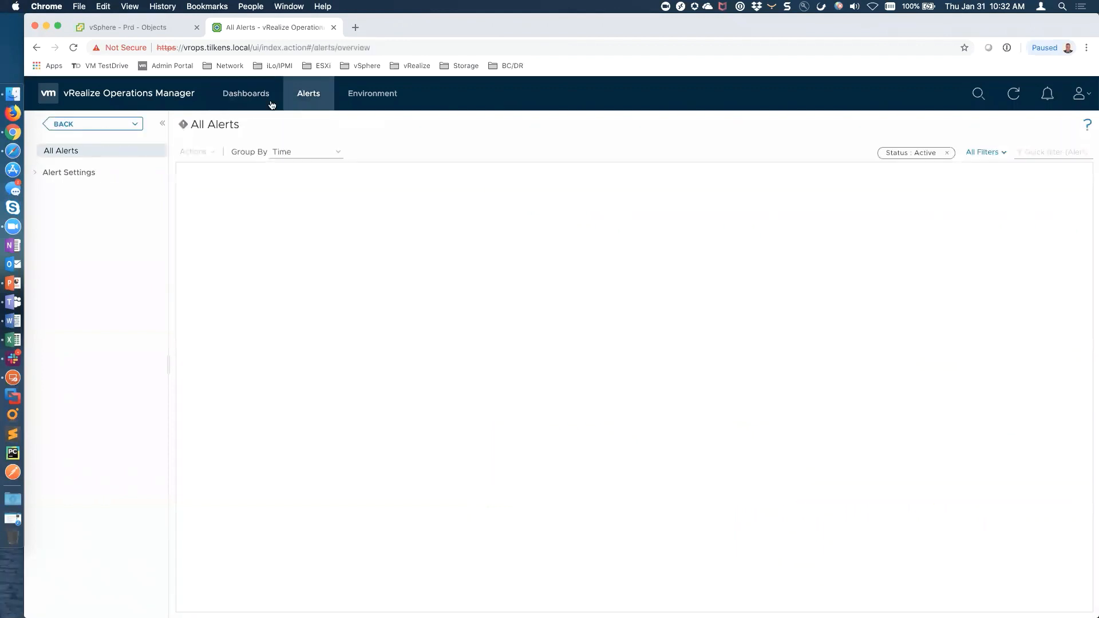
View Alert Definitions under Alert Settings, return to All Alerts, then open Environment Overview
click(338, 152)
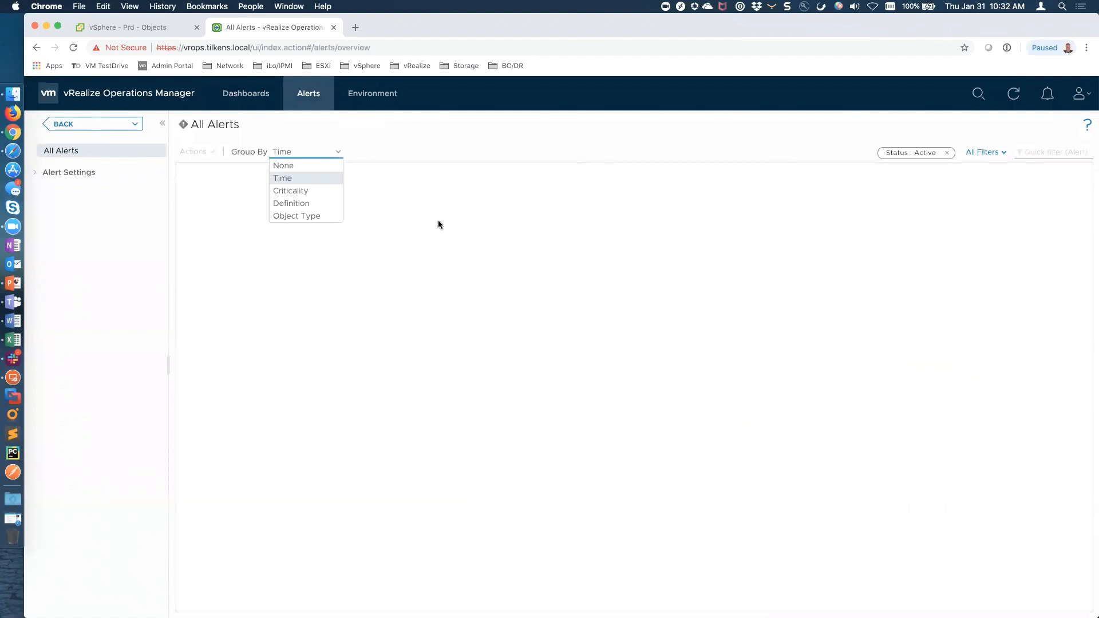
click(438, 220)
click(339, 155)
click(204, 225)
click(34, 174)
click(59, 184)
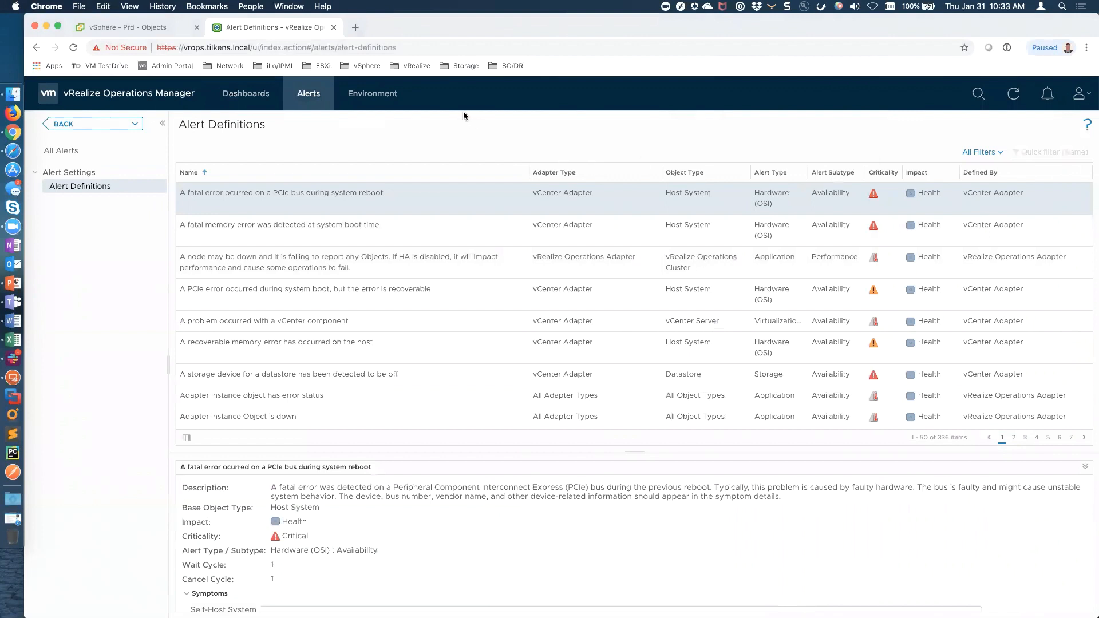
click(76, 153)
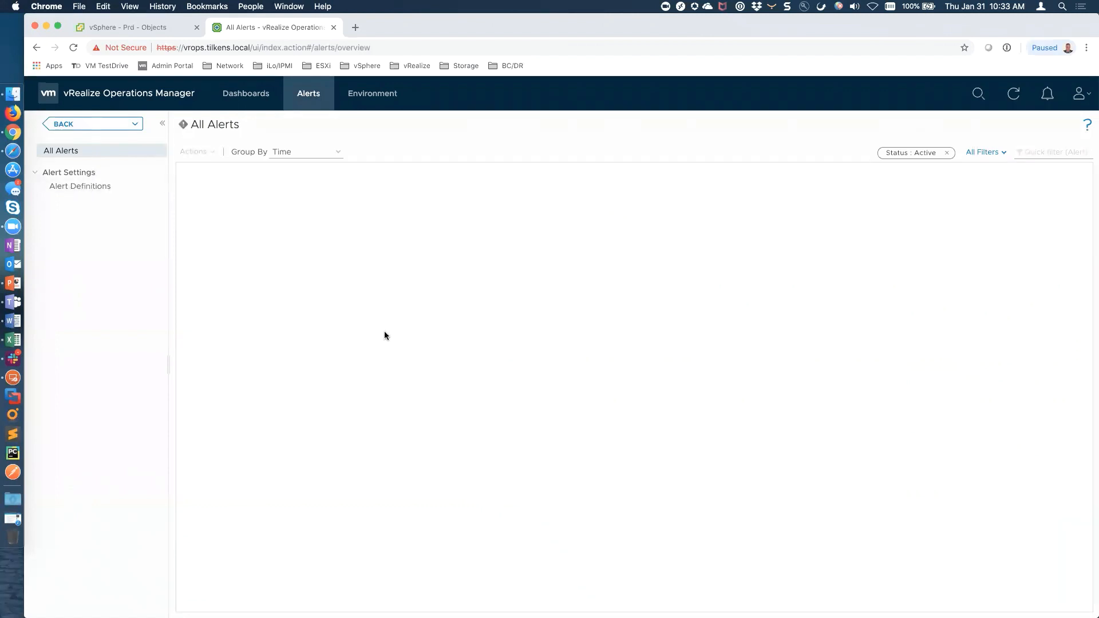
click(372, 94)
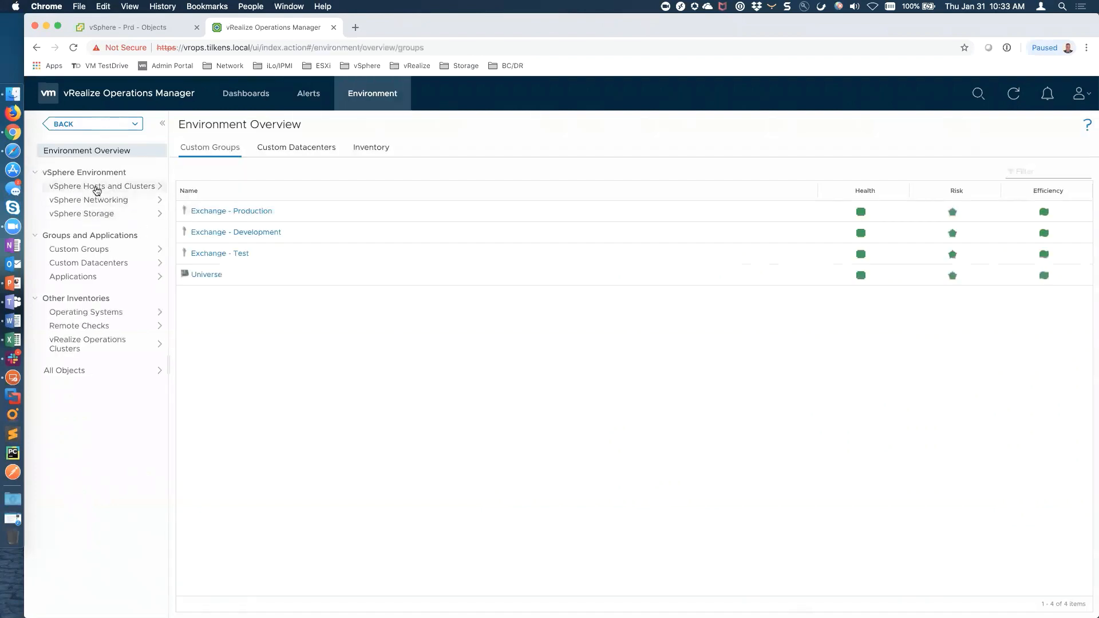
click(96, 187)
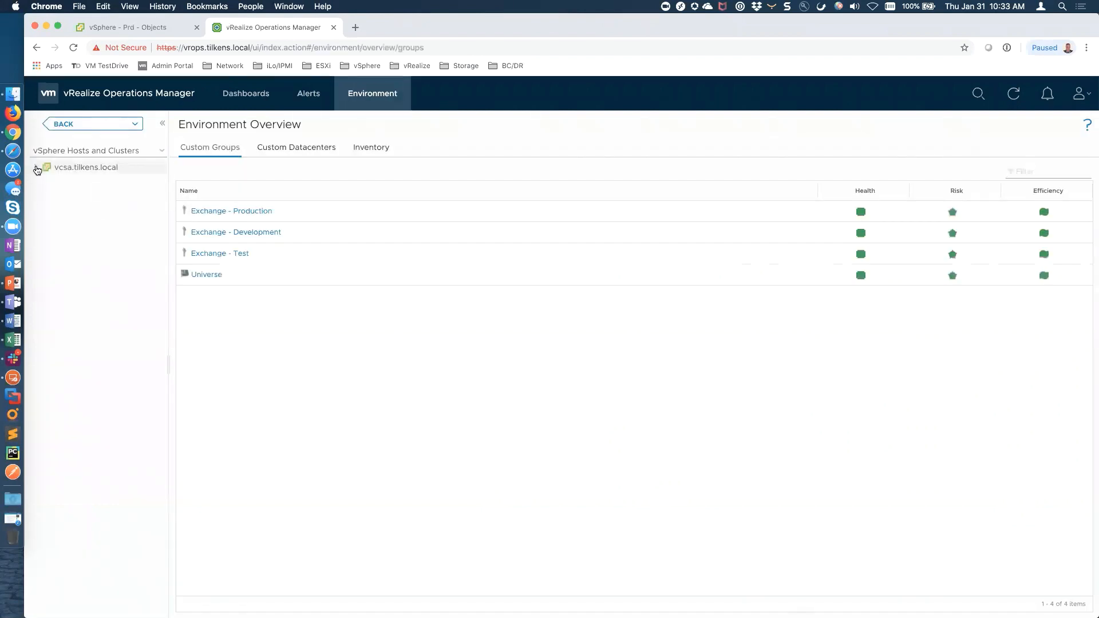
click(35, 167)
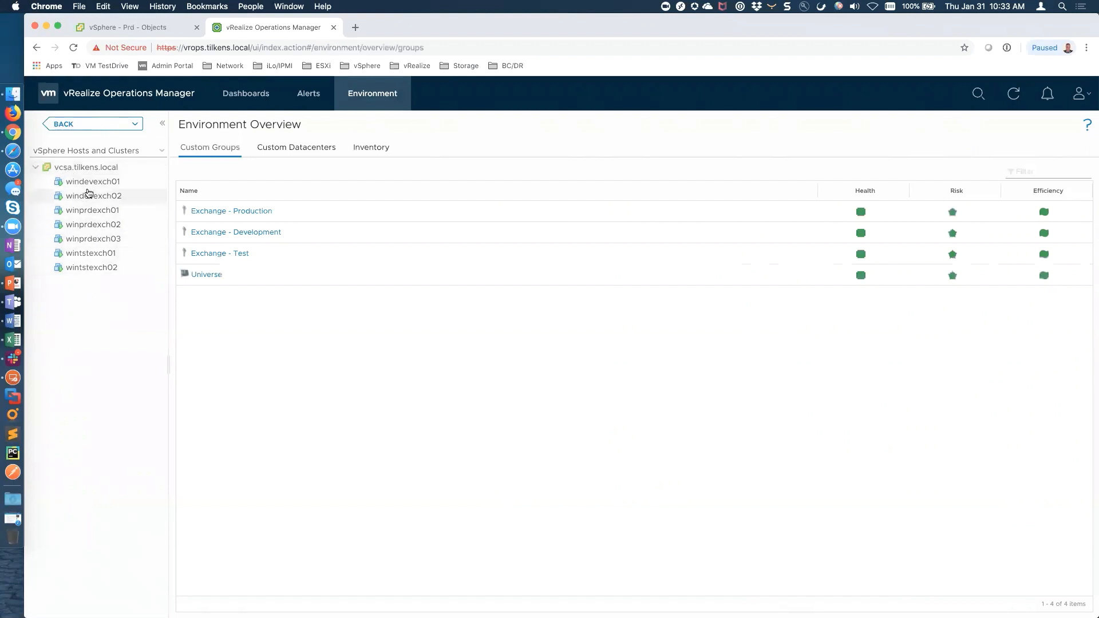
click(95, 187)
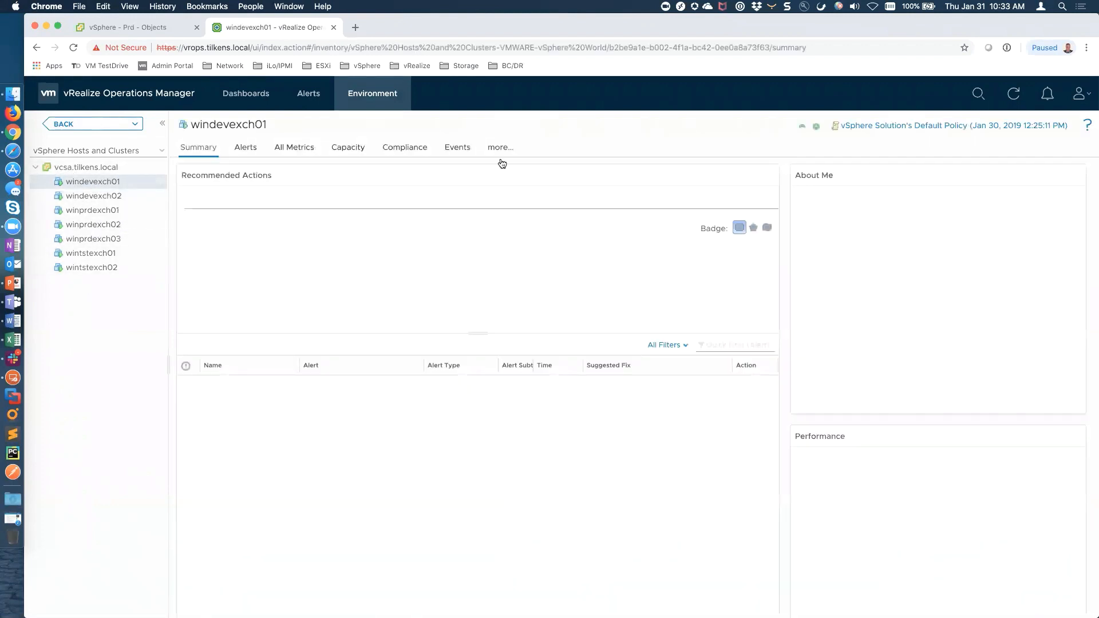
click(500, 147)
click(287, 148)
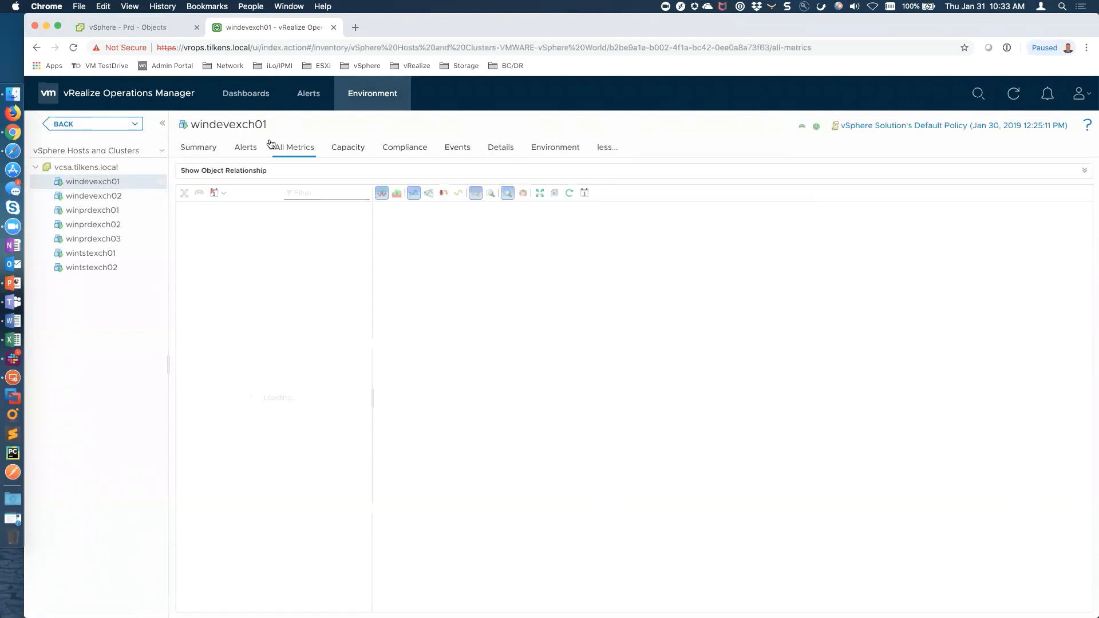
click(182, 268)
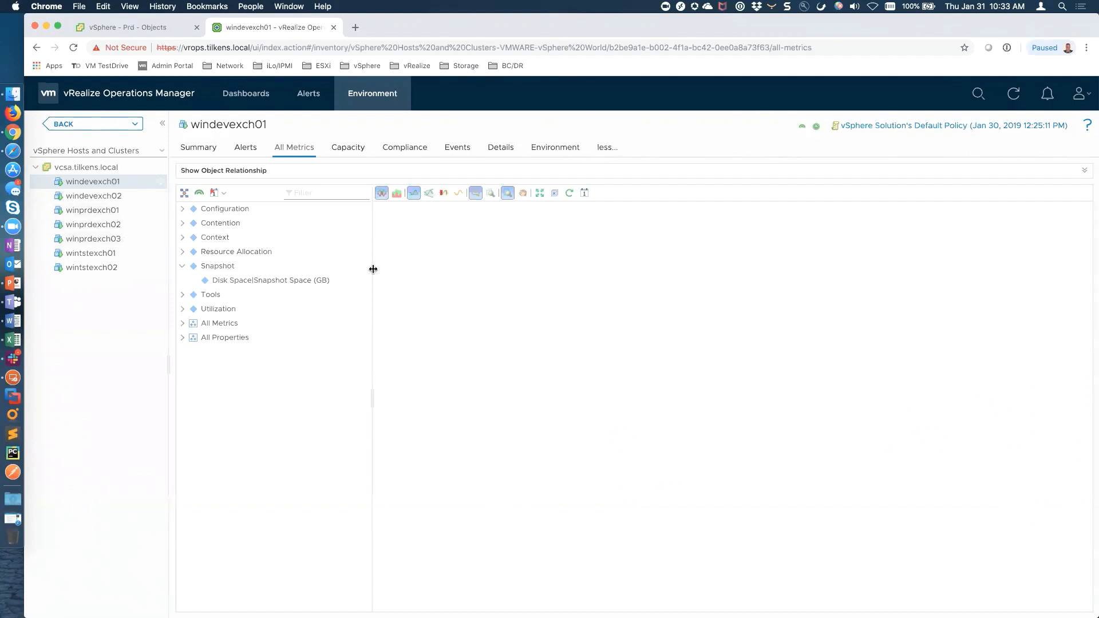
click(309, 97)
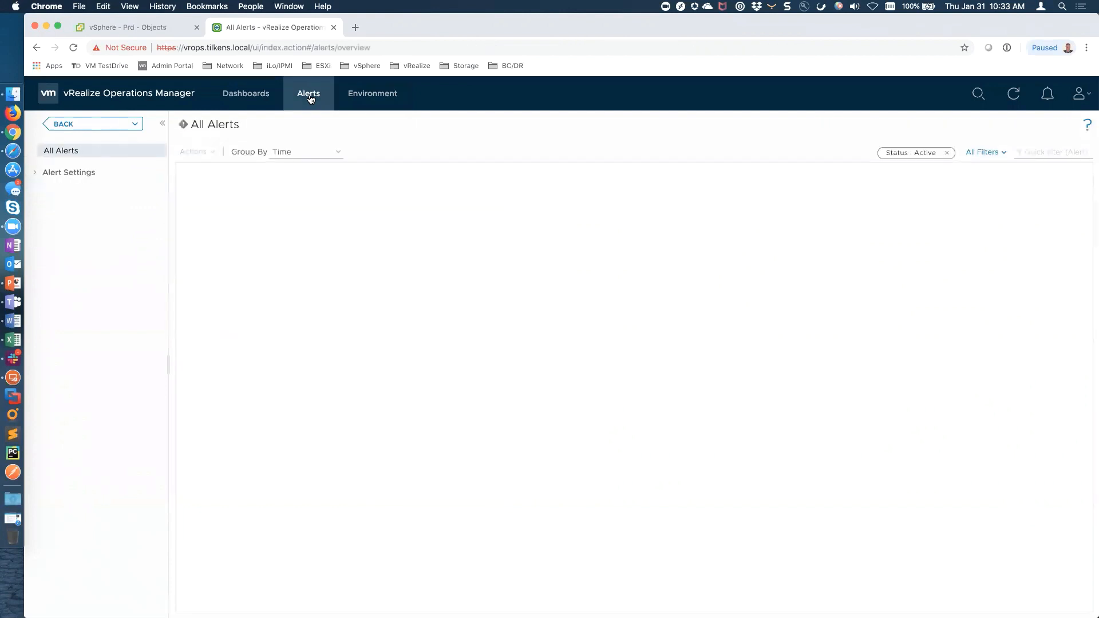
Log out and sign back in as the local admin user through the Local Users domain
click(378, 95)
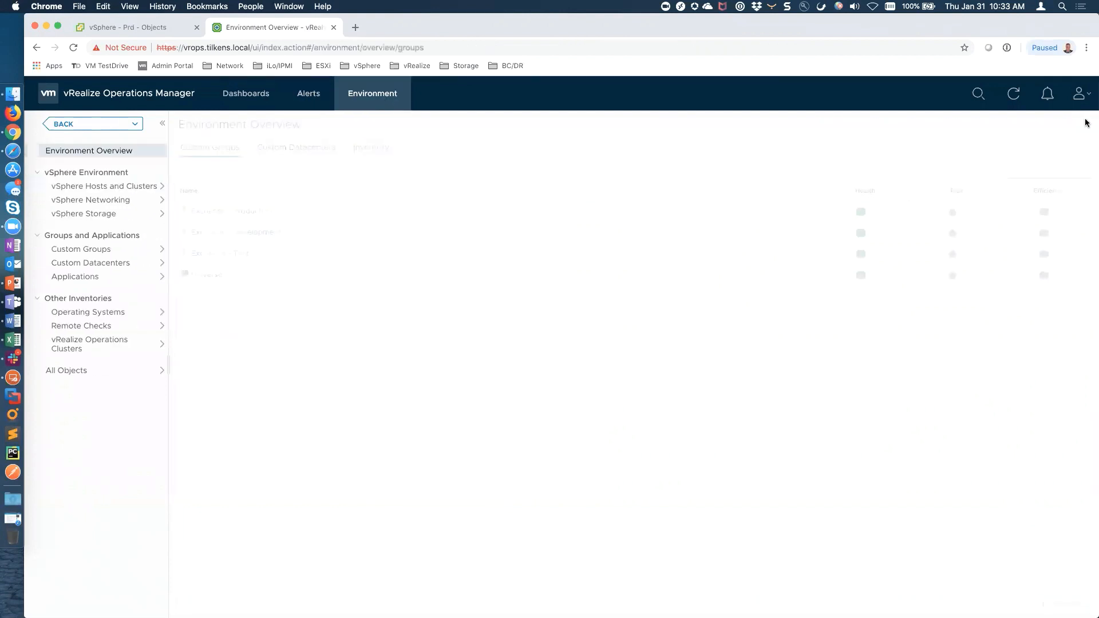
click(1080, 93)
click(1007, 186)
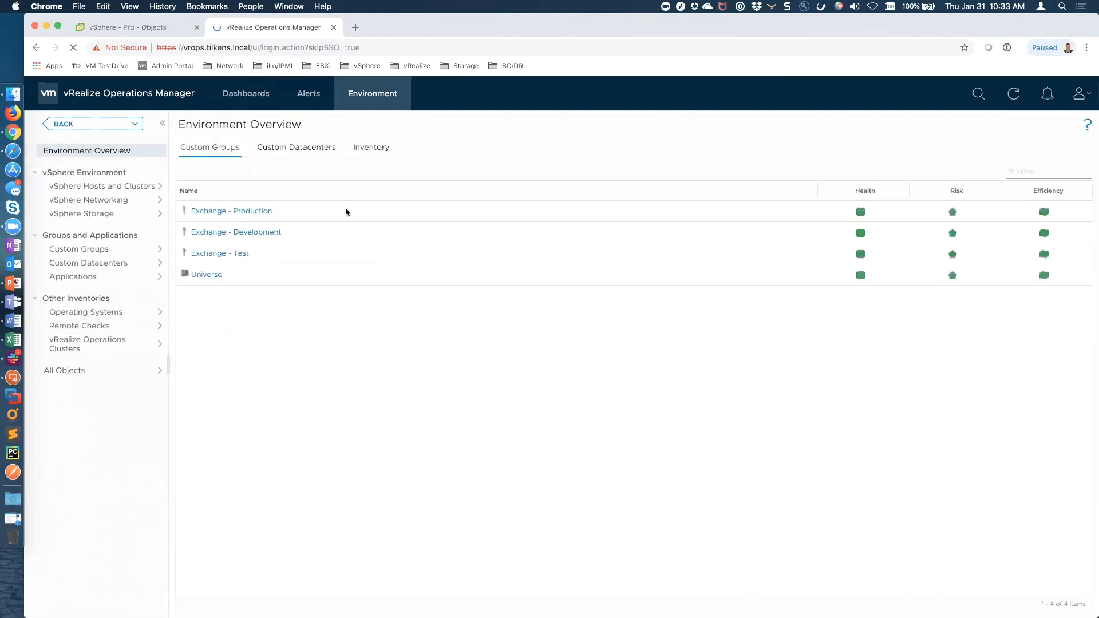
text(admin)
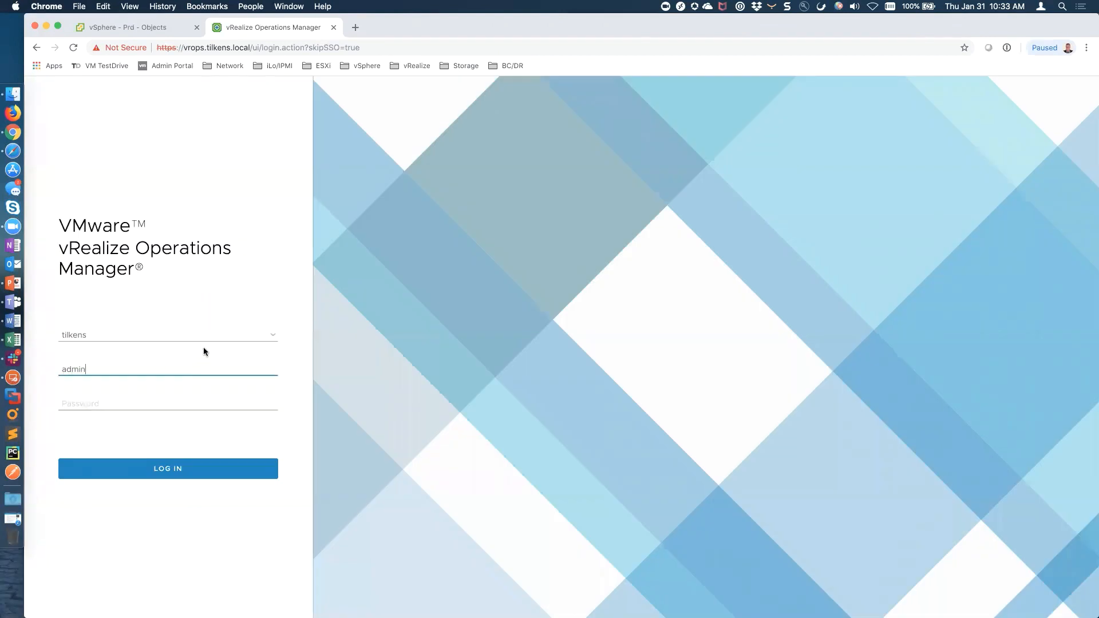
click(263, 332)
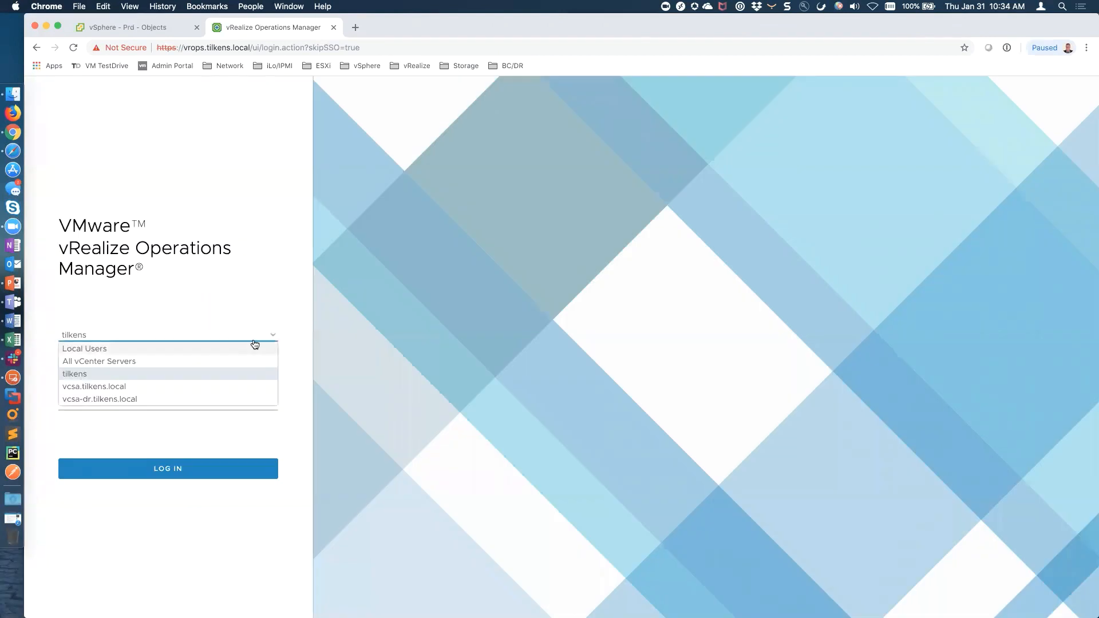
click(94, 347)
click(95, 402)
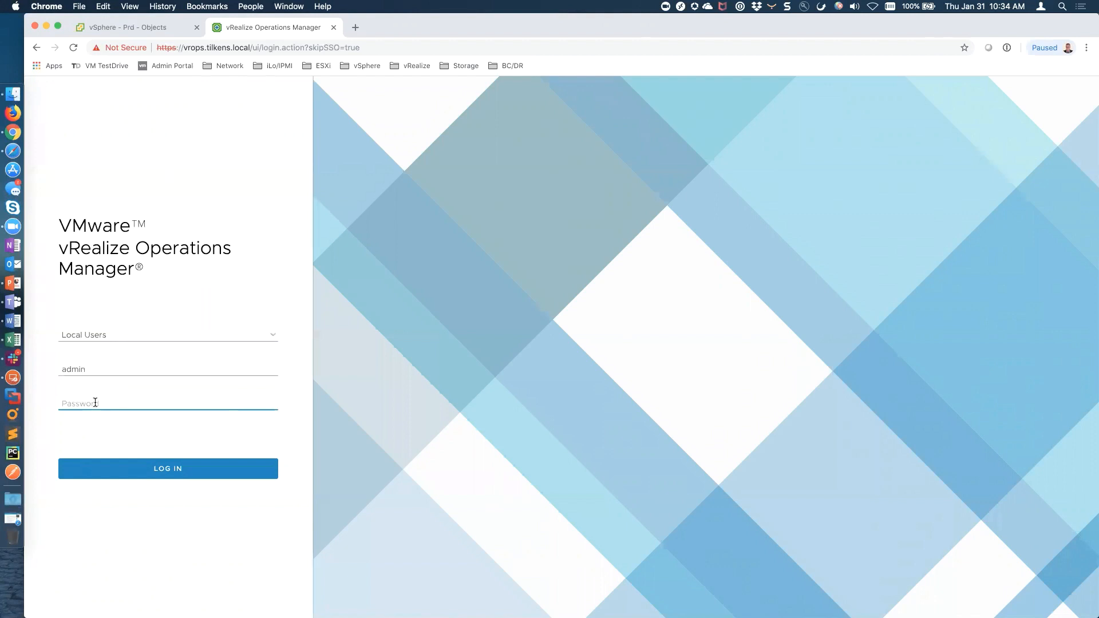
text(•••)
key(Return)
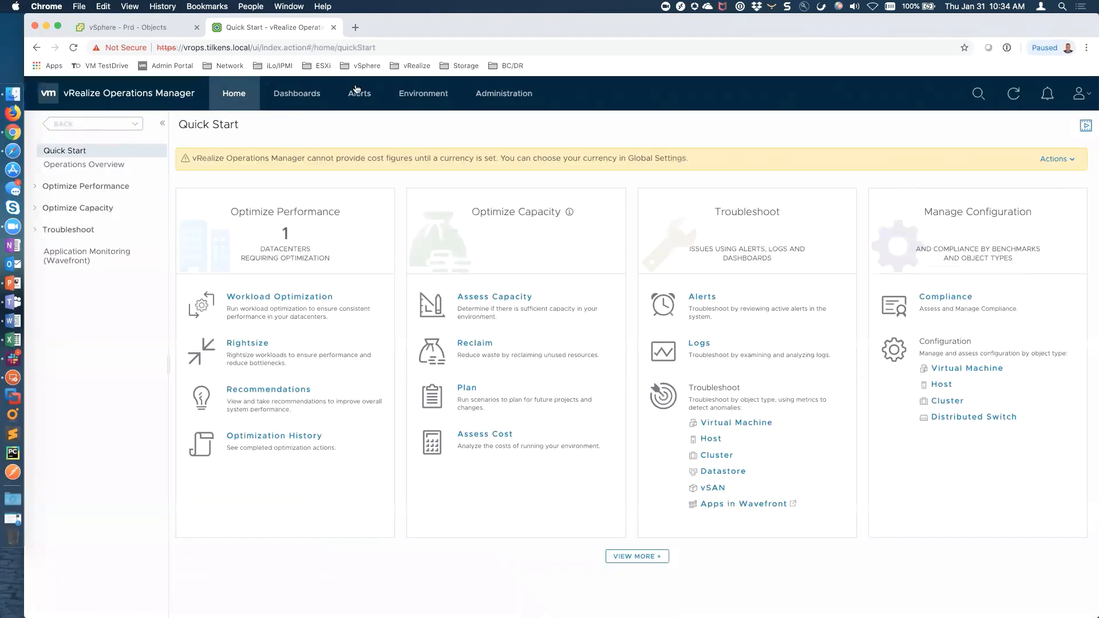
Open the Manage Dashboards page from the Dashboards actions list
click(297, 93)
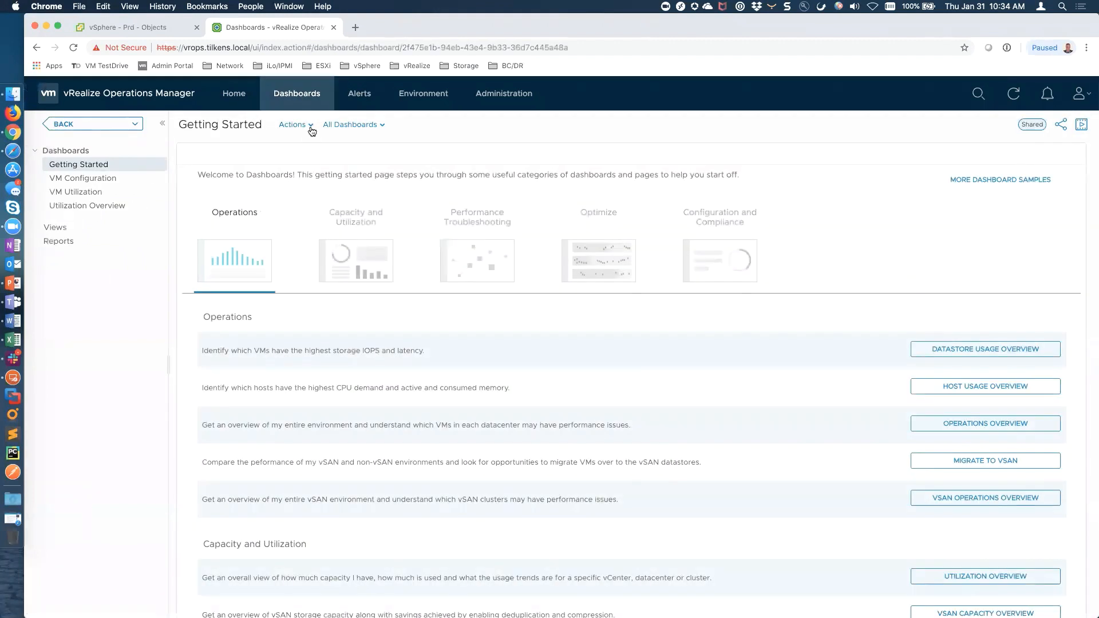
click(311, 127)
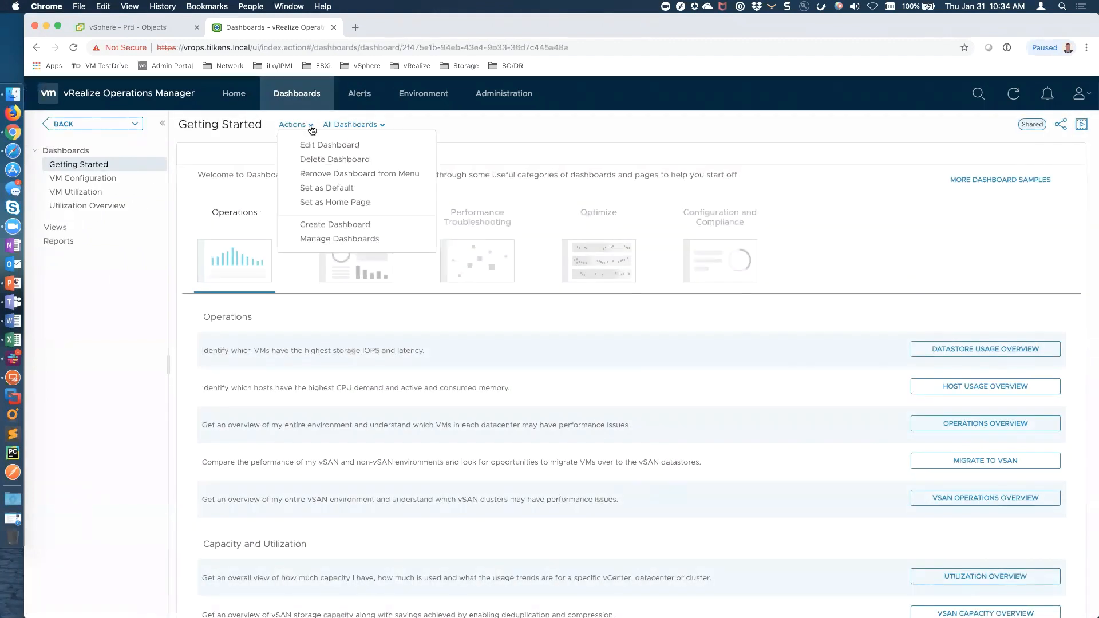
click(336, 240)
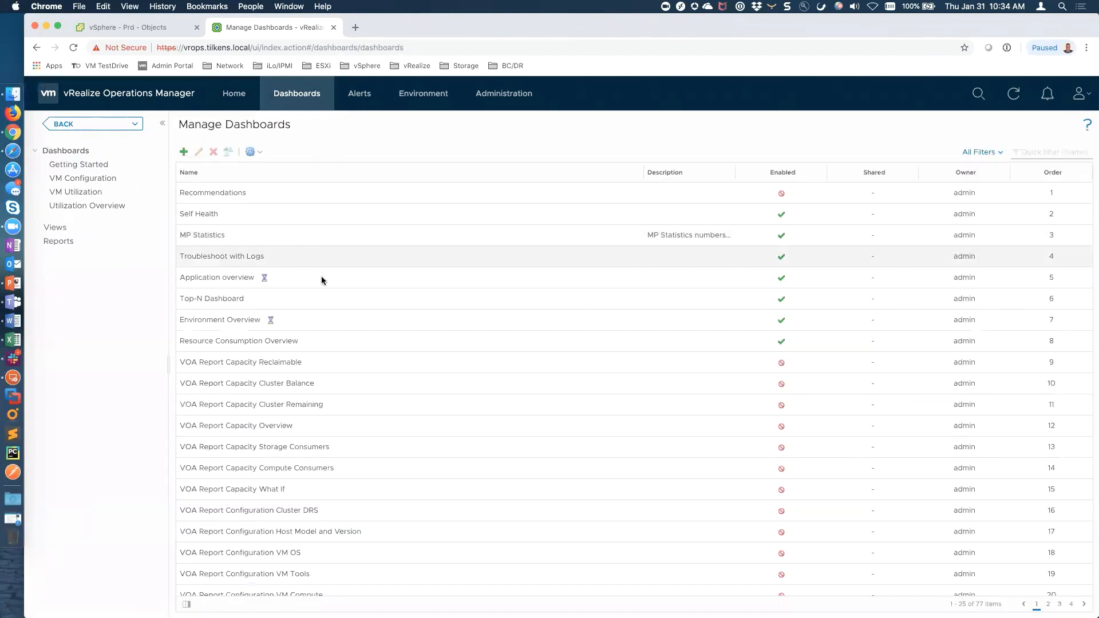
scroll(342, 384, down, 1)
scroll(342, 384, down, 2)
scroll(342, 385, up, 3)
Filter the managed dashboards by 'utilization' and select VM Utilization
click(1054, 148)
text(utilization)
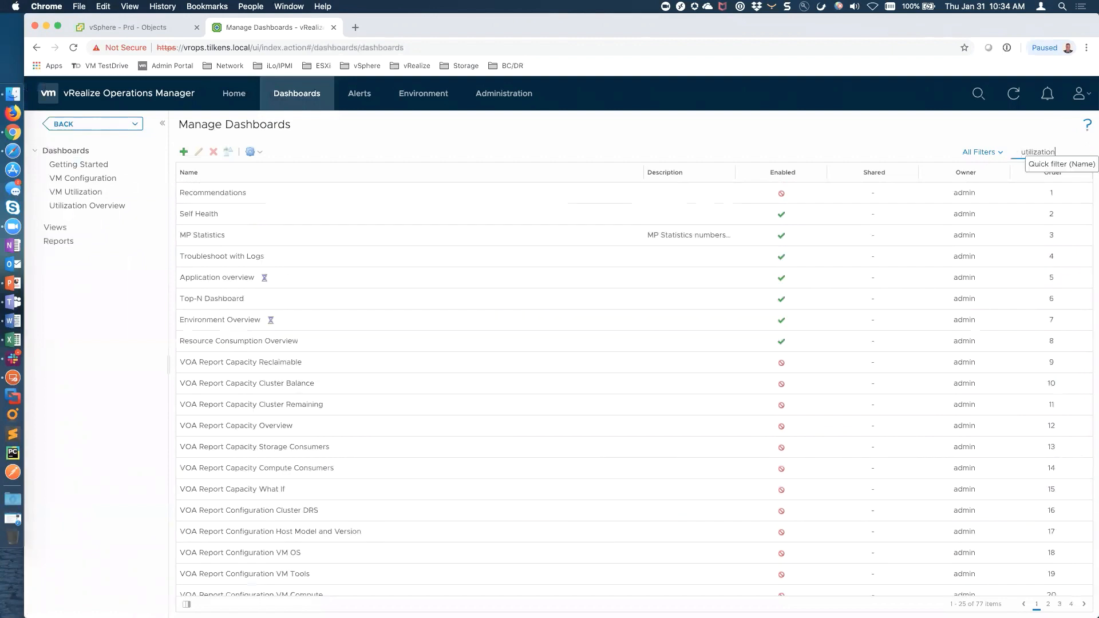
key(Return)
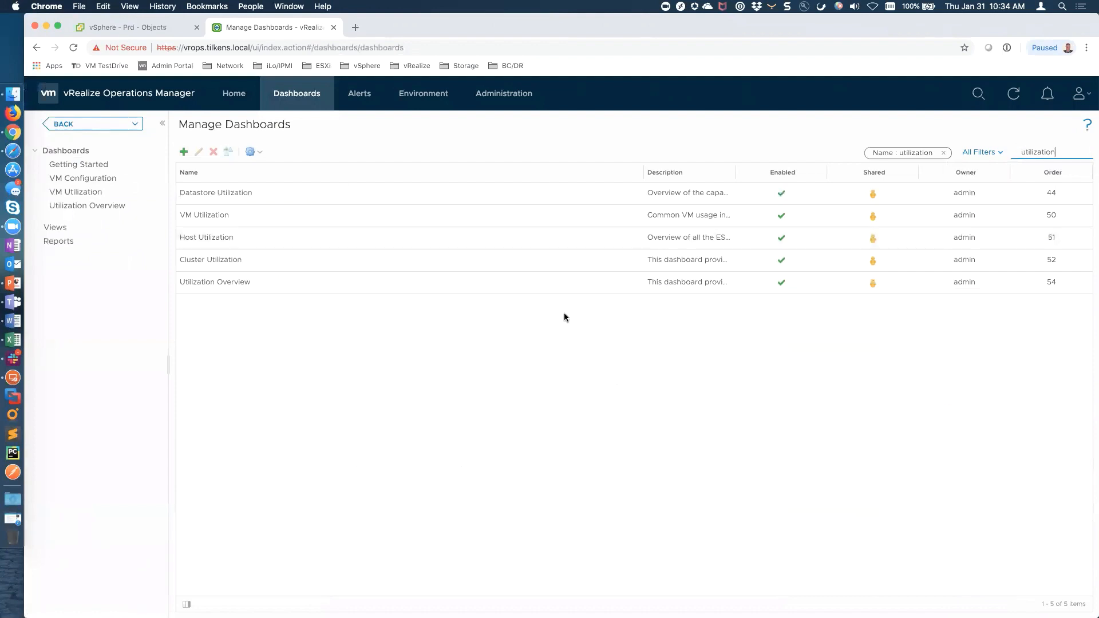
click(302, 223)
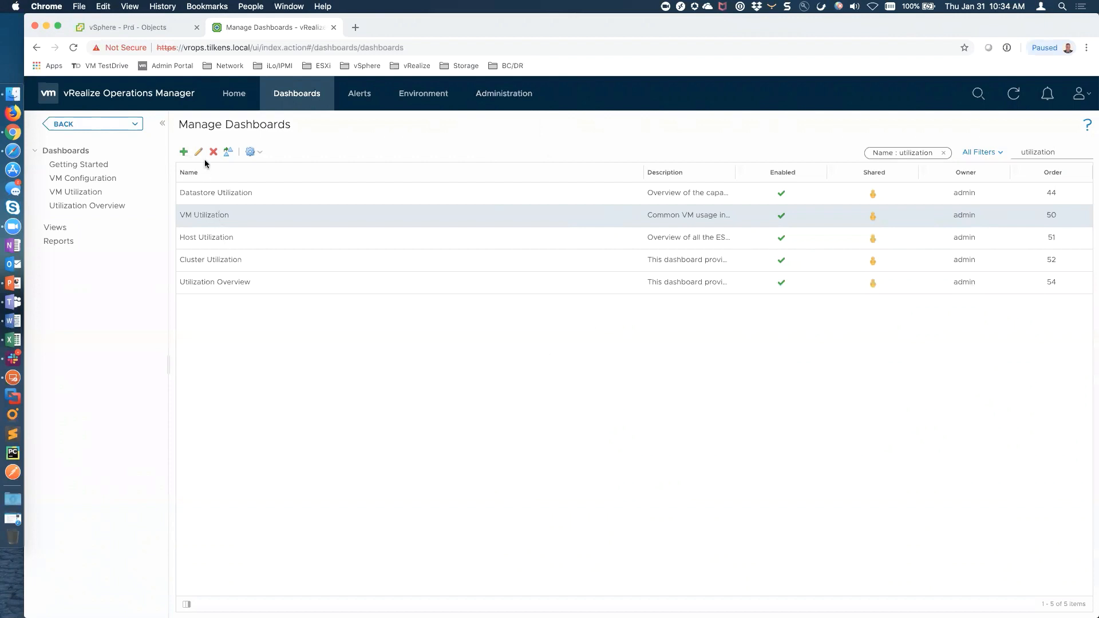
Clone VM Utilization as 'Custom - Exchange VM Utilization' and open the copy for editing
click(228, 151)
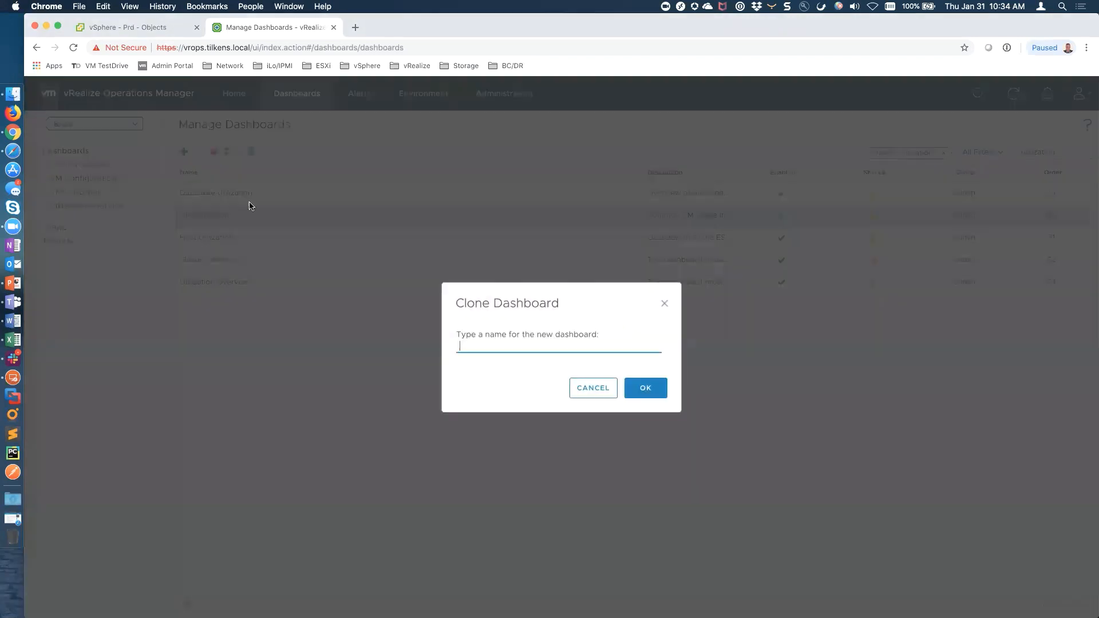
text(C)
text(ion)
click(637, 389)
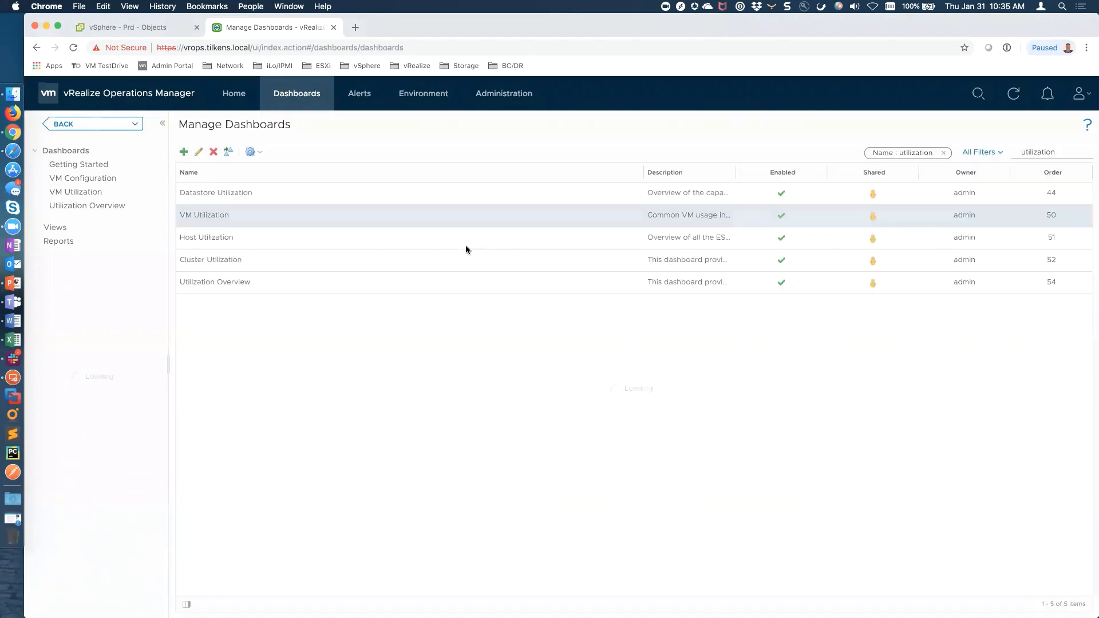
click(297, 305)
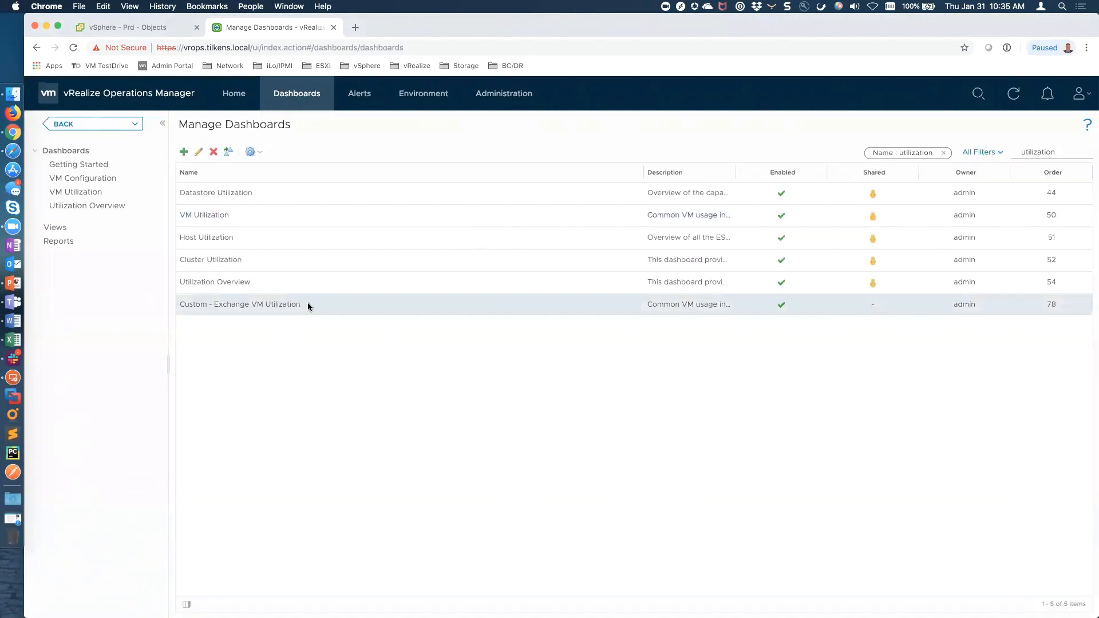
click(200, 152)
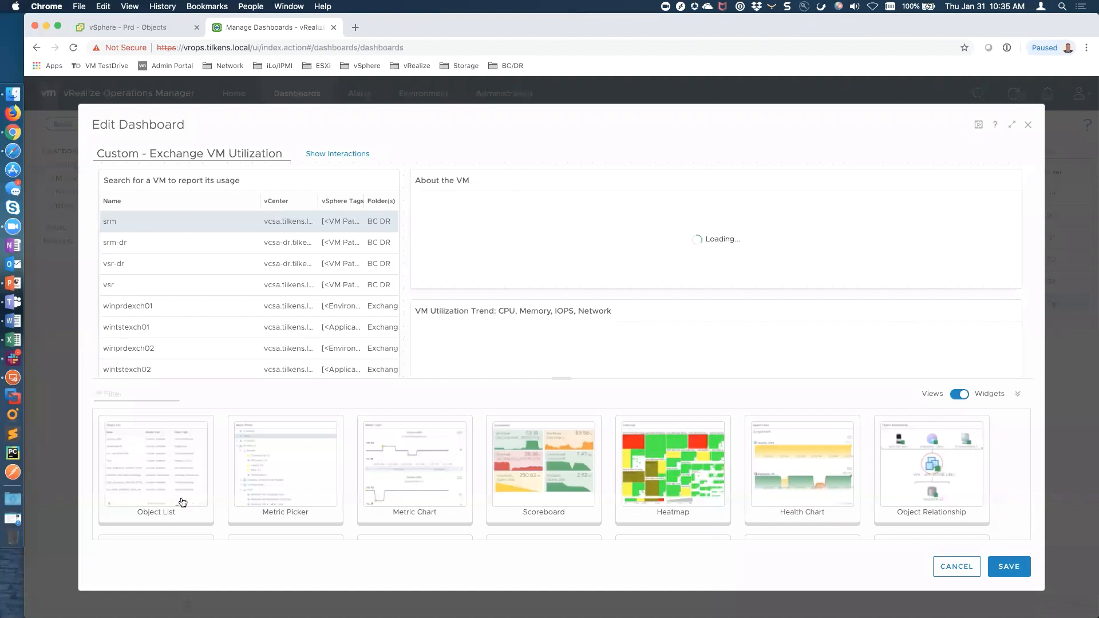
Add an Object List filtered to the Exchange Environment tag, auto-selecting its first row, then show interactions
drag(162, 477, 129, 191)
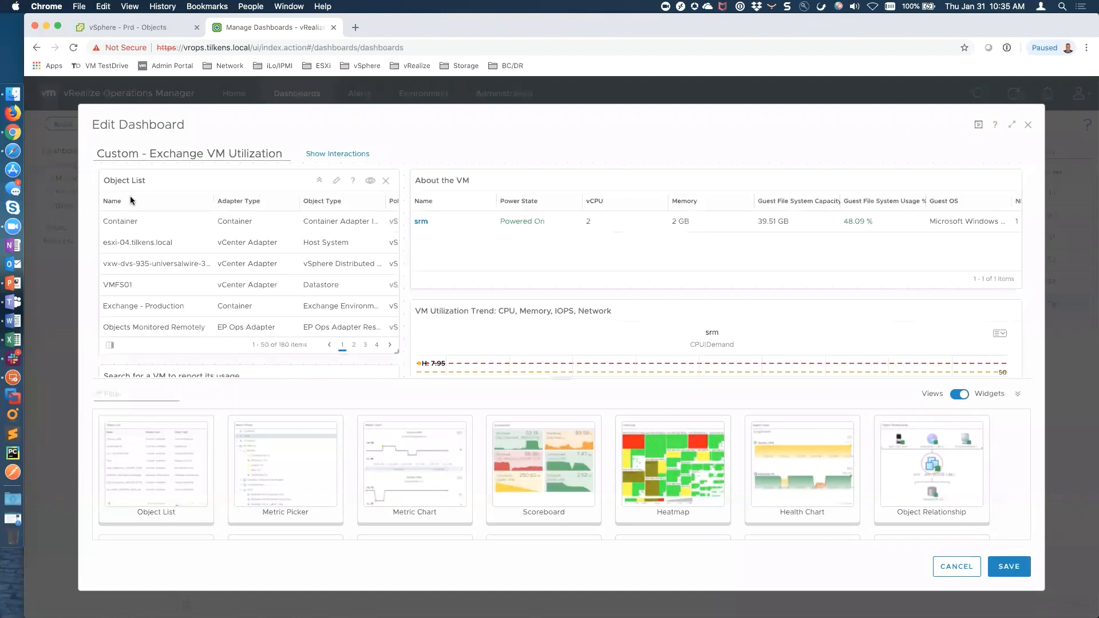
click(337, 182)
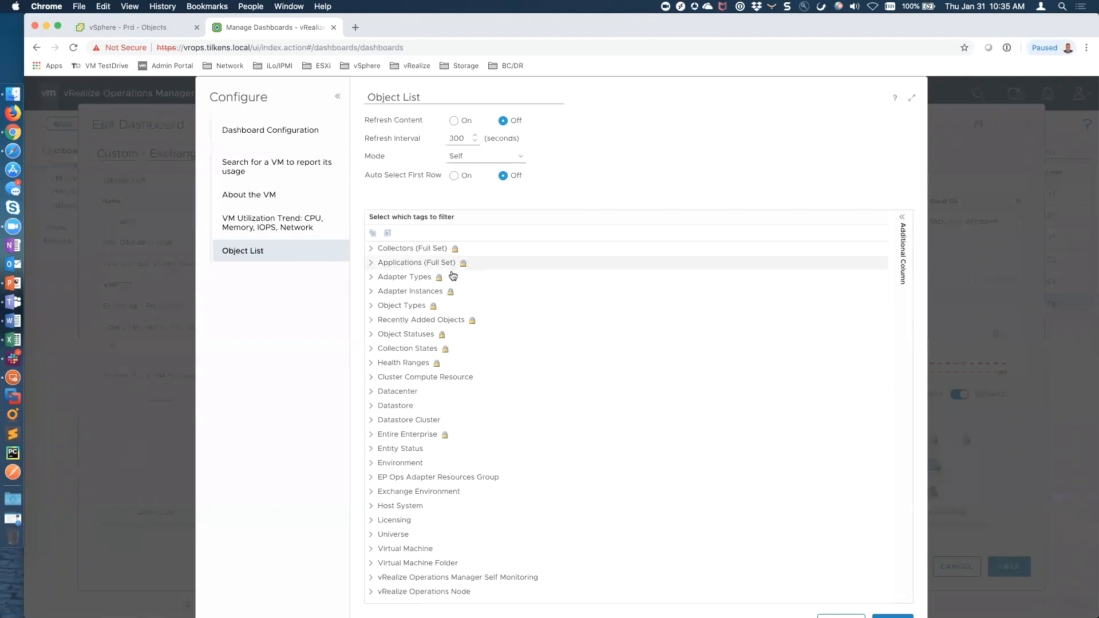
click(372, 308)
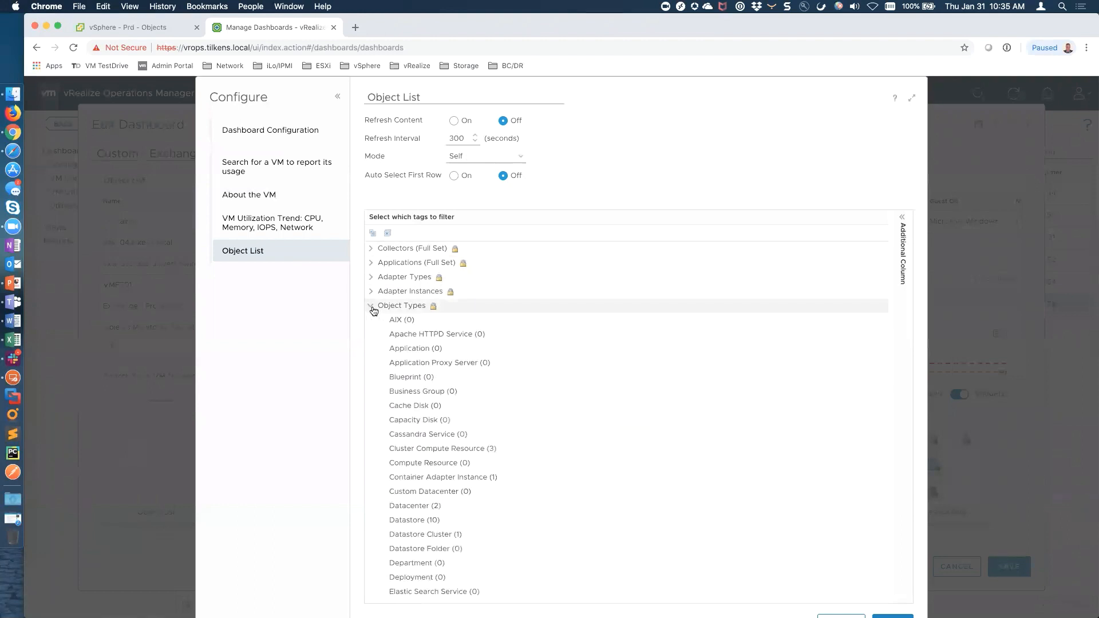
scroll(456, 431, down, 5)
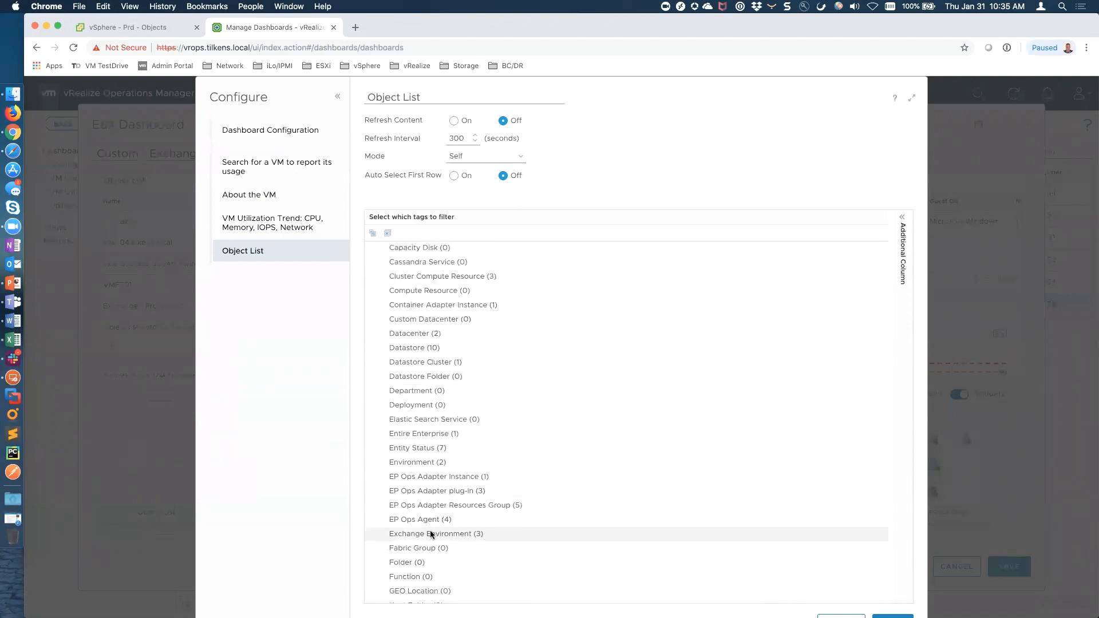
click(440, 535)
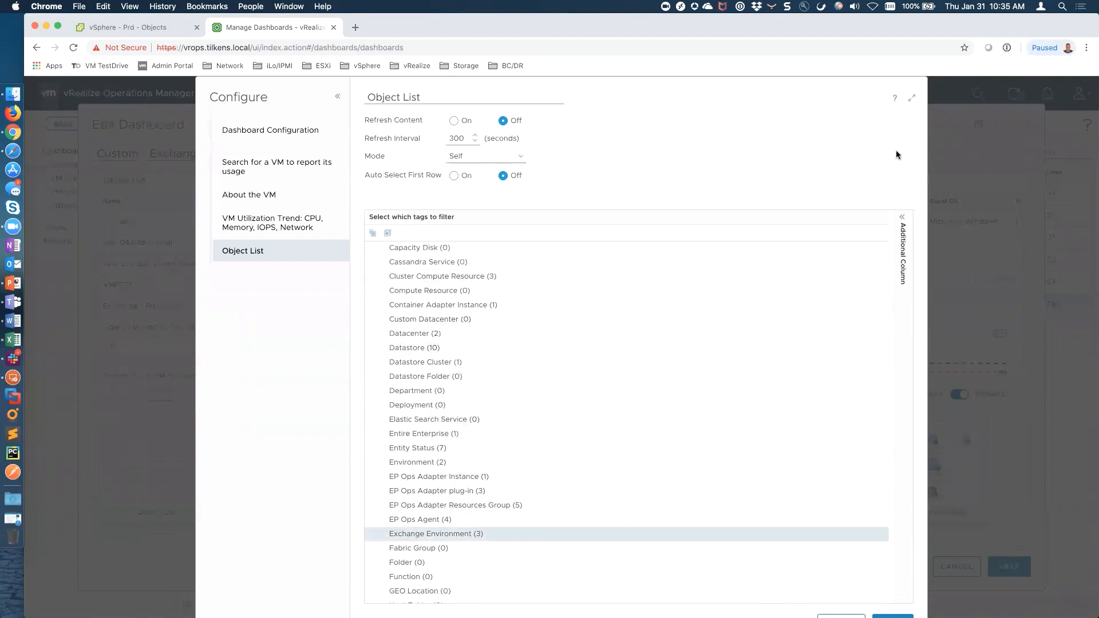
scroll(914, 205, down, 1)
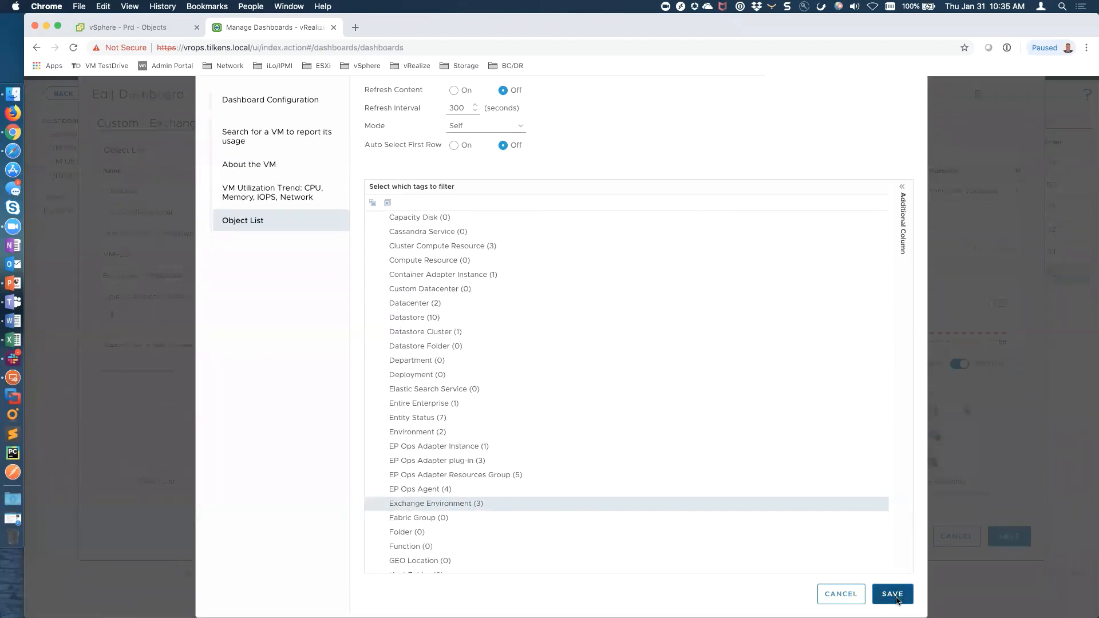
click(453, 145)
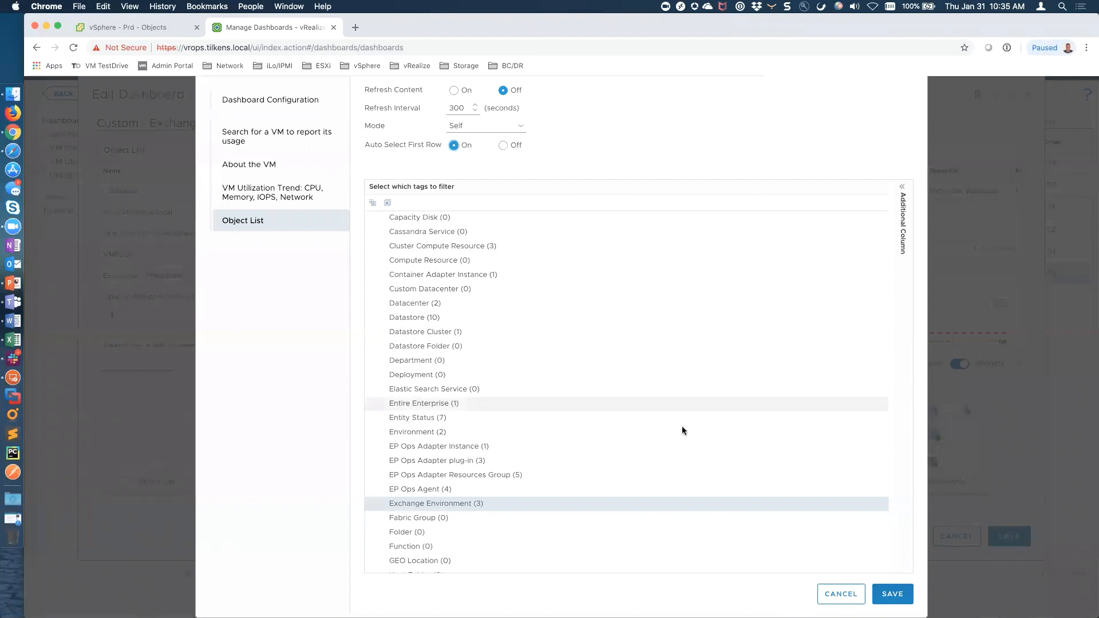
click(897, 598)
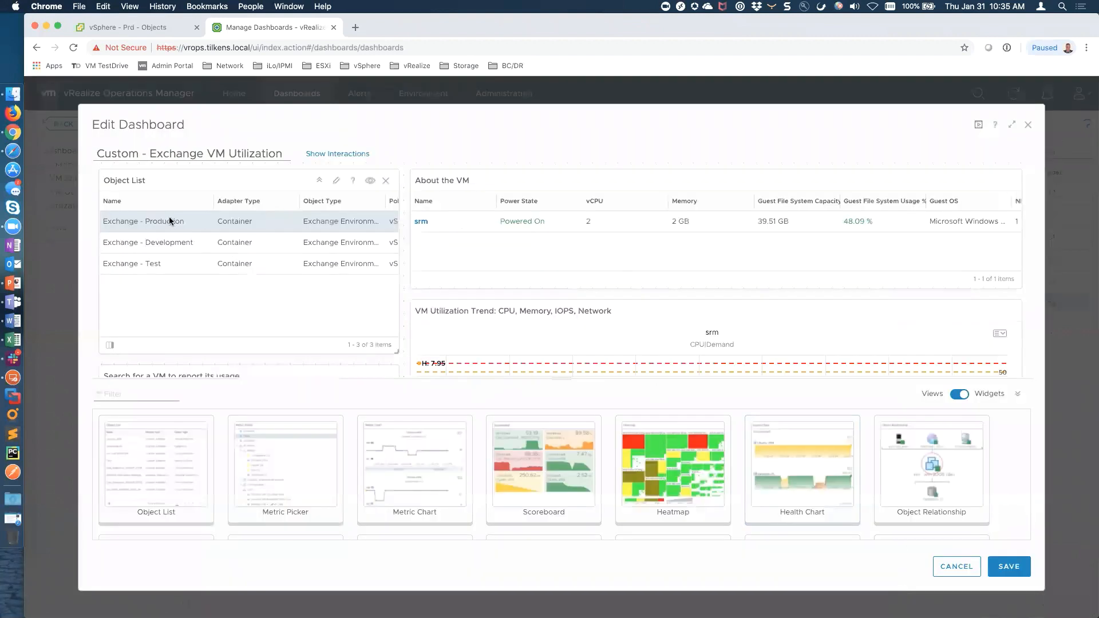
click(338, 154)
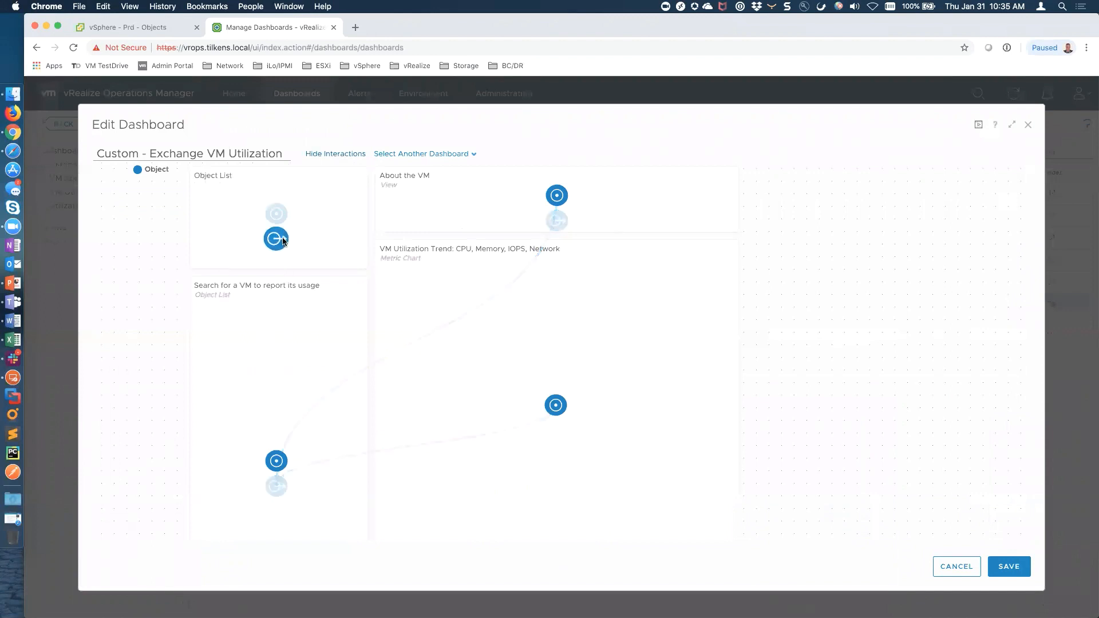
Connect the Object List's output to the 'Search for a VM to report its usage' widget
drag(282, 243, 277, 461)
drag(276, 187, 276, 413)
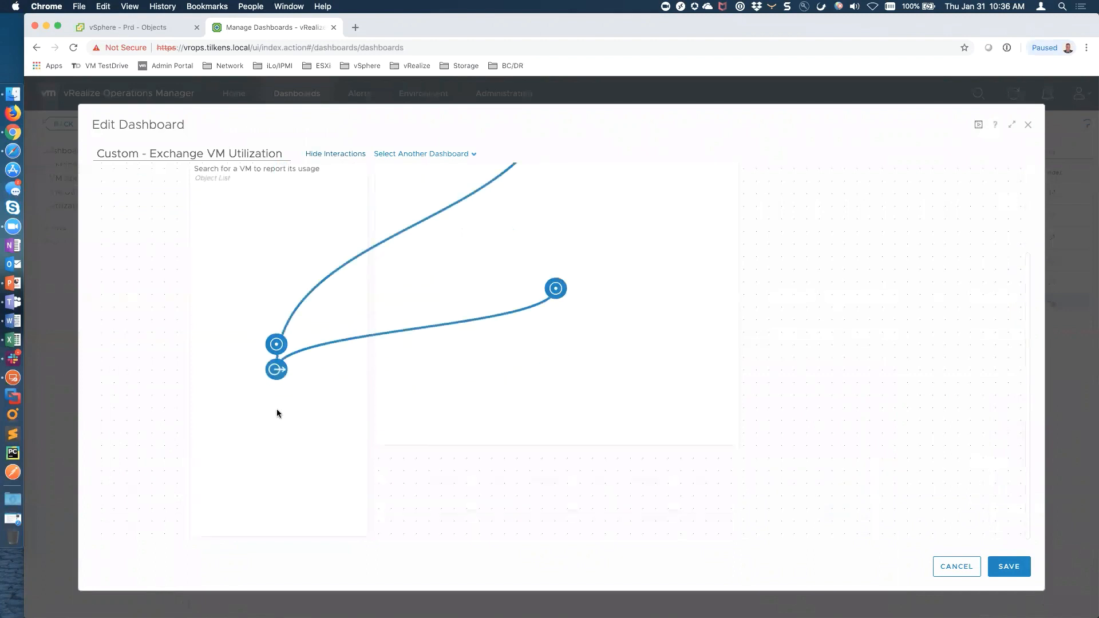
scroll(291, 354, up, 2)
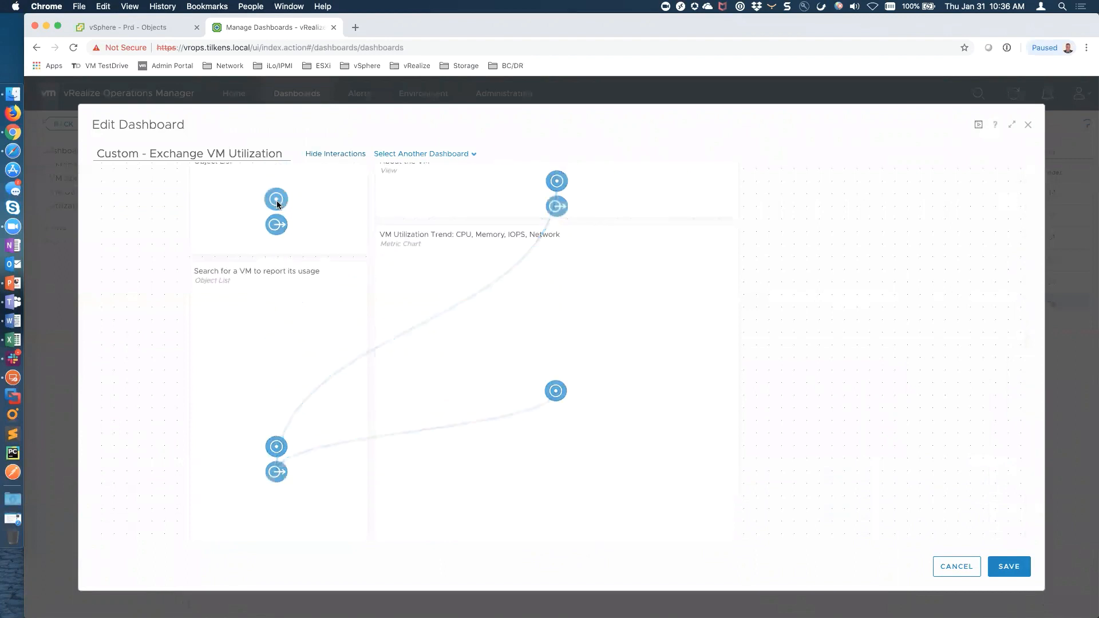
drag(272, 310, 274, 474)
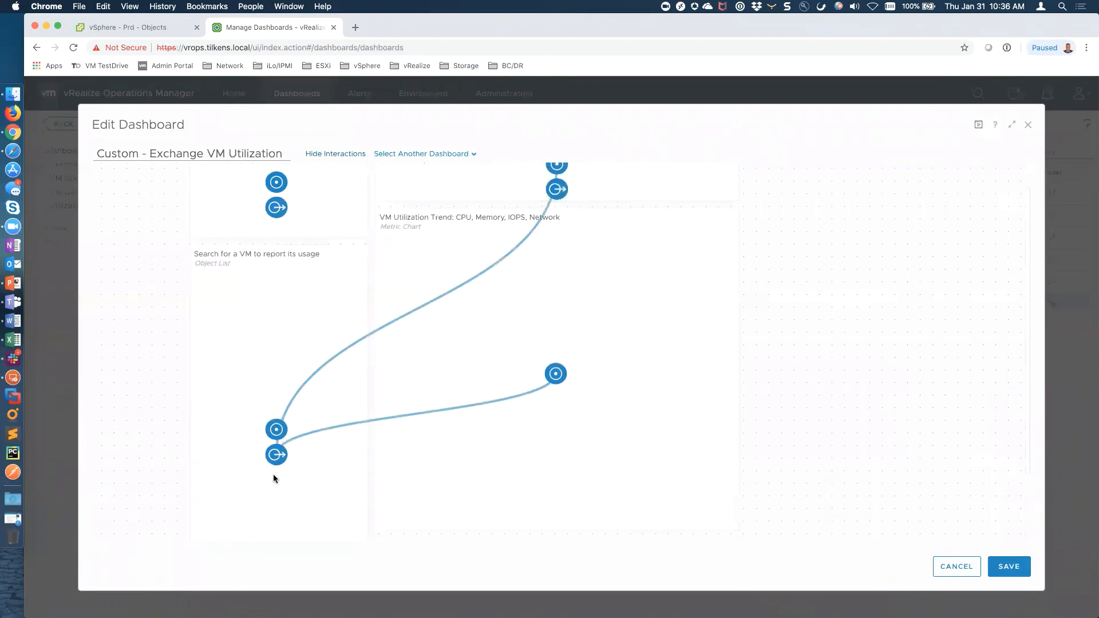
mouse_move(276, 202)
mouse_down()
mouse_move(278, 428)
mouse_move(279, 353)
mouse_move(277, 367)
mouse_up()
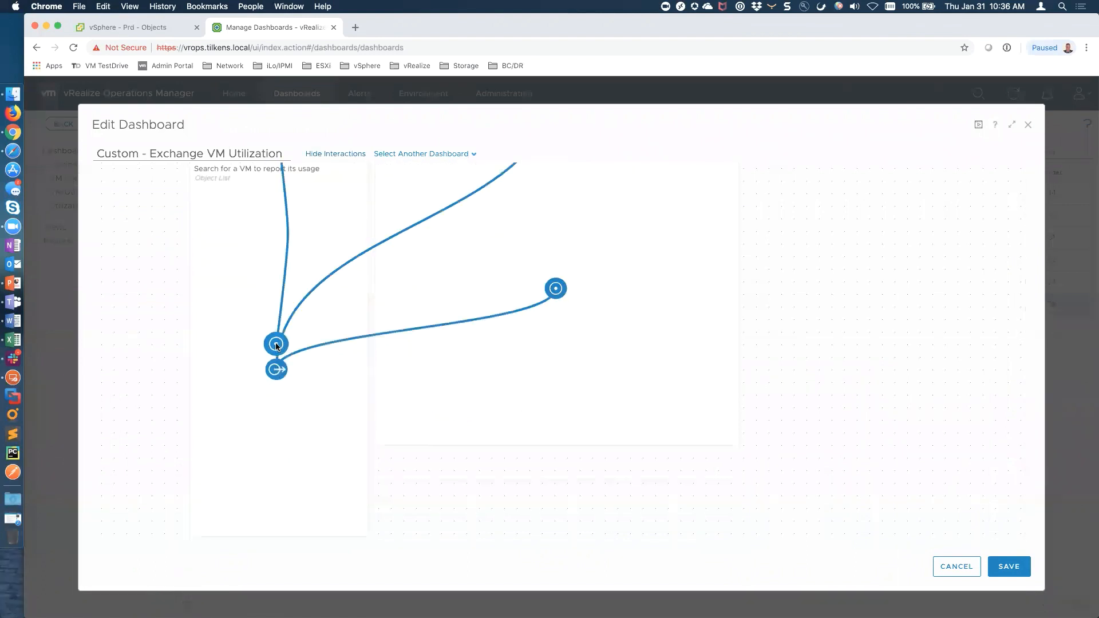
scroll(341, 312, up, 3)
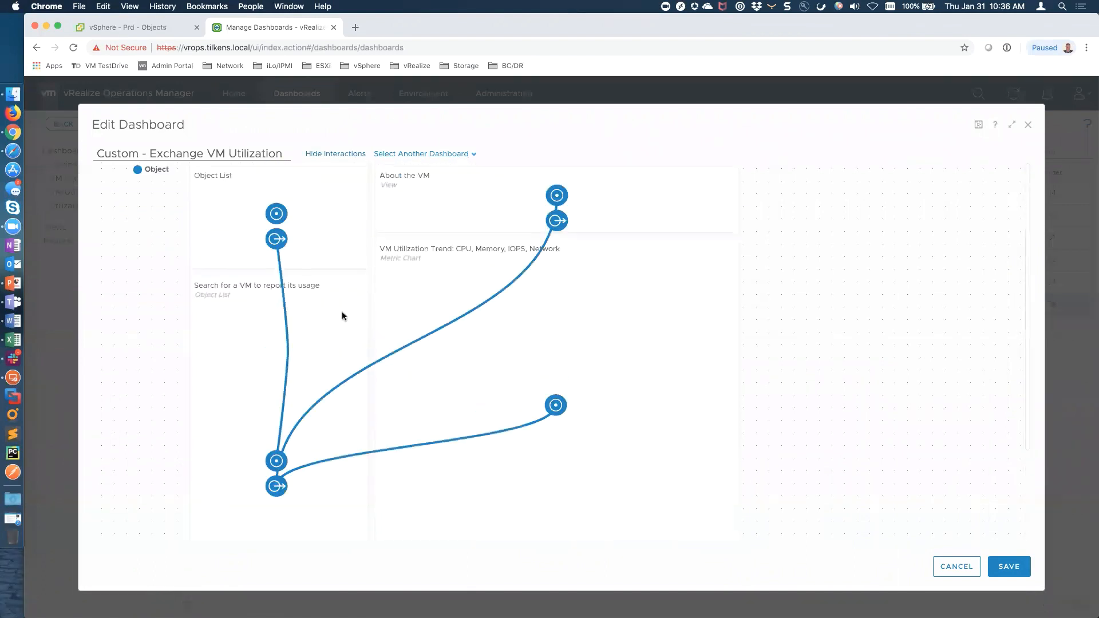
Save the interactions and retitle the Object List widget 'Choose Exchange Environment'
click(1007, 570)
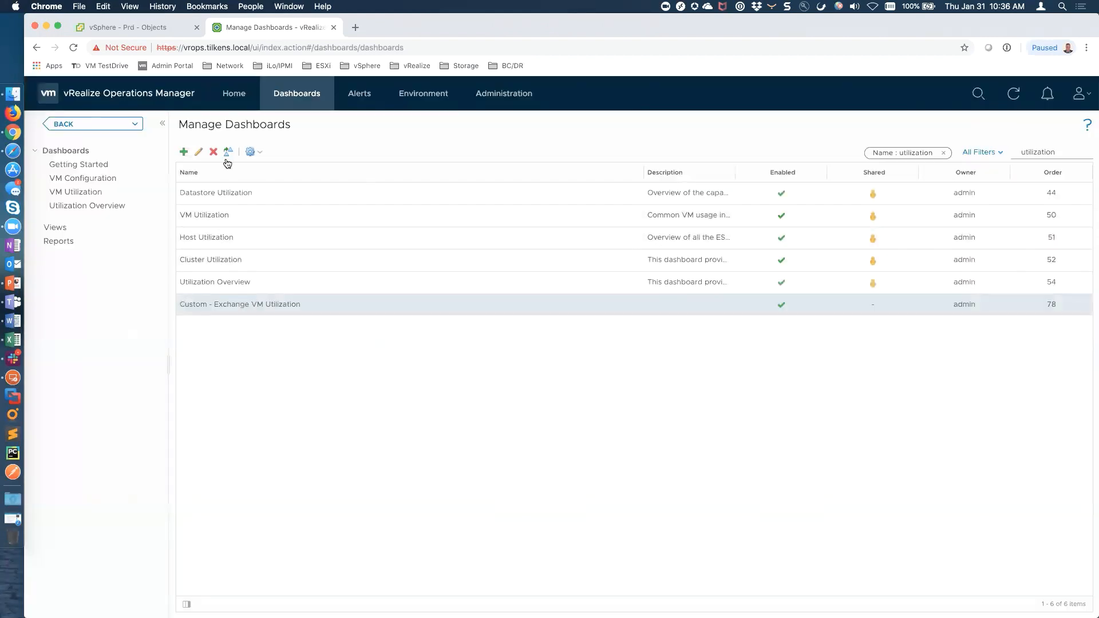
click(197, 153)
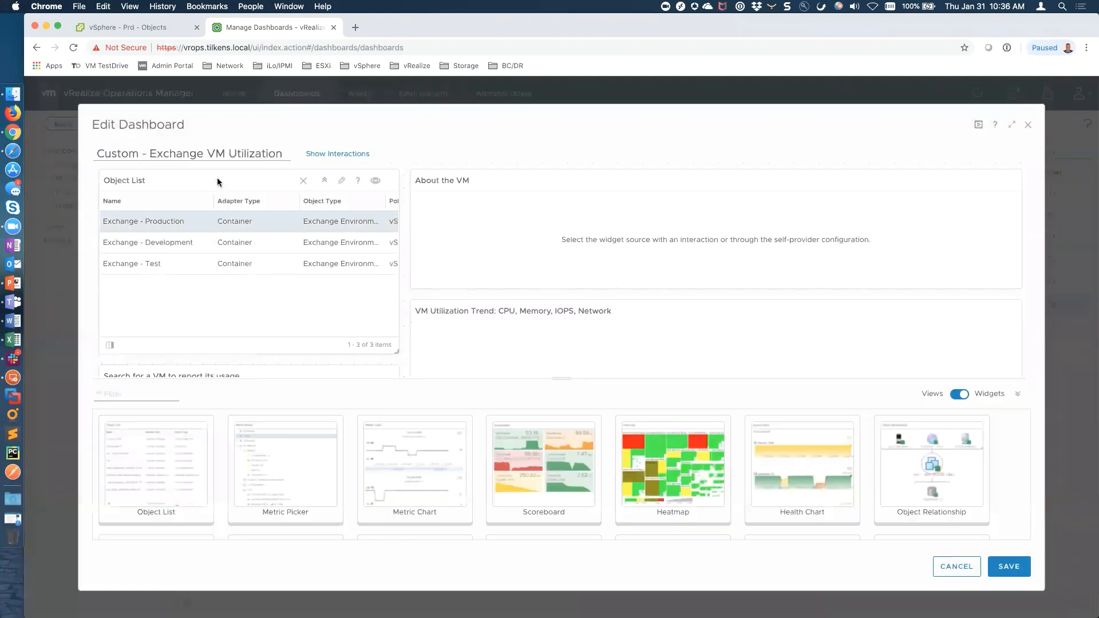
click(335, 182)
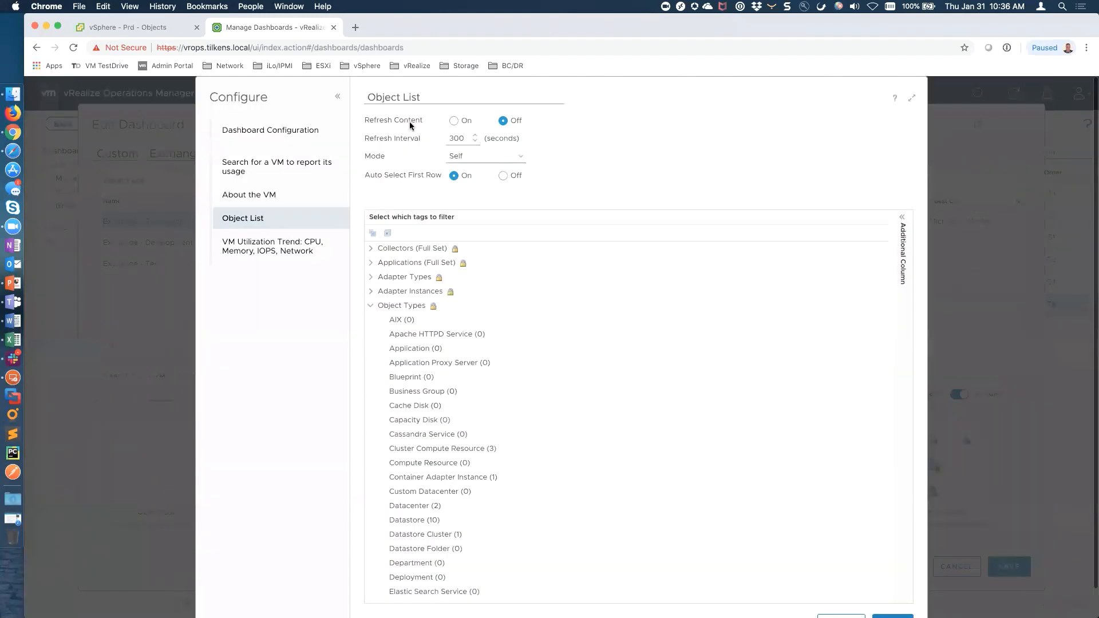
drag(398, 99, 342, 101)
text(Choo)
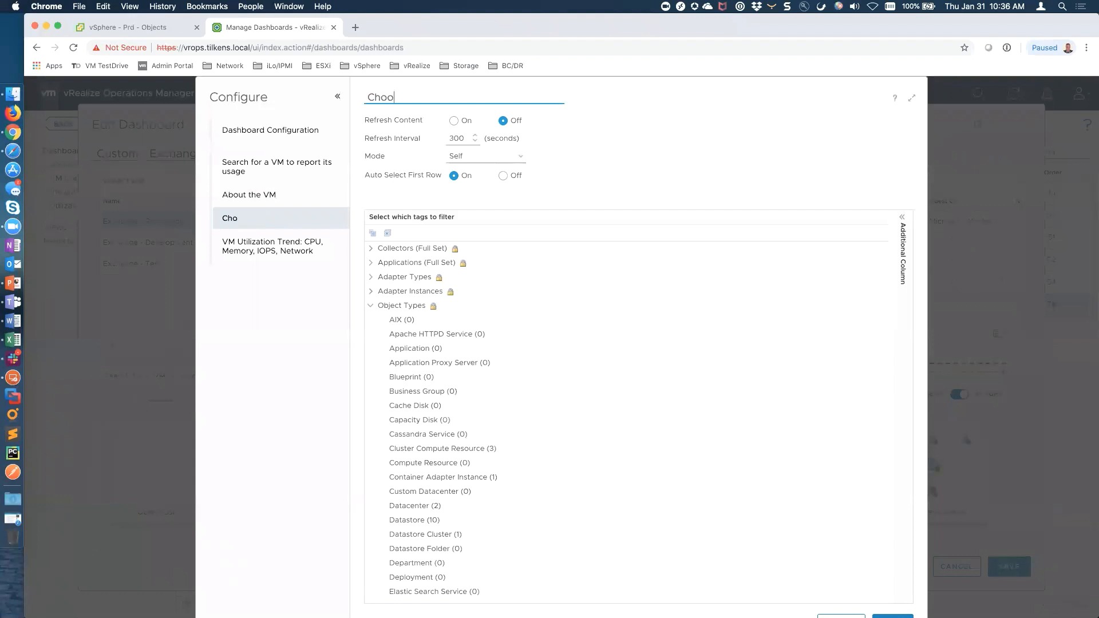
text(se Exchange Environment)
scroll(900, 595, down, 1)
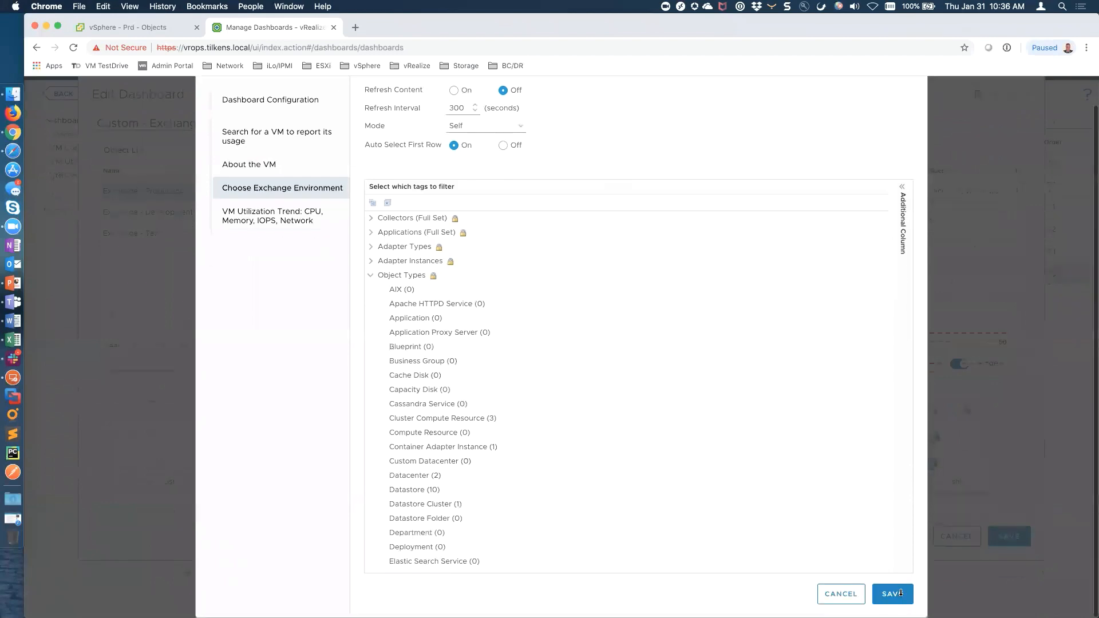
click(902, 595)
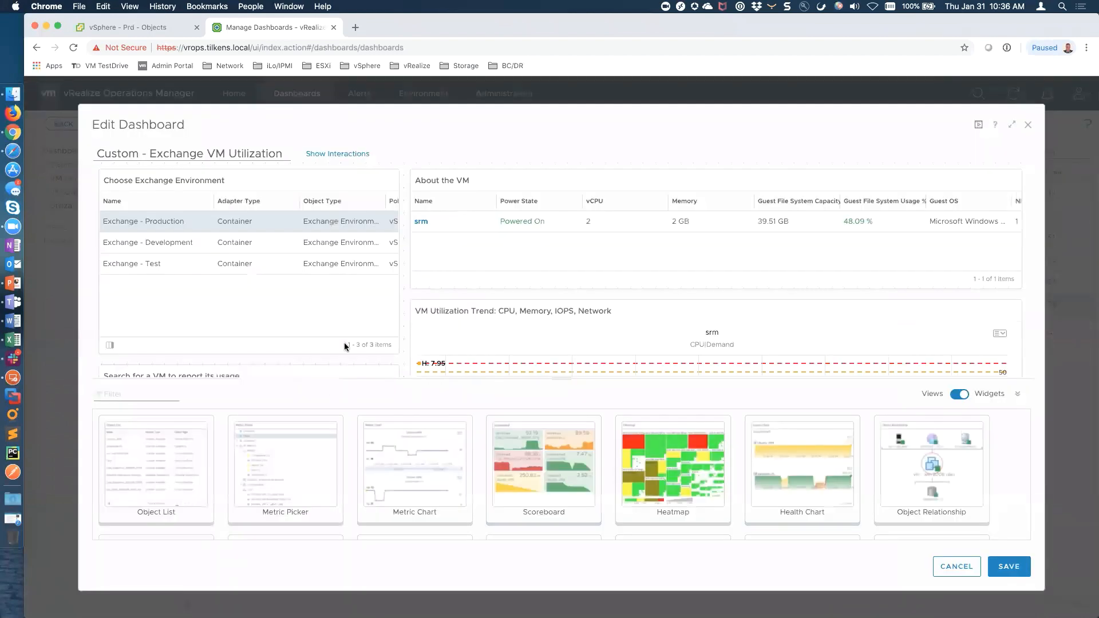
Set the Search for a VM widget's mode to Children and save the dashboard
scroll(410, 320, down, 3)
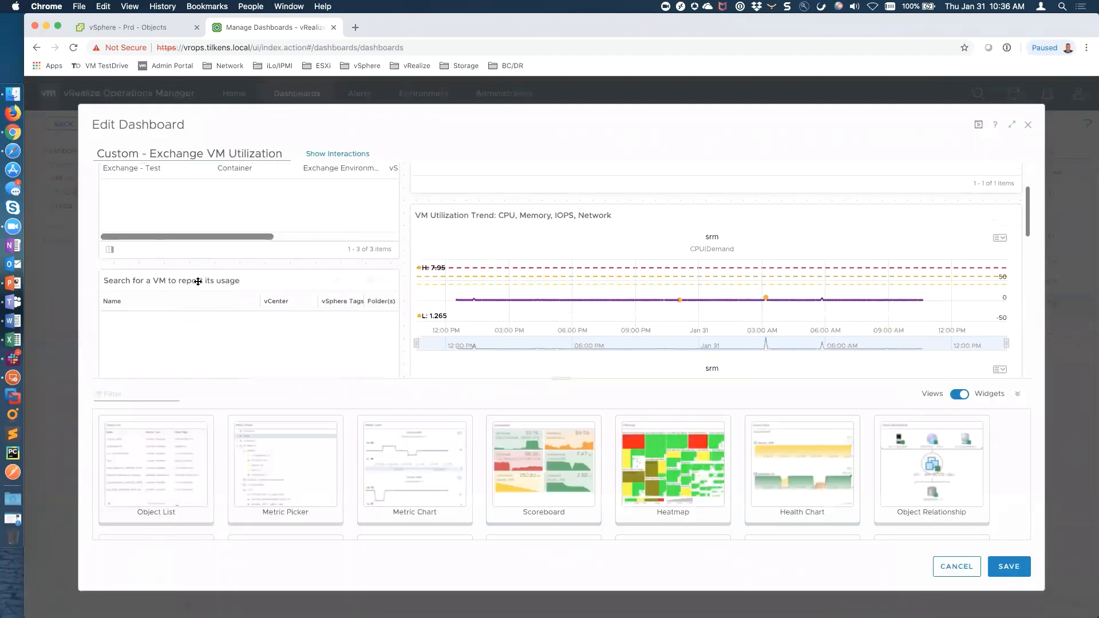
click(337, 282)
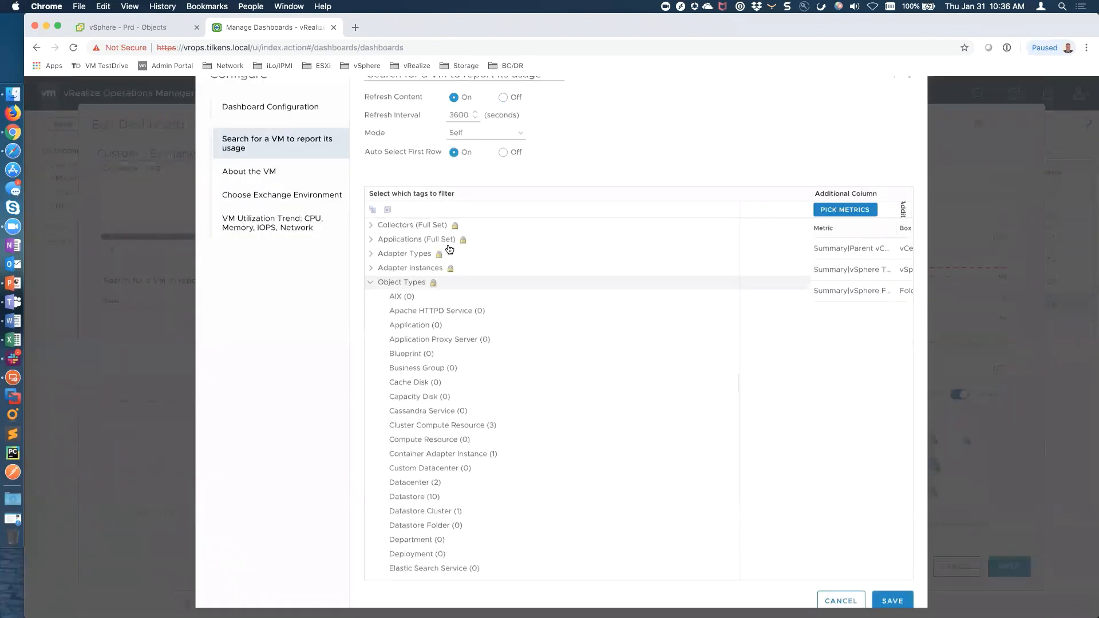
click(515, 160)
click(478, 181)
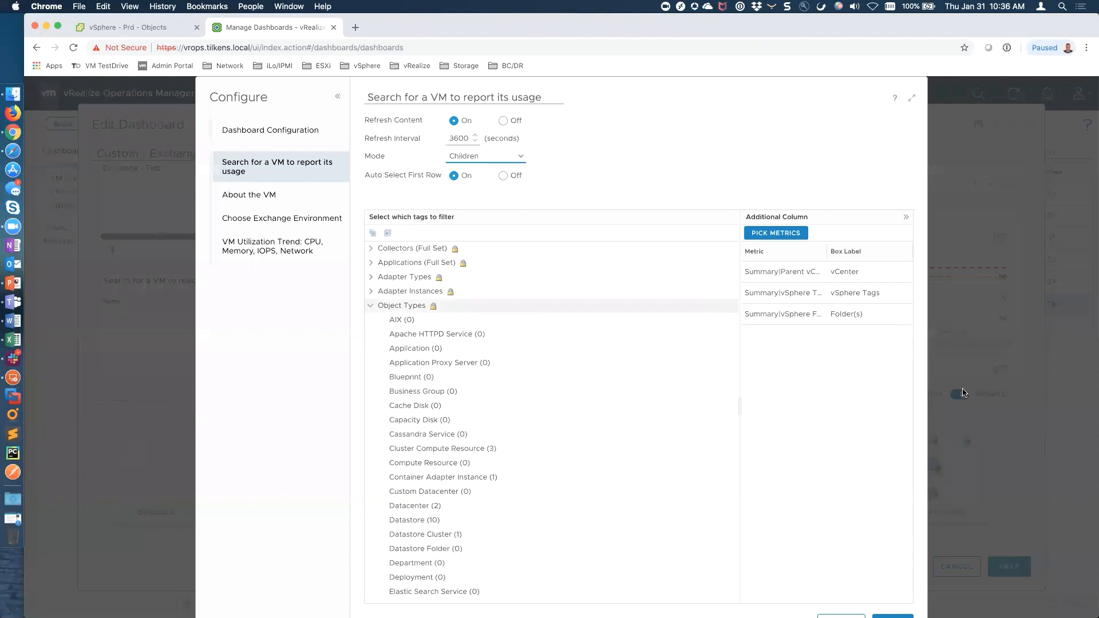
scroll(893, 504, down, 1)
click(893, 595)
click(1008, 566)
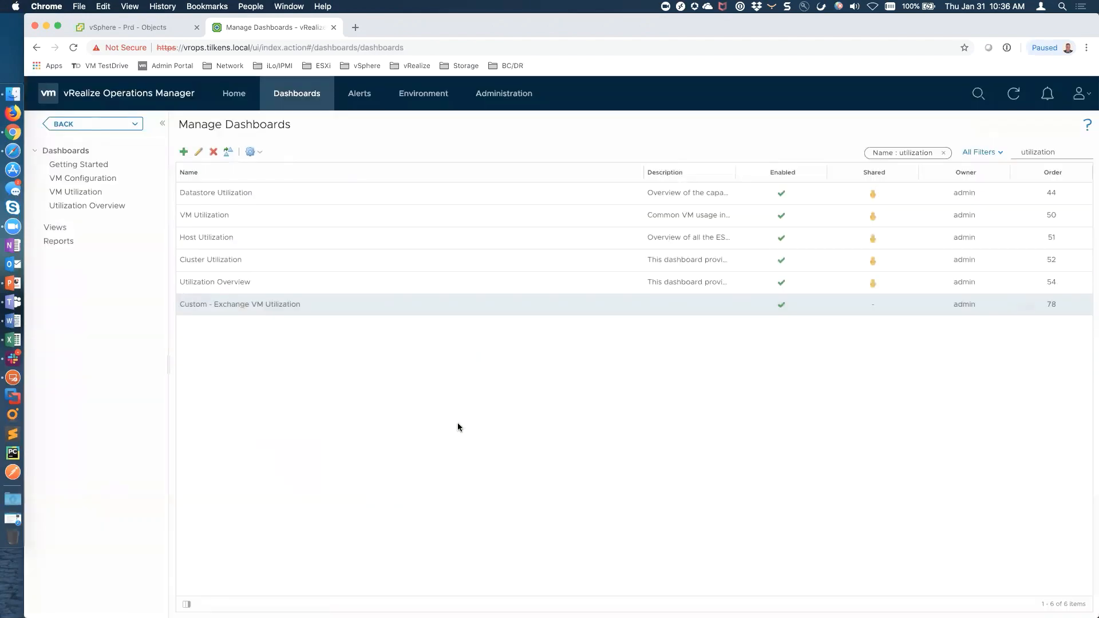
Create a new dashboard group named 'Exchange' in Manage Dashboard Groups
click(302, 98)
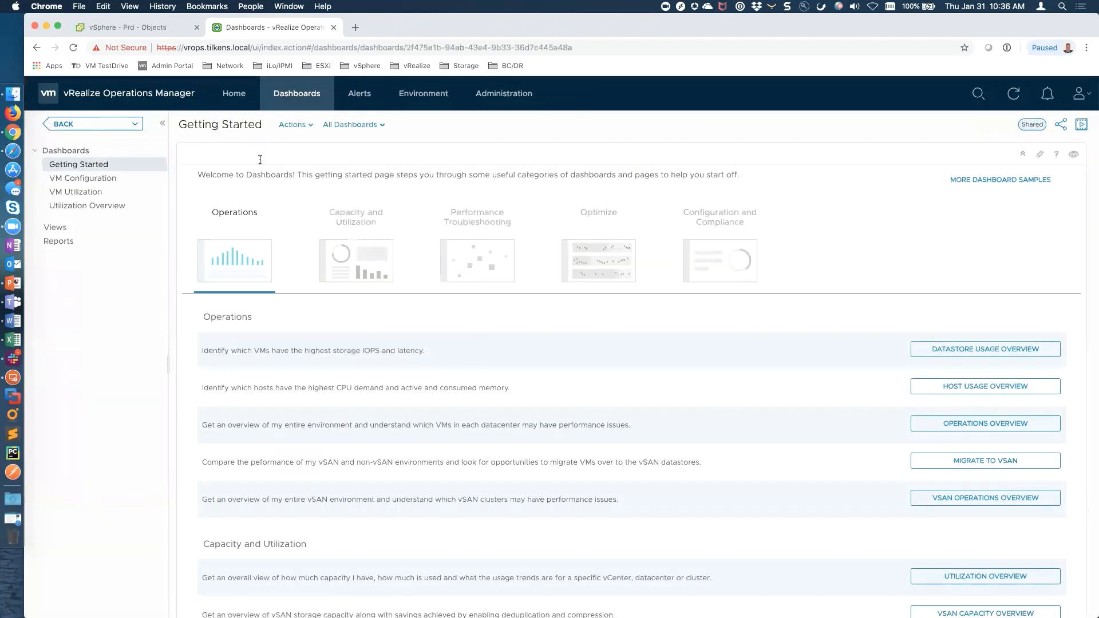
click(368, 124)
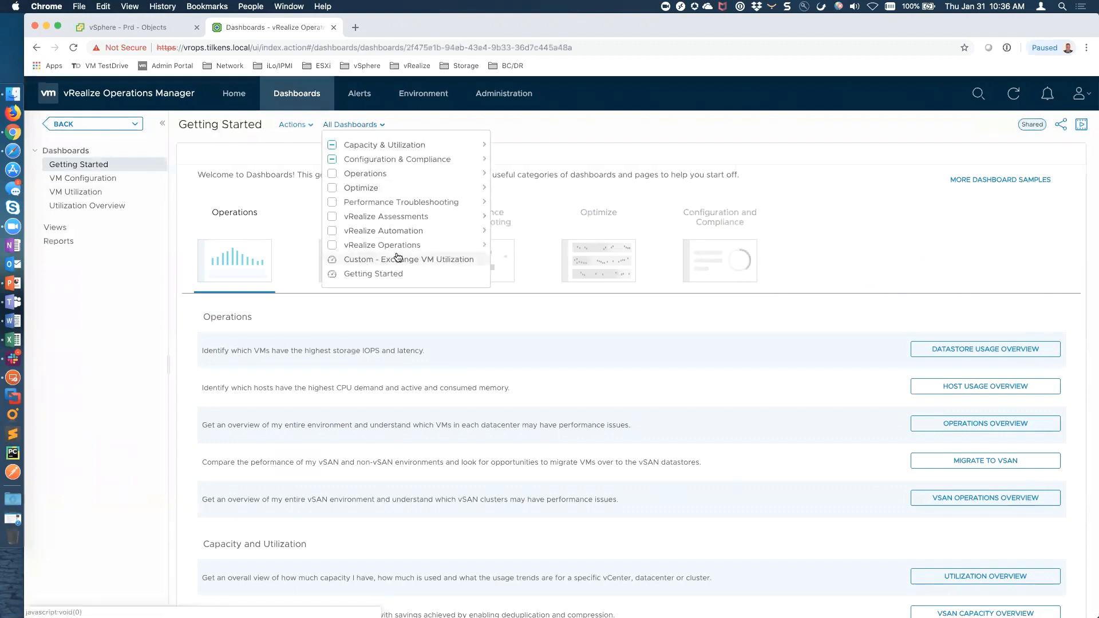
click(309, 125)
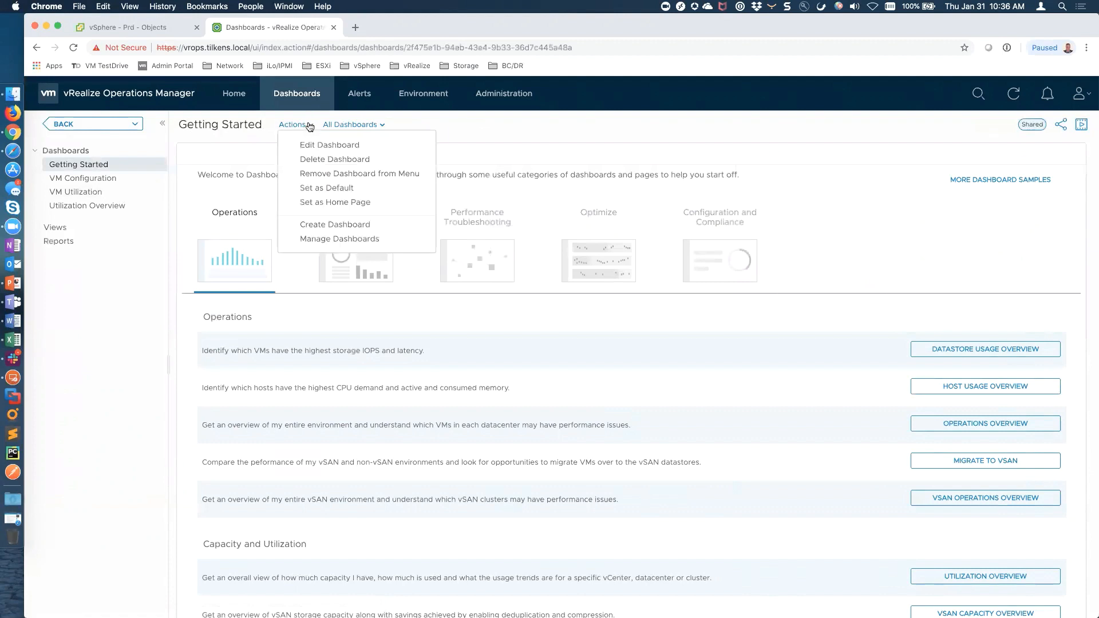
click(328, 238)
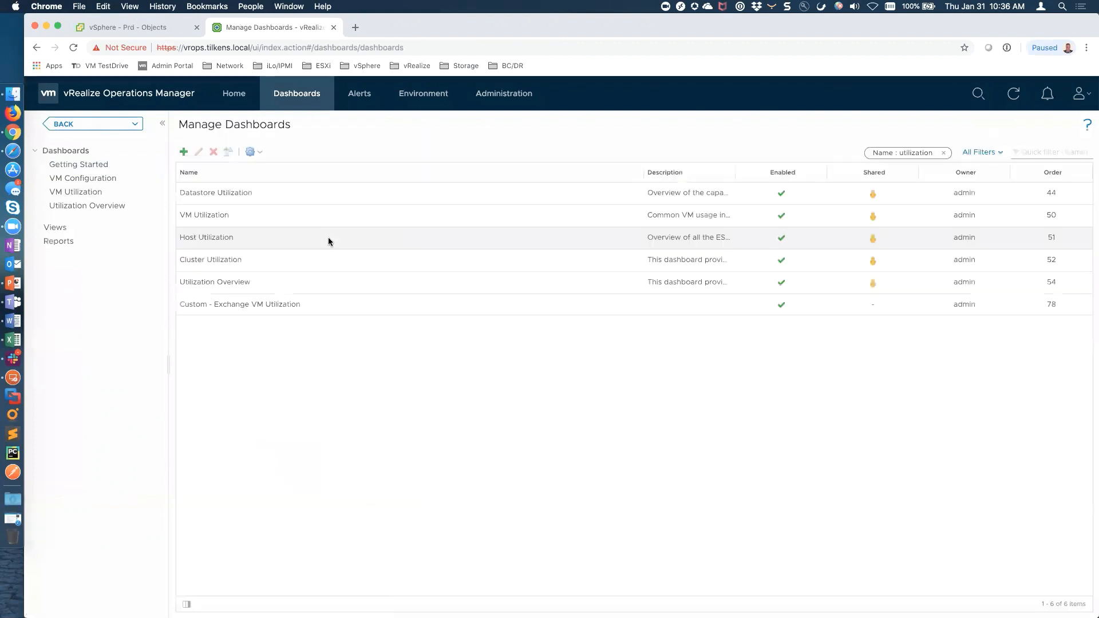
click(253, 151)
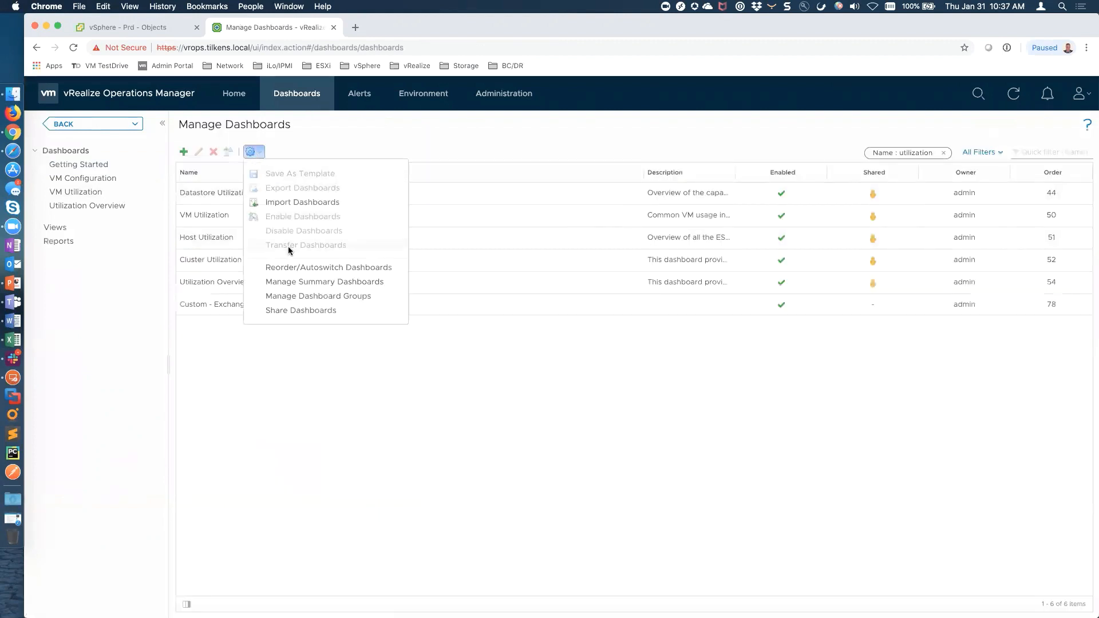
click(321, 296)
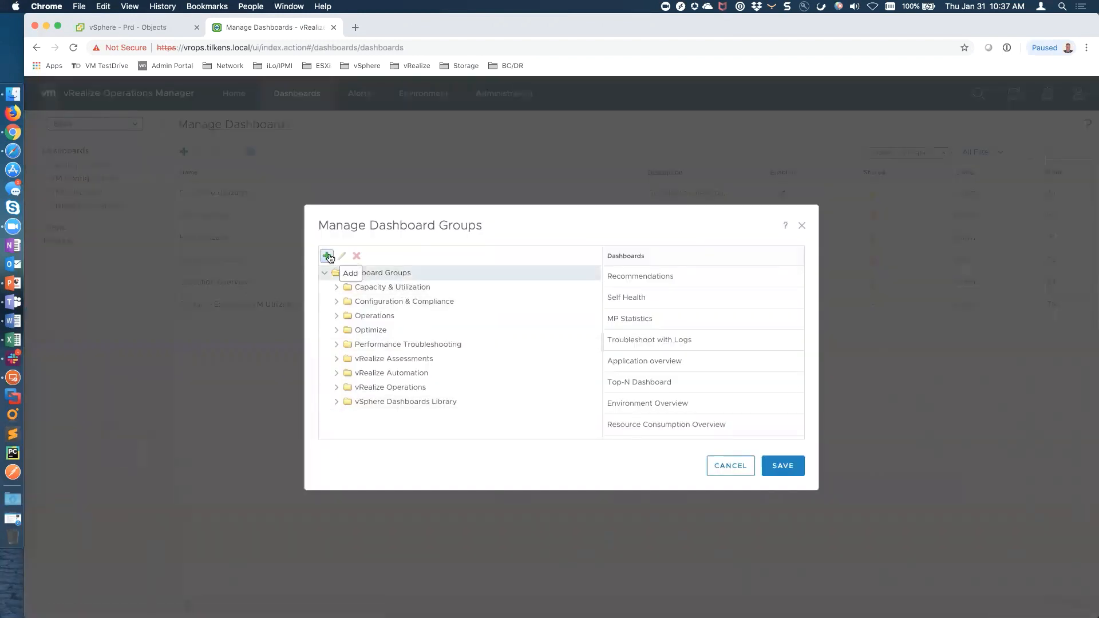
click(328, 257)
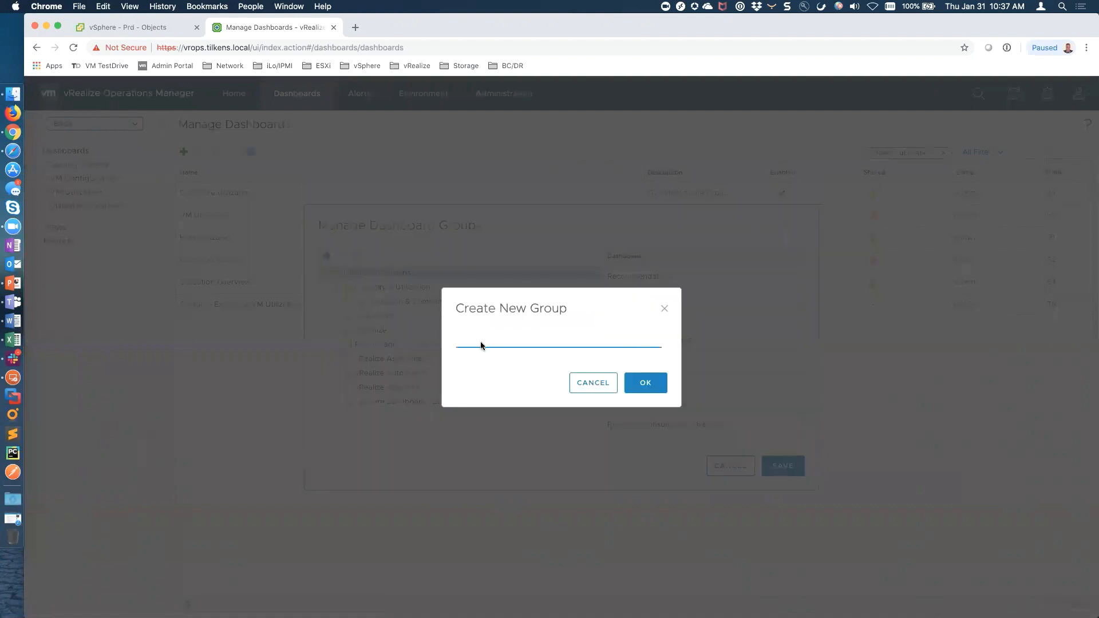
text(Exchange)
click(644, 385)
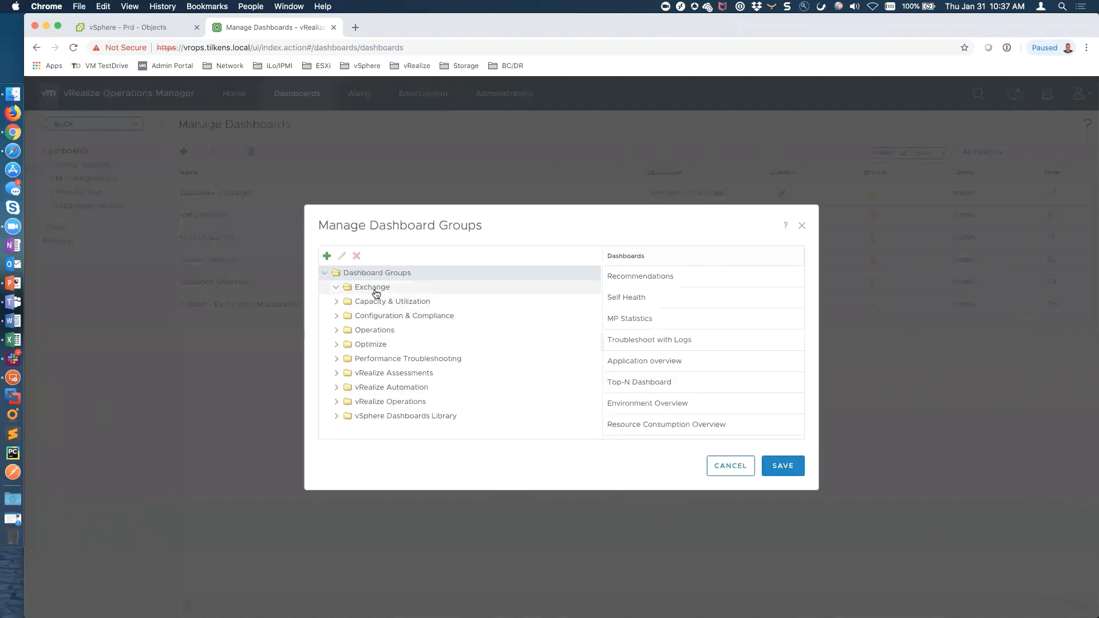
Move Custom - Exchange VM Utilization into the Exchange group and save the groups
scroll(667, 361, down, 10)
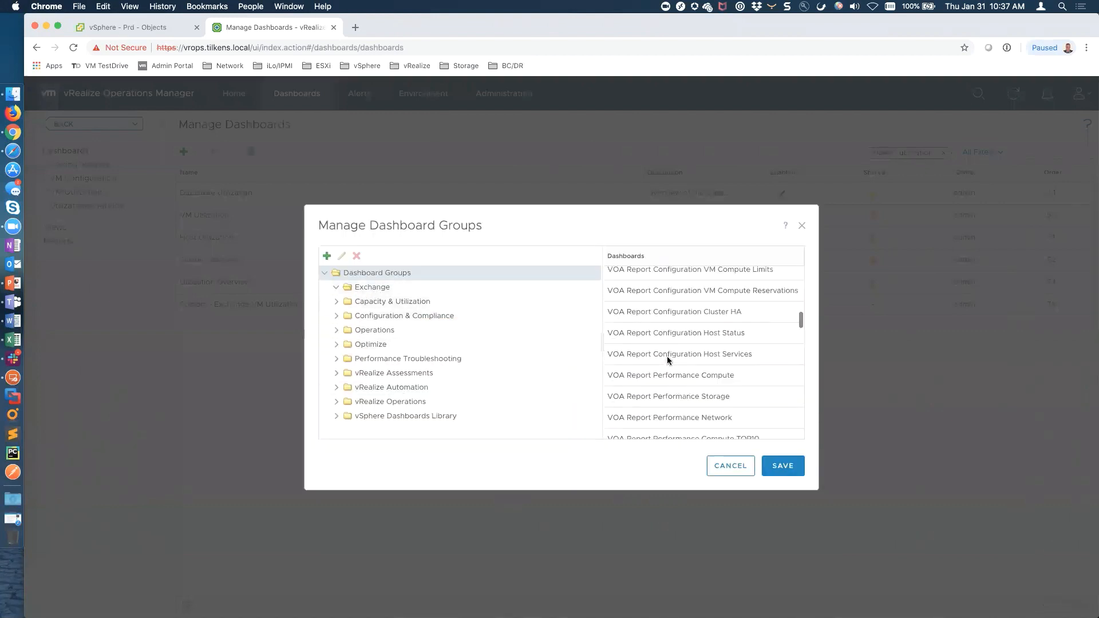
click(644, 428)
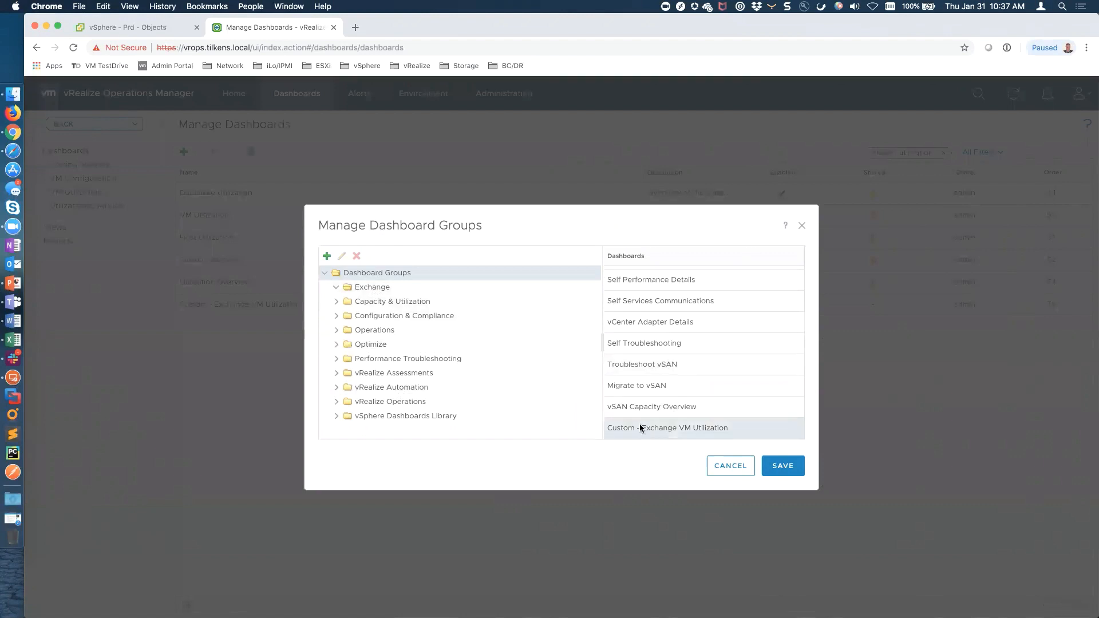
drag(630, 421, 377, 288)
click(783, 465)
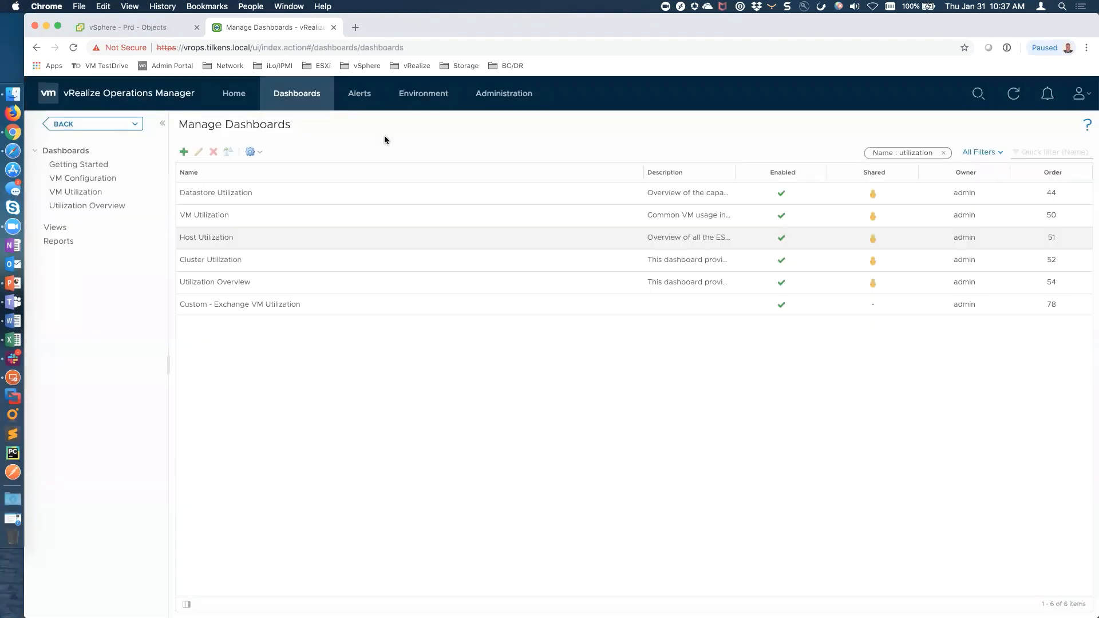
click(323, 100)
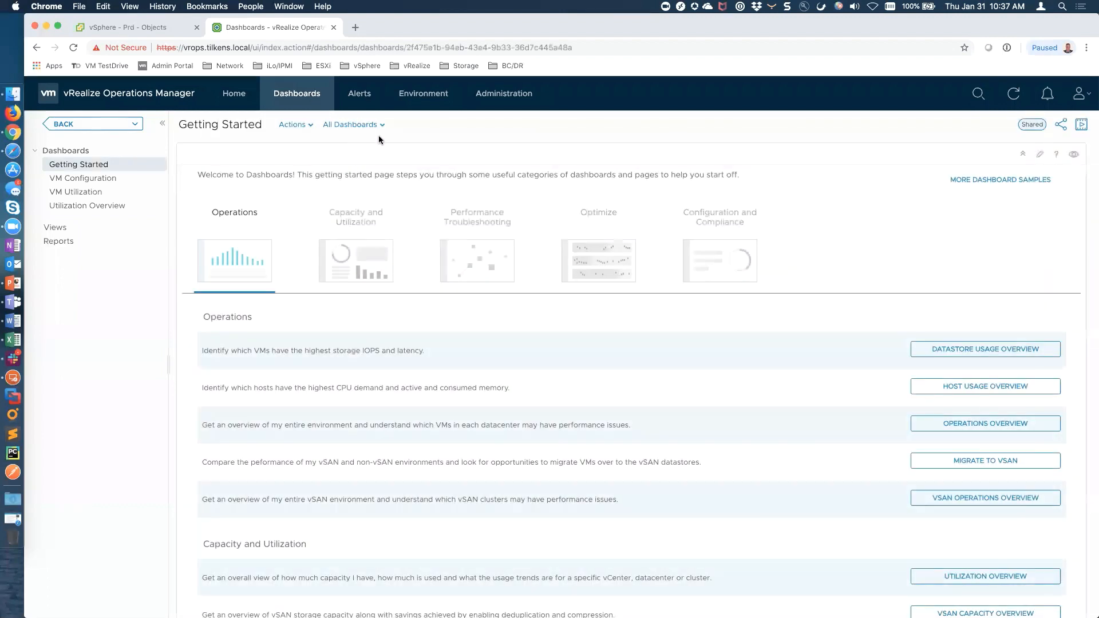
Open Custom - Exchange VM Utilization from All Dashboards > Exchange
click(382, 127)
mouse_move(355, 173)
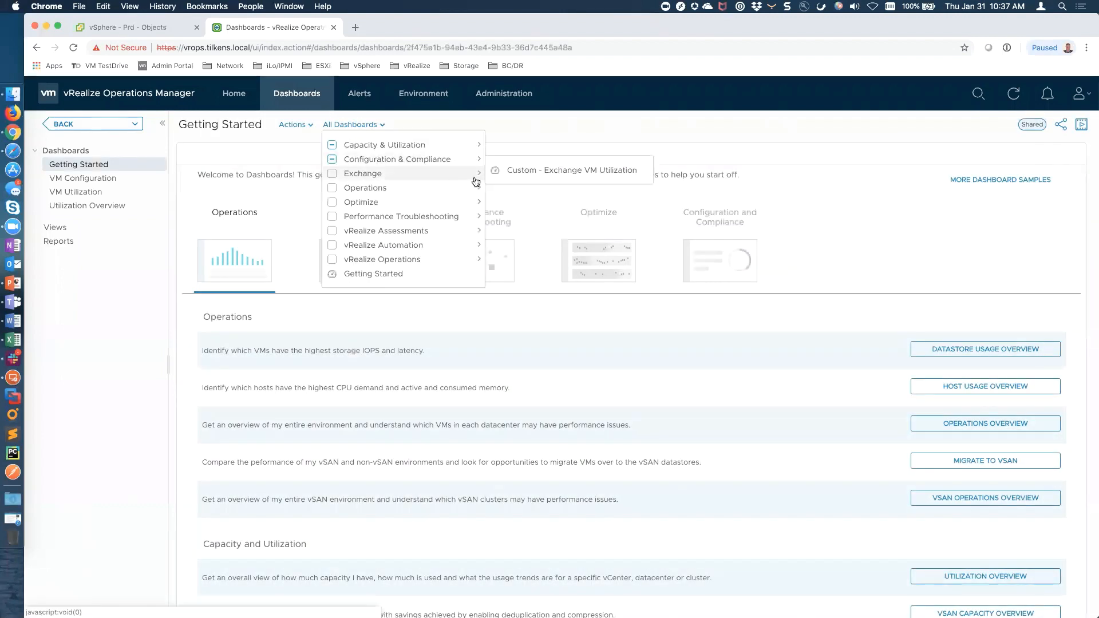
click(530, 177)
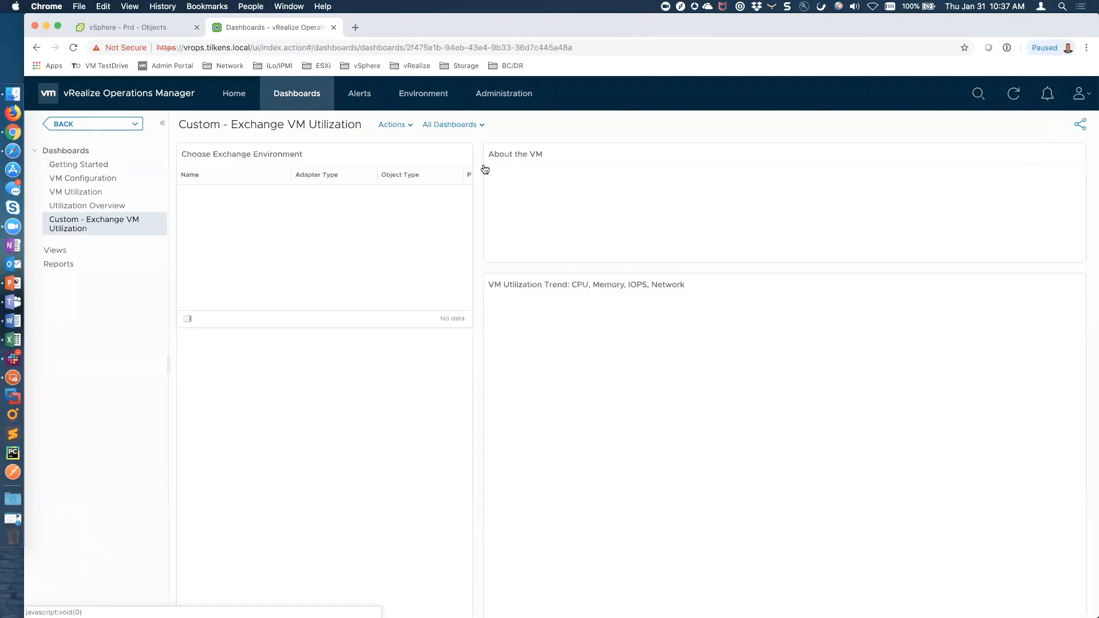
Browse the Production, Development and Test environments, charting windevexch01 and wintstexch01
click(240, 195)
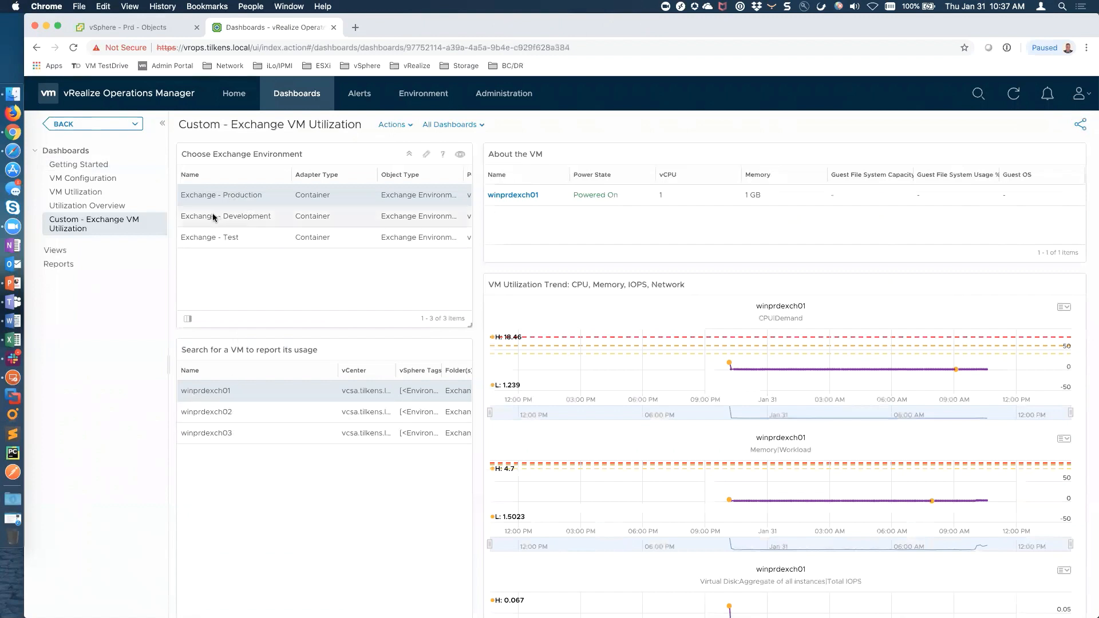
click(235, 215)
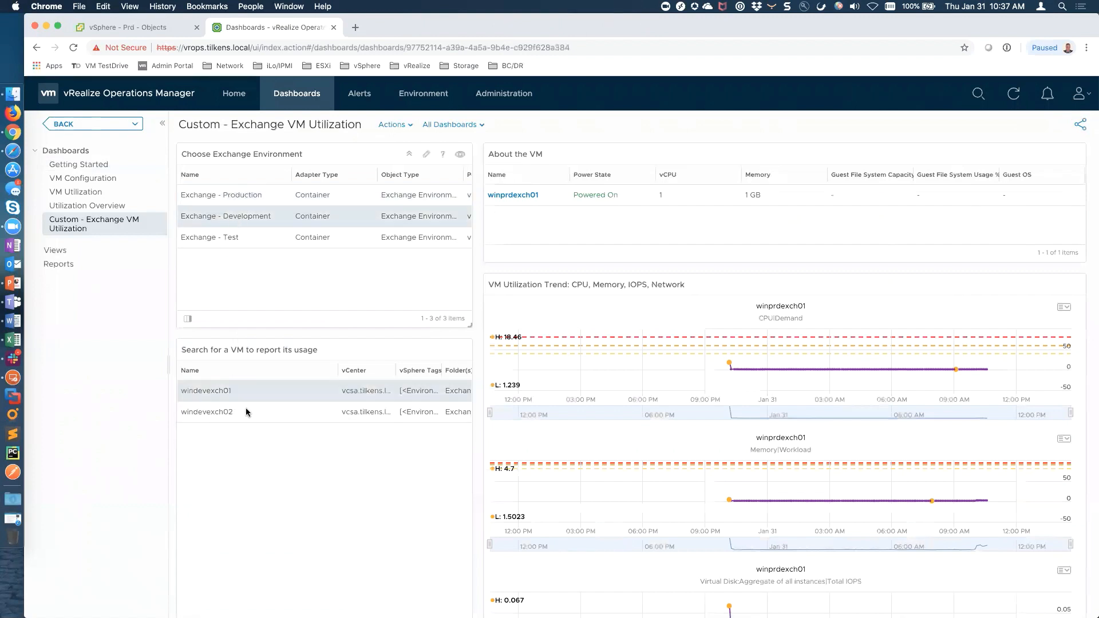
click(213, 390)
click(229, 237)
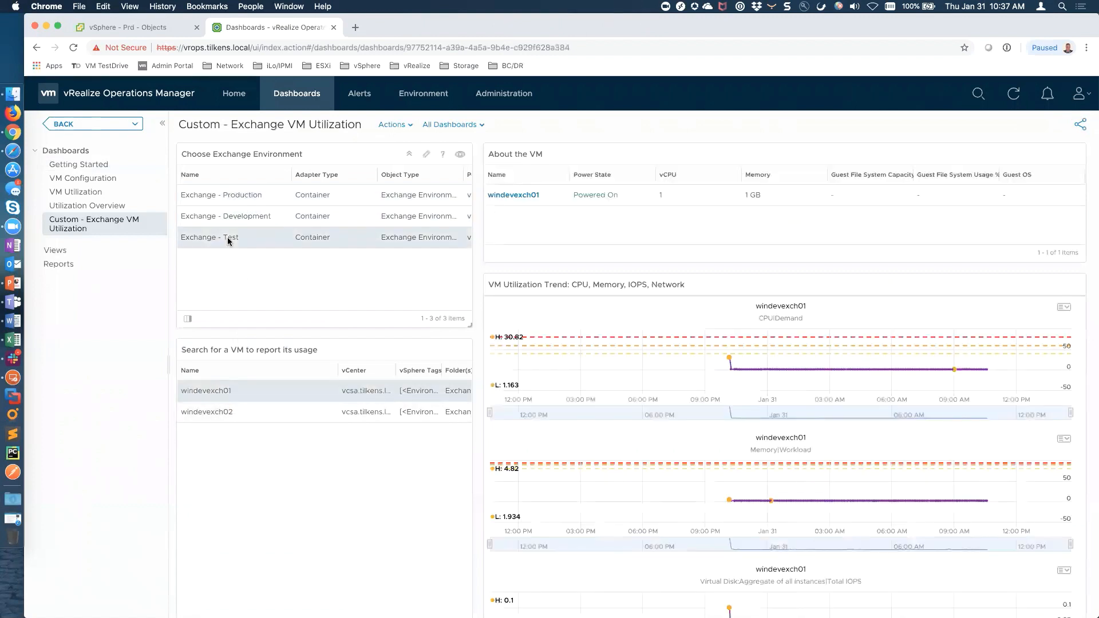
click(235, 394)
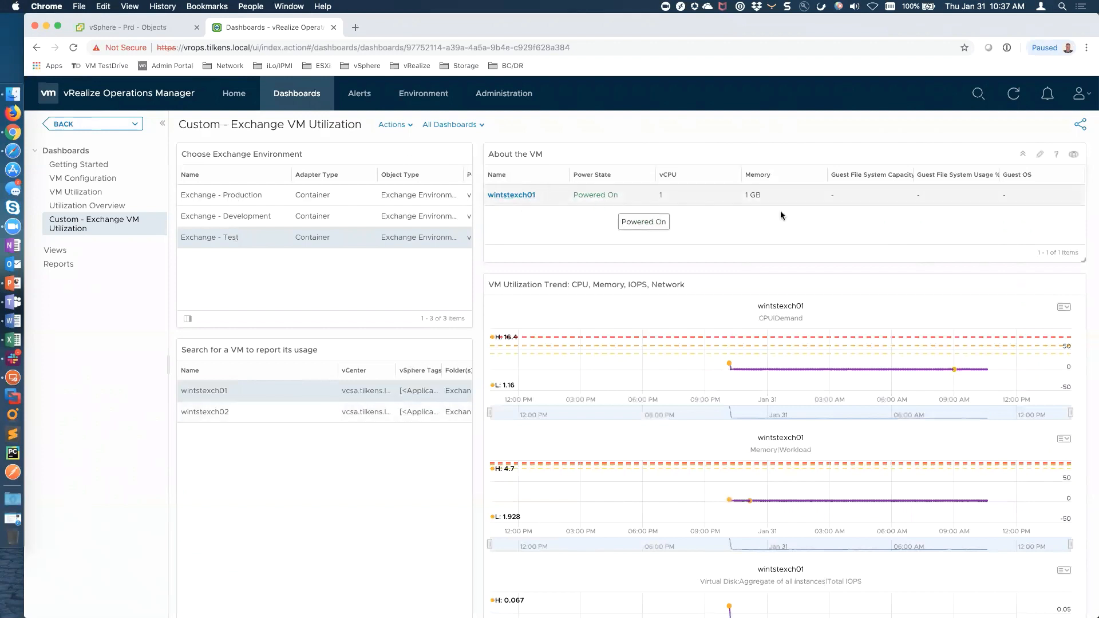
scroll(860, 207, right, 3)
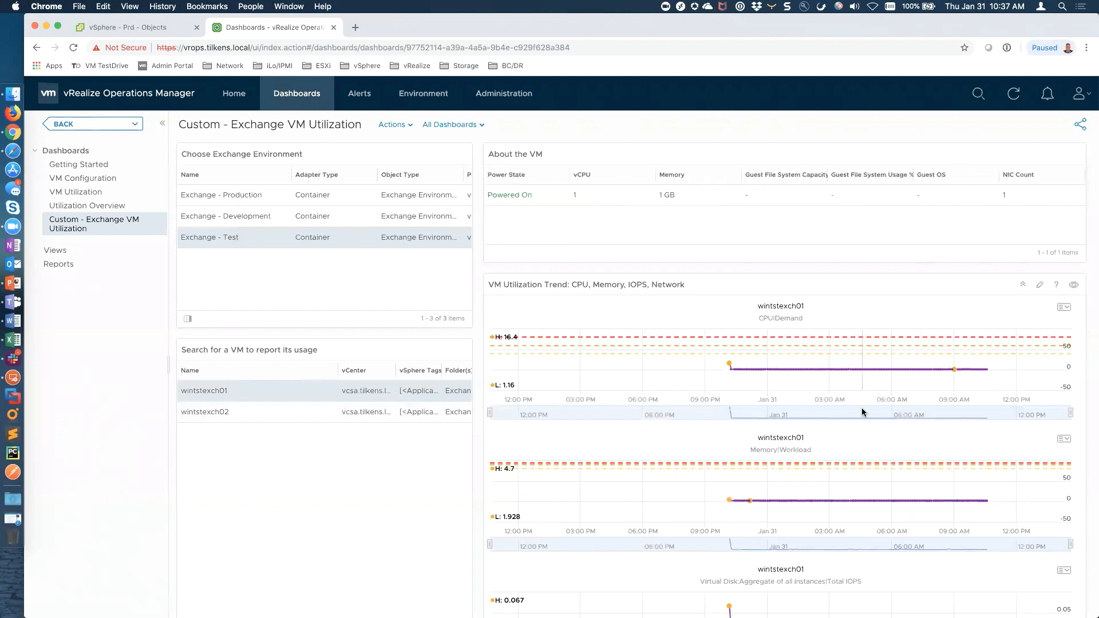
scroll(861, 408, down, 7)
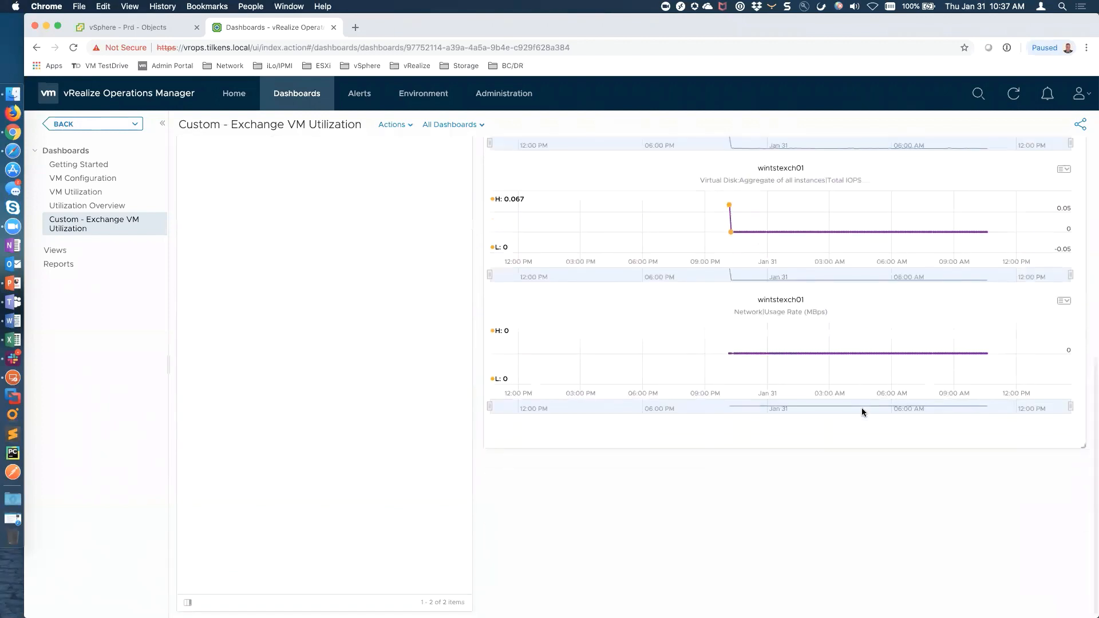
scroll(861, 407, up, 7)
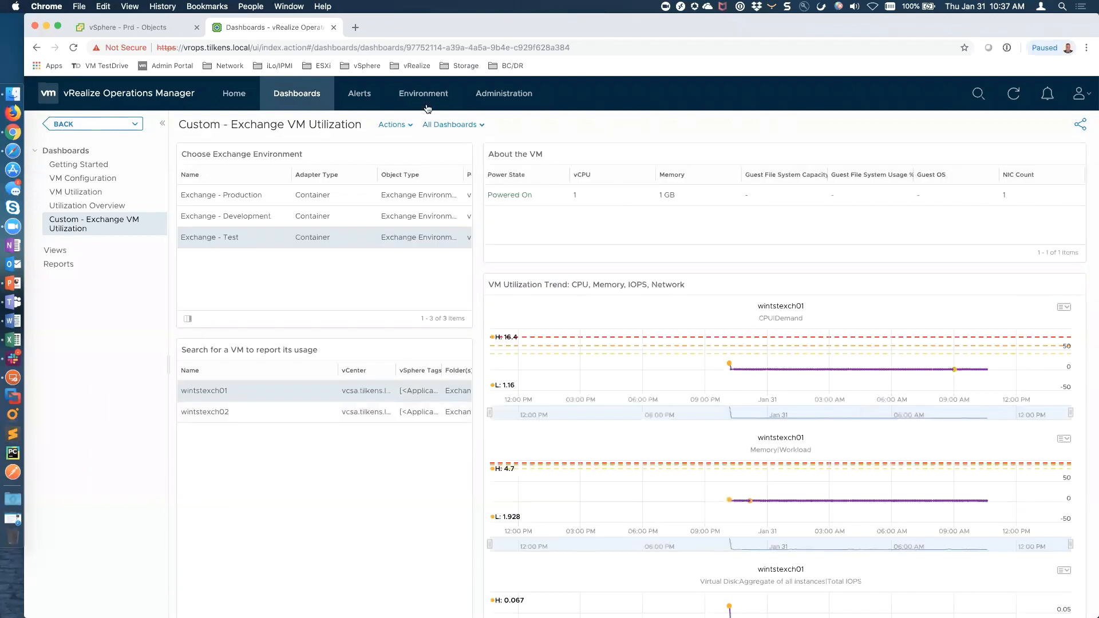
Share the dashboard with the Exchange Admins user group
click(1086, 128)
click(615, 269)
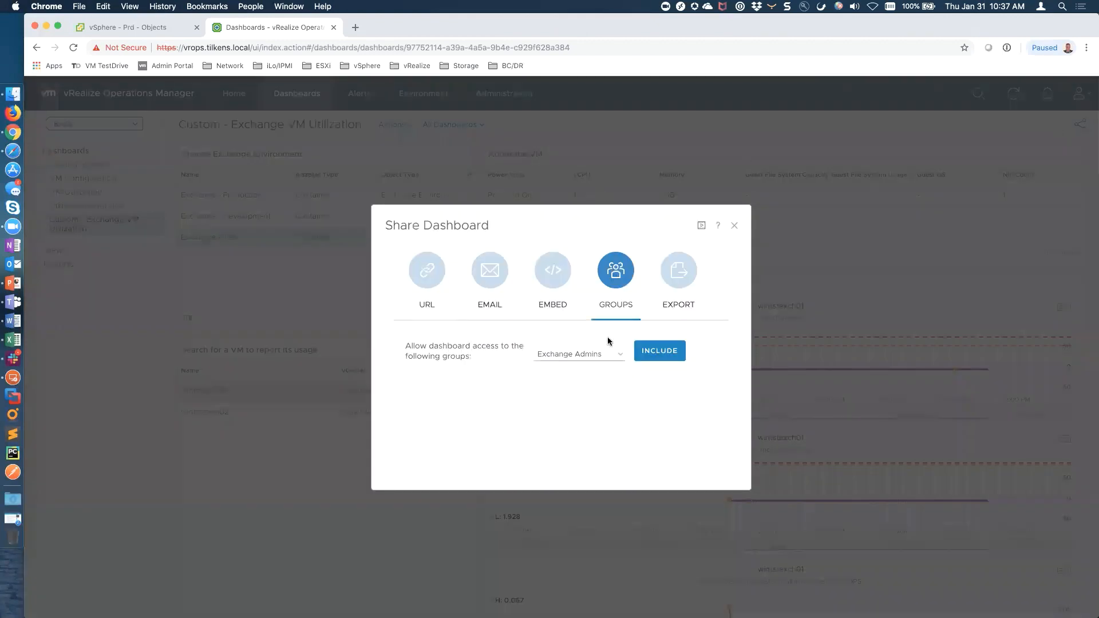
click(650, 351)
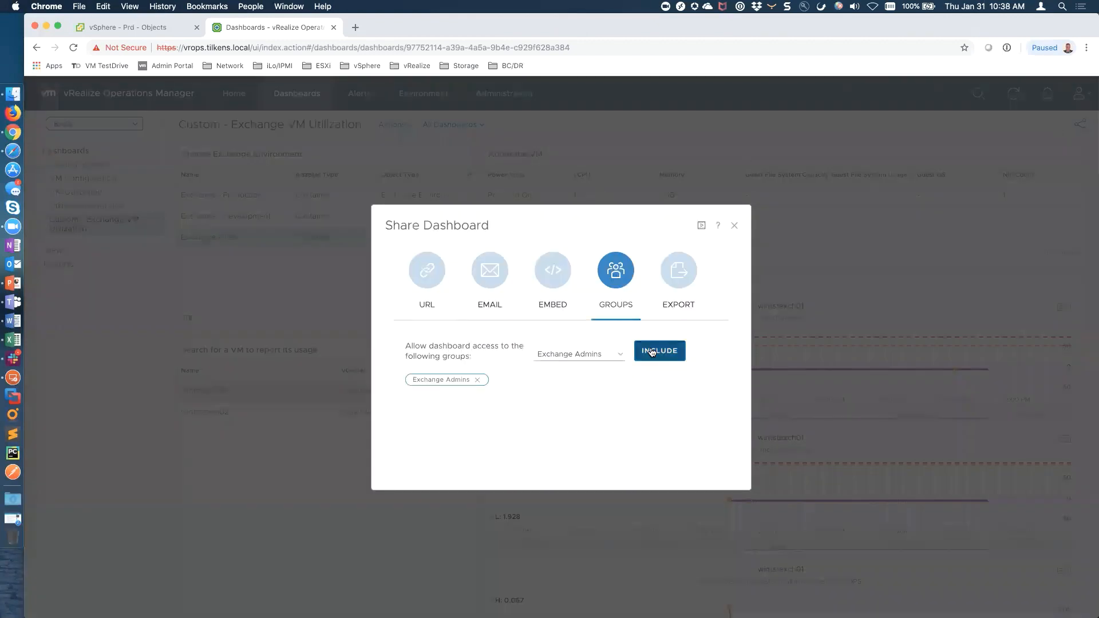
click(735, 226)
Log out and try signing in with the Exchange admin account's credentials
click(1079, 93)
click(1055, 185)
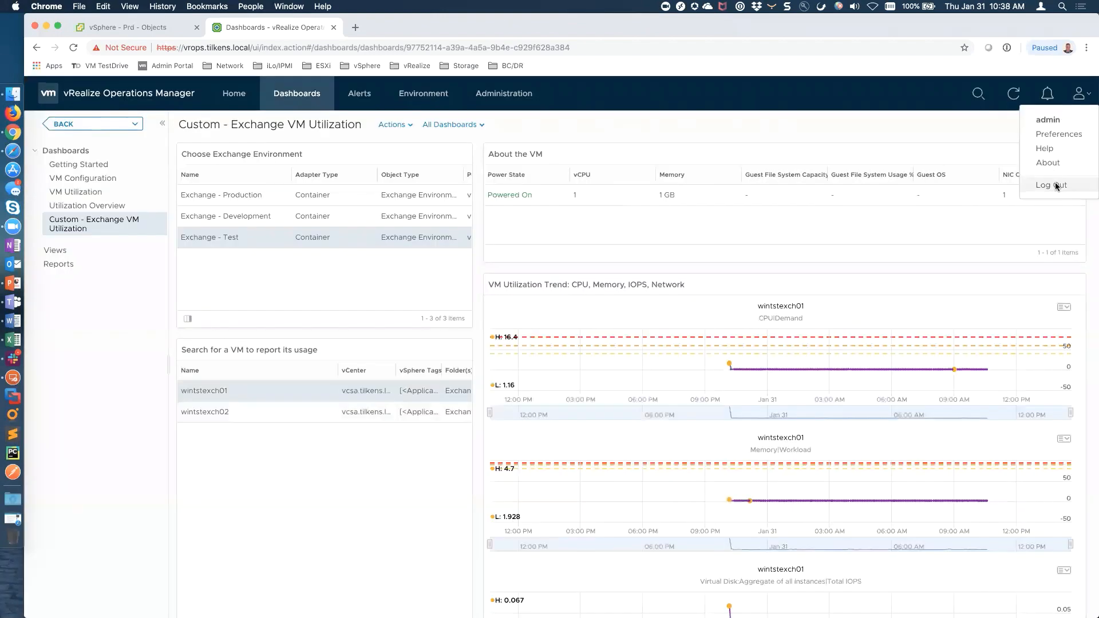
text(e)
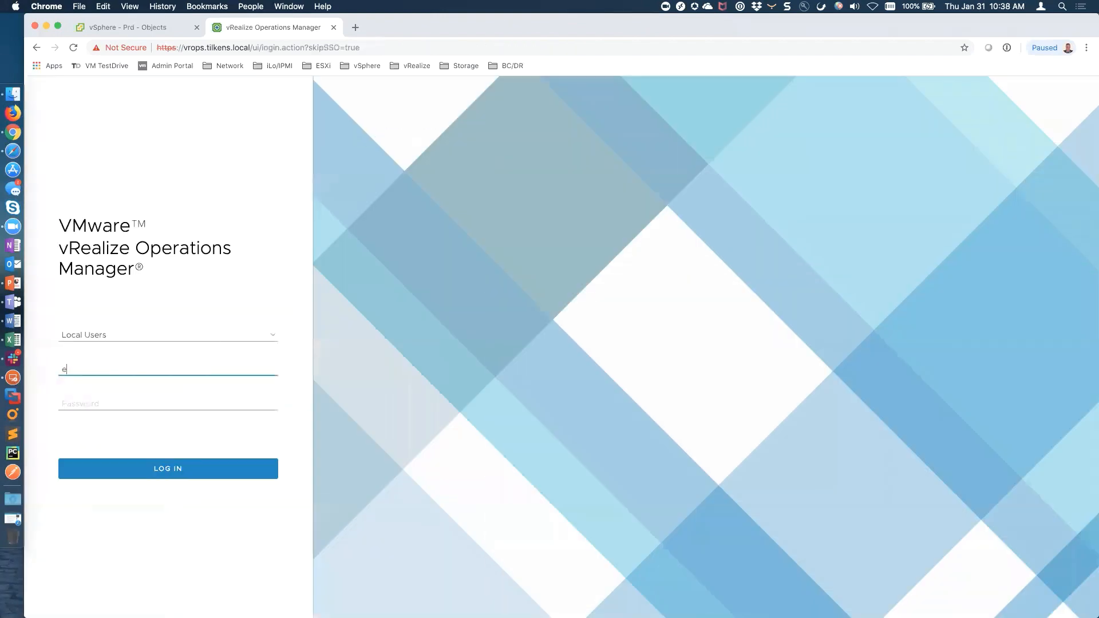
text(xchadmin)
key(Tab)
text(••••••••)
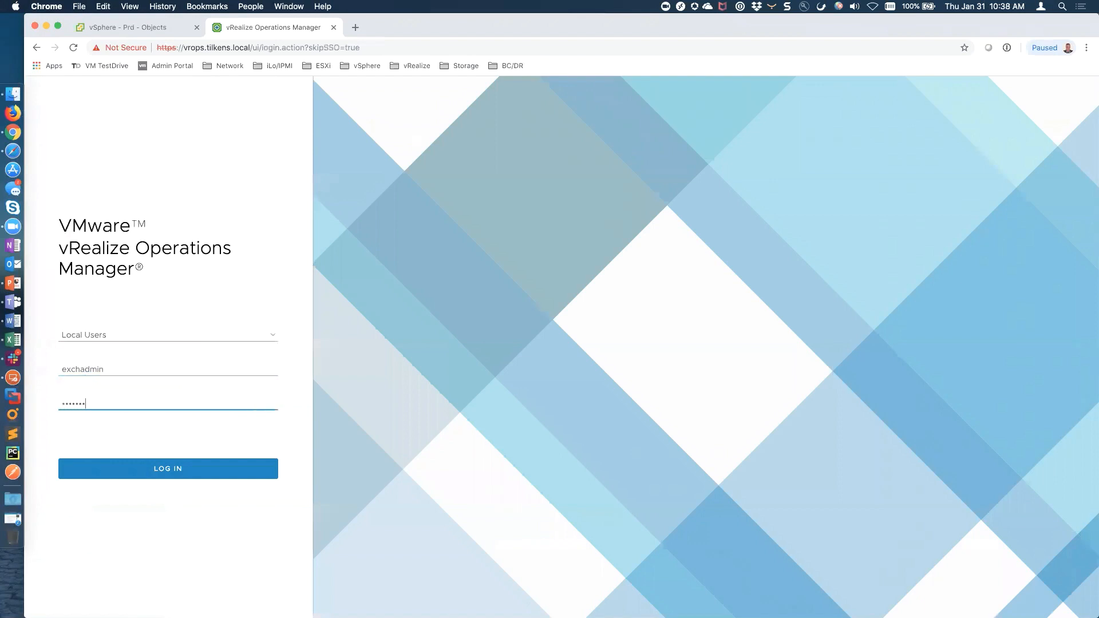
key(Return)
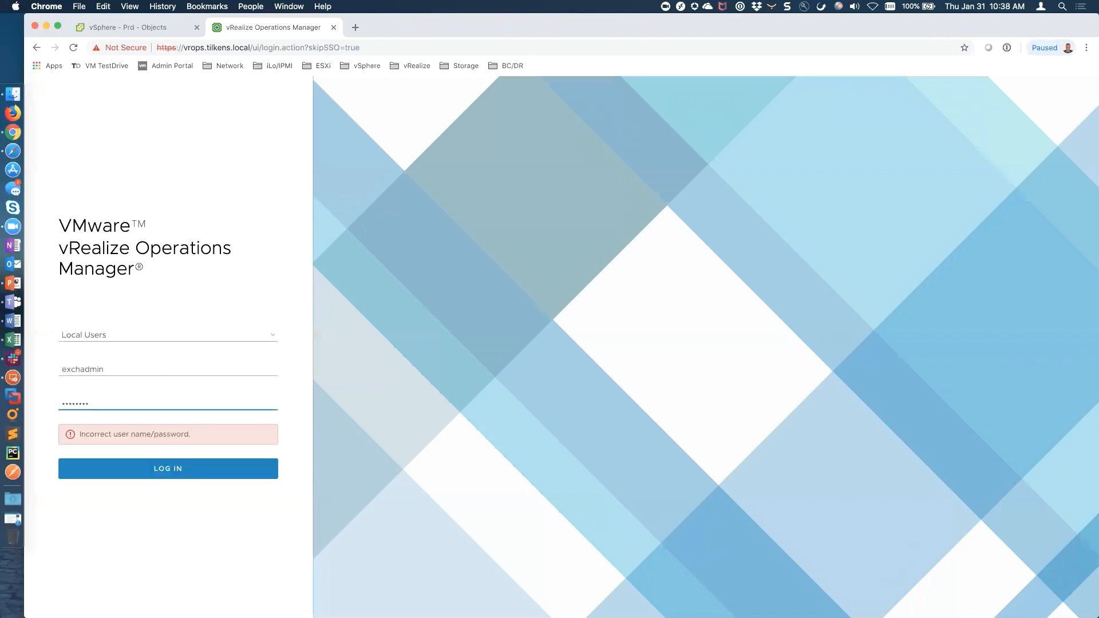
Sign in again as the Exchange admin using the tilkens login source
double_click(124, 366)
key(Tab)
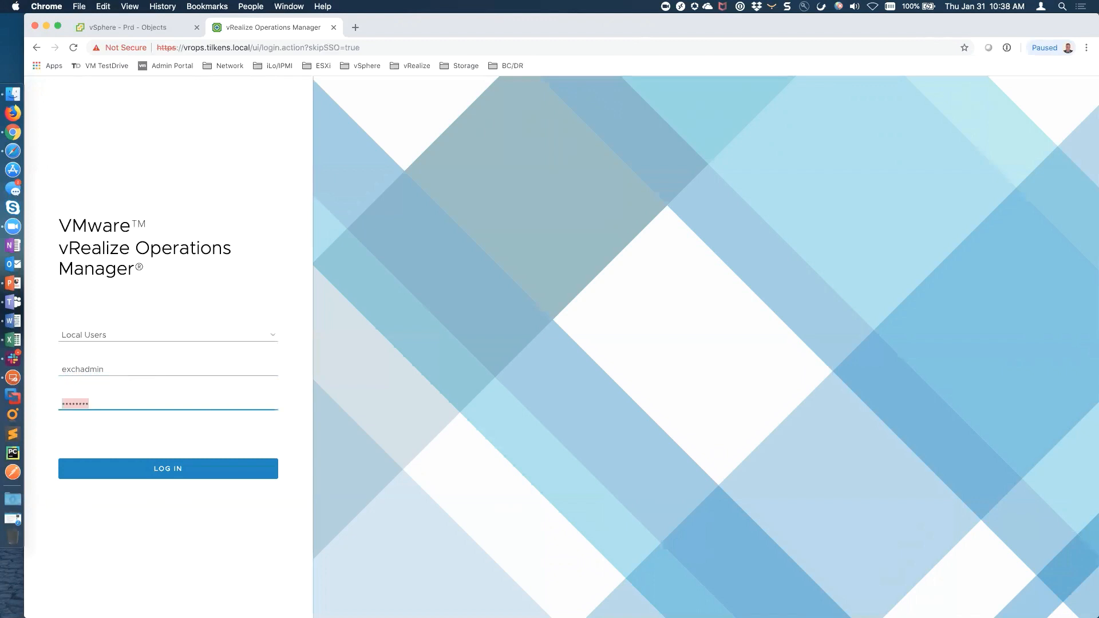
click(271, 333)
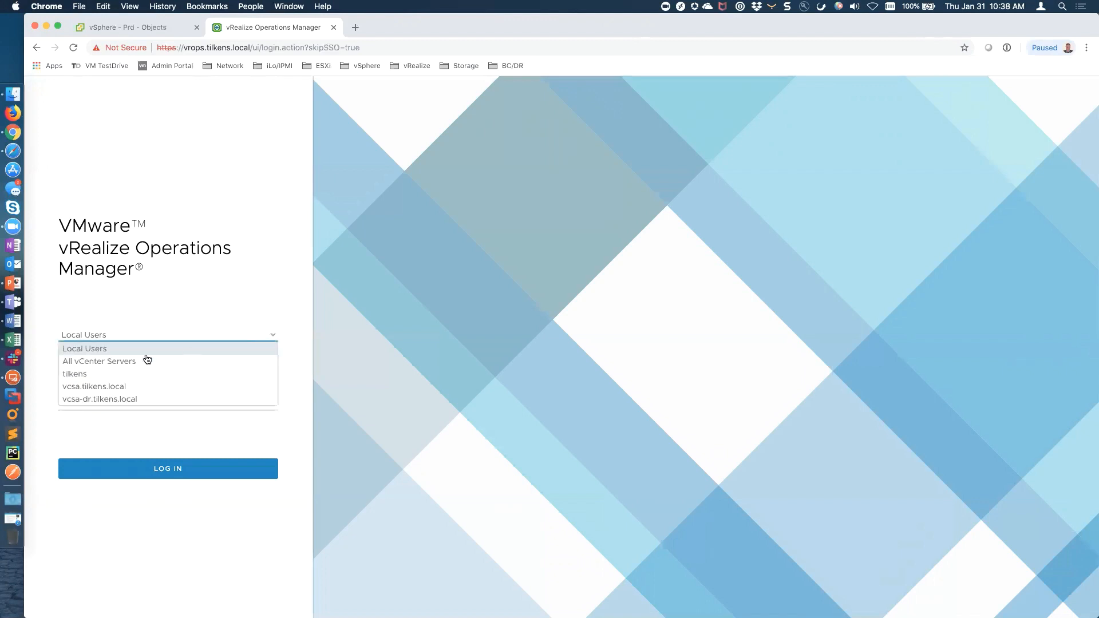
click(93, 374)
click(148, 471)
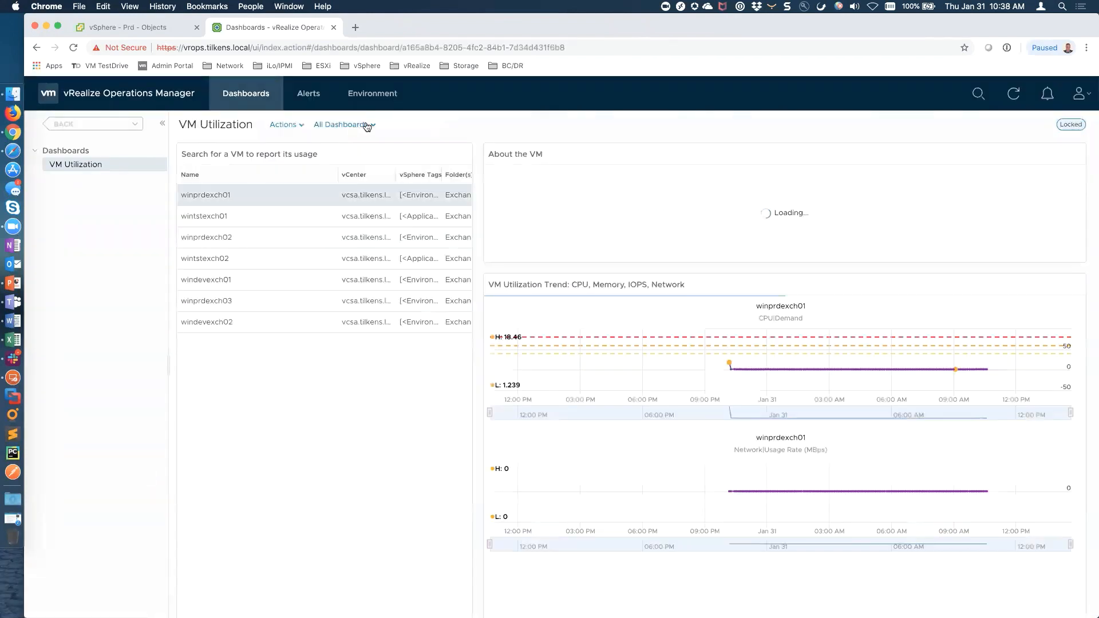
click(365, 126)
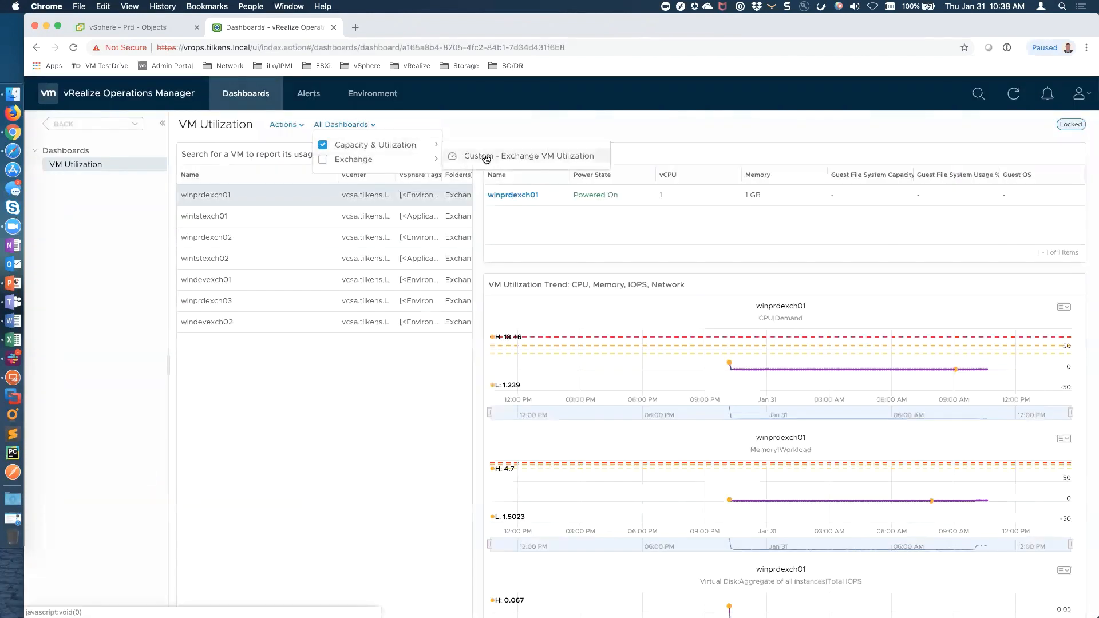
Open the shared Exchange dashboard, drill into winprdexch01, and show its All Metrics tab
click(486, 159)
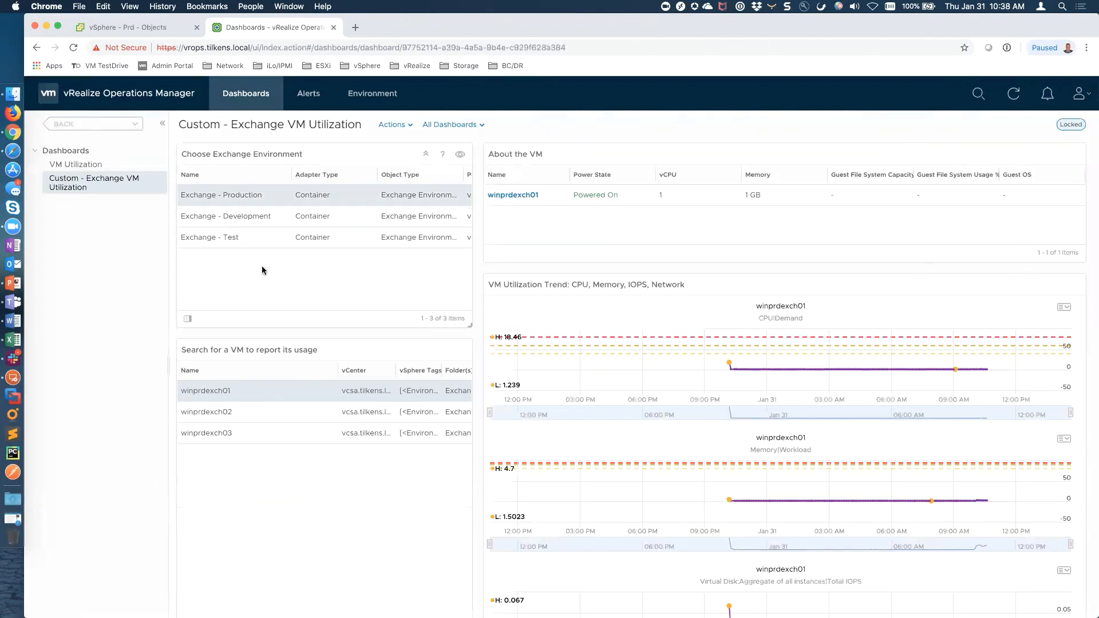
click(517, 195)
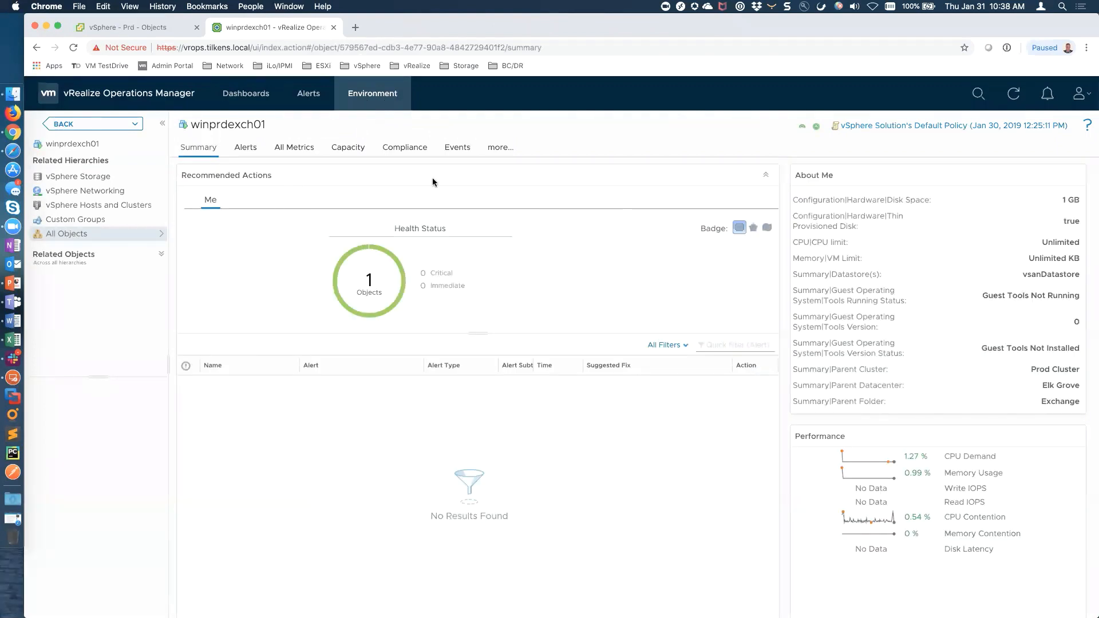
click(303, 149)
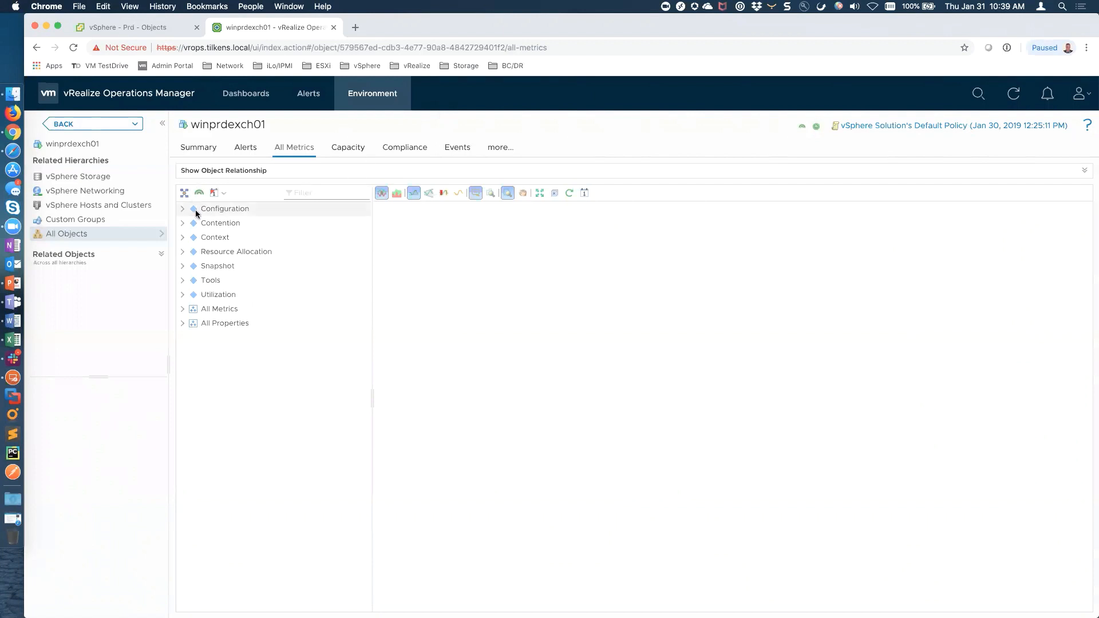
Expand winprdexch01's All Metrics tree, check its Alerts, then go back to the dashboard
click(183, 309)
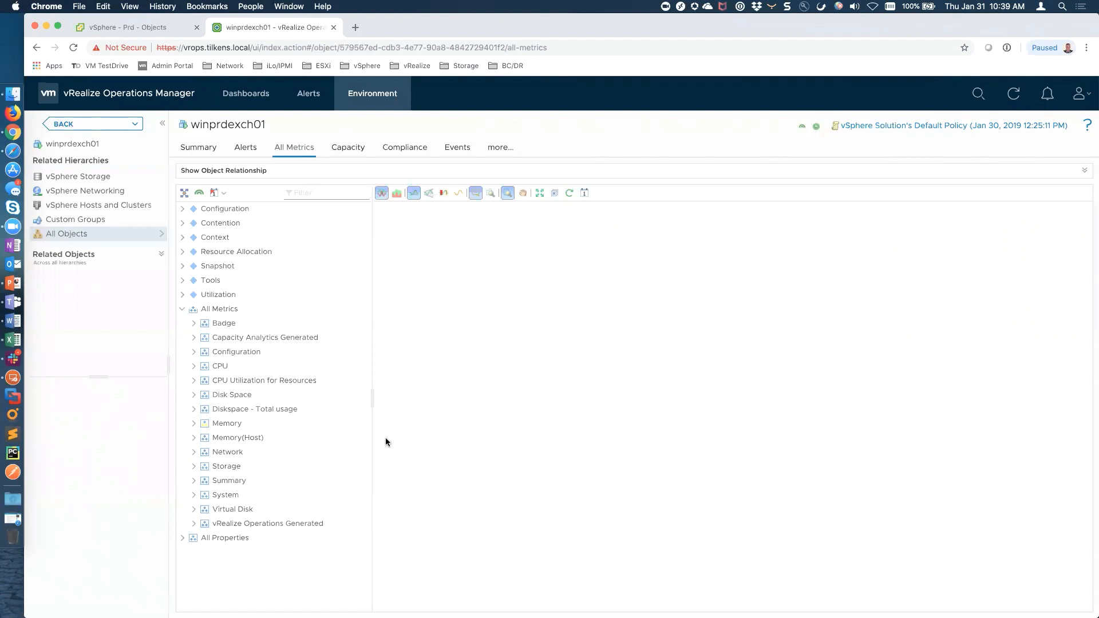
click(312, 97)
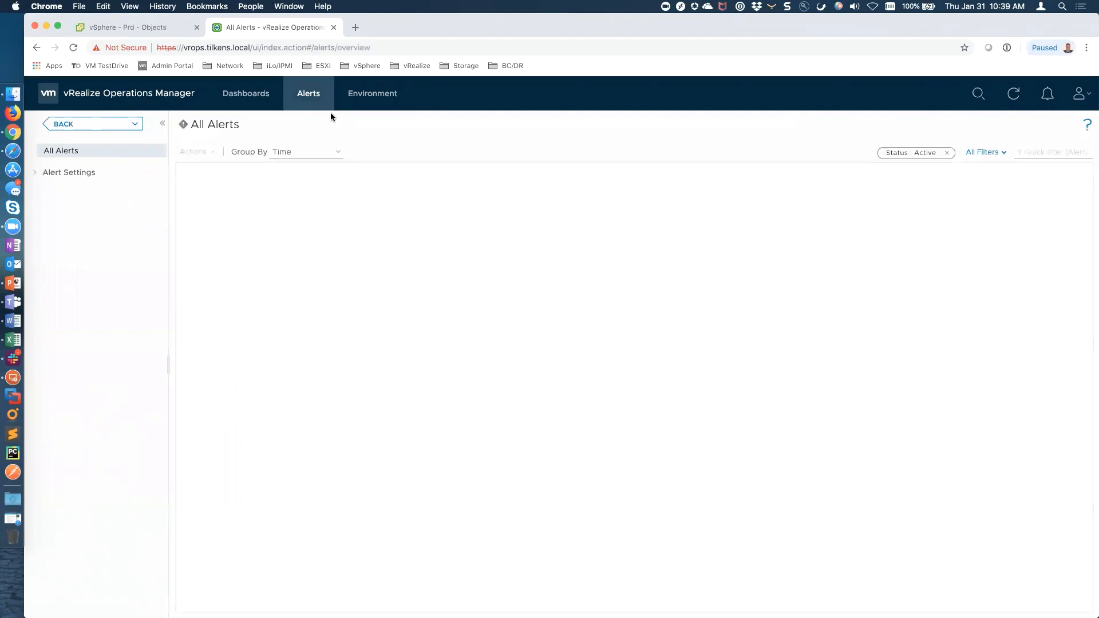
click(255, 101)
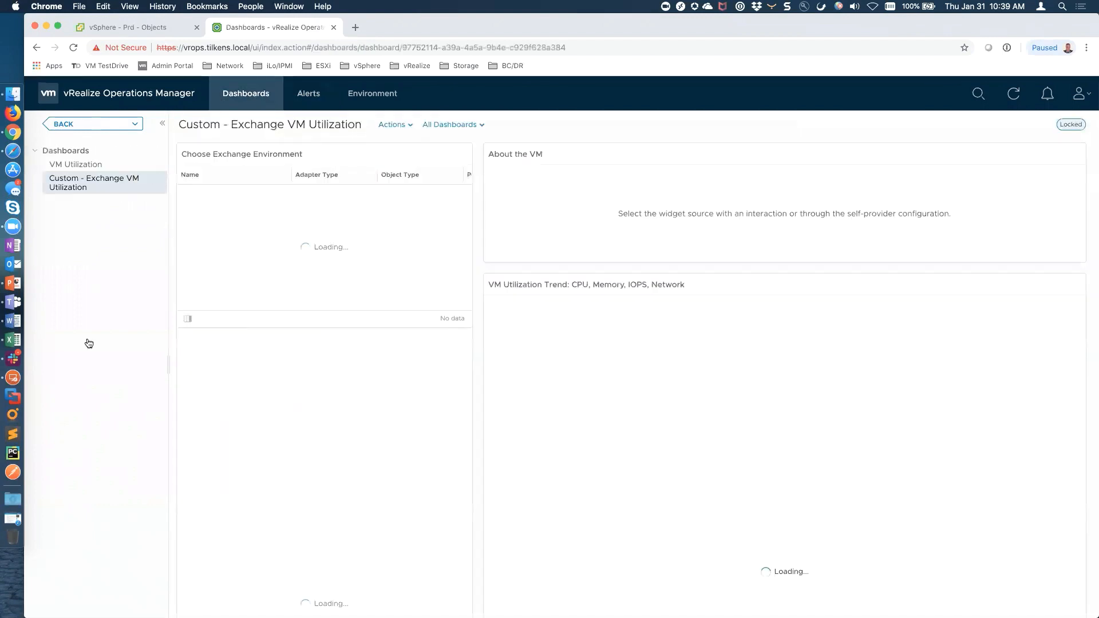
click(12, 320)
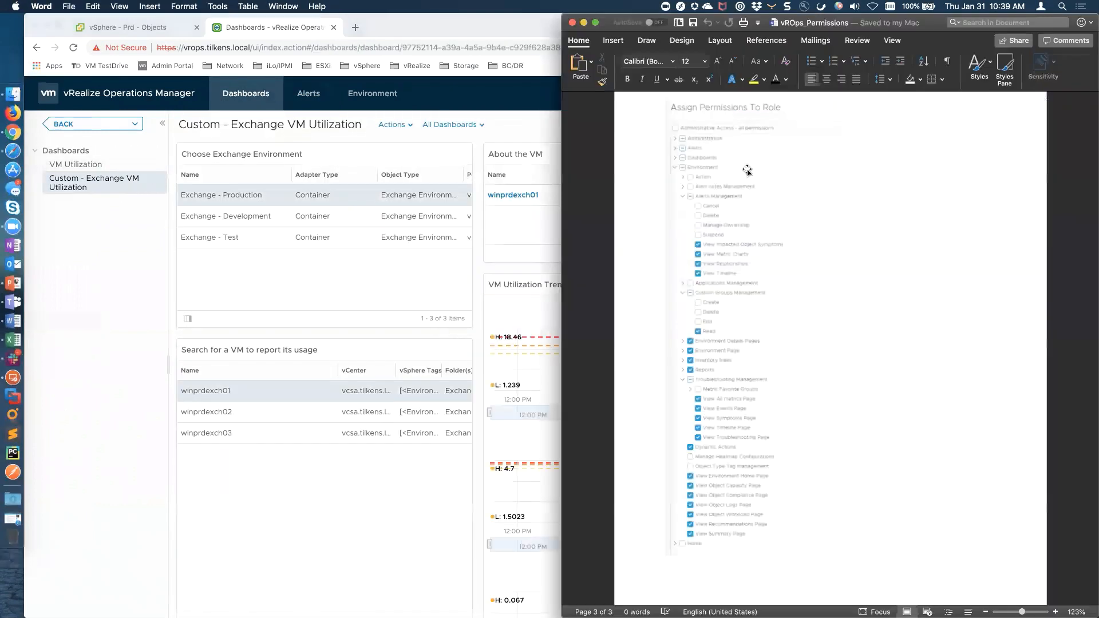
scroll(755, 407, up, 10)
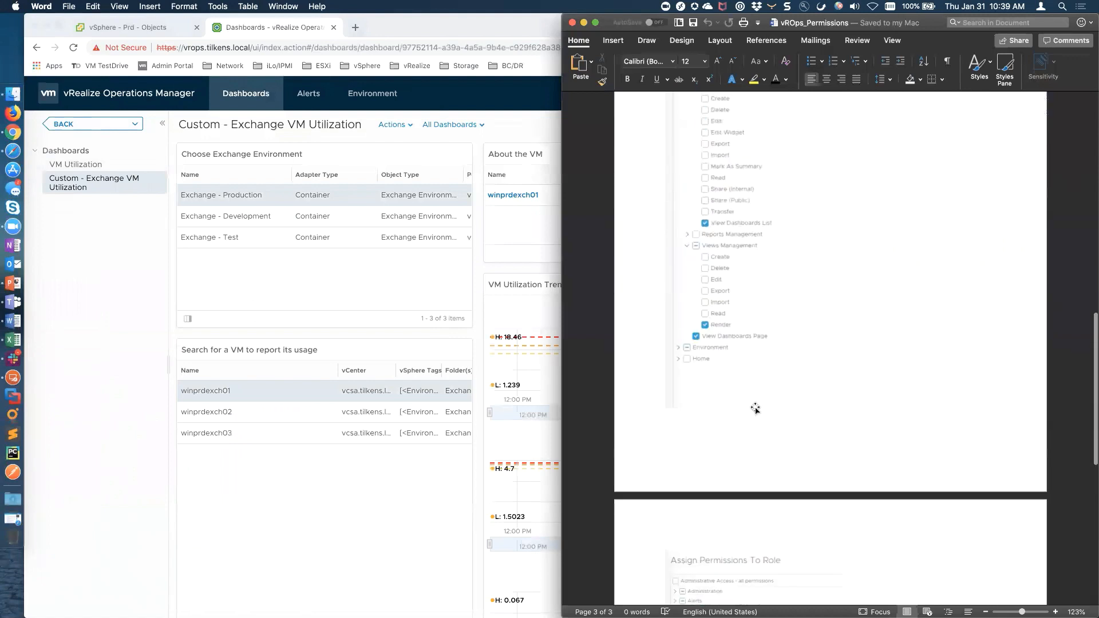
scroll(756, 407, up, 8)
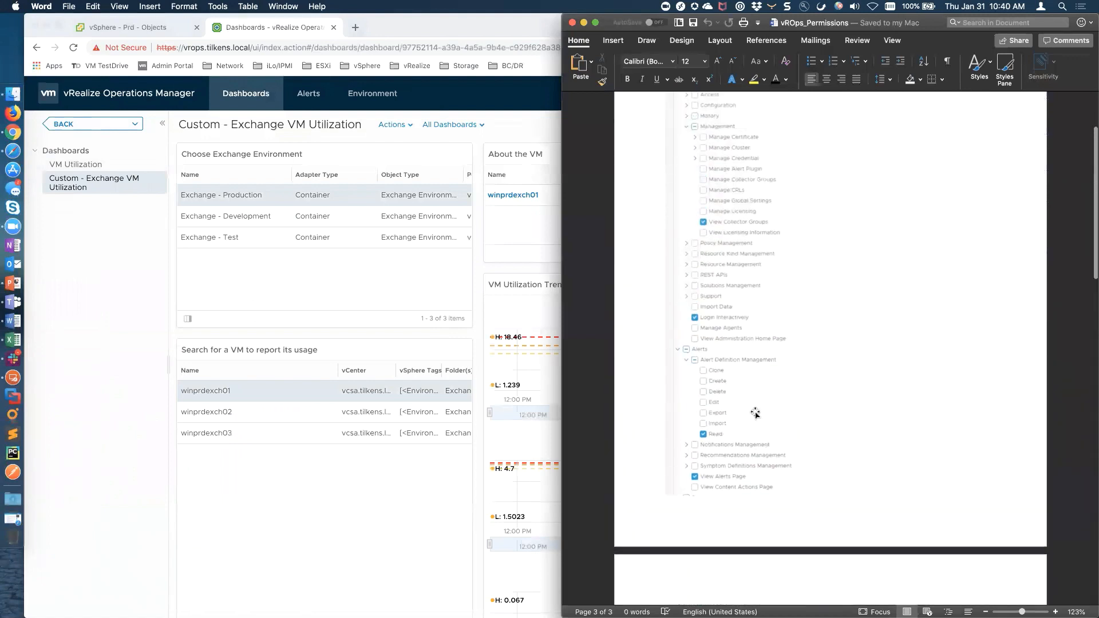
scroll(756, 413, up, 2)
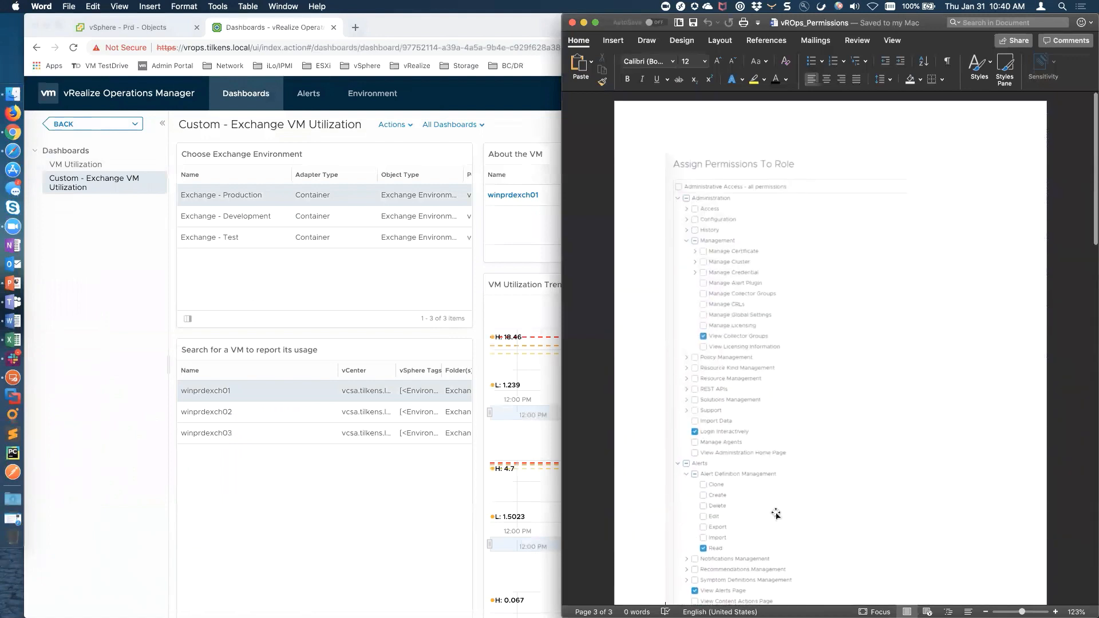
scroll(775, 514, down, 4)
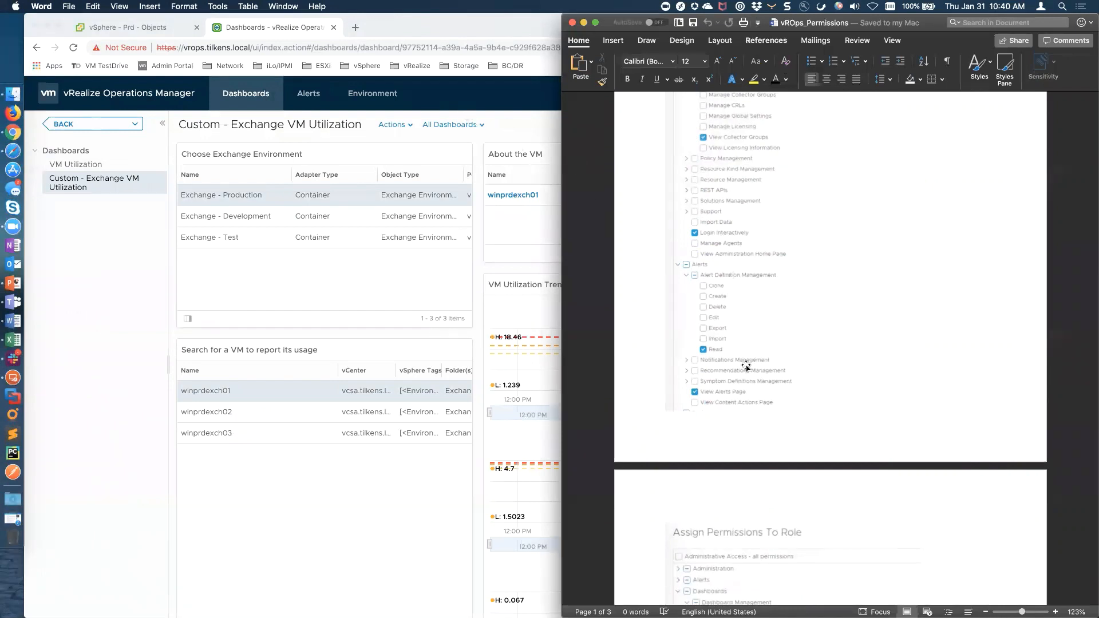
click(369, 468)
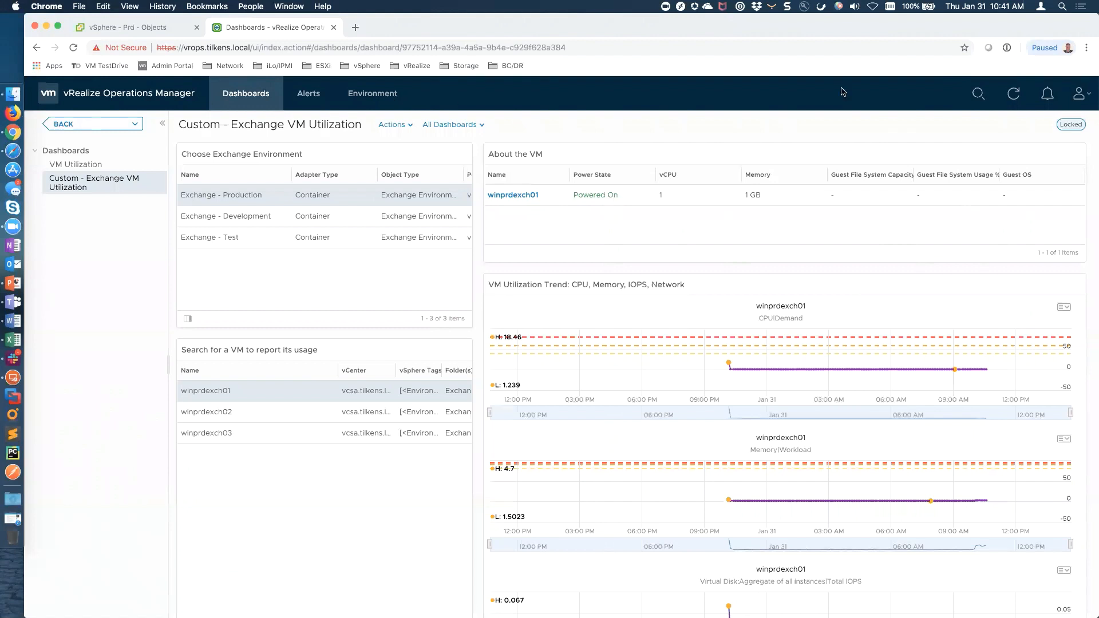
Sign out and log back in as the local admin user, entering the account password
click(1081, 94)
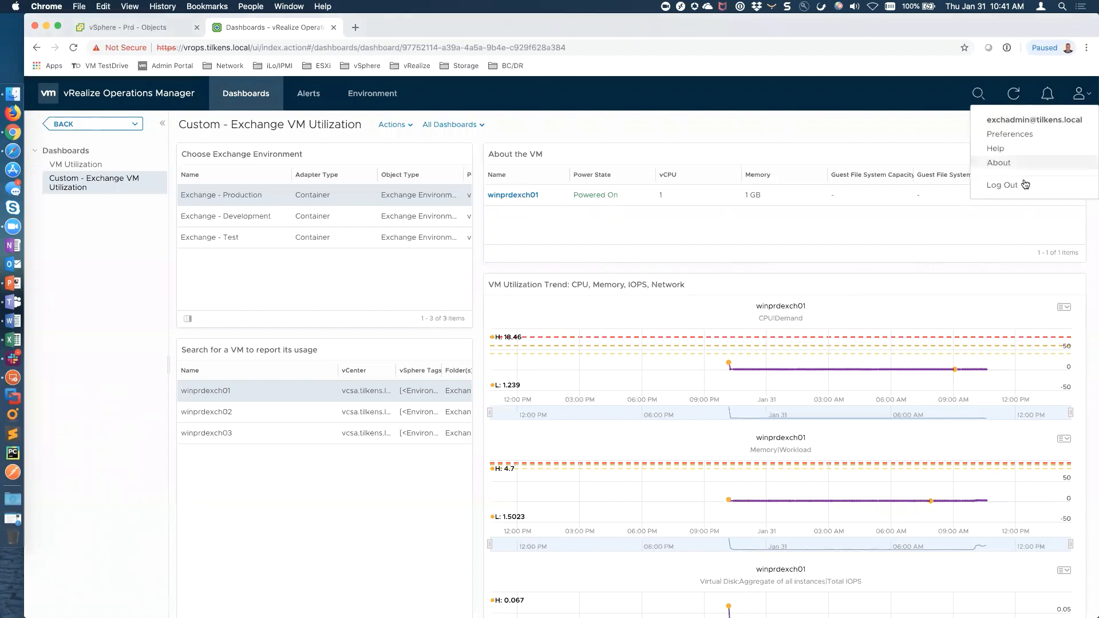
click(1007, 185)
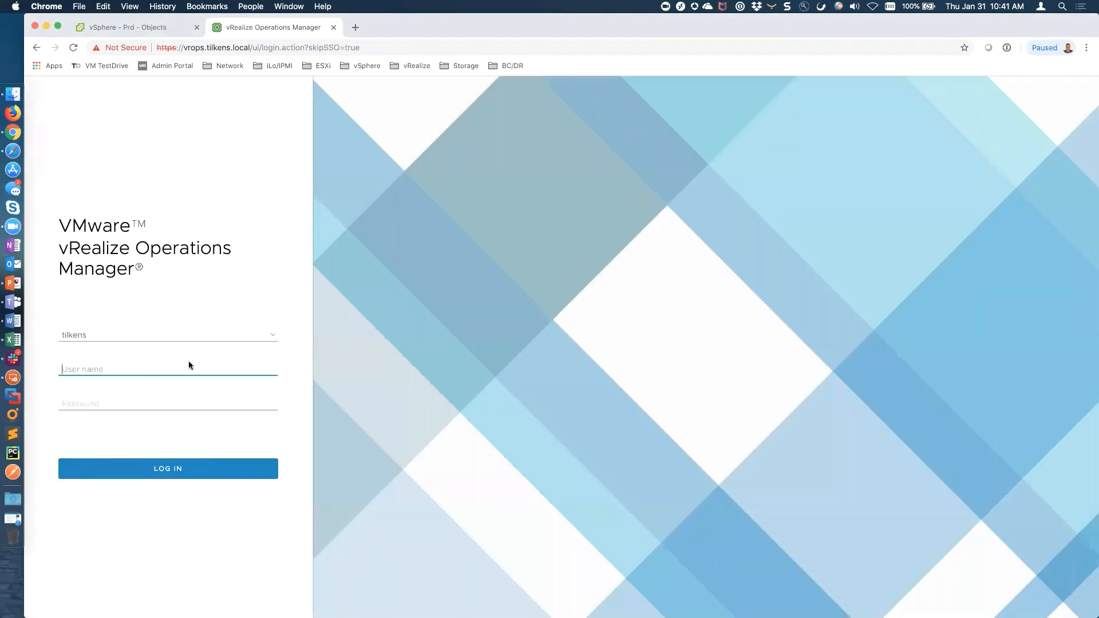
click(273, 336)
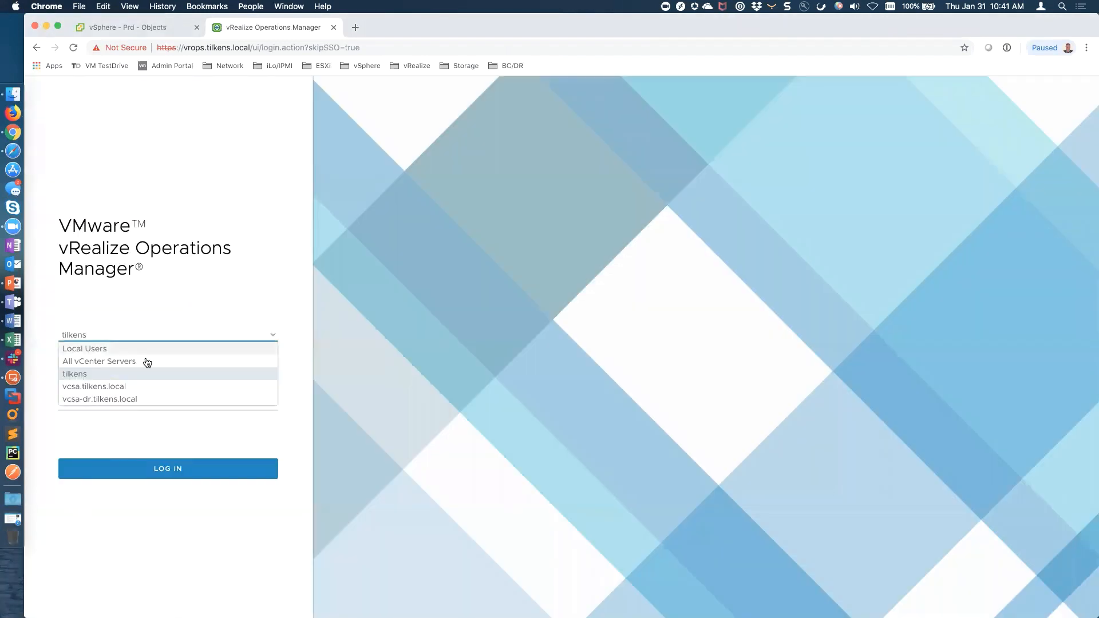
click(93, 350)
text(admin)
key(Tab)
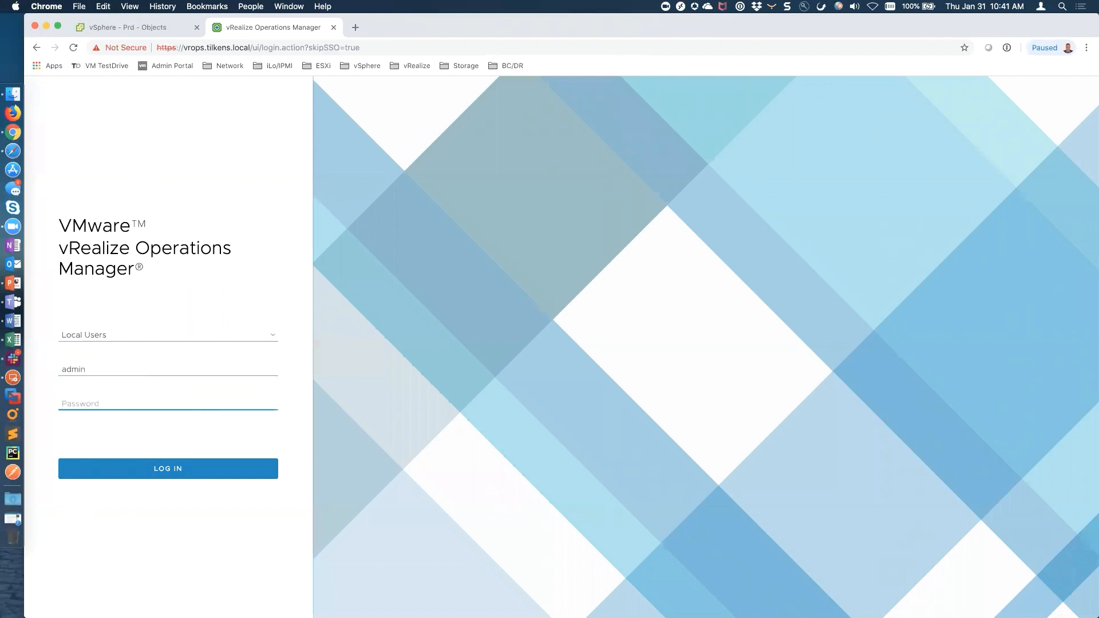
text(********)
key(Return)
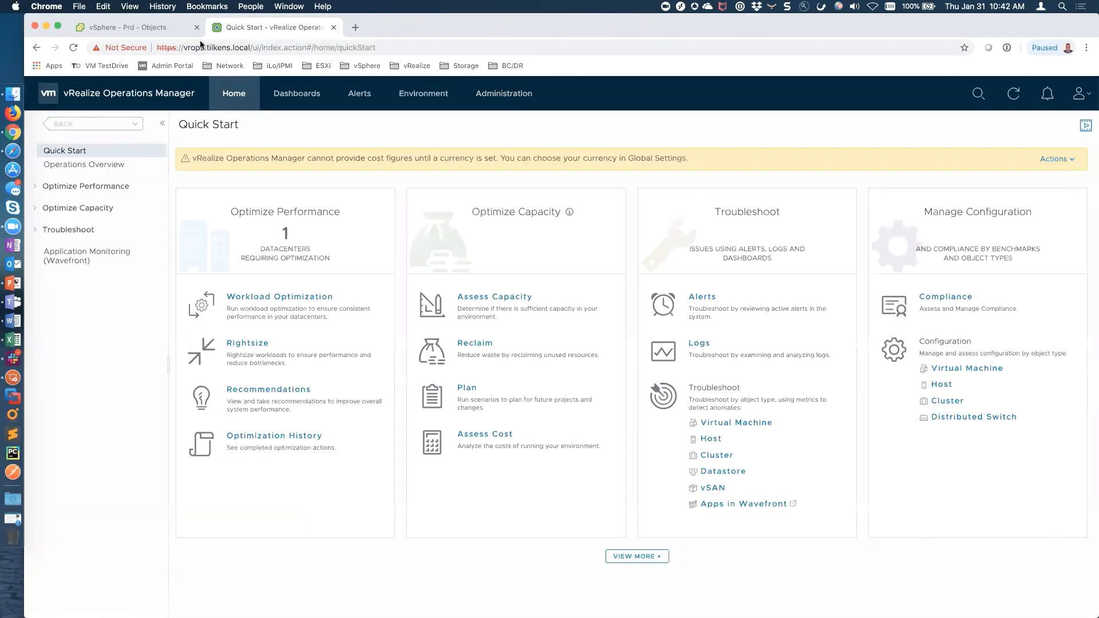
Check the Prd-tagged objects in vSphere, then open Administration > Access > Access Control
click(165, 27)
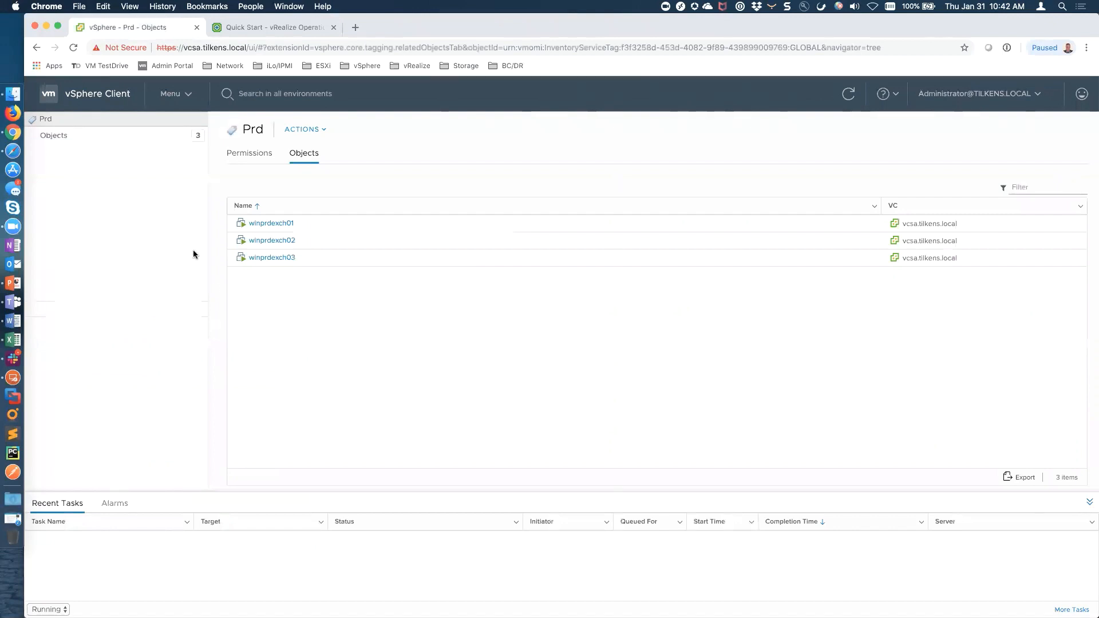
click(269, 28)
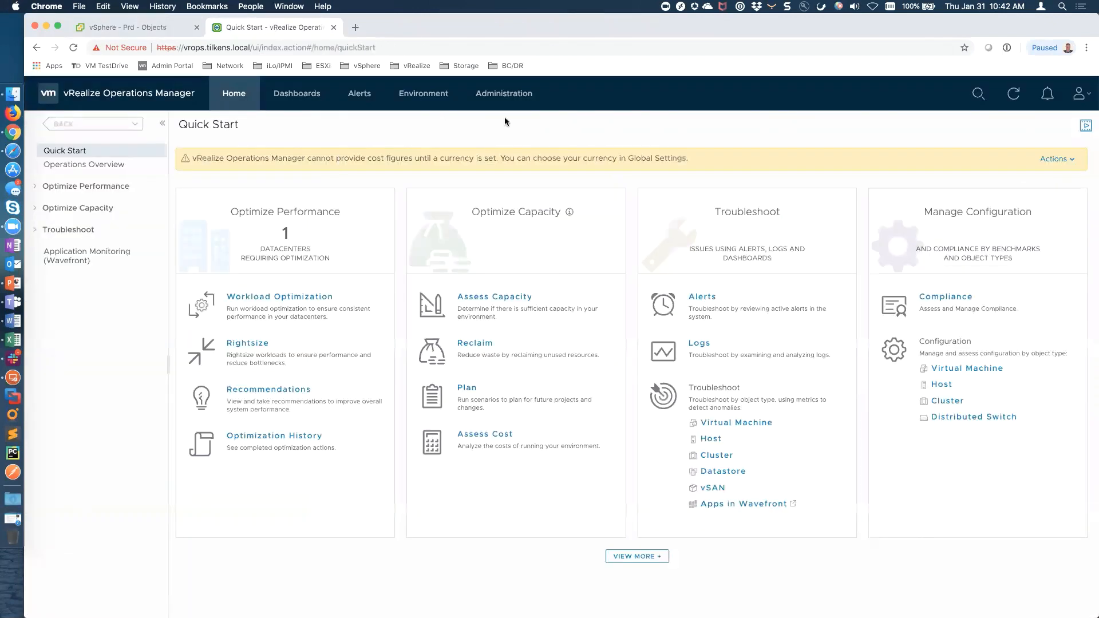
click(503, 93)
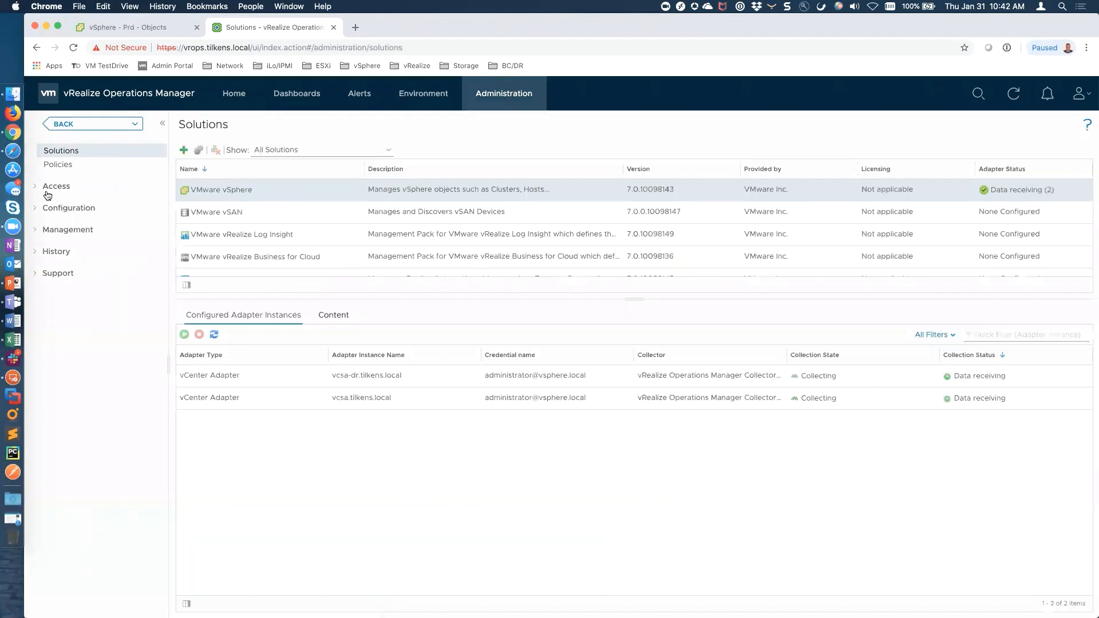
click(40, 186)
click(97, 217)
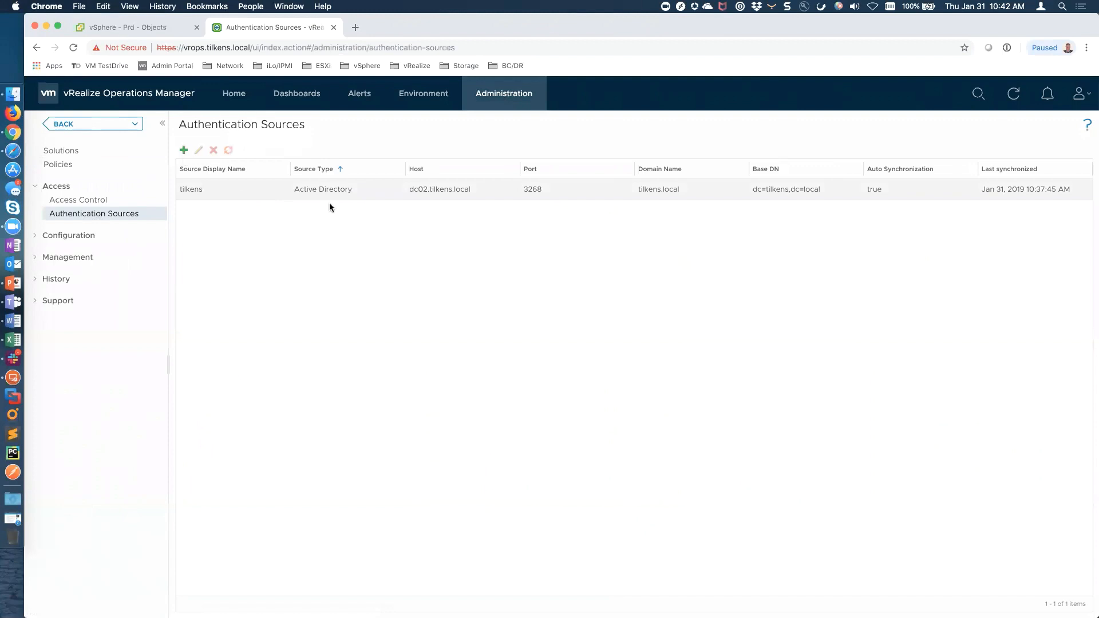
click(86, 202)
Clone the Exchange role into a new role named SQL
click(328, 147)
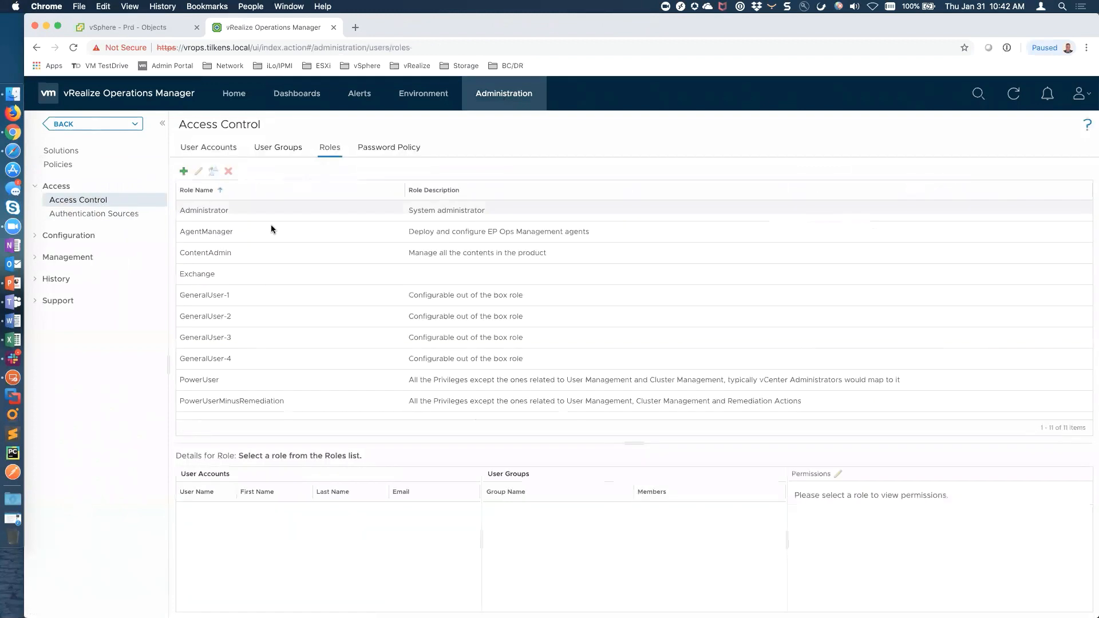
click(215, 276)
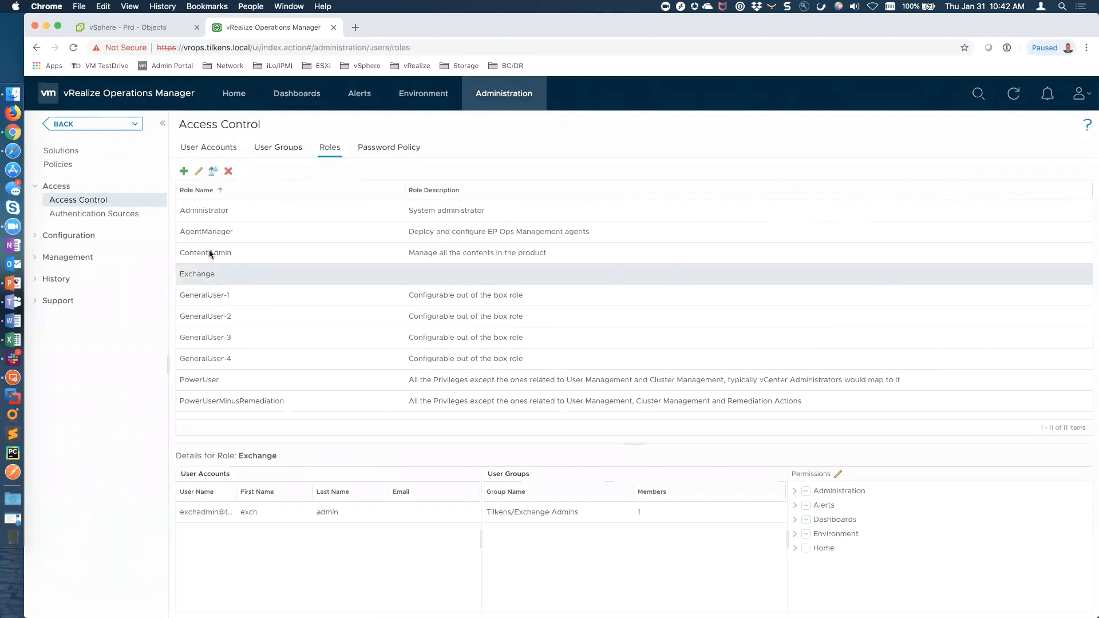
click(210, 172)
drag(594, 316, 485, 333)
text(SQL)
key(BackSpace)
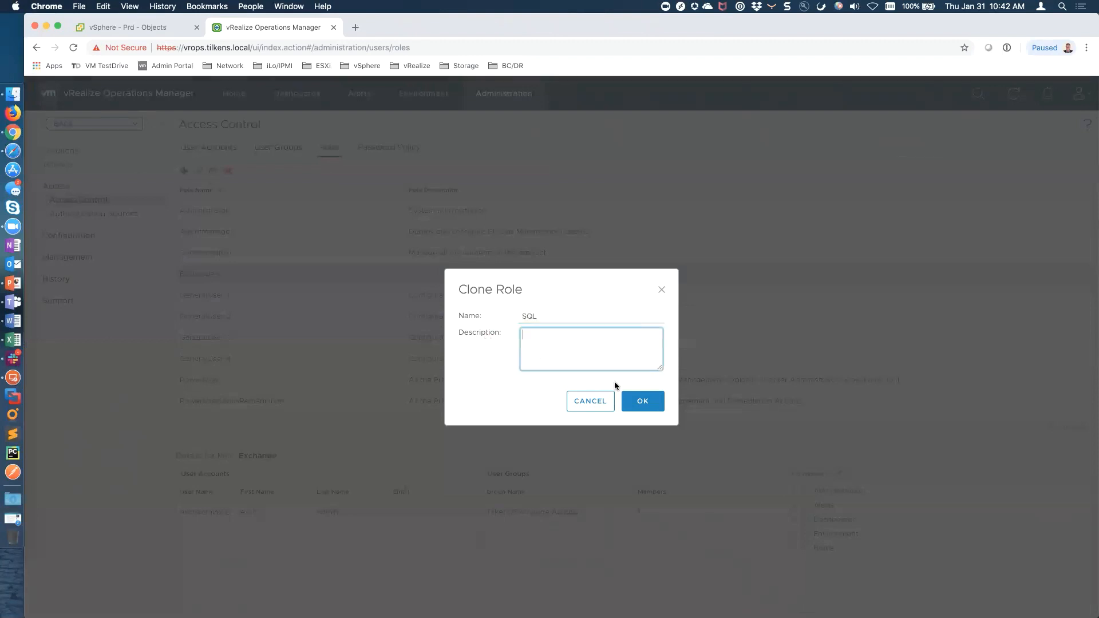
click(641, 402)
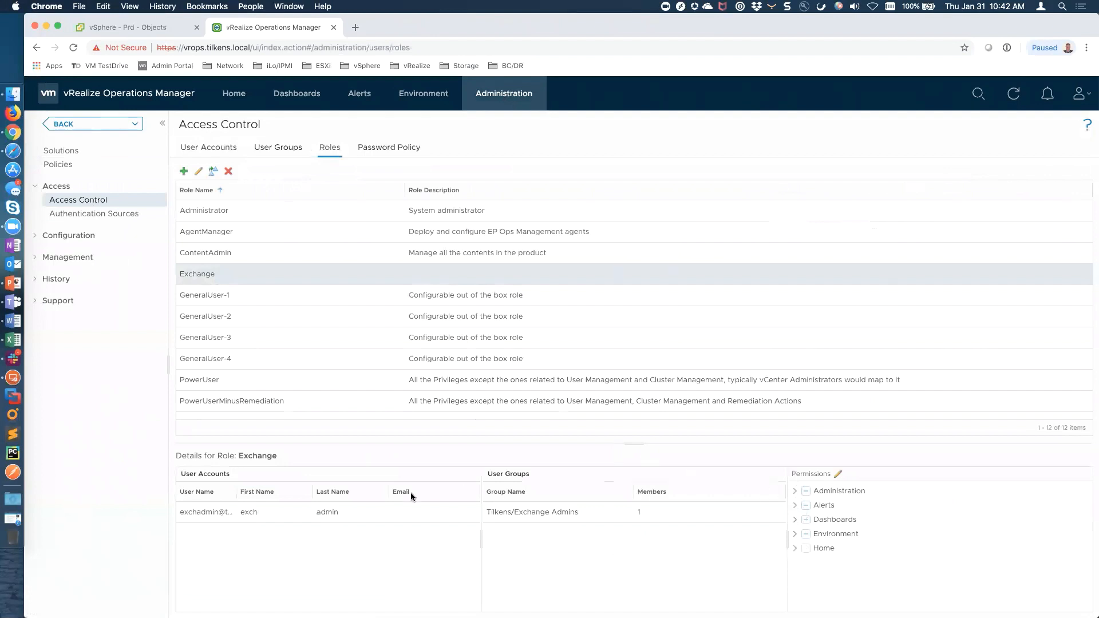
Start importing user groups, searching the directory for 'backup' and picking Backup Operators
click(278, 148)
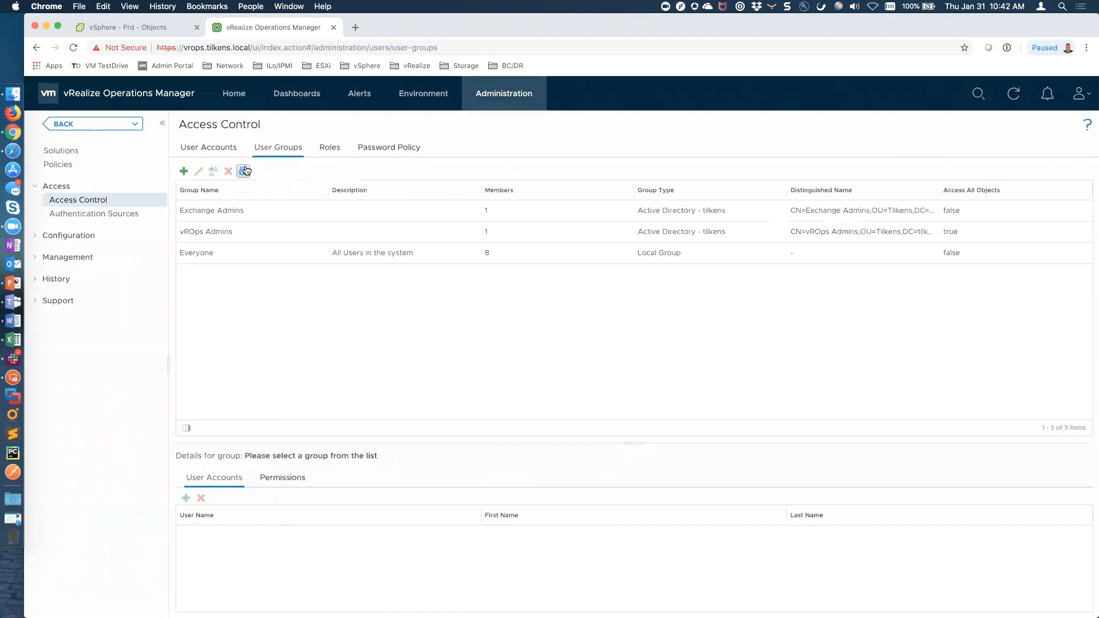
click(243, 171)
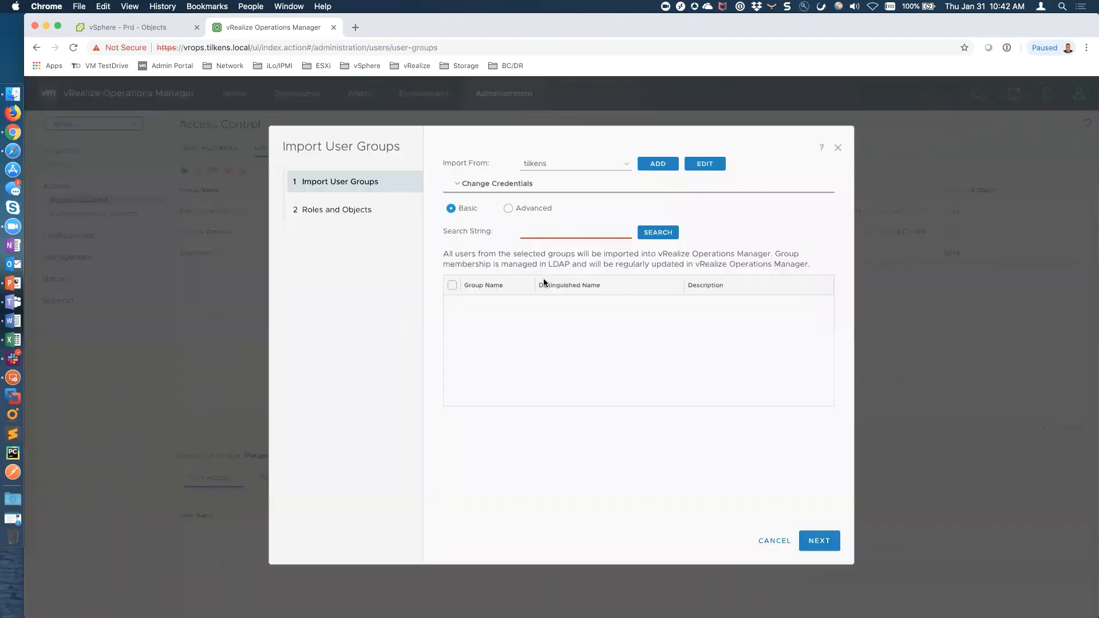
click(566, 236)
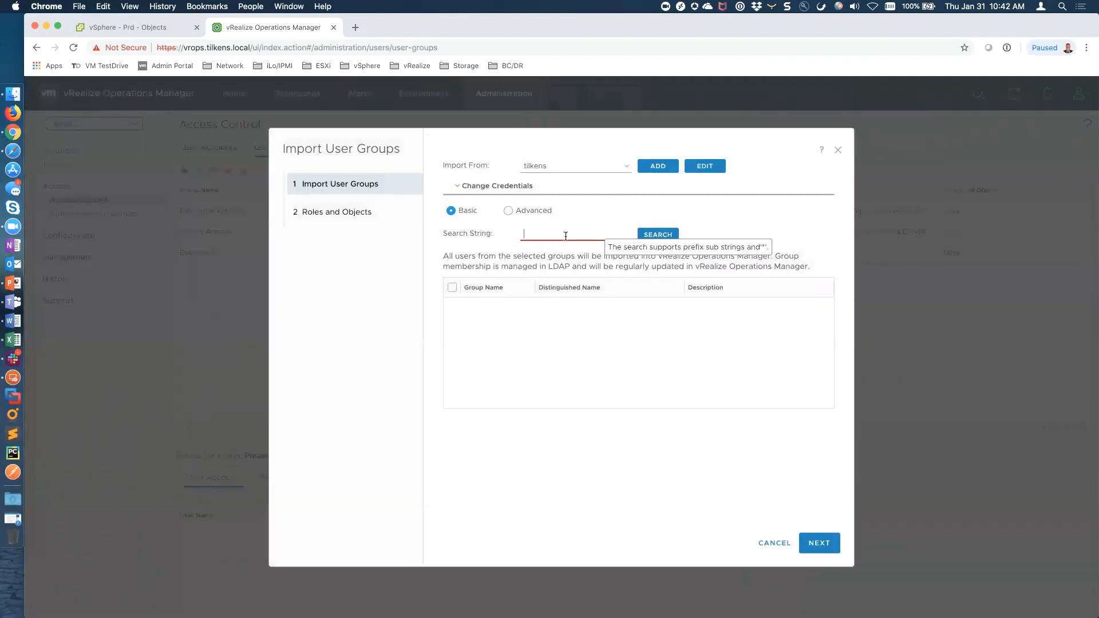
text(backup)
click(654, 236)
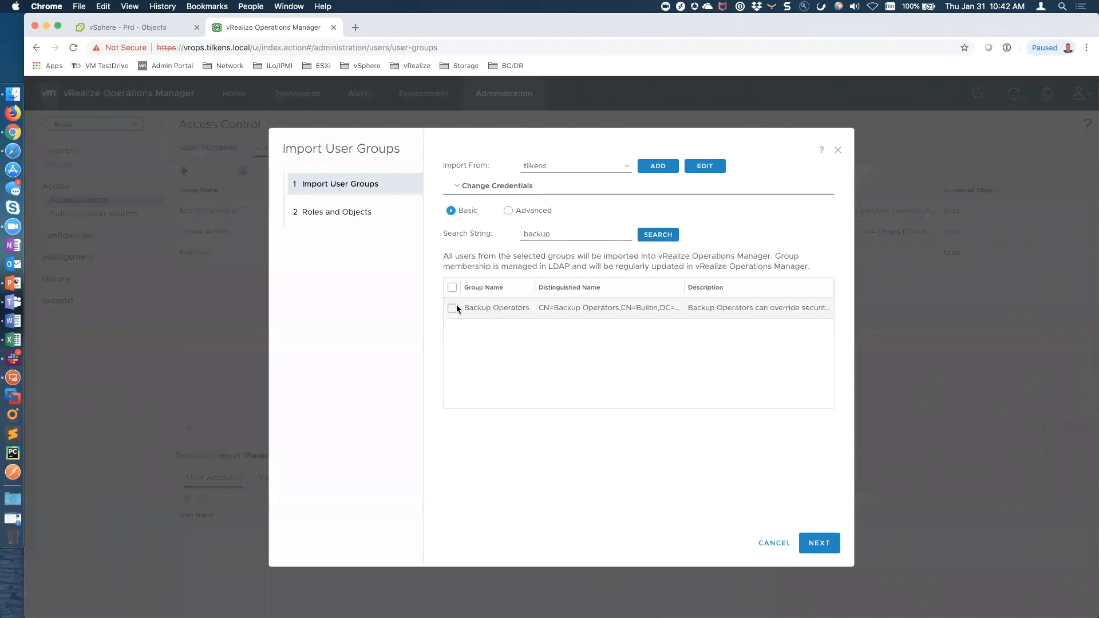
click(452, 308)
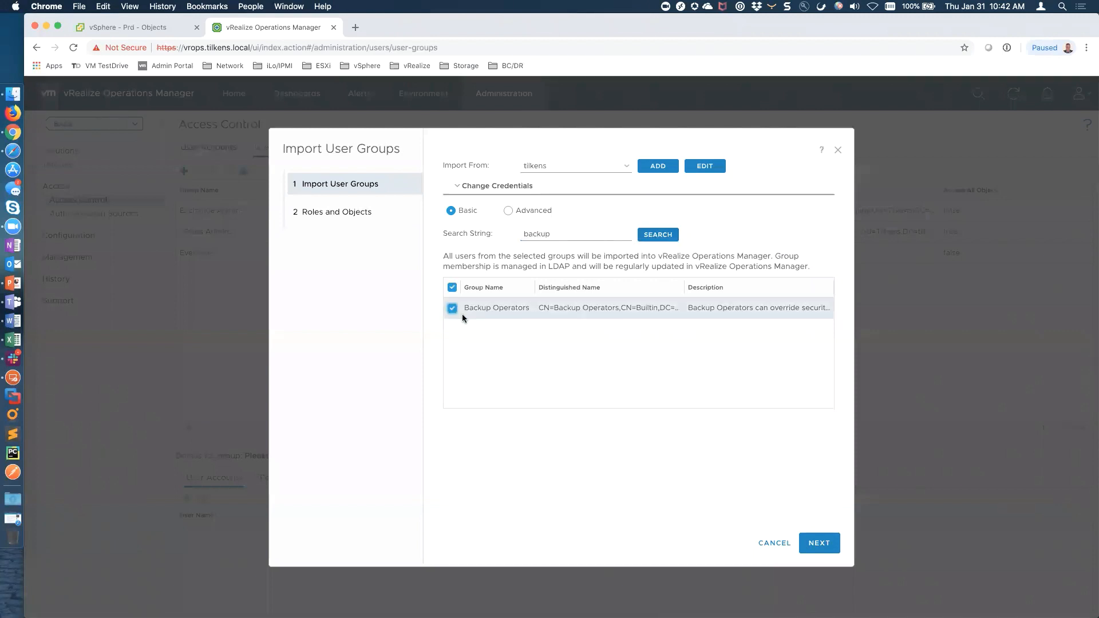
Assign the SQL role to Backup Operators, then abandon the import without saving
click(819, 543)
click(637, 166)
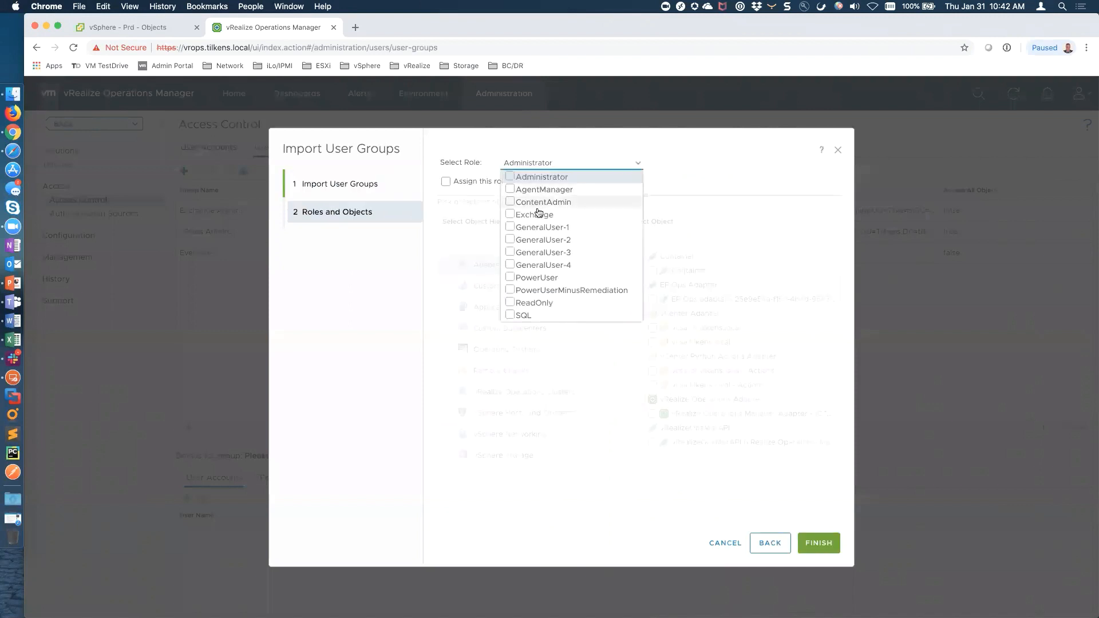
click(517, 314)
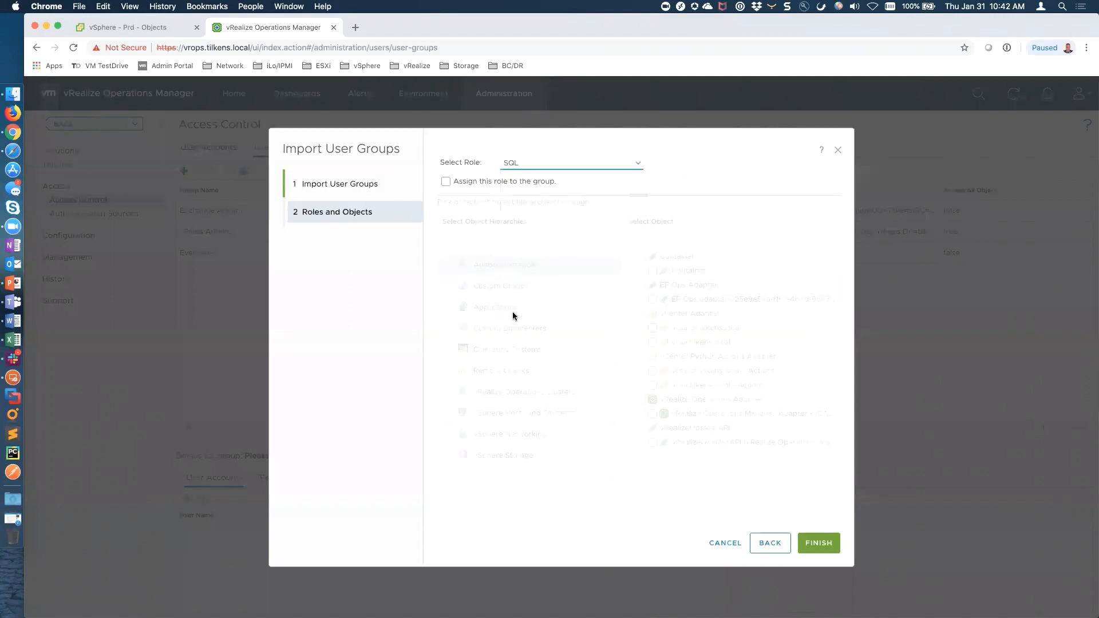
click(447, 182)
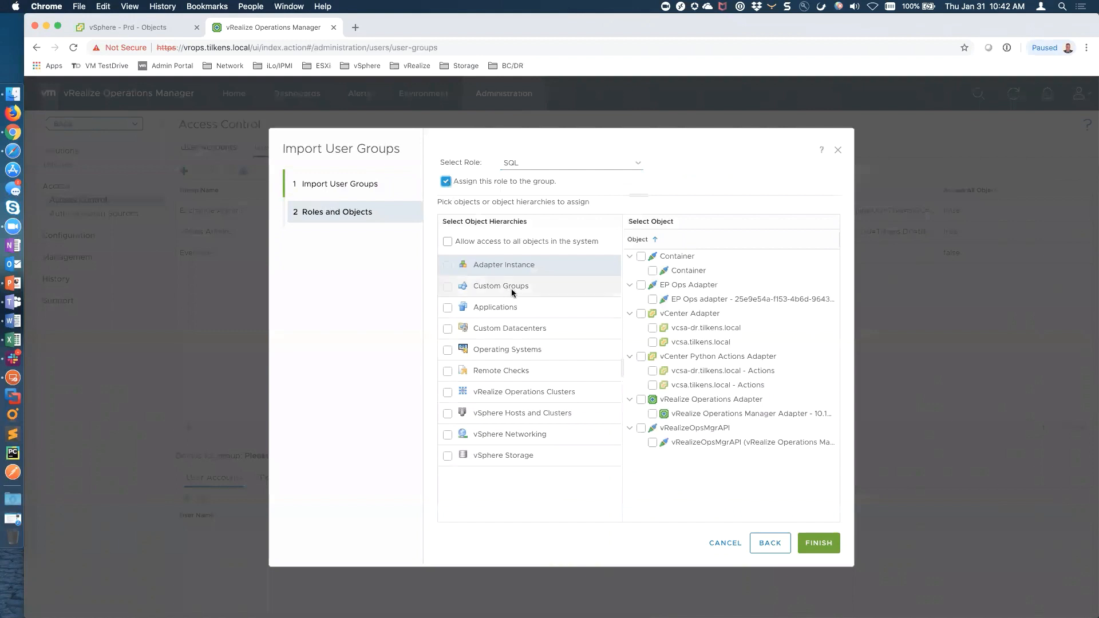
click(590, 291)
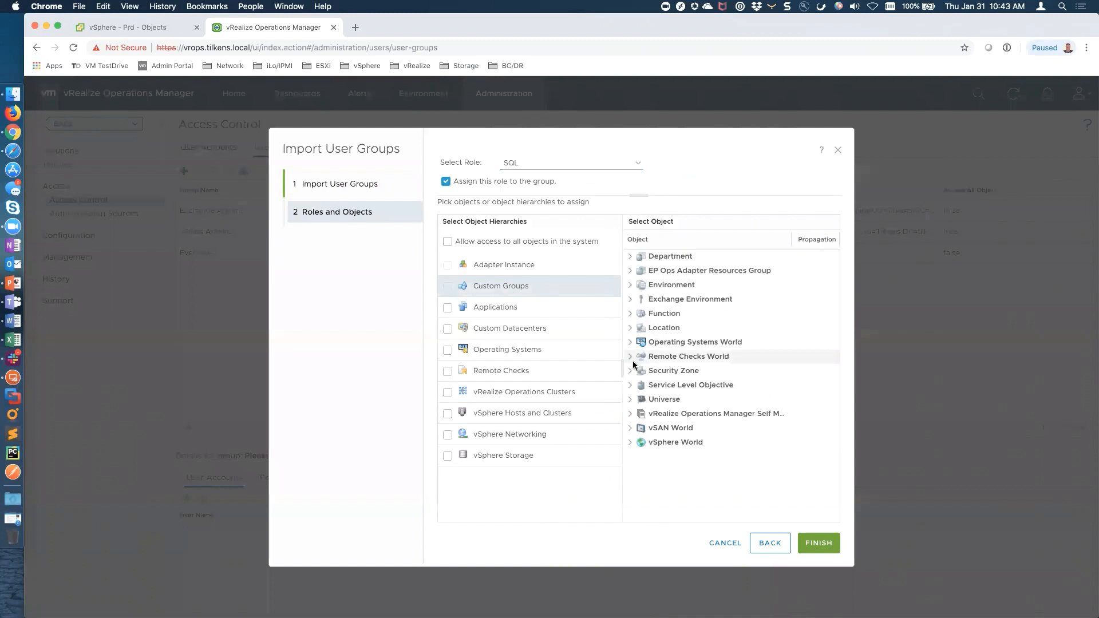
click(725, 542)
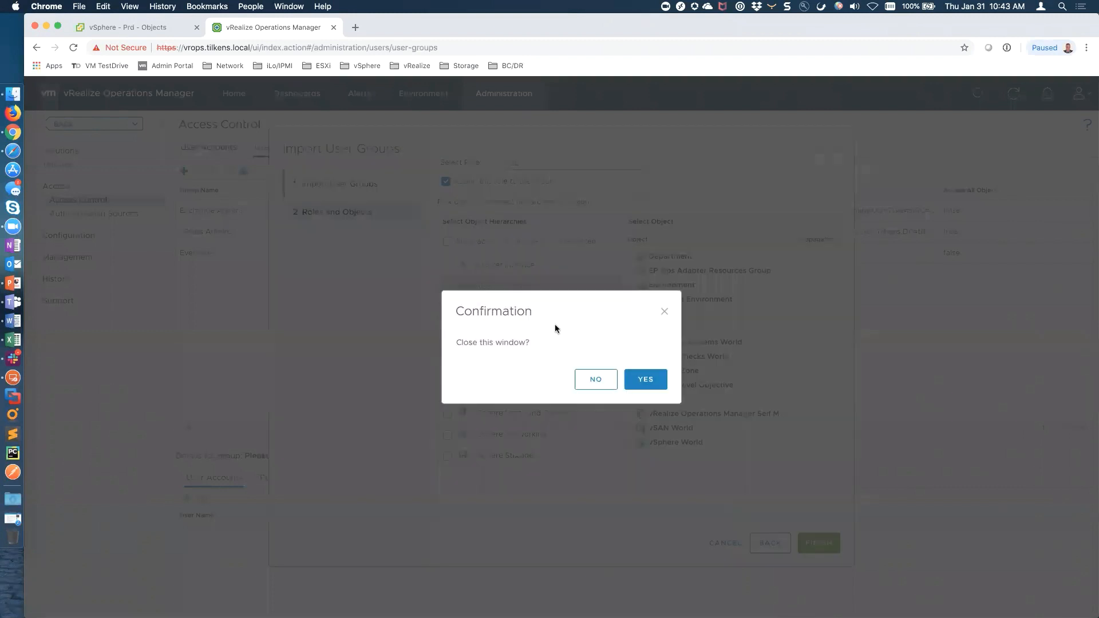
click(634, 380)
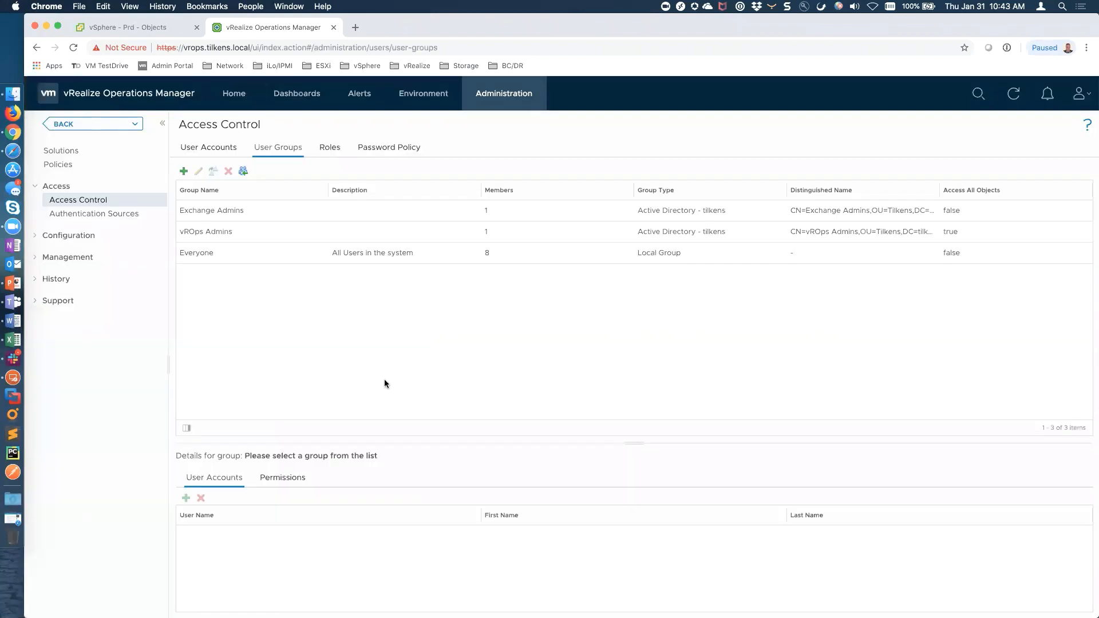
Start a new custom group named 'Exchange Folder Example'
click(302, 95)
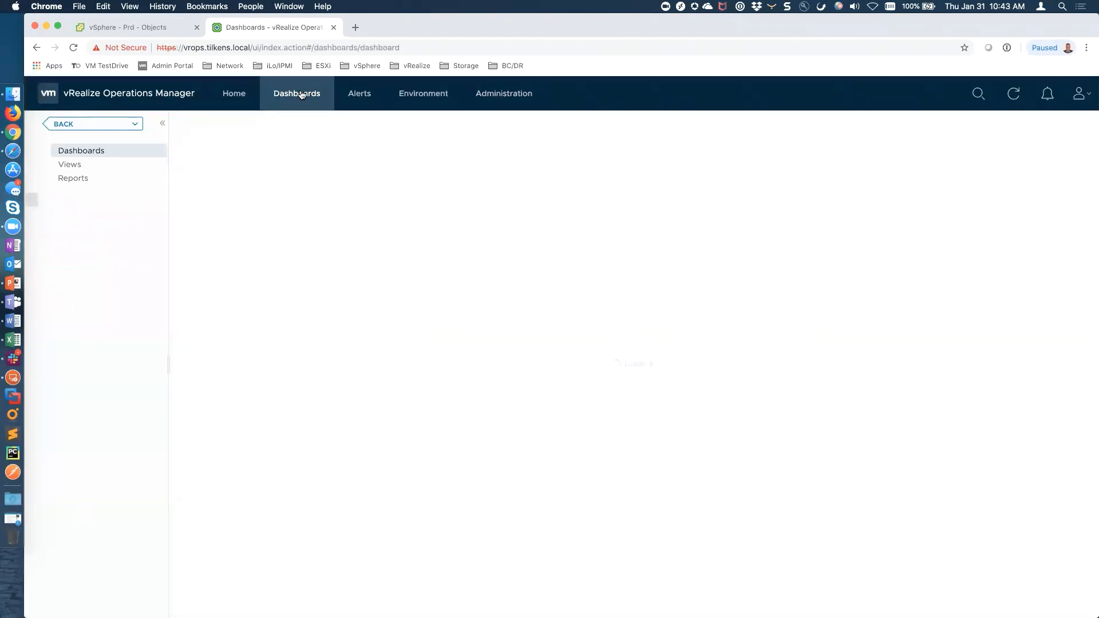
click(426, 93)
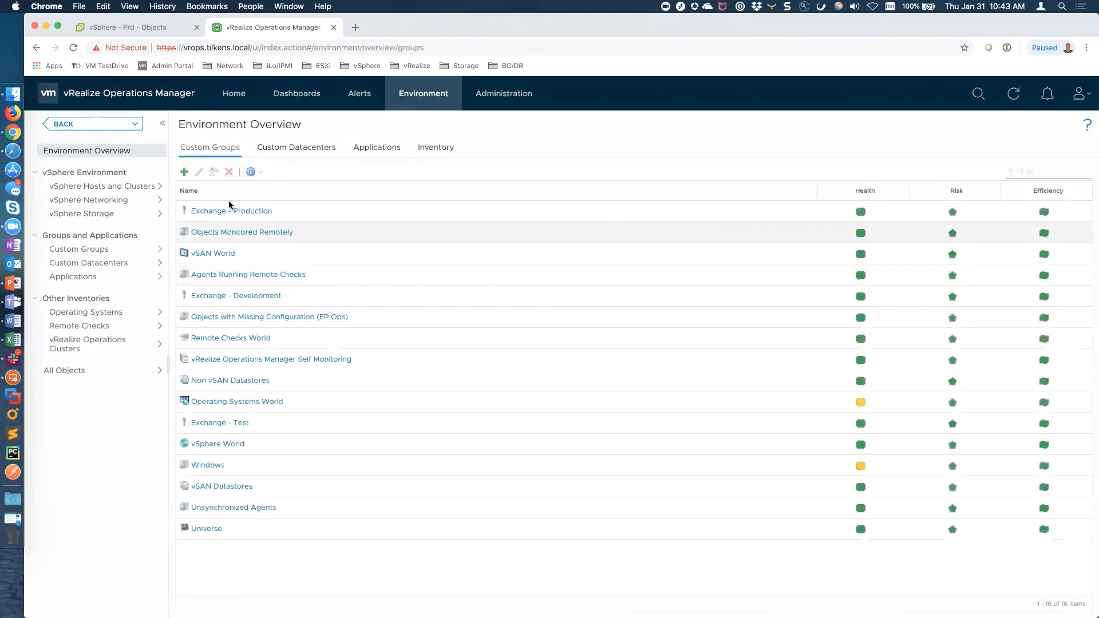
click(184, 172)
click(426, 192)
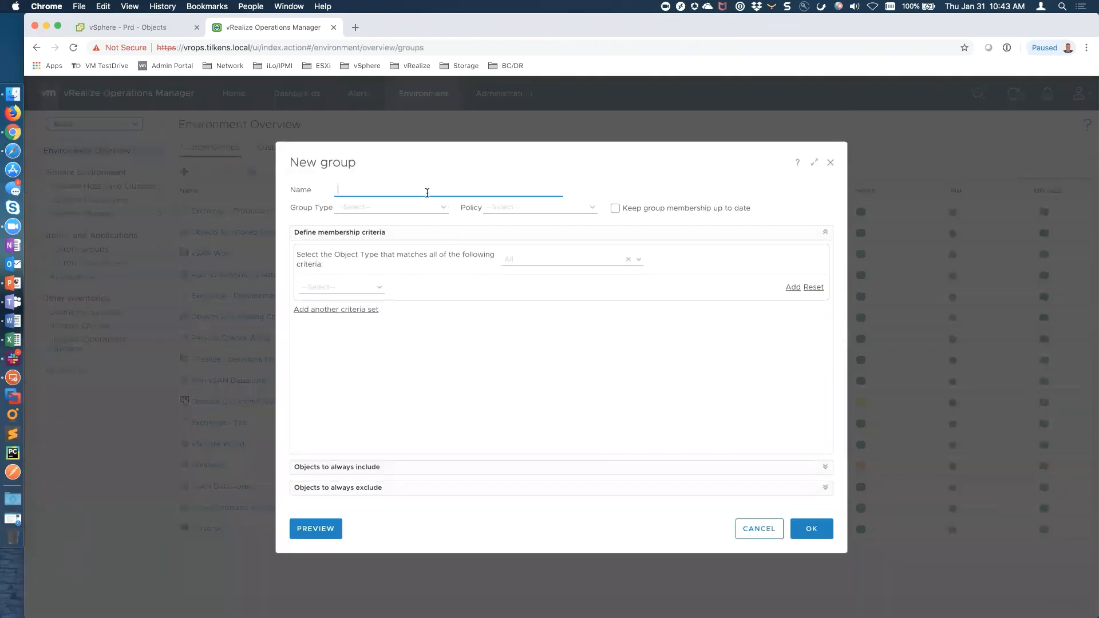
text(Exchange Folder Example)
Make it an auto-updating Exchange Environment group of Virtual Machines using vSphere Solution's Default Policy
click(448, 215)
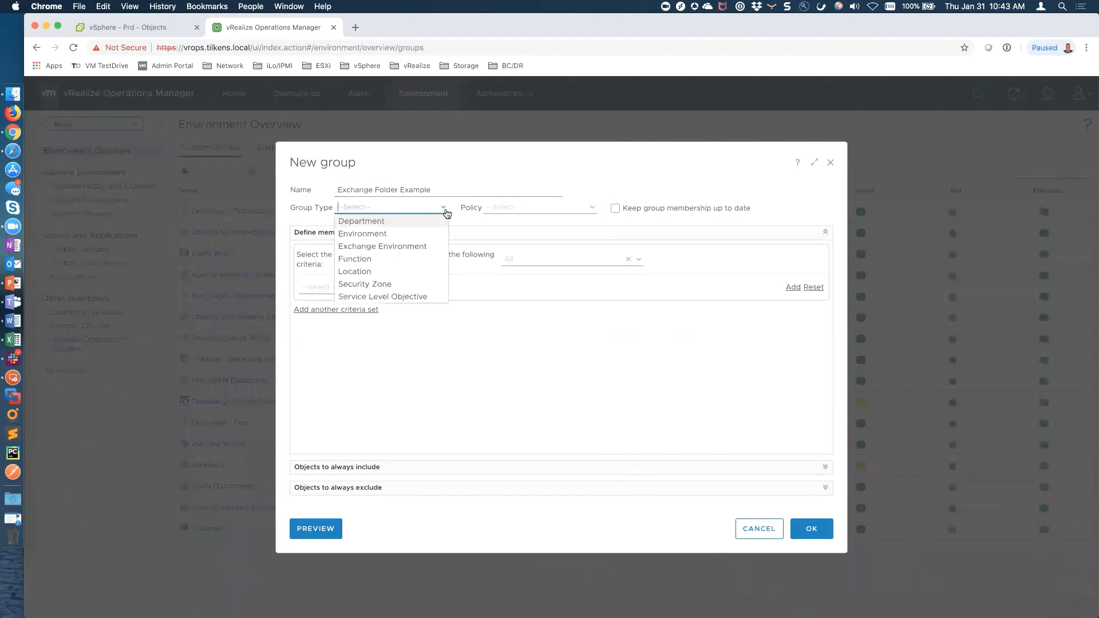
click(375, 248)
click(590, 209)
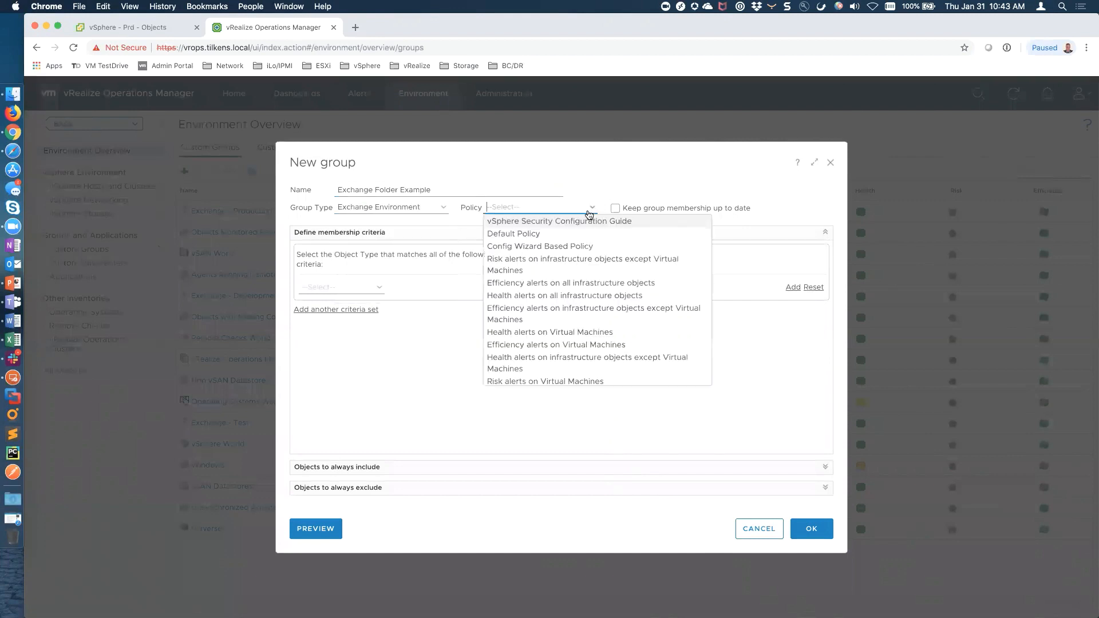
scroll(573, 361, down, 3)
click(573, 367)
click(615, 208)
click(639, 260)
click(596, 258)
text(virtual)
click(564, 290)
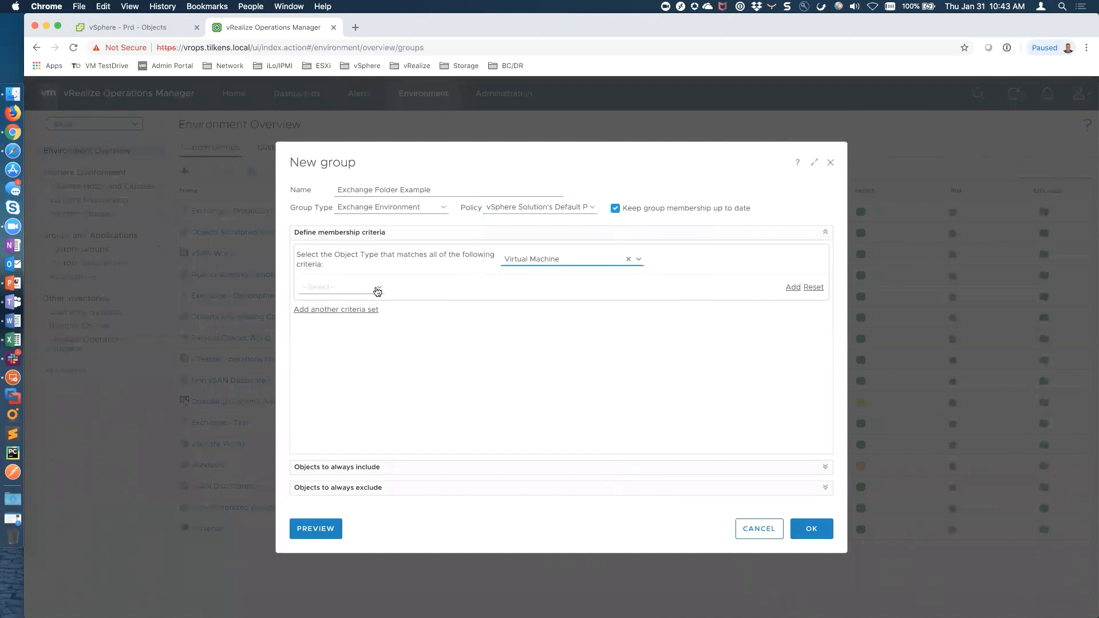
Add the property criterion Summary|vSphere Folder is Exchange and preview the seven matching VMs
click(379, 289)
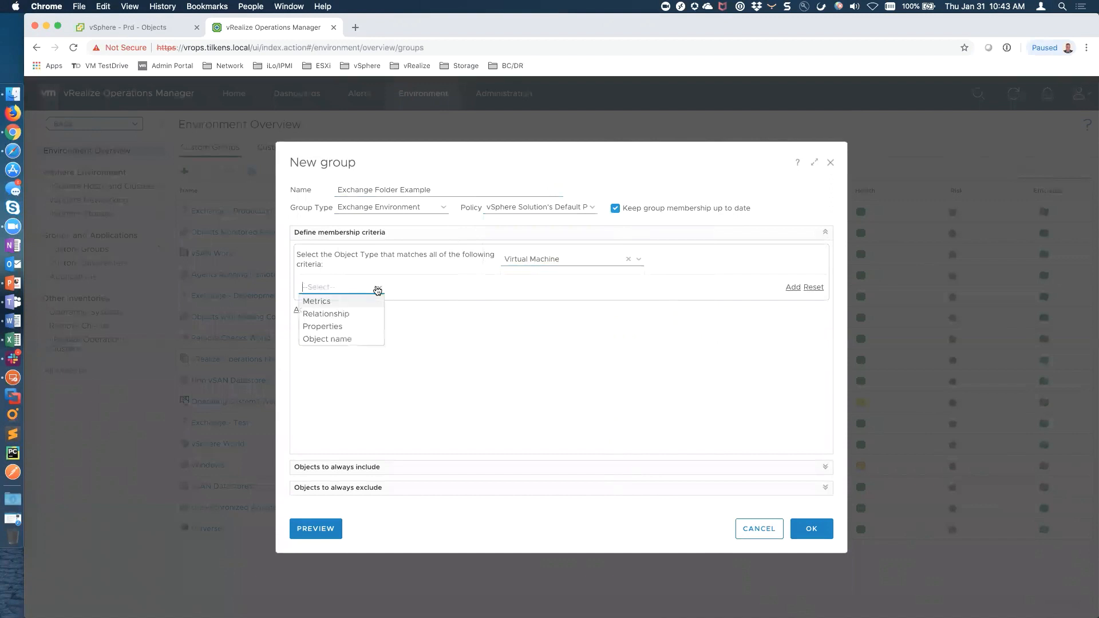
click(332, 326)
click(469, 288)
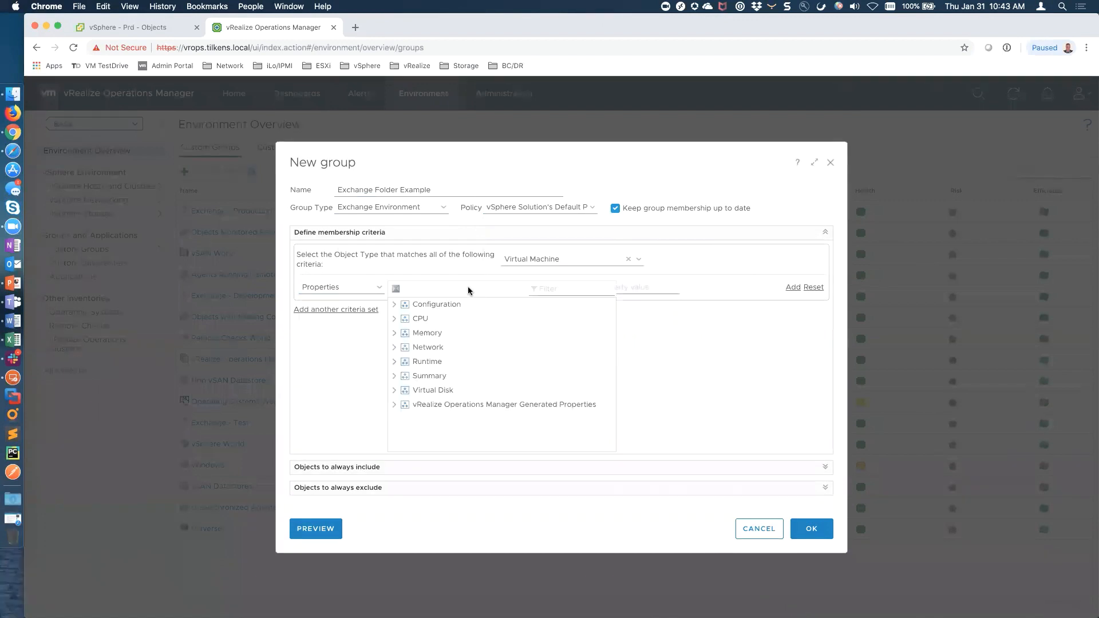
text(folder)
click(395, 310)
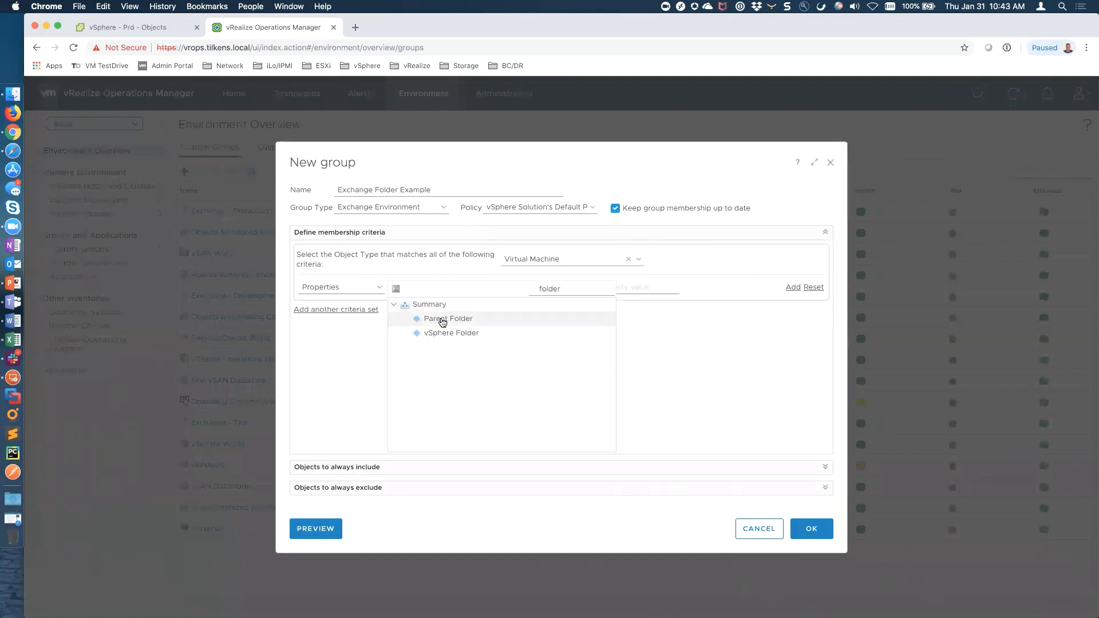
click(444, 336)
click(583, 287)
click(517, 300)
click(632, 287)
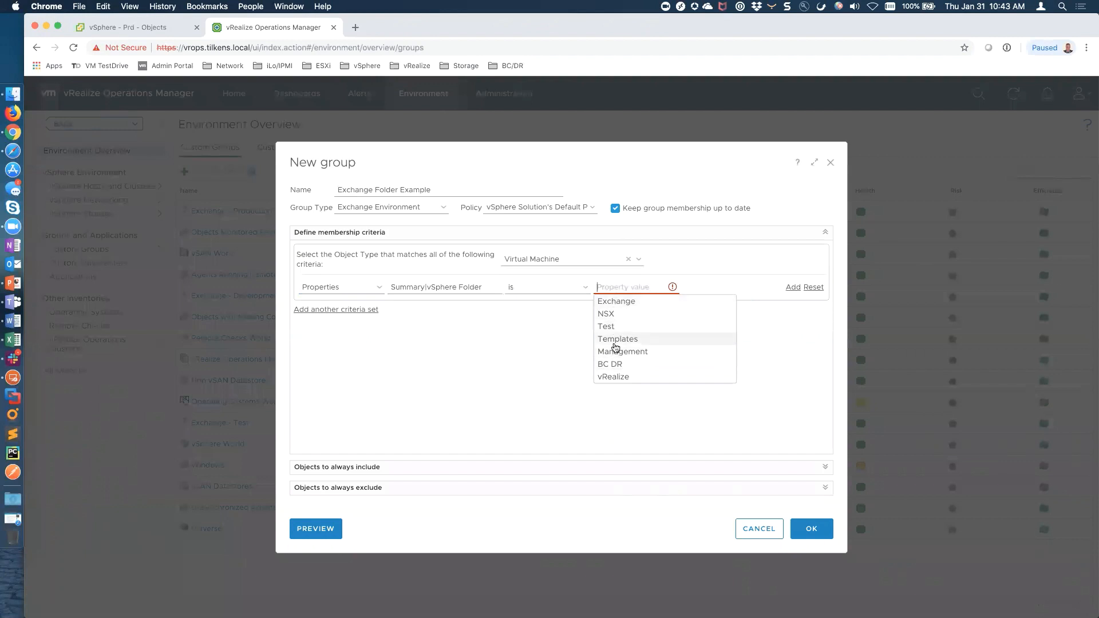
click(614, 302)
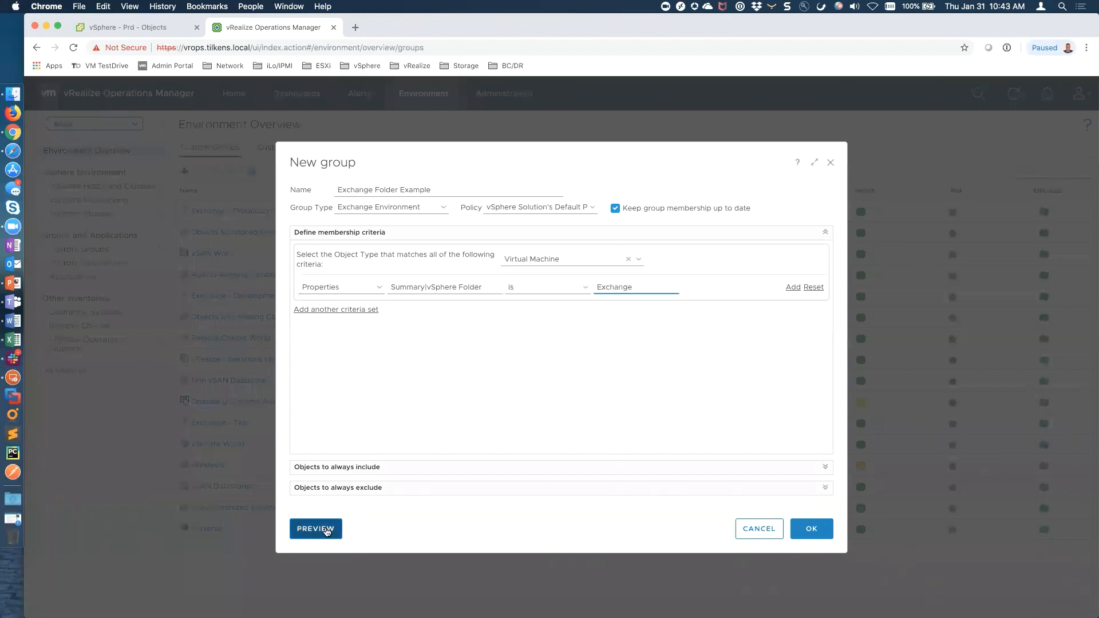
click(327, 530)
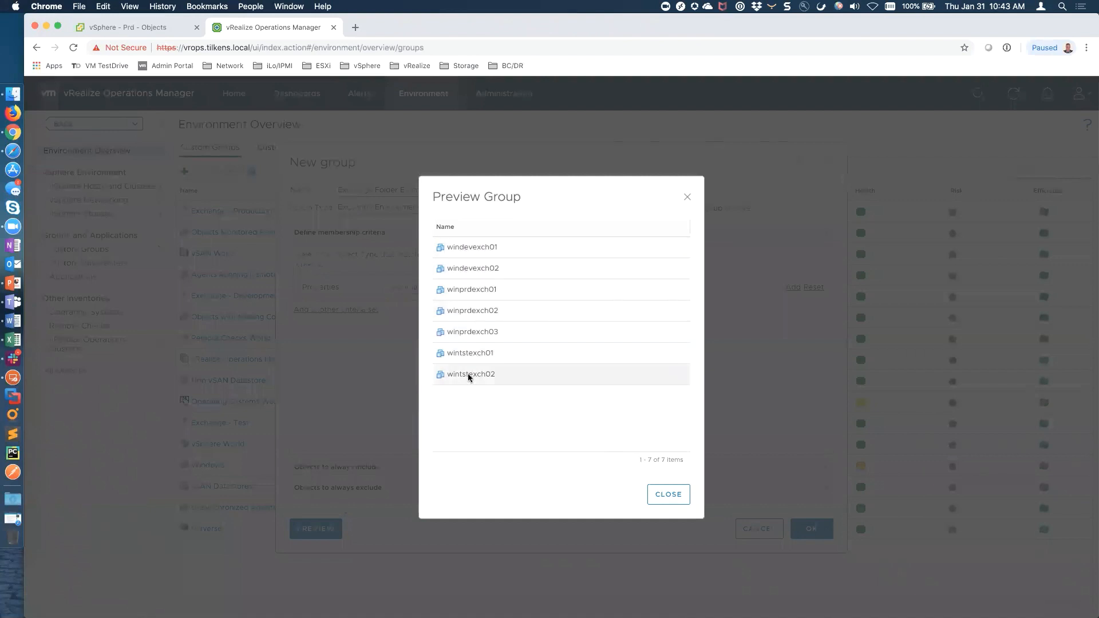
click(655, 493)
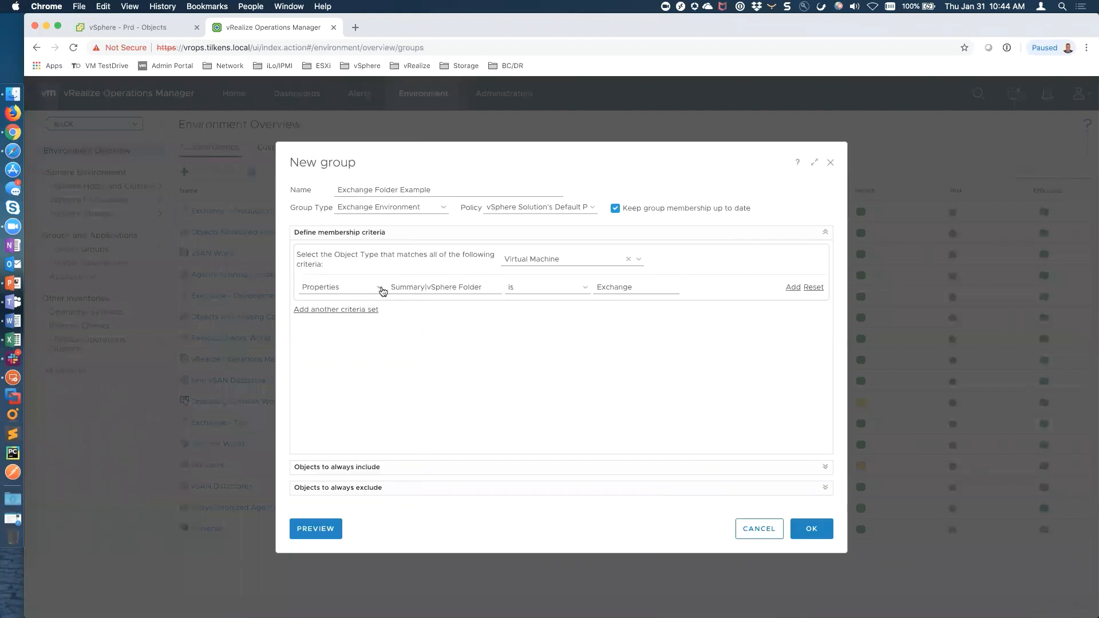
Replace the folder criterion's property with Configuration|Name
click(618, 288)
key(BackSpace)
click(458, 287)
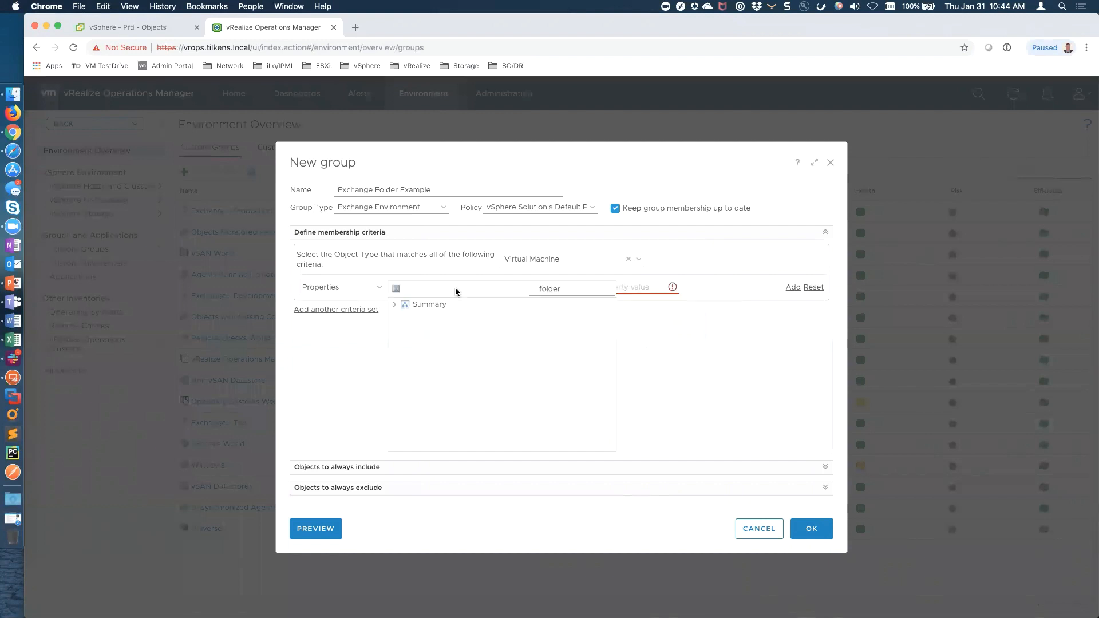
drag(576, 286, 536, 287)
text(name)
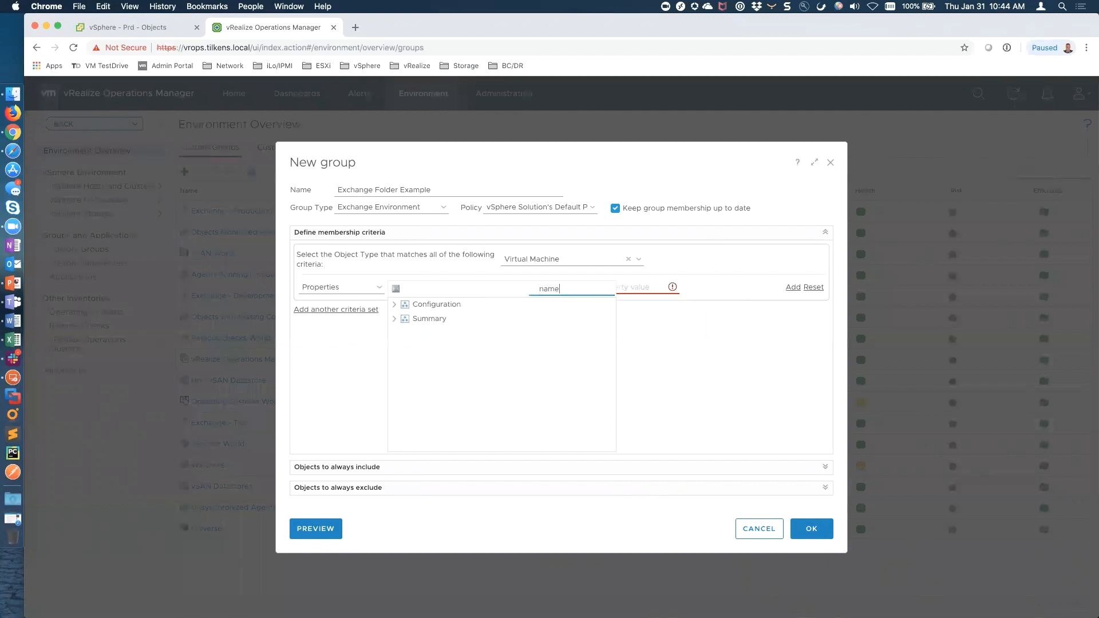
click(393, 319)
click(405, 332)
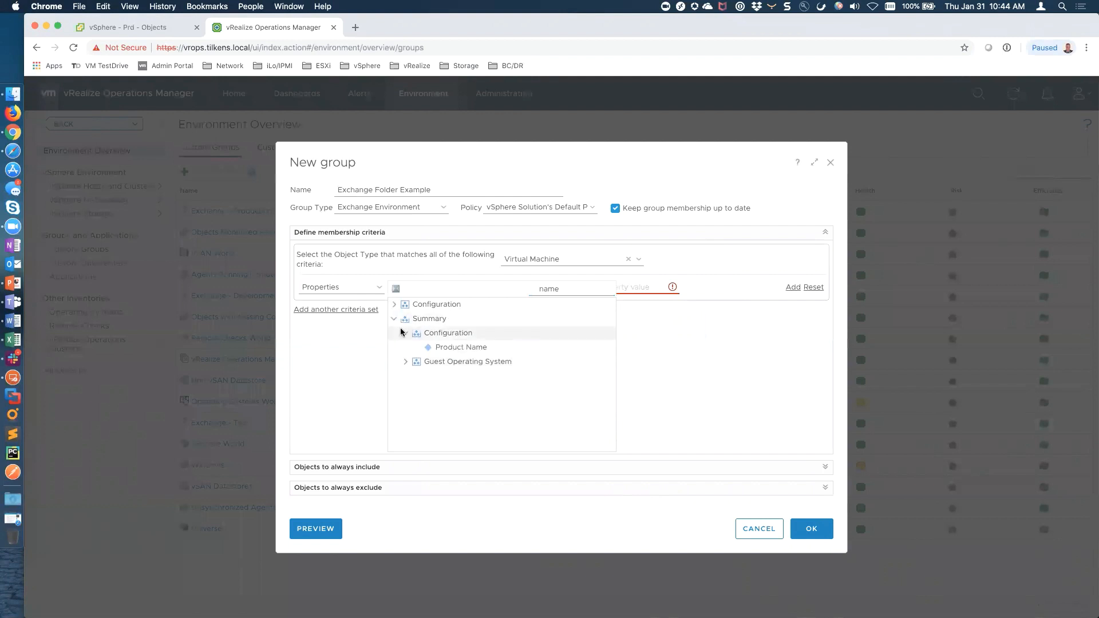
click(394, 305)
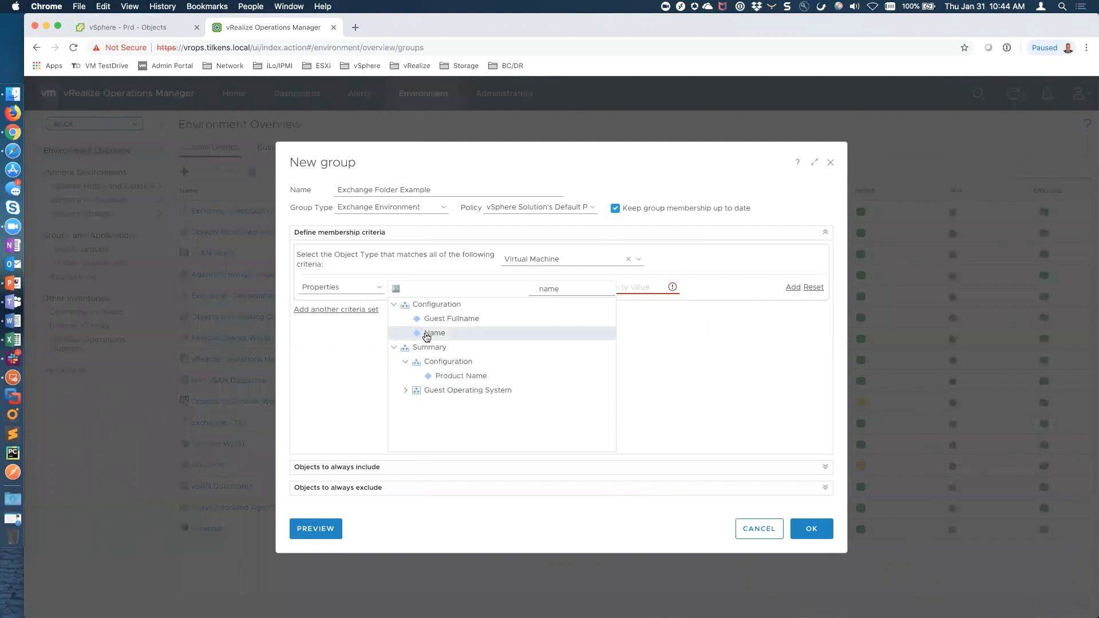
click(422, 336)
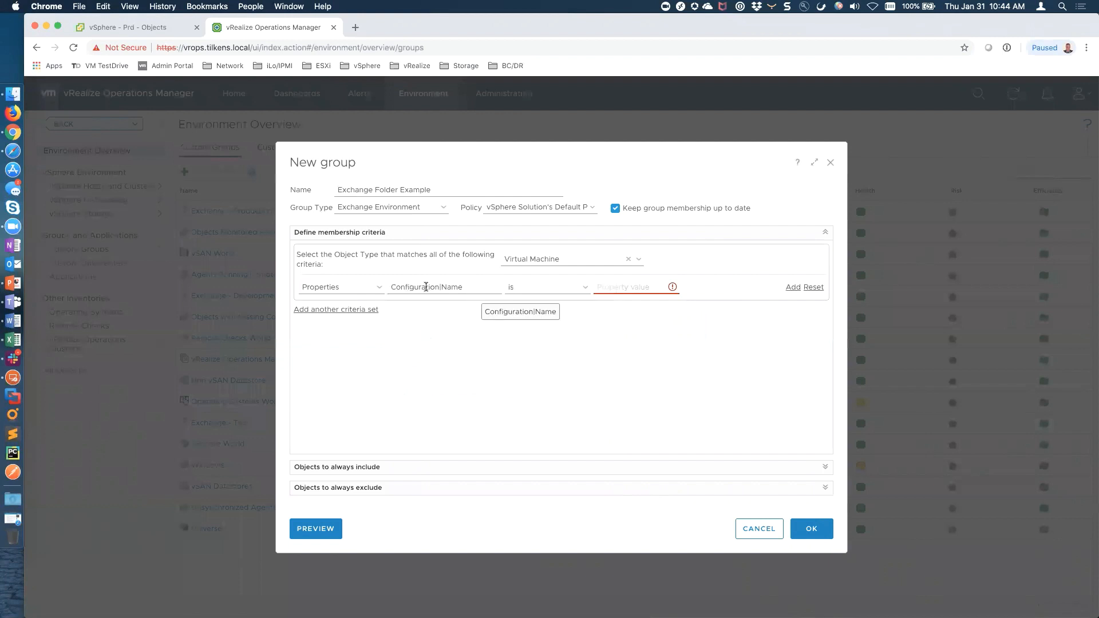
Set the rule to Name contains 'exch' and preview the seven matching Exchange VMs
click(518, 286)
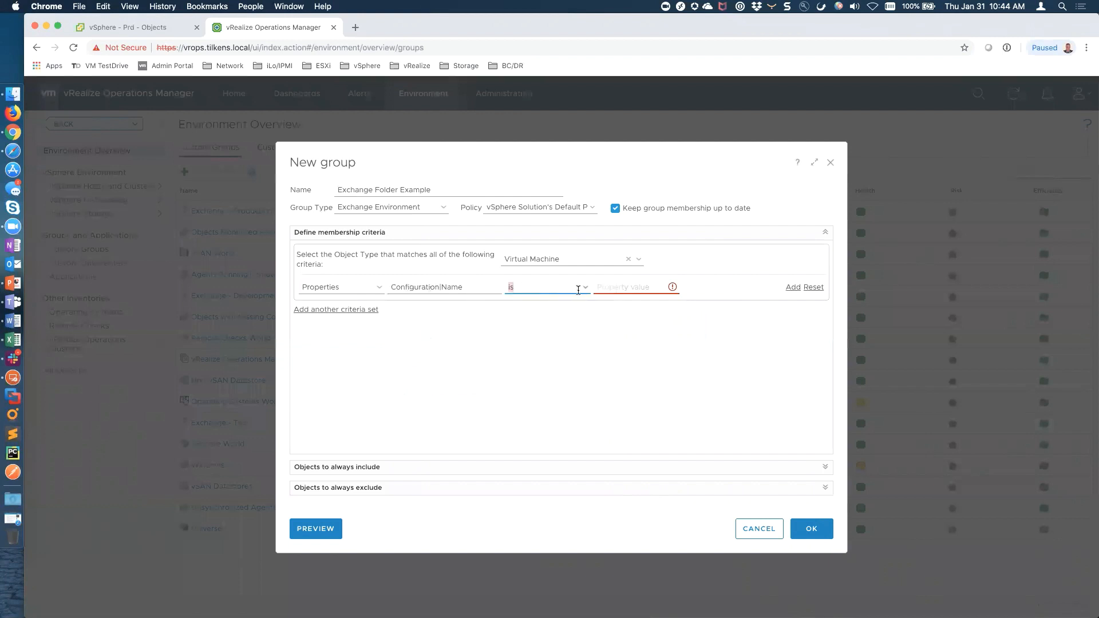
click(589, 292)
click(540, 327)
click(620, 289)
text(exc)
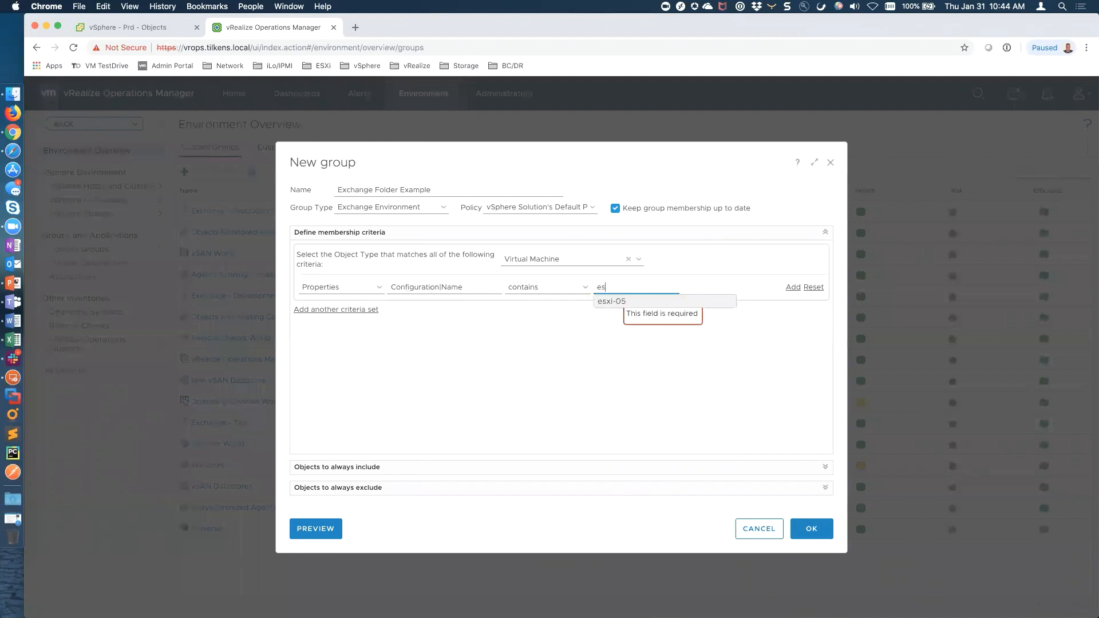
text(h)
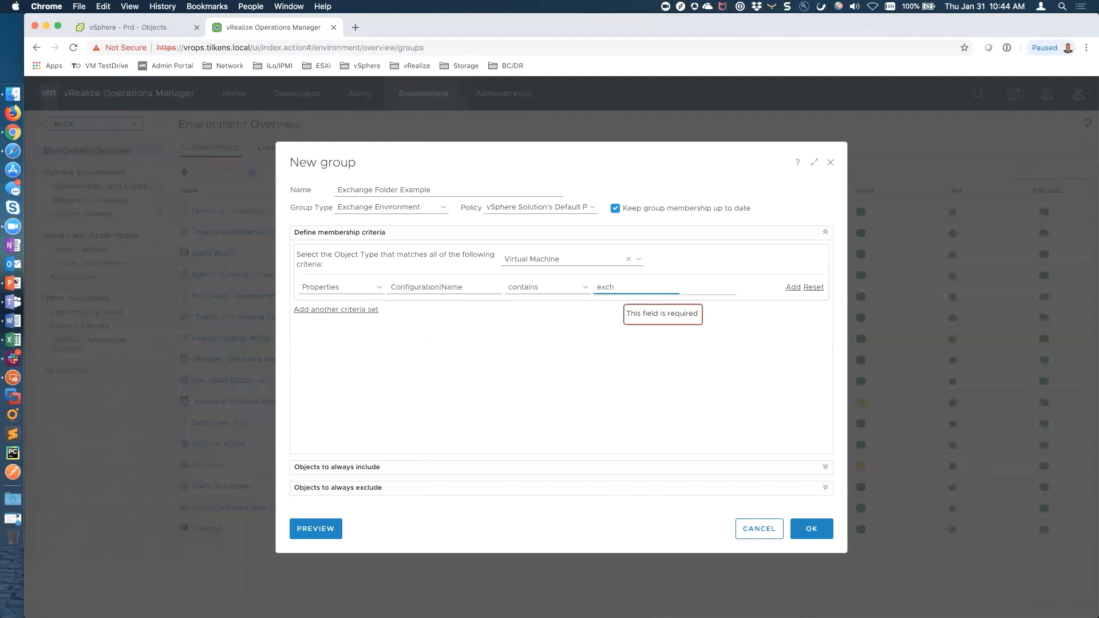
click(310, 531)
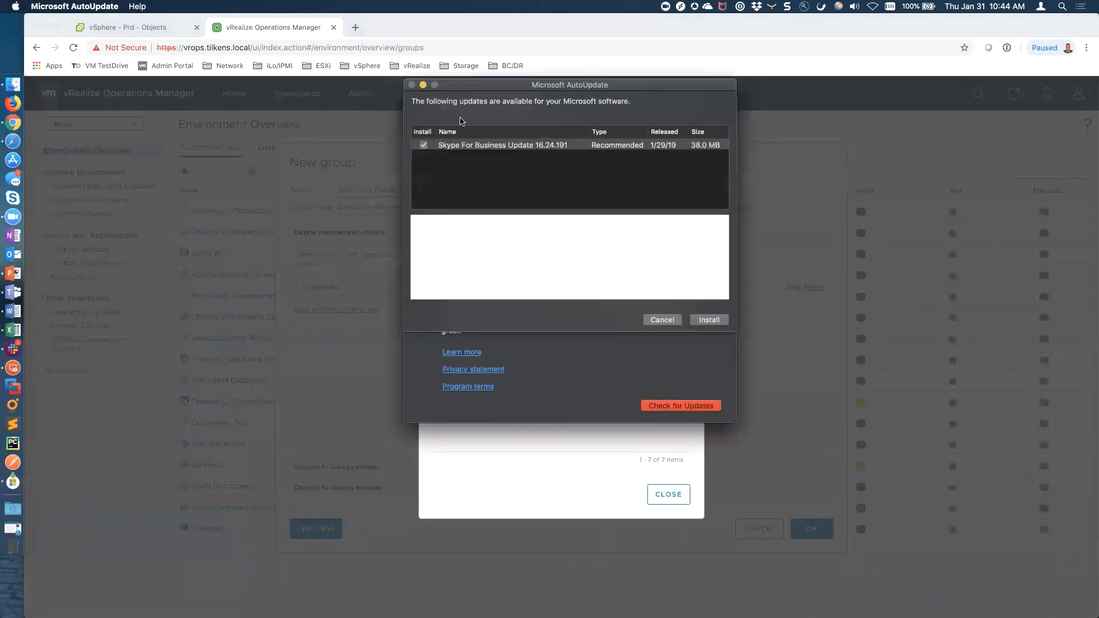
click(493, 463)
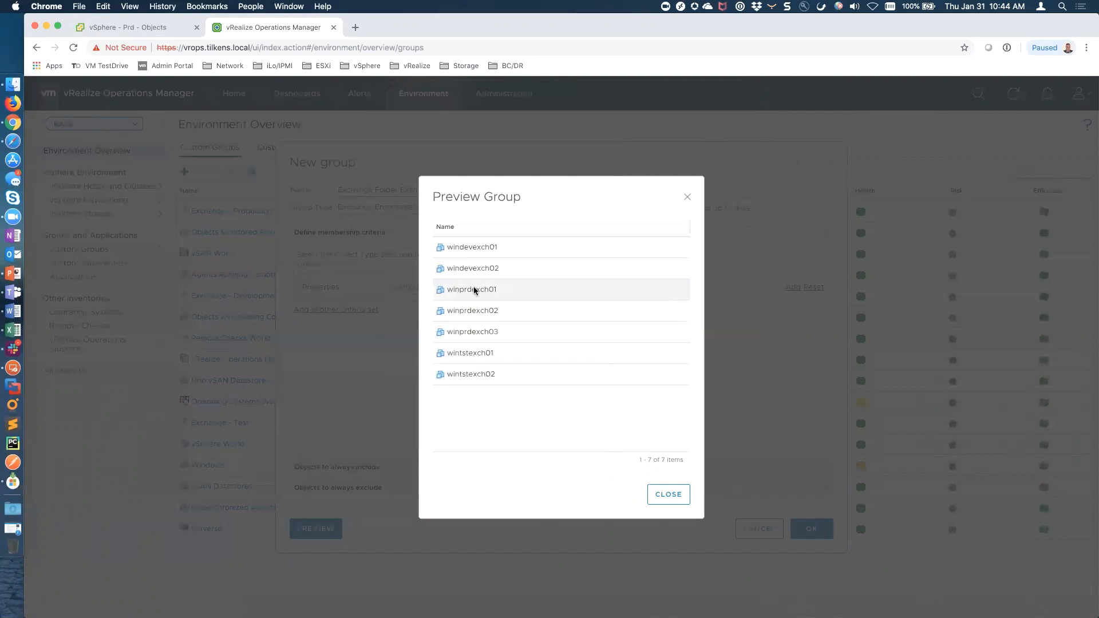
click(666, 501)
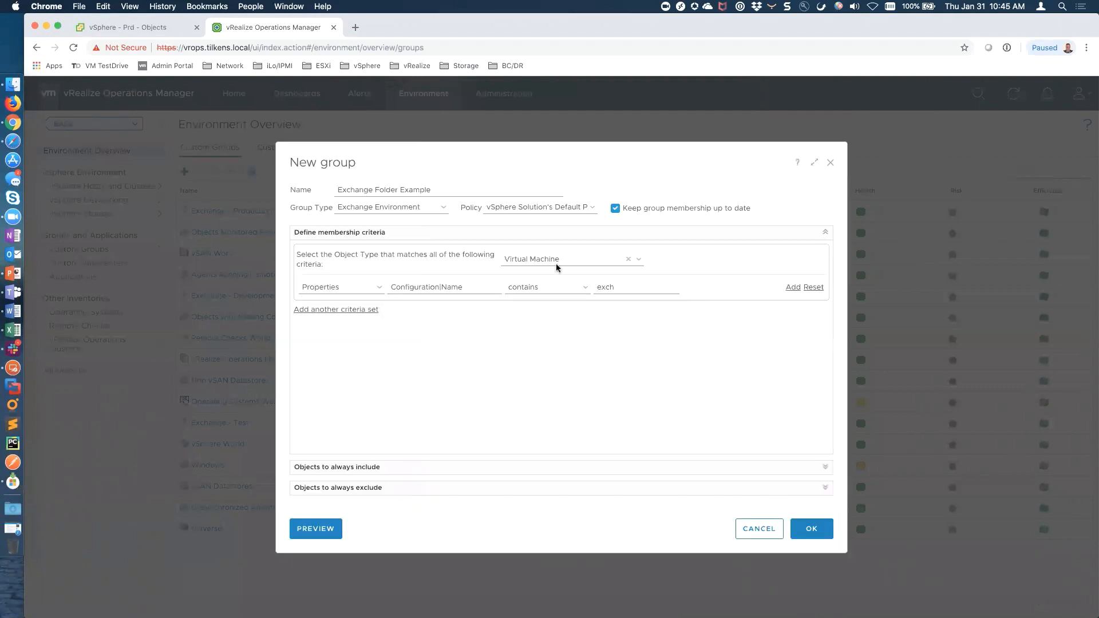
Narrow the name fragment to 'prdexch' and preview the three production Exchange VMs
click(614, 287)
key(BackSpace)
key(BackSpace)
key(BackSpace)
key(BackSpace)
text(prdex)
click(315, 528)
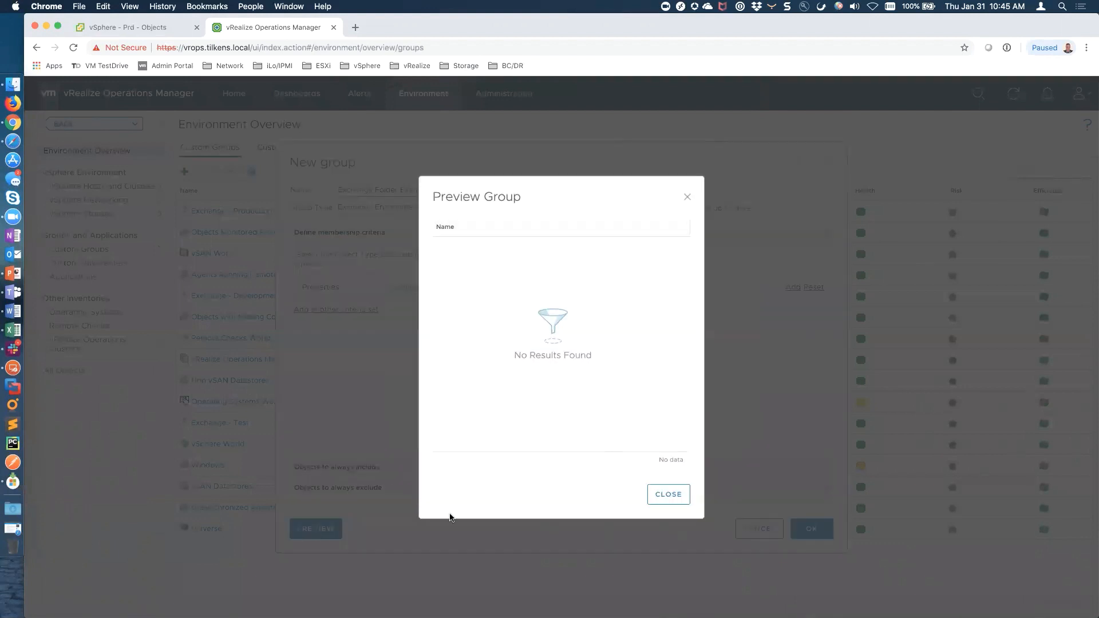
click(669, 495)
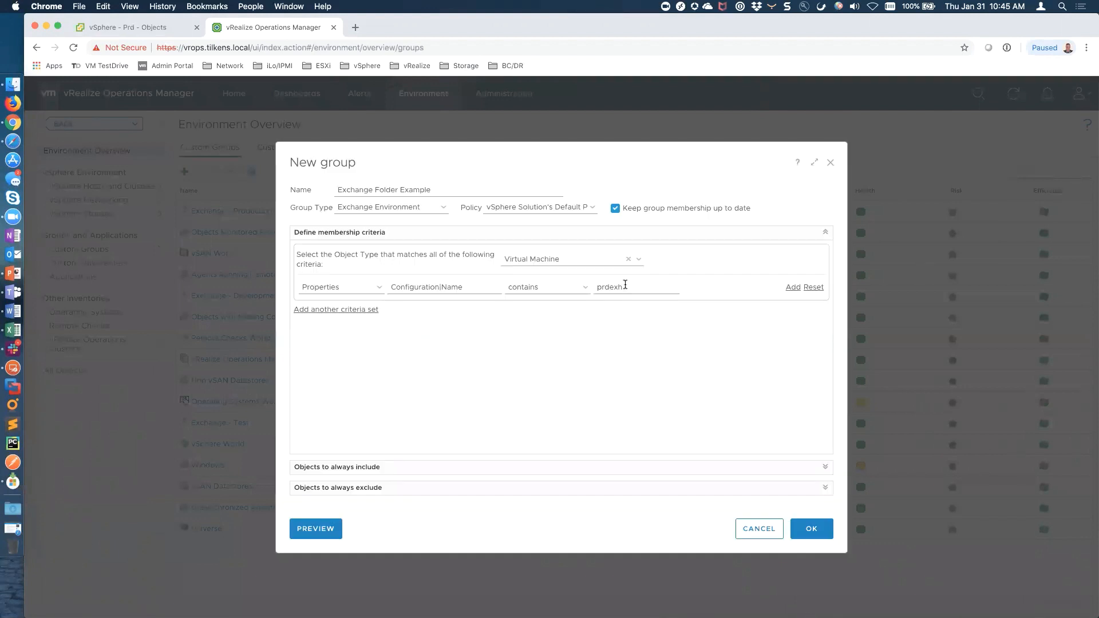
click(620, 287)
text(c)
click(342, 527)
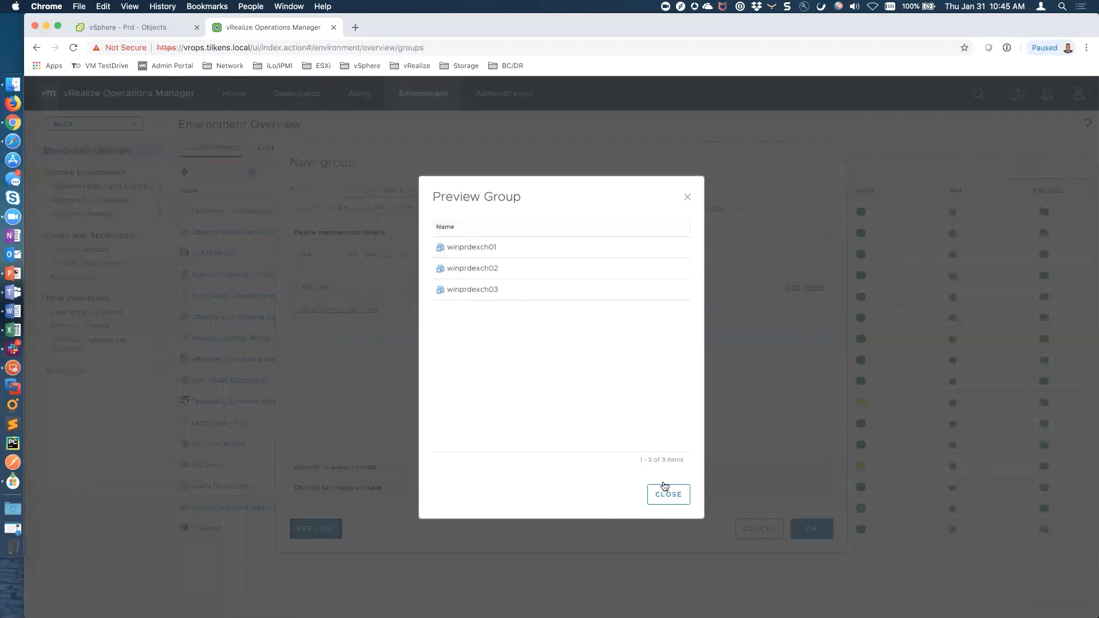
click(668, 494)
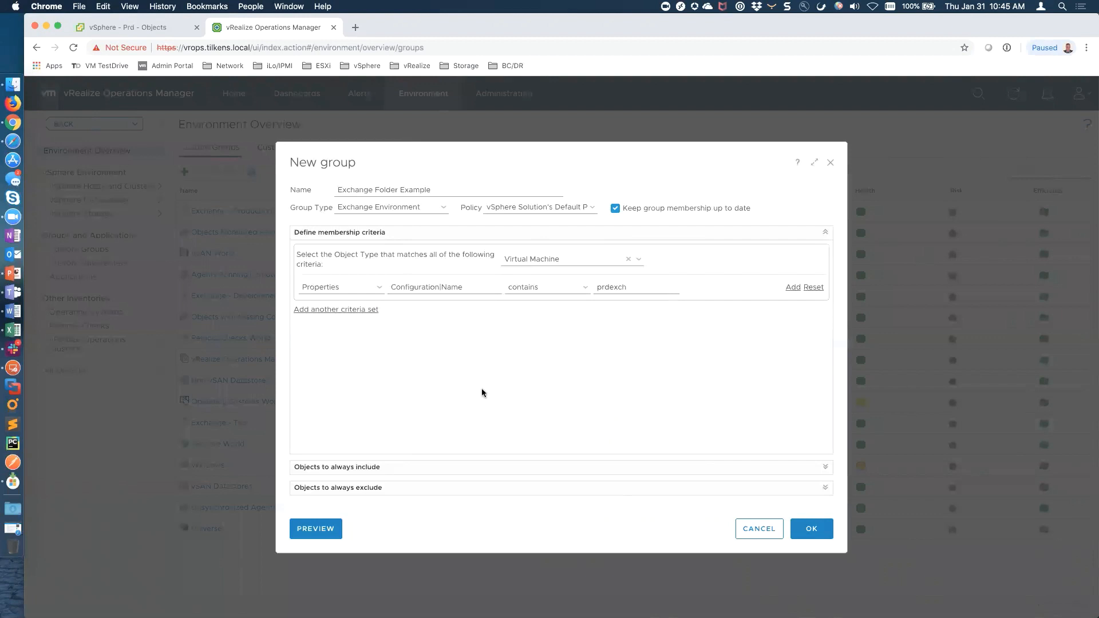
Switch the criterion type to Metrics, then cancel the new group without saving
click(378, 287)
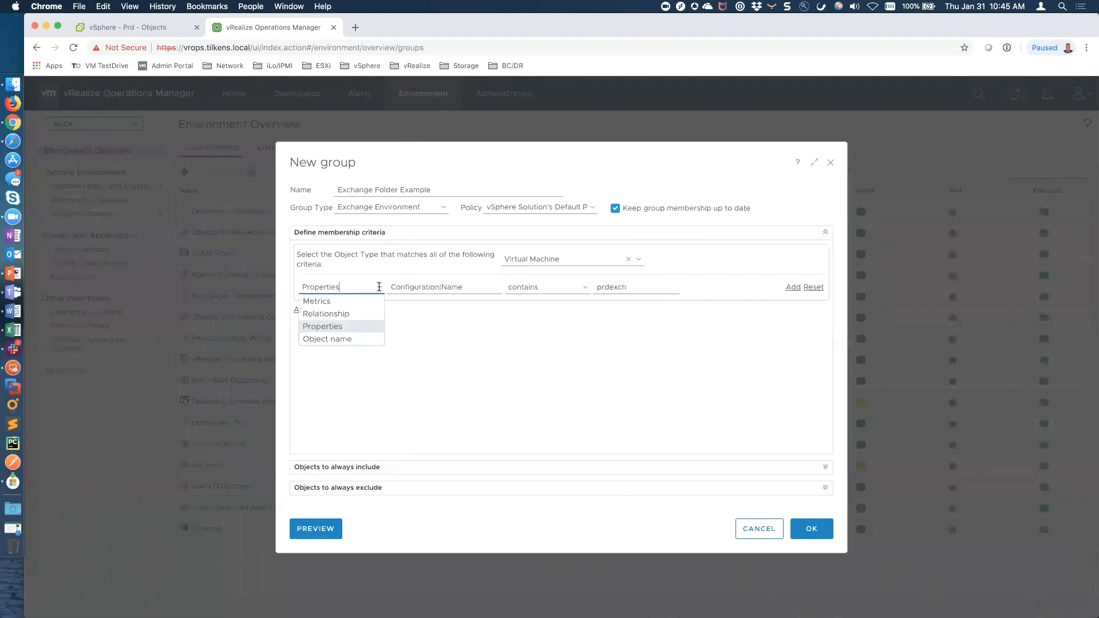
click(335, 301)
click(456, 287)
click(720, 365)
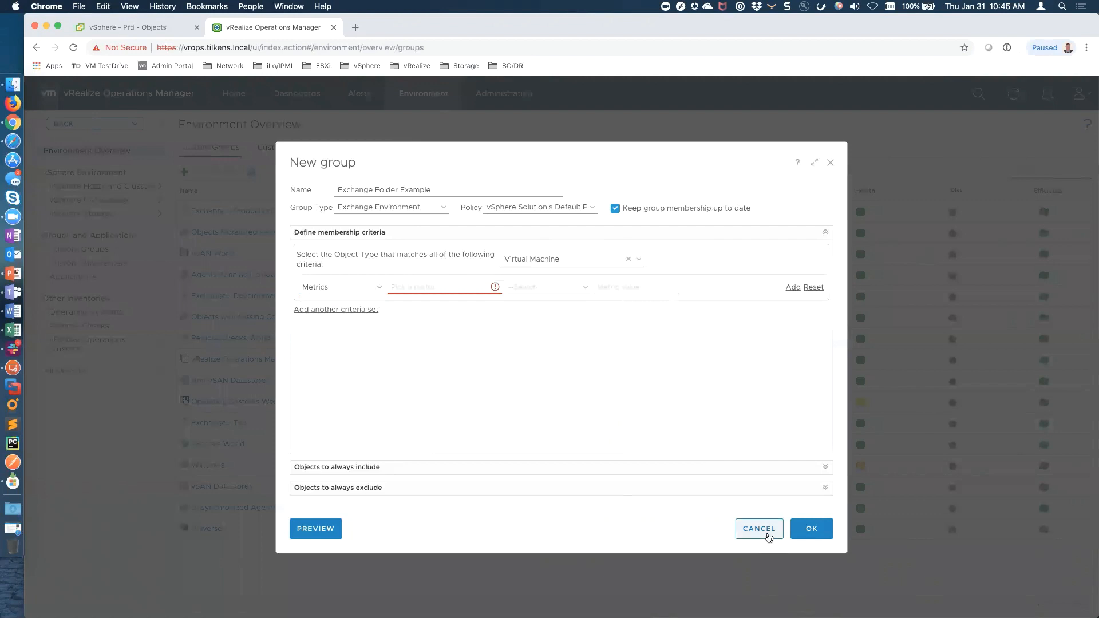
click(765, 531)
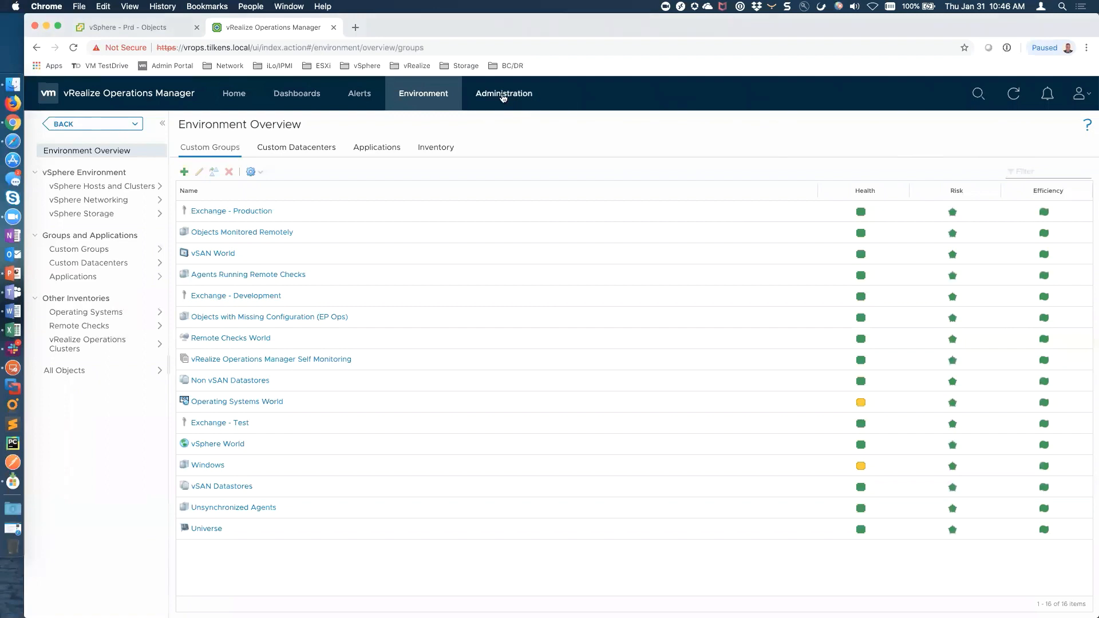
Go to the Administration area
click(520, 102)
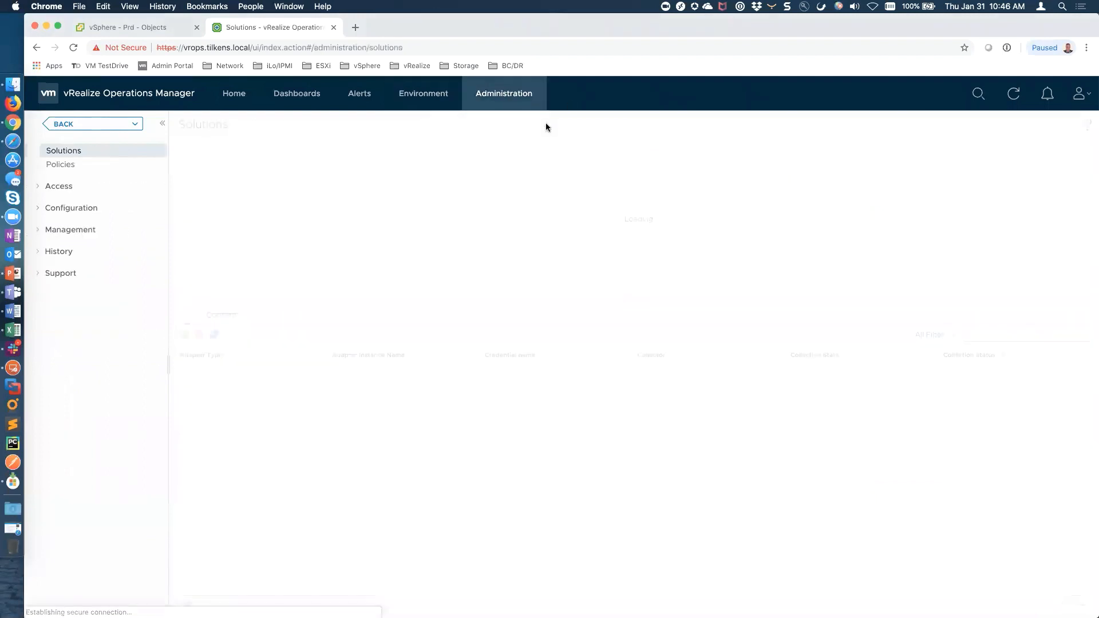
Open vSphere Solution's Default Policy for editing, review its collection and alert definition steps, then cancel
click(62, 165)
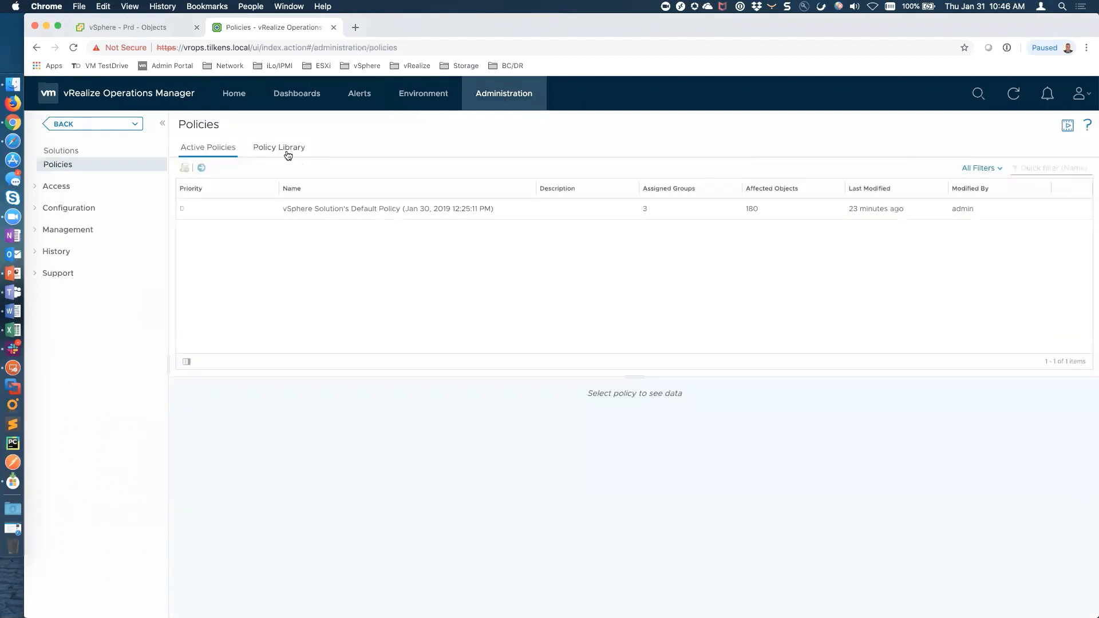
click(288, 155)
click(355, 321)
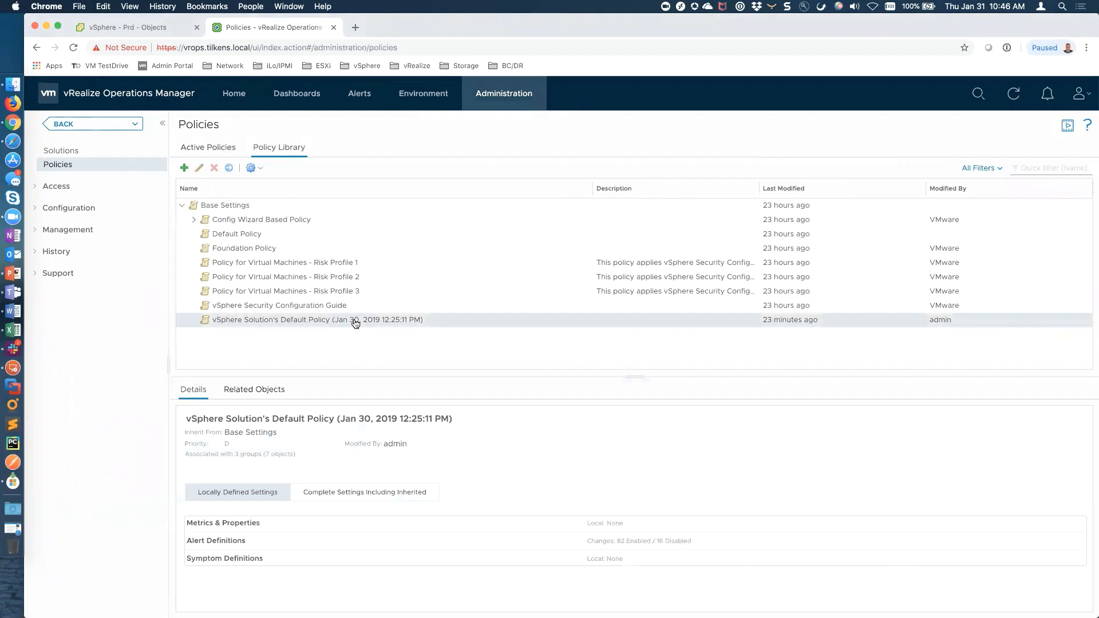
click(198, 168)
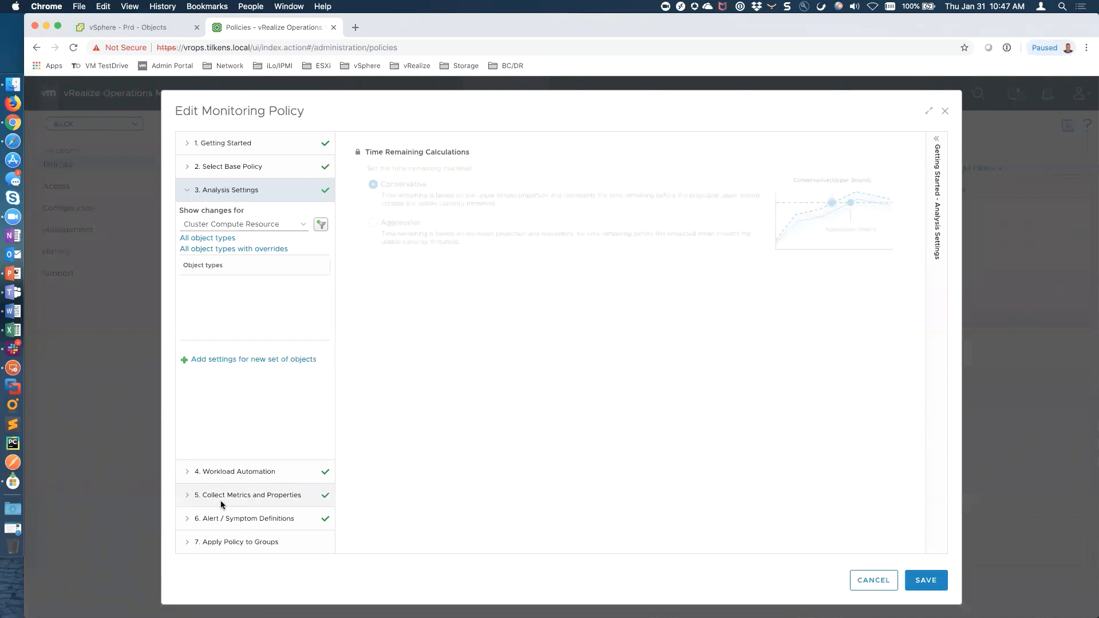
click(183, 496)
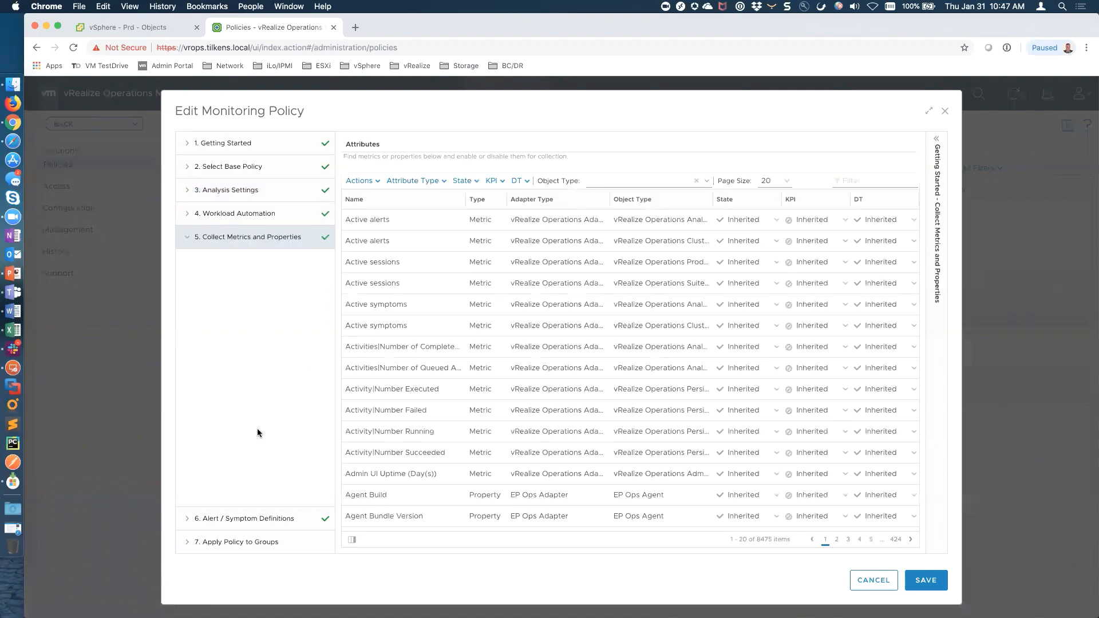
click(188, 520)
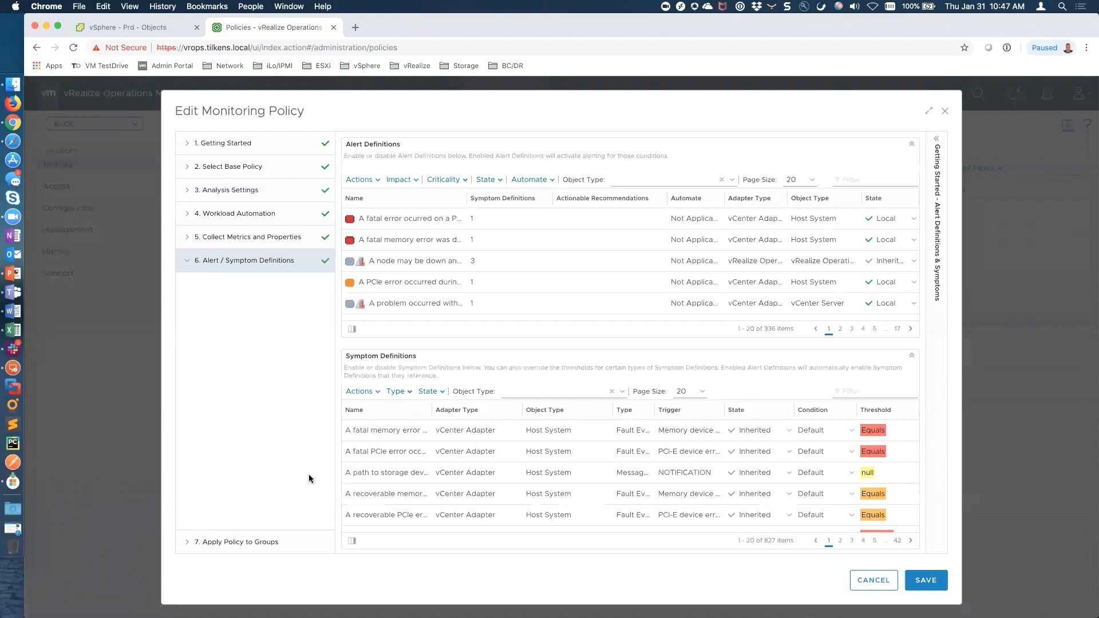
click(870, 580)
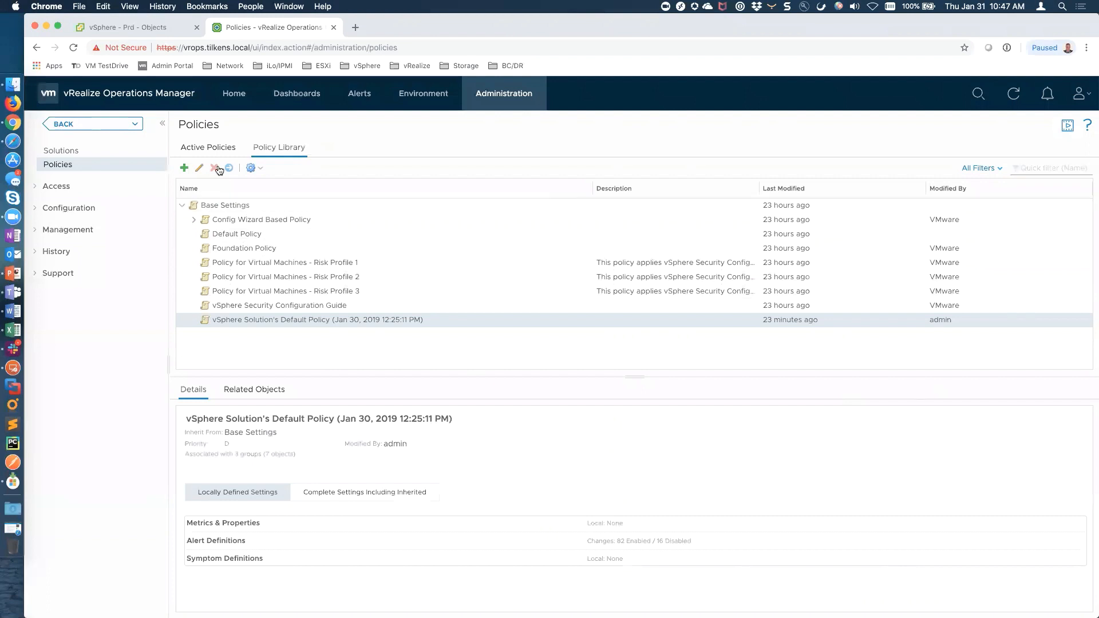
Browse Config Wizard Based Policy's alert policies, viewing Efficiency alerts on all infrastructure objects, then open Dashboards
click(193, 219)
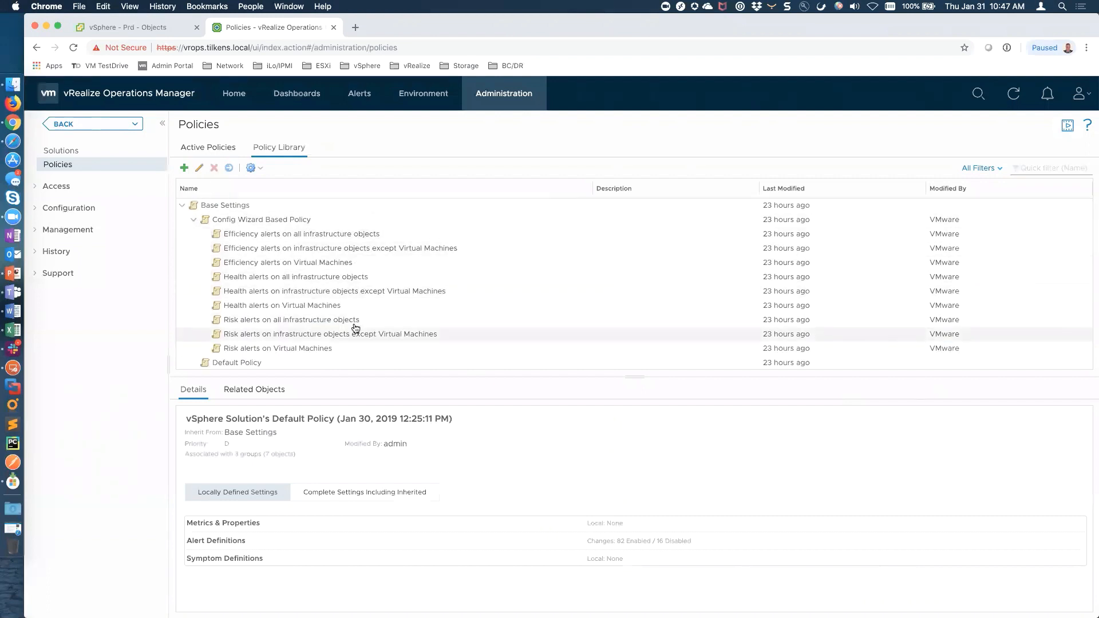
scroll(354, 323, down, 3)
scroll(355, 329, down, 1)
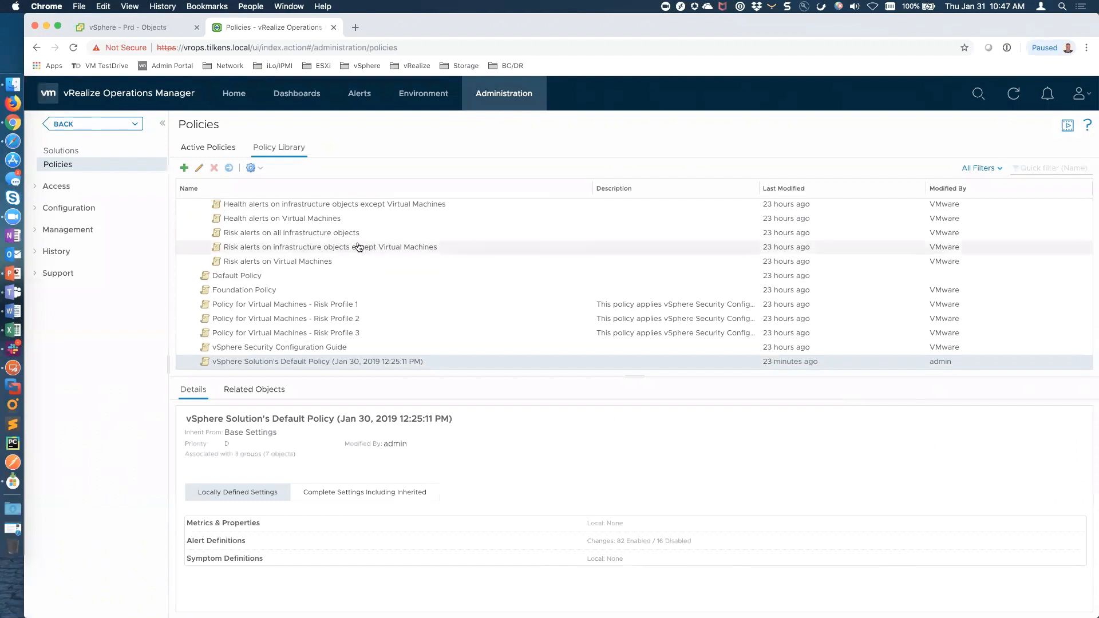
scroll(357, 247, up, 4)
click(312, 237)
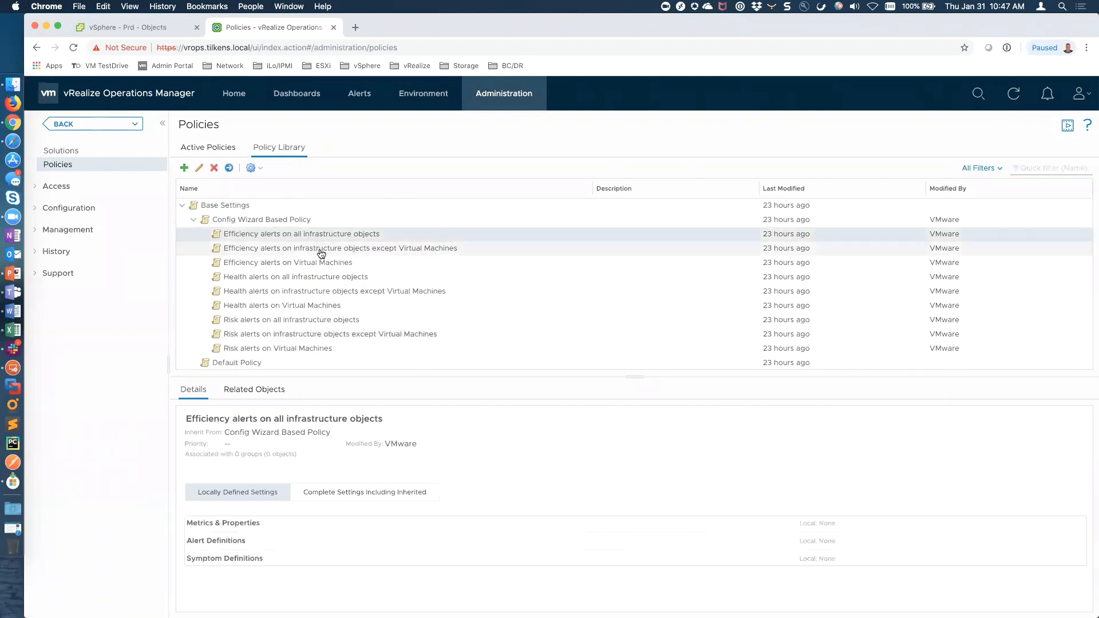
scroll(325, 275, down, 5)
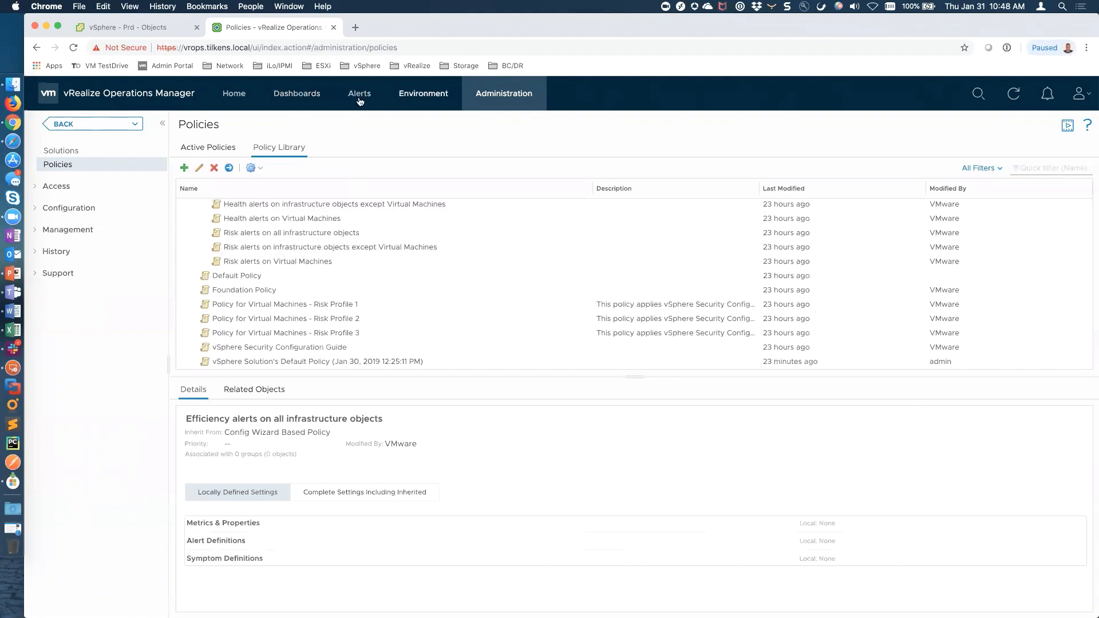
click(312, 101)
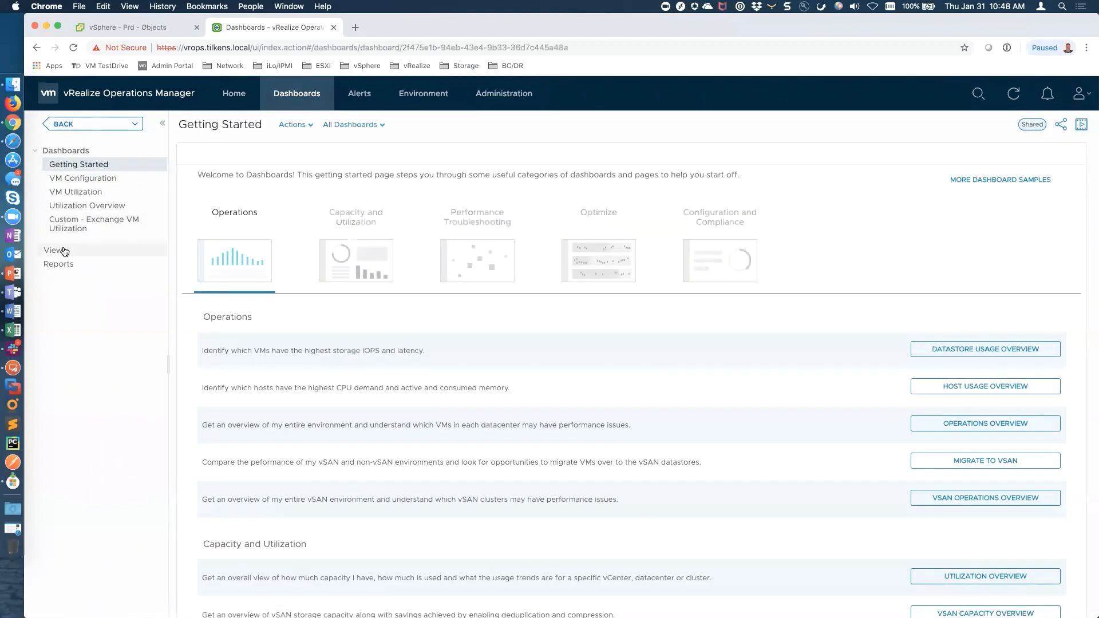
Filter the Views list for 'custom' and widen the Name column
click(57, 250)
click(1027, 154)
text(cus)
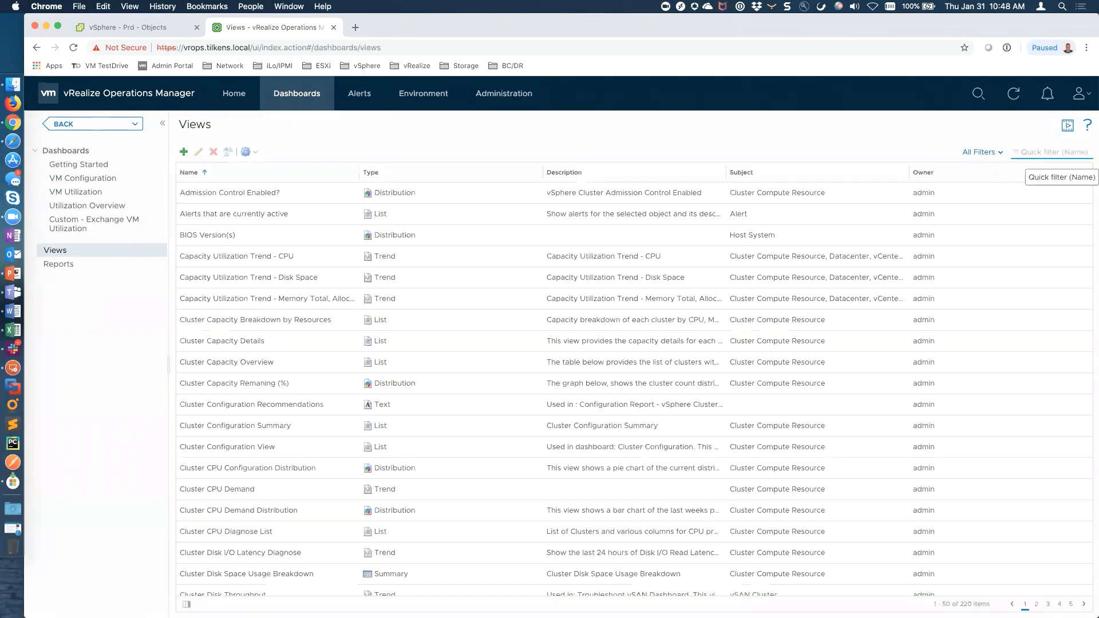
text(tom)
key(Return)
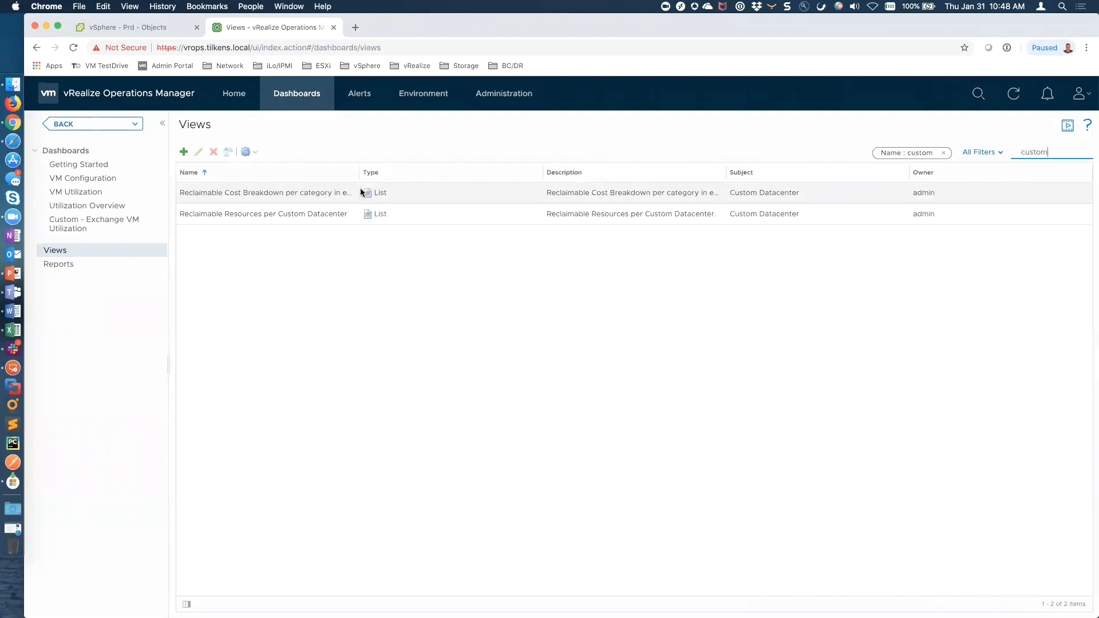
drag(359, 172, 436, 172)
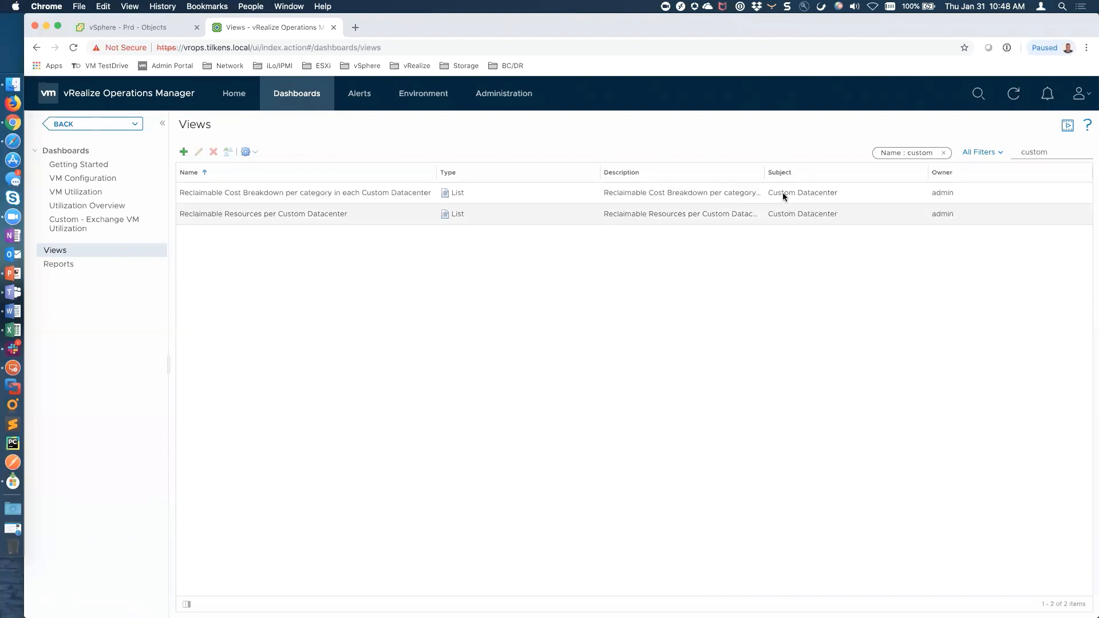
Clear the filter, sort views by Owner descending, then return to the Home page
drag(1056, 153, 1017, 158)
key(BackSpace)
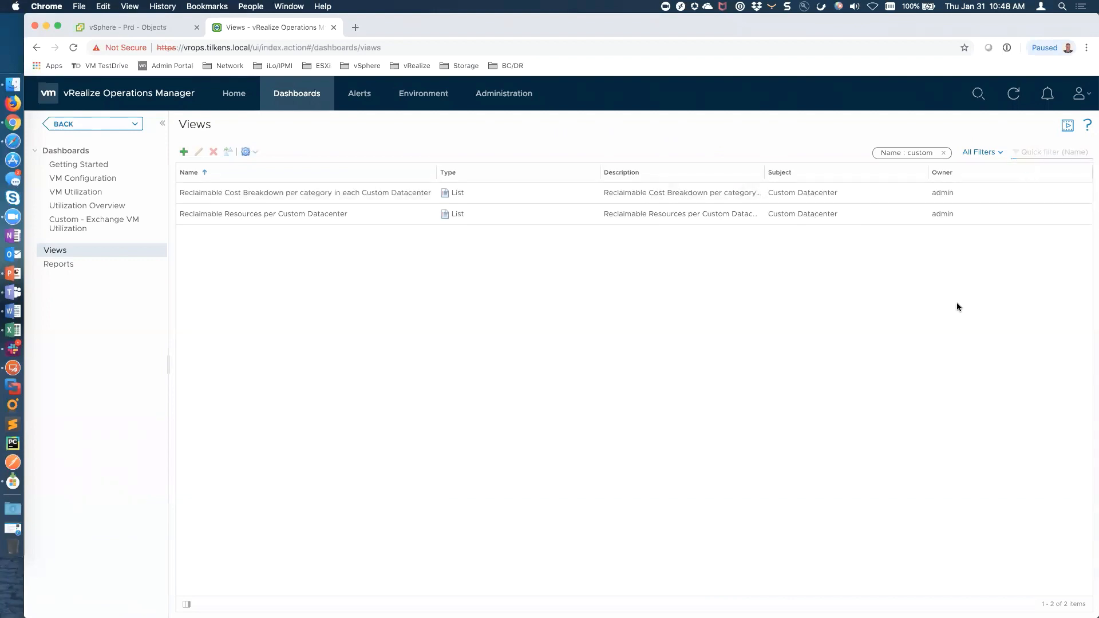
click(944, 152)
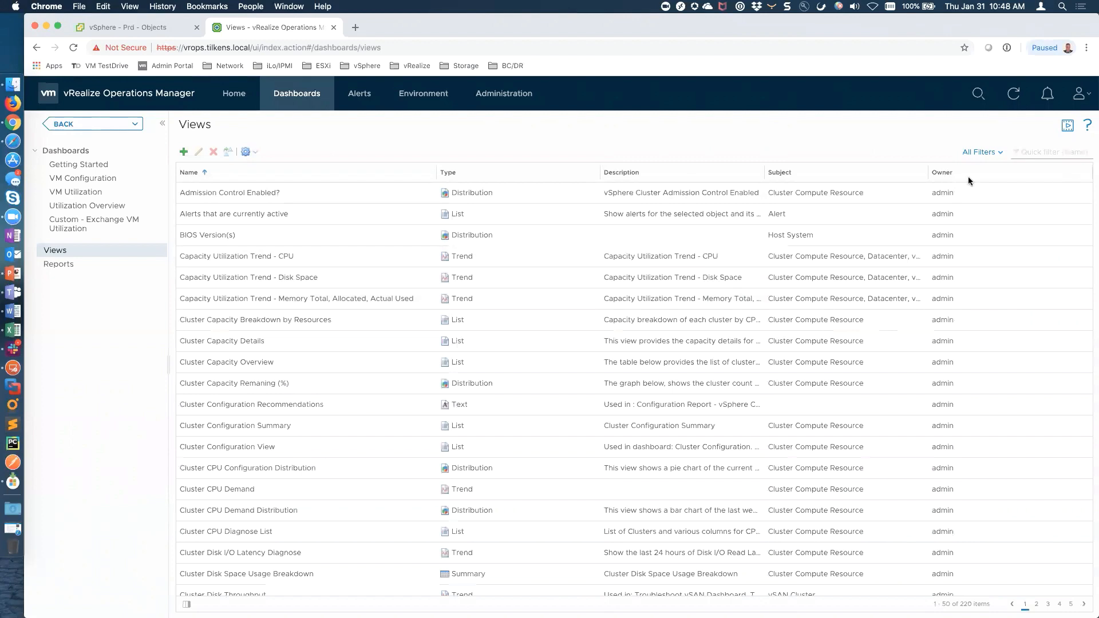
click(947, 174)
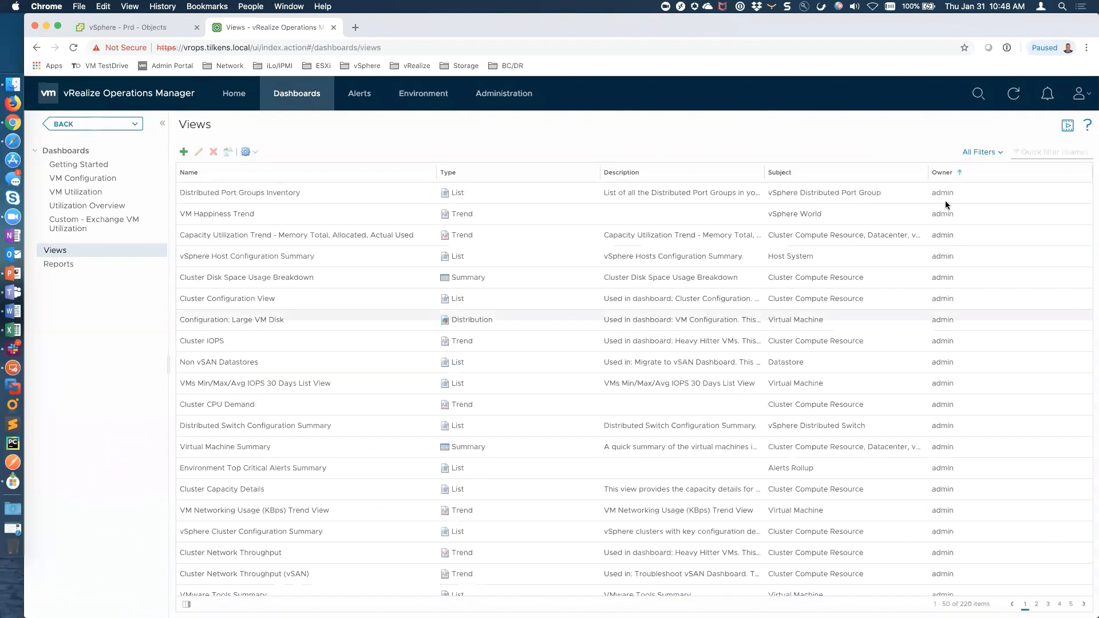
click(943, 172)
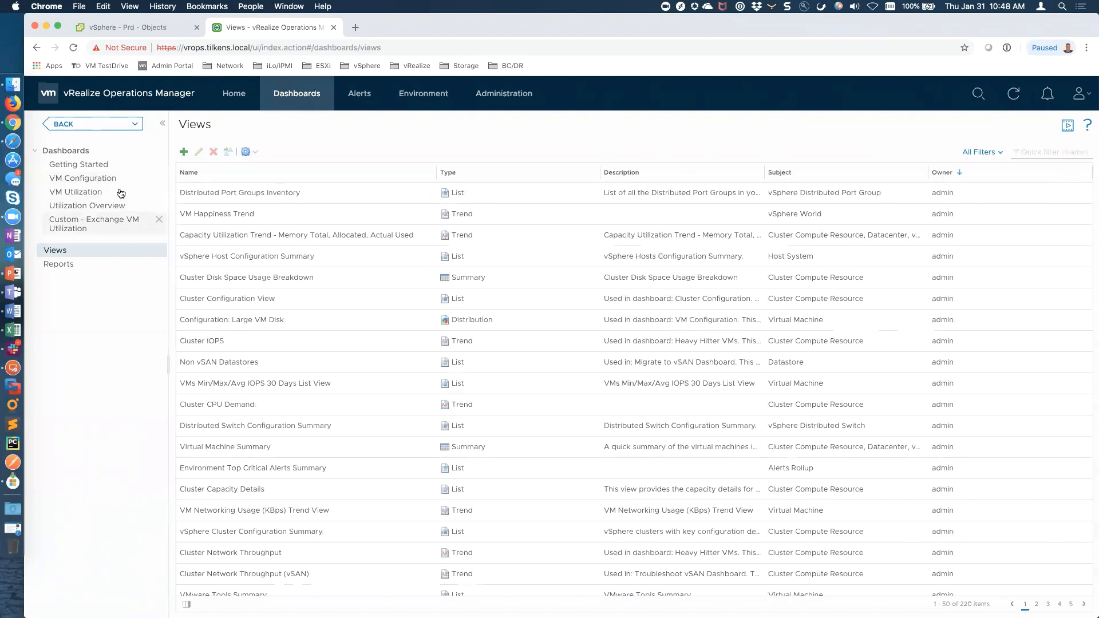
click(234, 97)
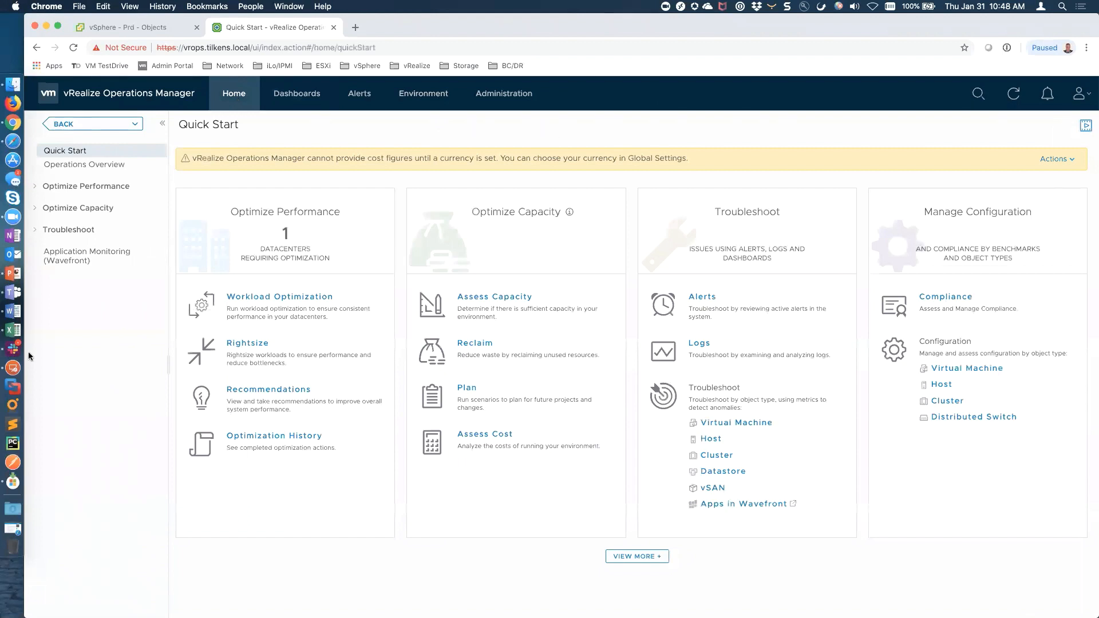
click(13, 308)
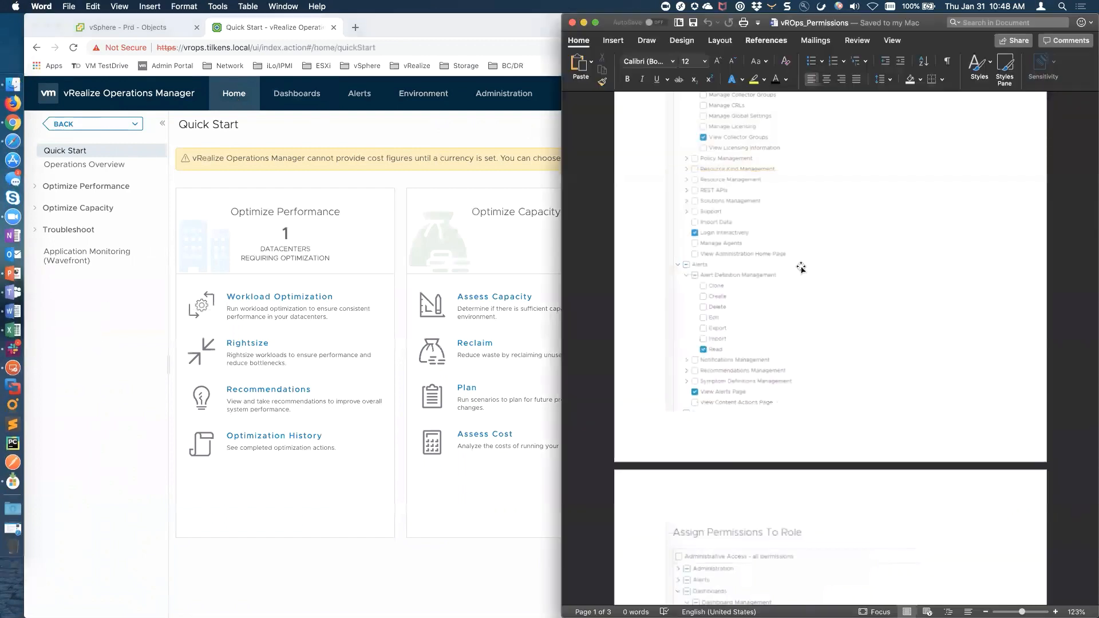
scroll(801, 267, down, 10)
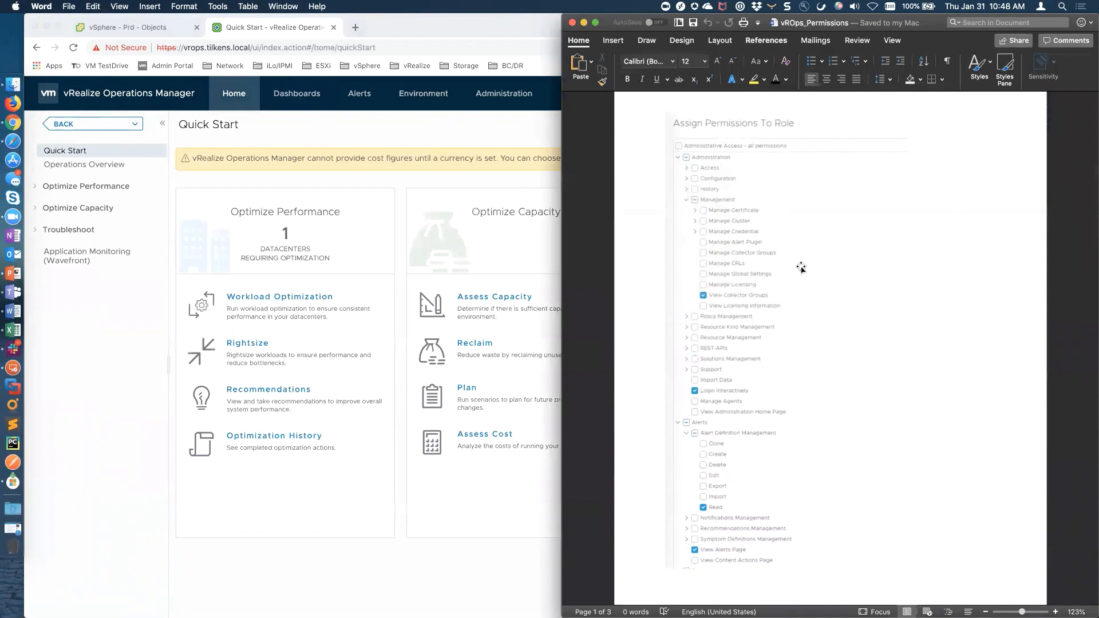
click(114, 469)
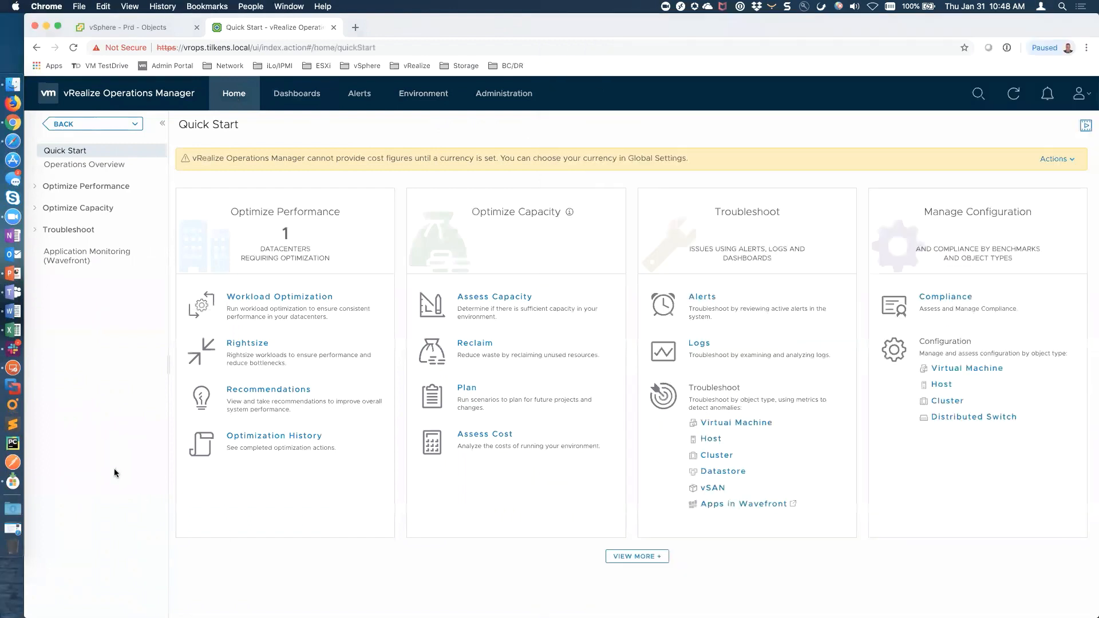